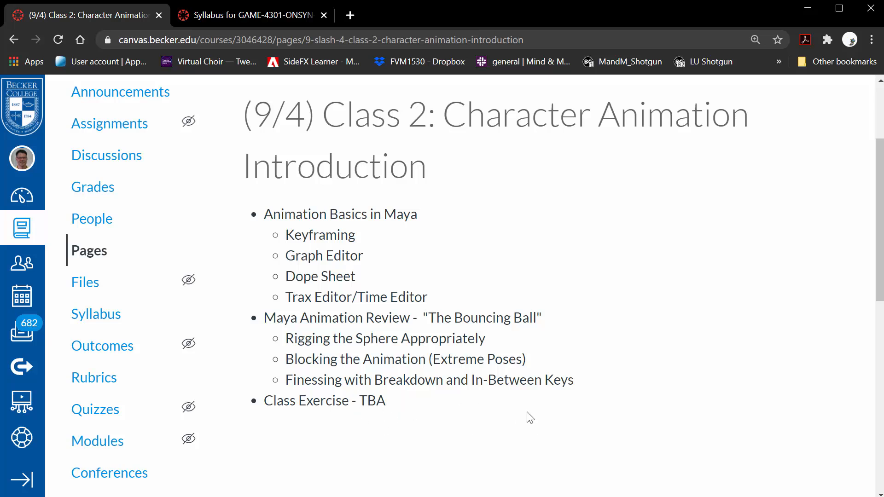
pyautogui.scroll(1, 546, 304)
pyautogui.scroll(1, 544, 300)
pyautogui.scroll(-1, 537, 302)
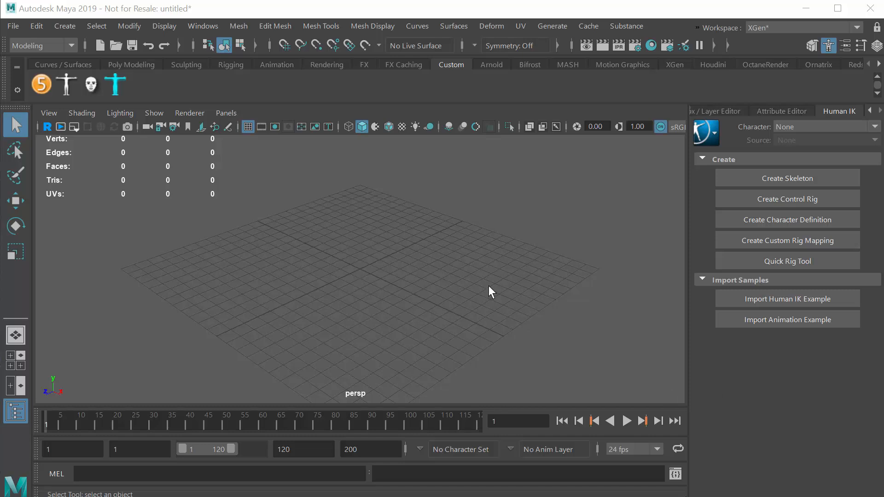
# - Create a polygon cube at the origin of the empty scene and frame it closer in the perspective view
pyautogui.click(71, 29)
pyautogui.moveTo(99, 76)
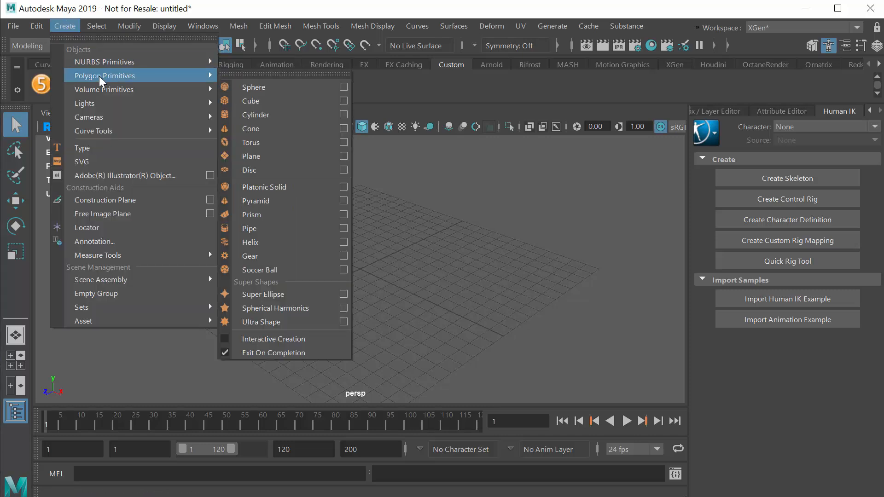
pyautogui.click(286, 105)
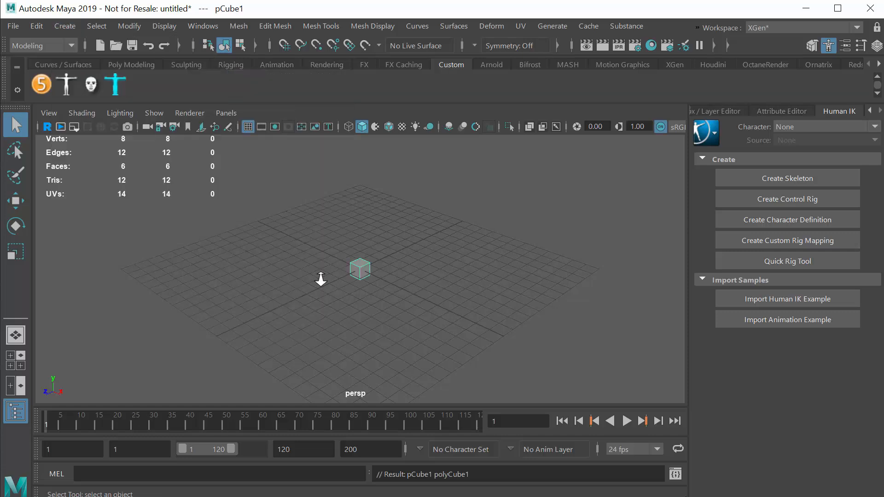
pyautogui.keyDown('alt'); pyautogui.moveTo(320, 277); pyautogui.dragTo(616, 302, button='right'); pyautogui.keyUp('alt')
pyautogui.keyDown('alt'); pyautogui.moveTo(435, 305); pyautogui.dragTo(452, 303, button='right'); pyautogui.keyUp('alt')
pyautogui.keyDown('alt'); pyautogui.moveTo(450, 295); pyautogui.dragTo(462, 302, button='middle'); pyautogui.keyUp('alt')
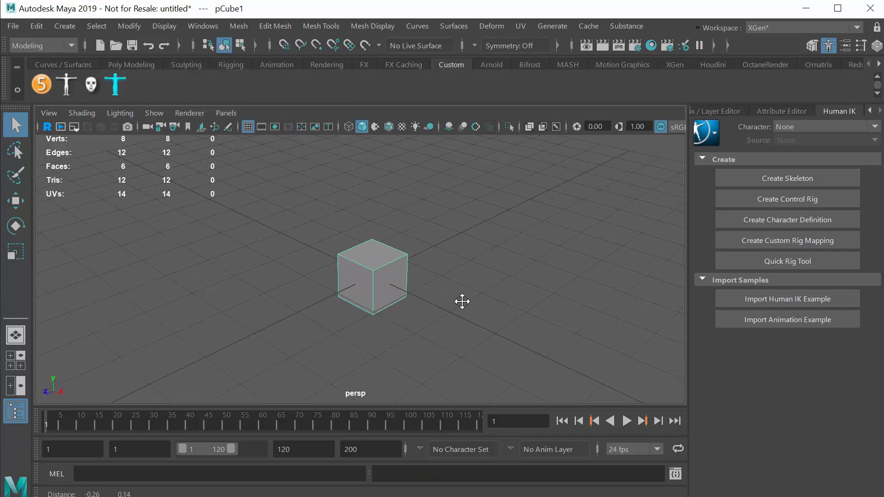
pyautogui.keyDown('alt'); pyautogui.moveTo(454, 301); pyautogui.dragTo(448, 289); pyautogui.keyUp('alt')
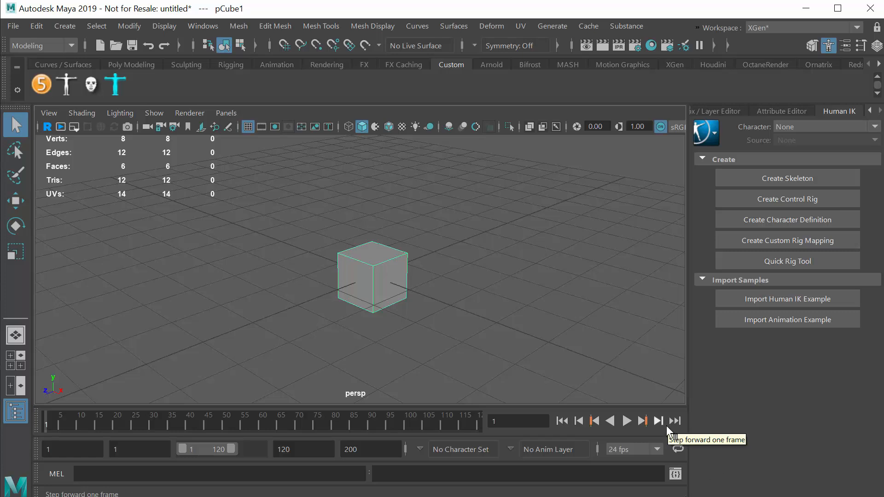
# - Show the cube's channels in the Channel Box and narrow the side panel to give the viewport more room
pyautogui.moveTo(881, 464); pyautogui.dragTo(883, 464)
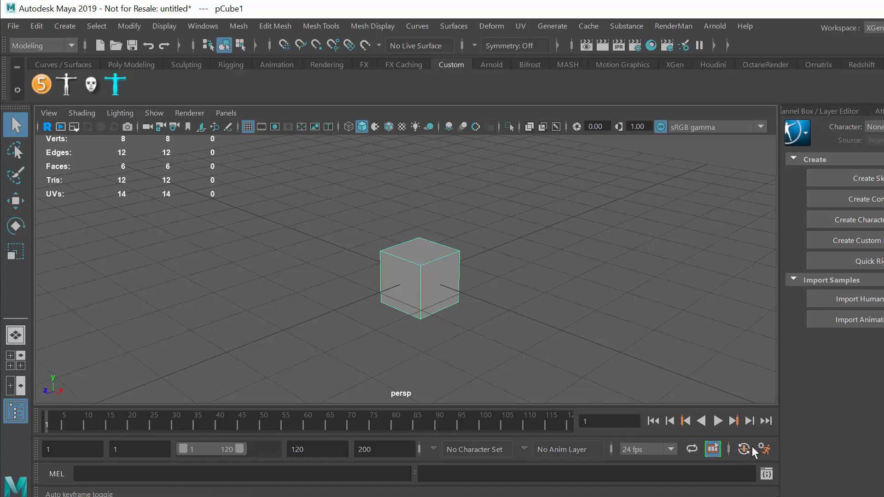
pyautogui.moveTo(883, 419); pyautogui.dragTo(883, 420)
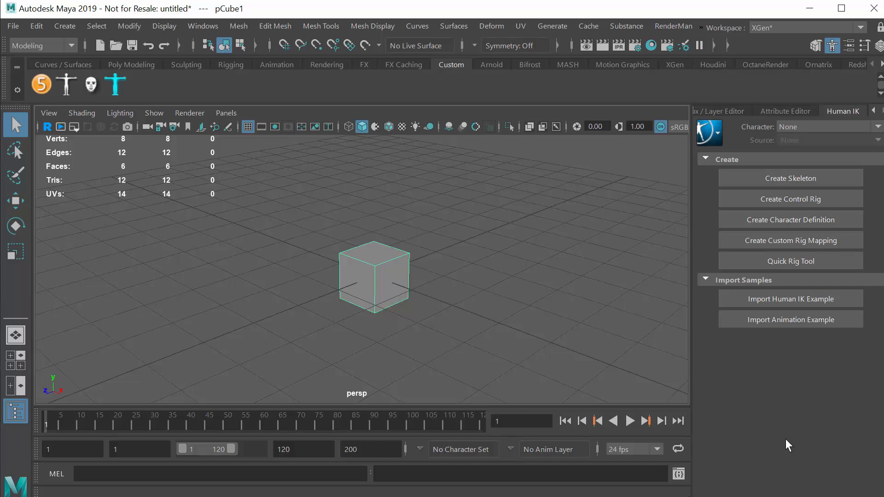
pyautogui.click(722, 113)
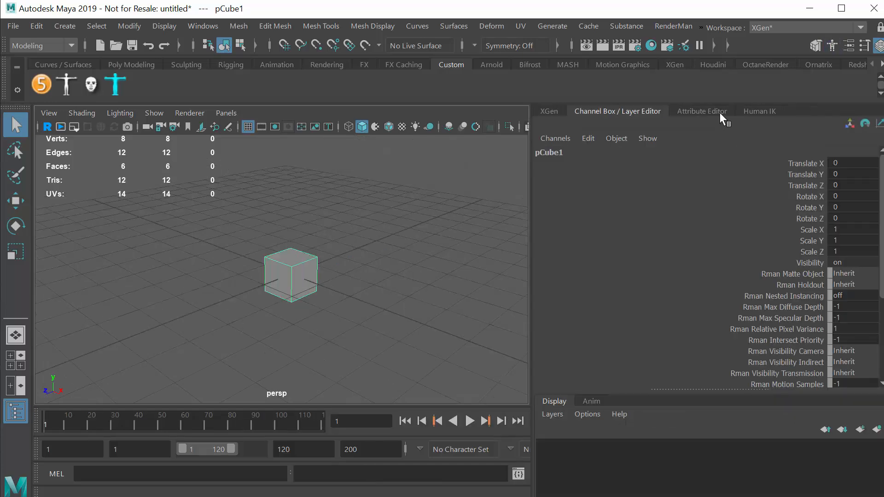
pyautogui.moveTo(531, 240); pyautogui.dragTo(705, 236)
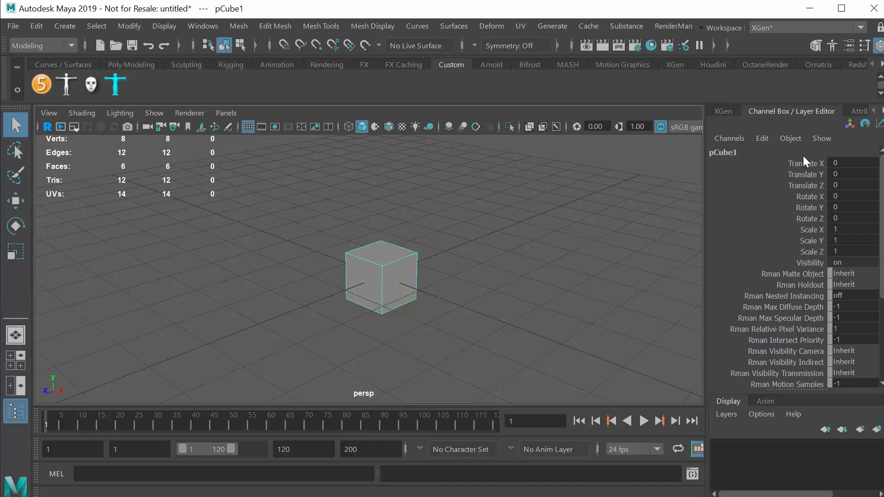
# - Set the scene's playback speed to 30 fps
pyautogui.hotkey('alt', 'v')
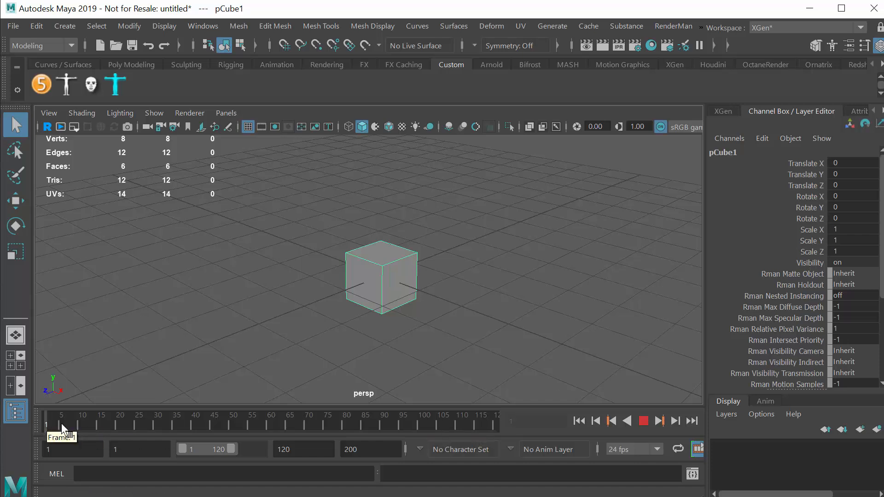
pyautogui.hotkey('alt', 'v')
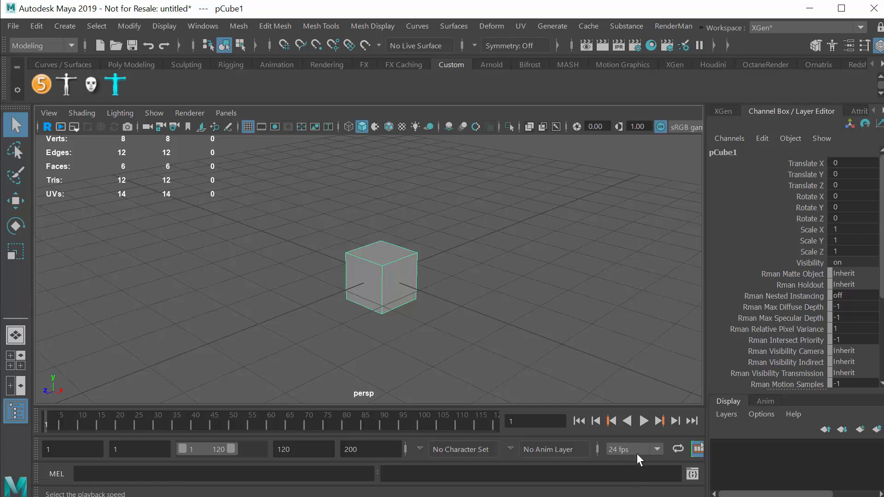
pyautogui.click(658, 450)
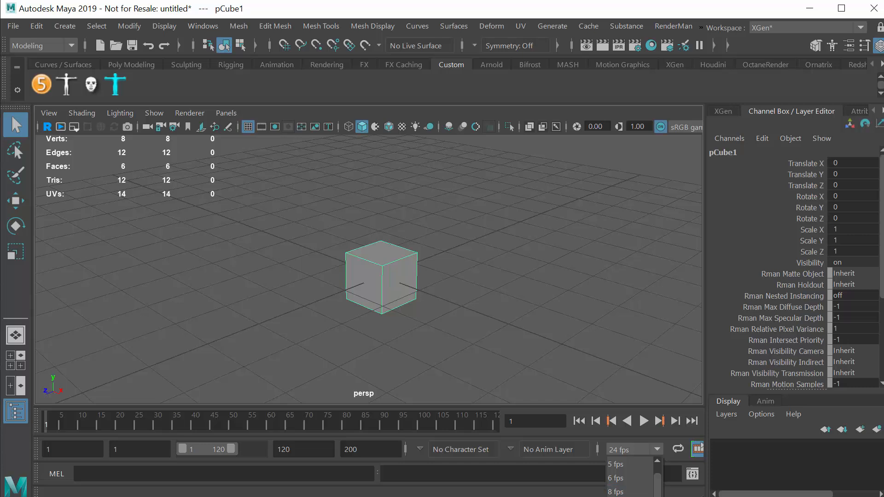
pyautogui.scroll(-3, 629, 479)
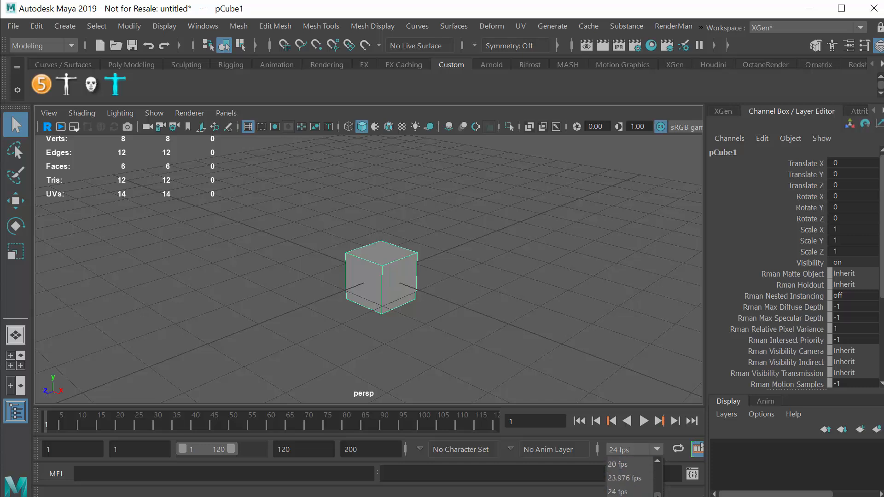
pyautogui.click(623, 496)
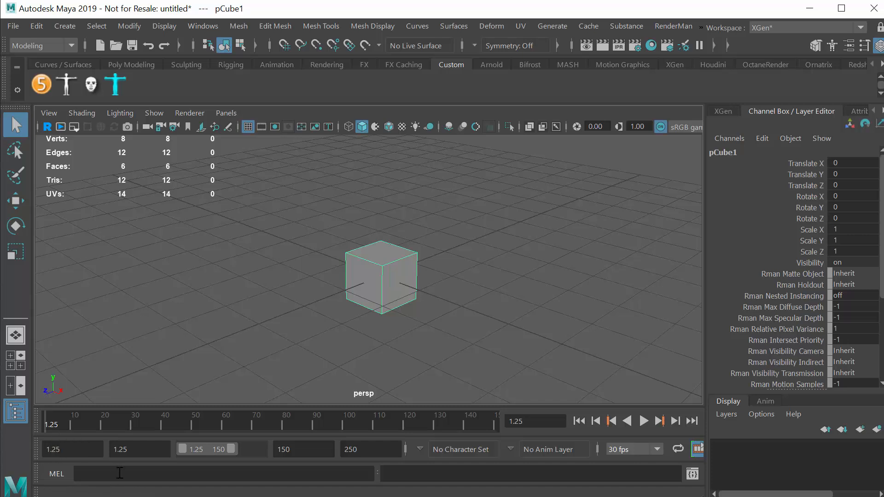
# - Set both the animation start time and the playback start time to frame 0
pyautogui.click(76, 450)
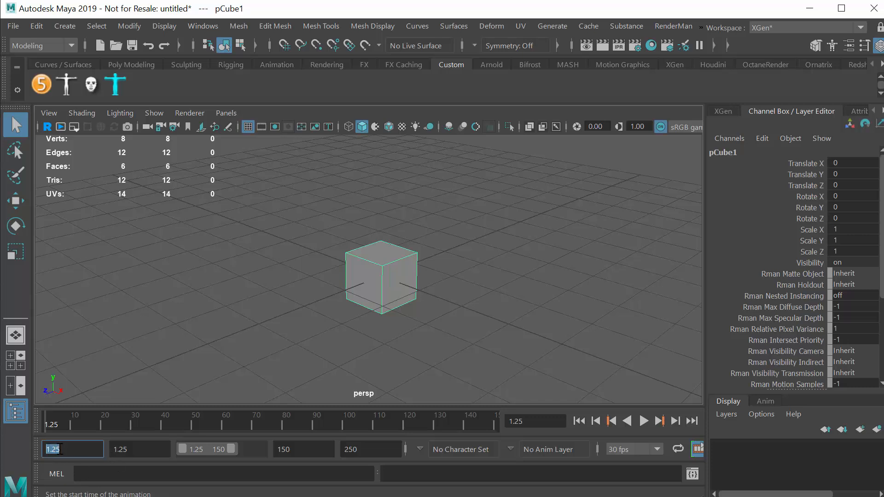
pyautogui.click(129, 455)
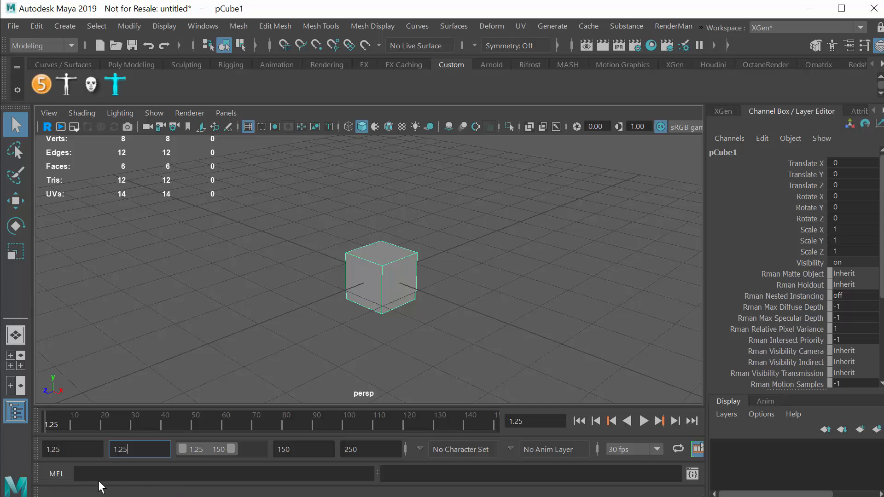
pyautogui.click(72, 451)
pyautogui.write('0')
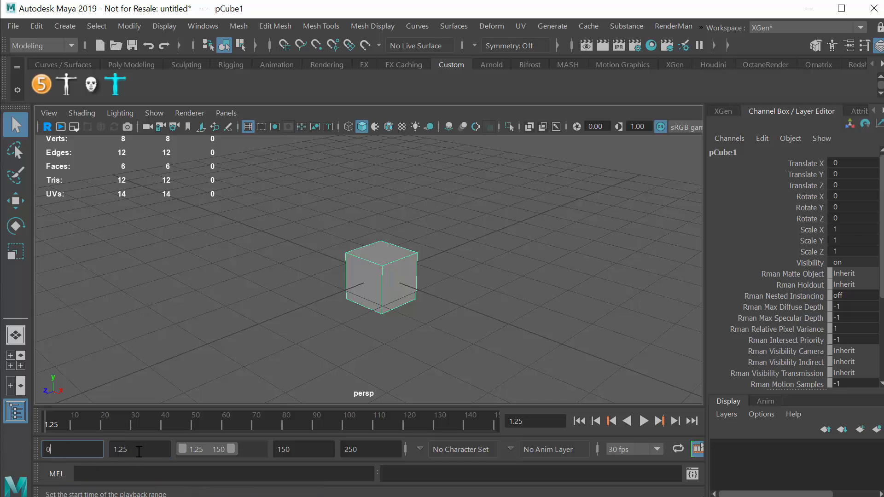
pyautogui.press('Tab')
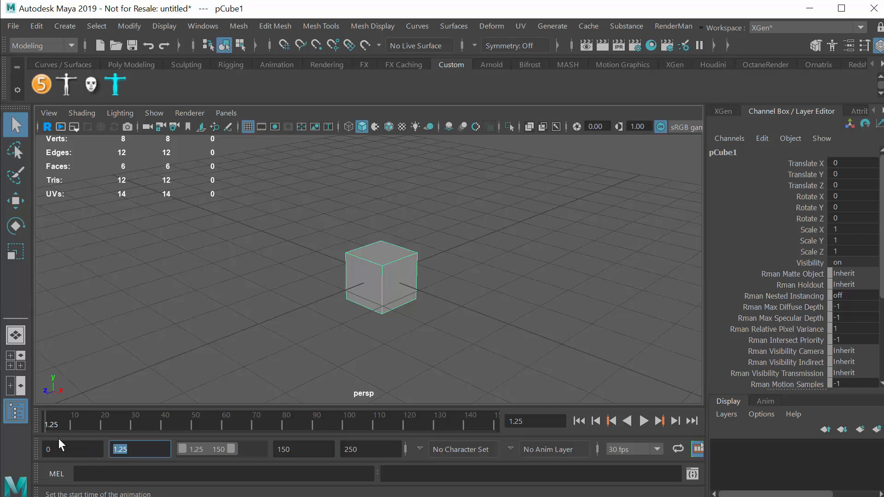
pyautogui.write('0')
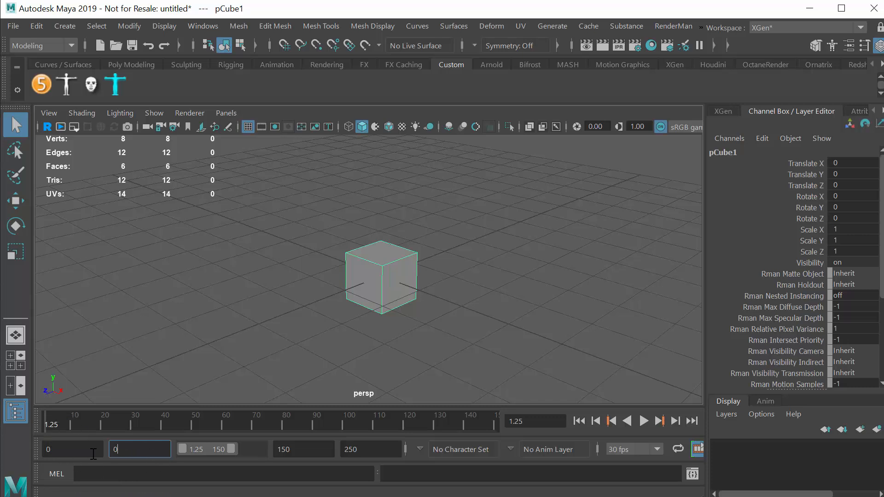
pyautogui.click(60, 449)
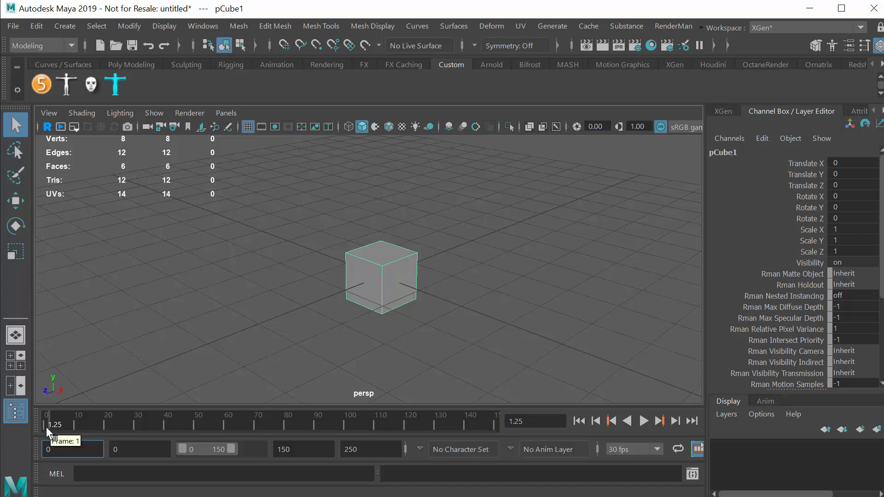
# - Set both the playback end time and the animation end time to frame 60
pyautogui.click(300, 449)
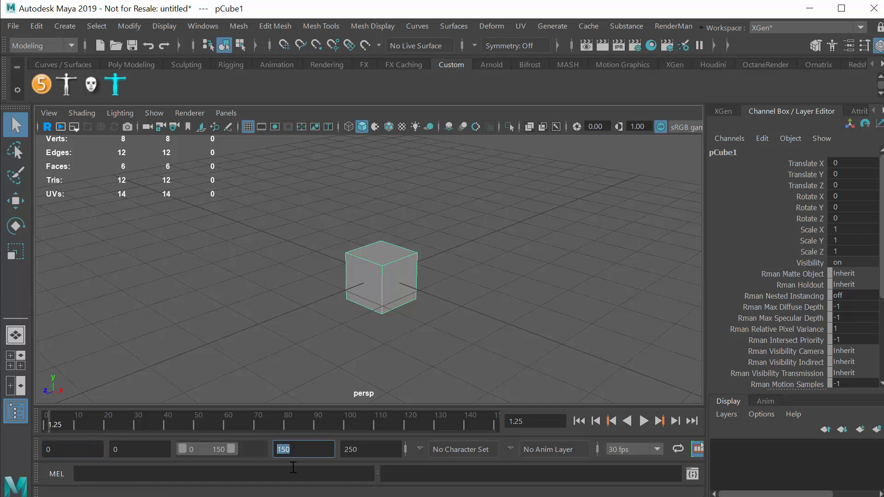
pyautogui.write('60')
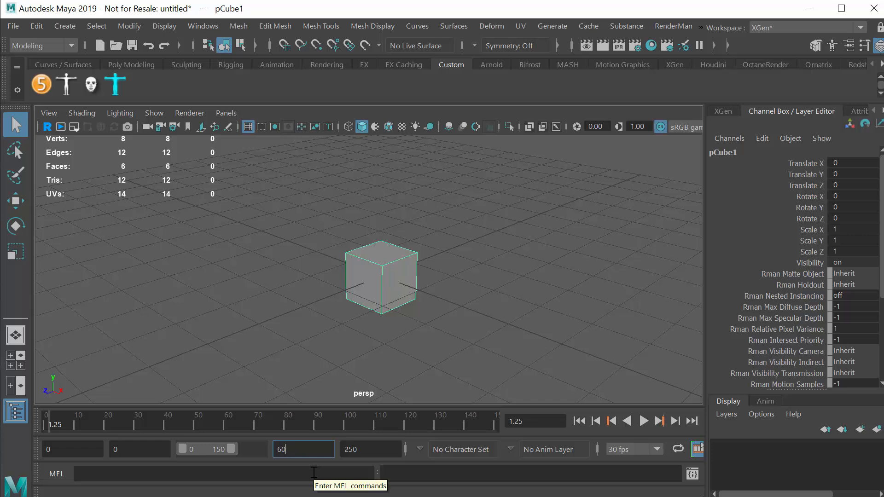
pyautogui.press('Return')
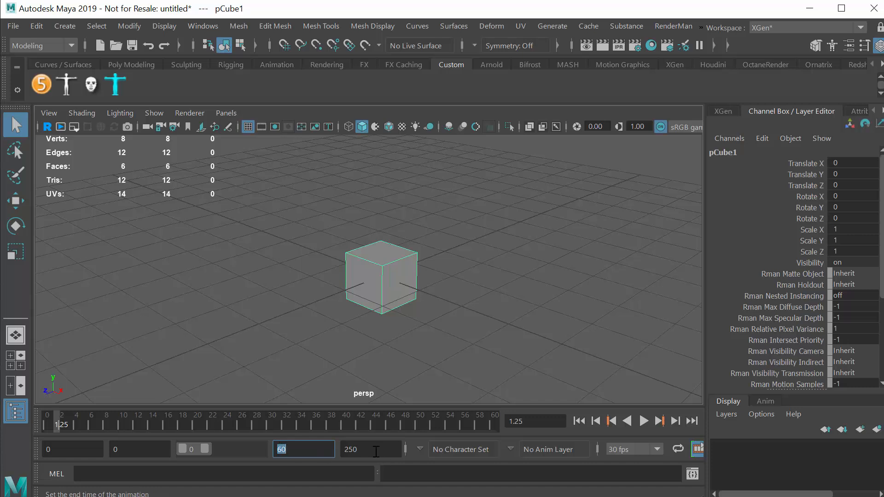
pyautogui.press('Tab')
pyautogui.write('60')
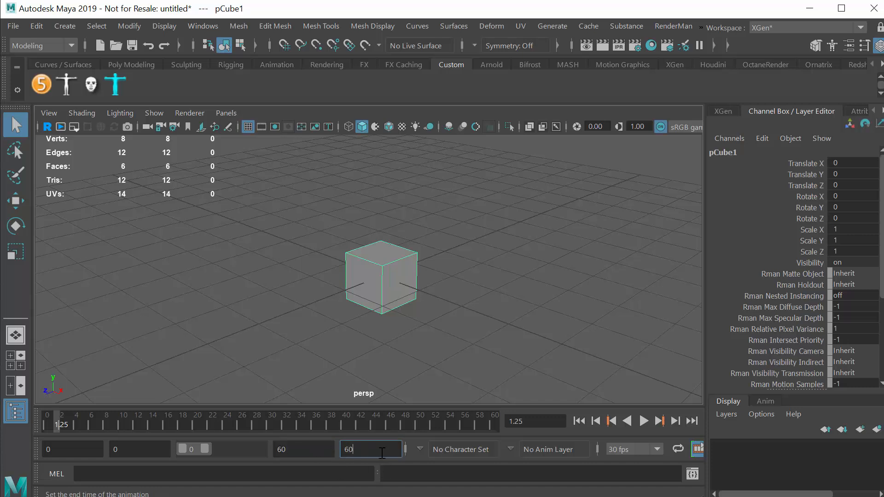
pyautogui.press('Return')
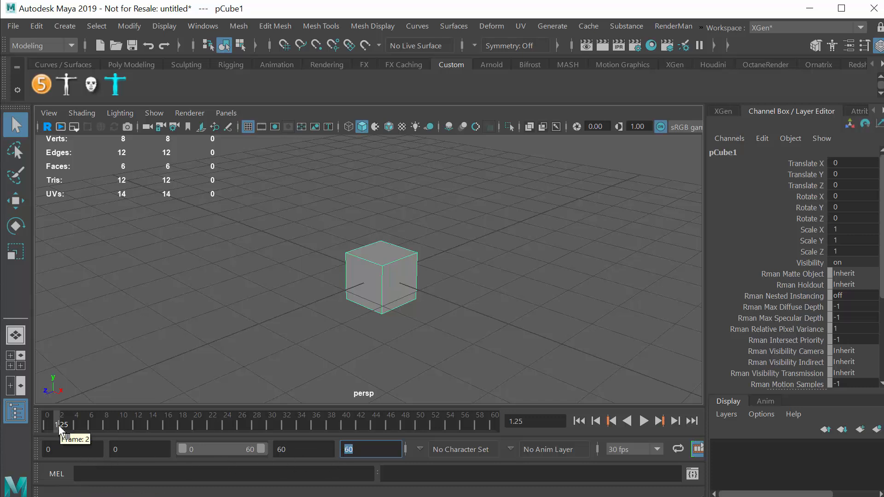
# - Run through the first frames of the timeline and return the current time to frame 0
pyautogui.hotkey('alt', 'v')
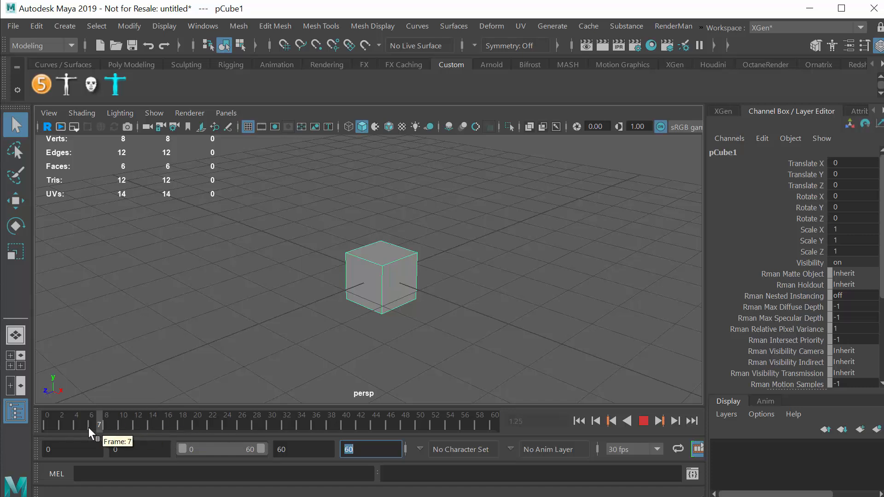
pyautogui.click(47, 422)
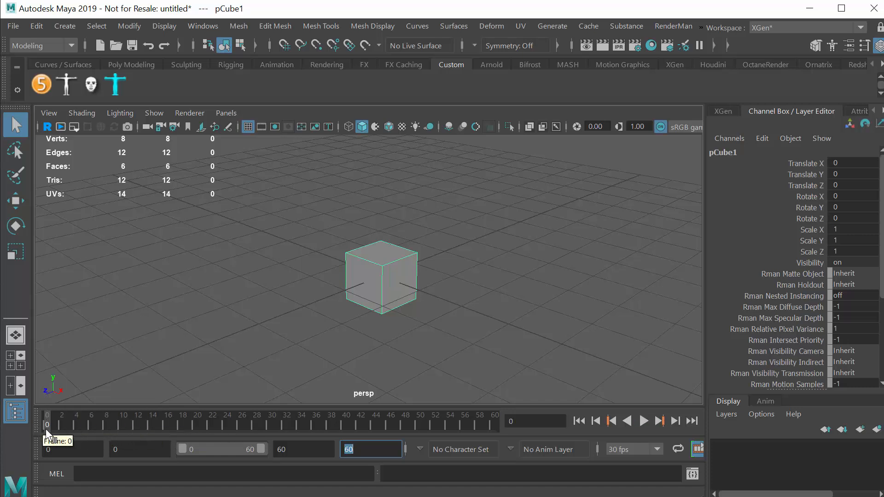
pyautogui.click(511, 421)
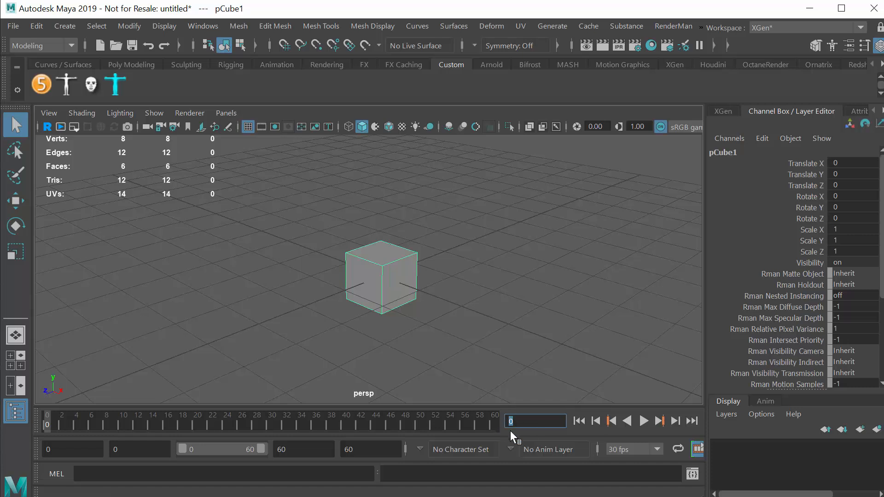
pyautogui.hotkey('alt', 'v')
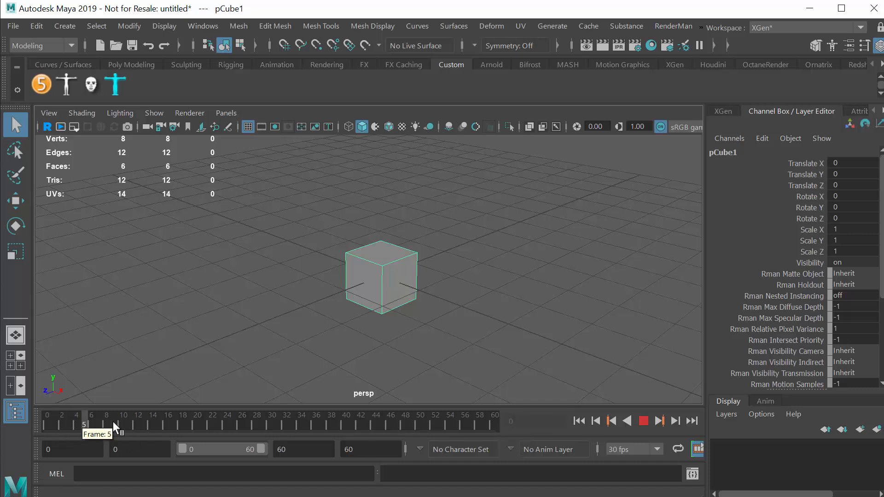
pyautogui.click(51, 422)
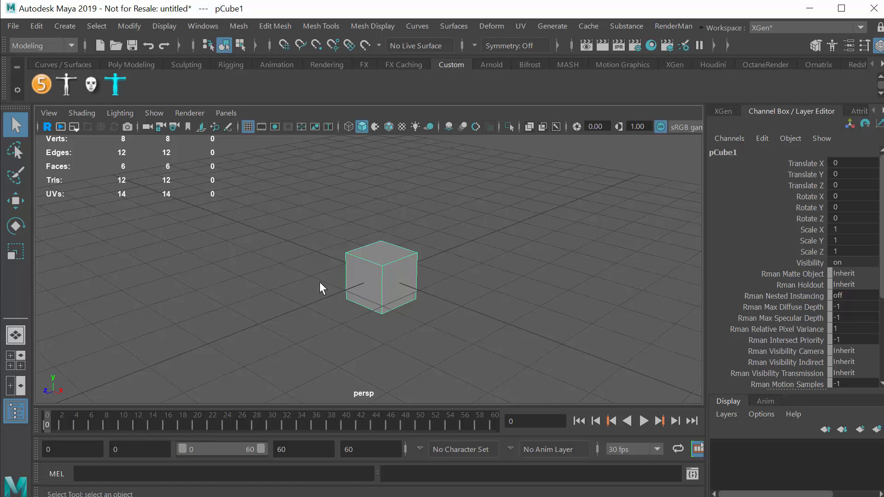
# - Try rotating the cube to about 21.3 degrees through its Rotate Y channel, and undo the rotation
pyautogui.click(808, 207)
pyautogui.moveTo(525, 296); pyautogui.dragTo(704, 292, button='middle')
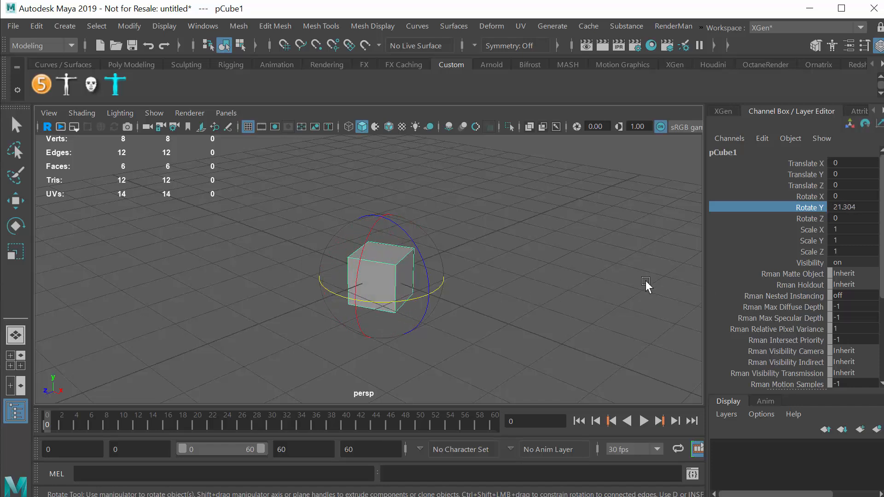
pyautogui.hotkey('ctrl', 'z')
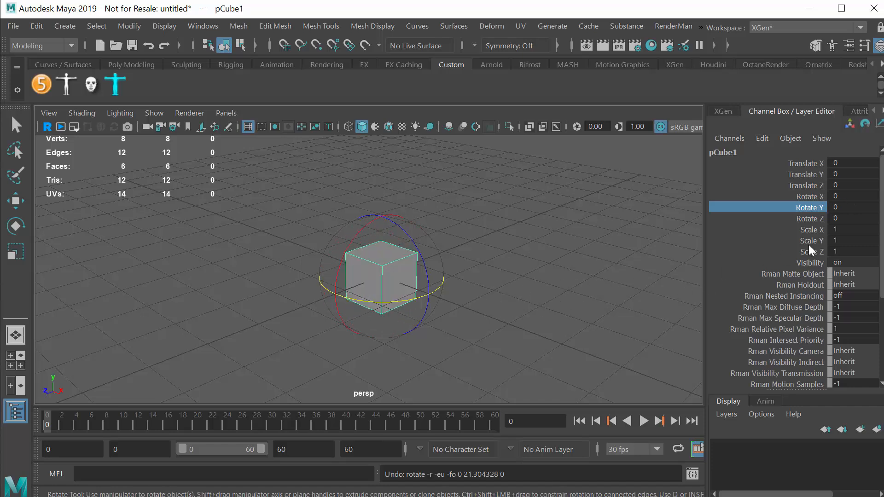
# - Rotate the cube to about -10.8 degrees through its Rotate Y channel, and reset Rotate Y to 0
pyautogui.click(813, 196)
pyautogui.click(810, 207)
pyautogui.moveTo(543, 243)
pyautogui.mouseDown(button='middle')
pyautogui.moveTo(582, 241)
pyautogui.moveTo(436, 244)
pyautogui.moveTo(602, 243)
pyautogui.moveTo(345, 241)
pyautogui.moveTo(607, 239)
pyautogui.moveTo(337, 249)
pyautogui.moveTo(557, 234)
pyautogui.mouseUp(button='middle')
pyautogui.doubleClick(856, 207)
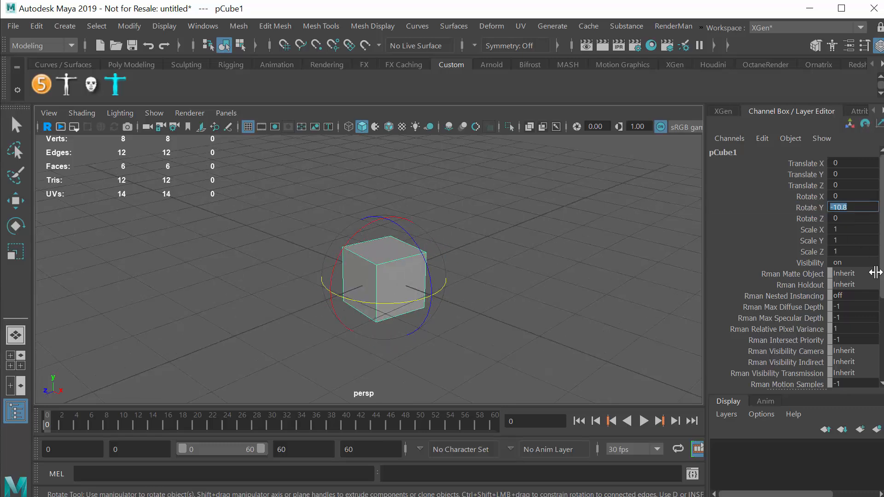
pyautogui.write('0')
pyautogui.press('Return')
# - Set a keyframe on only the cube's Rotate Y channel at frame 0
pyautogui.click(810, 208)
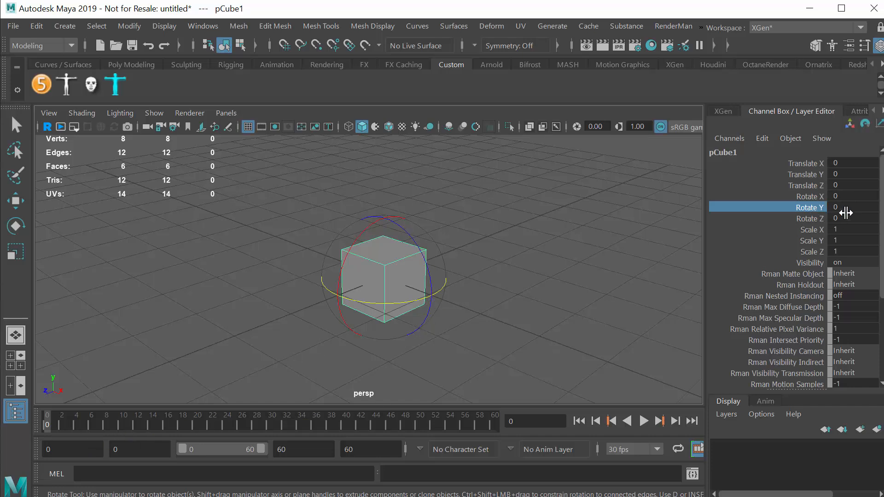
pyautogui.rightClick(743, 212)
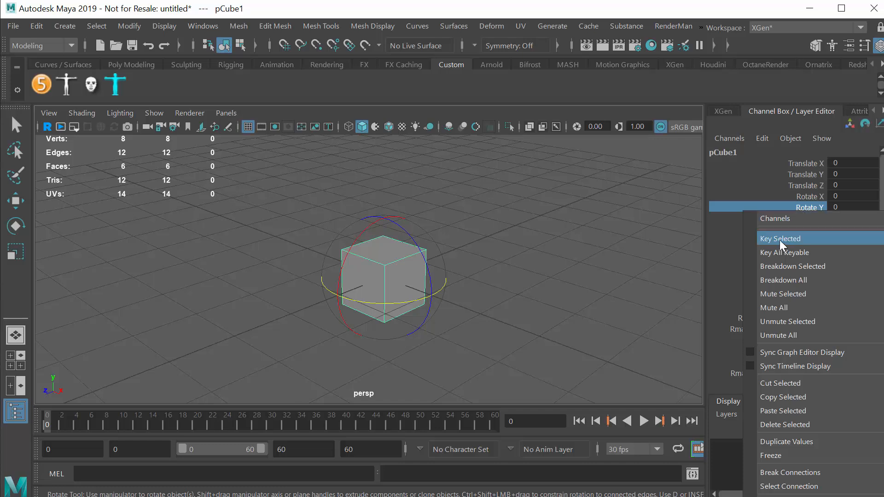
pyautogui.click(785, 238)
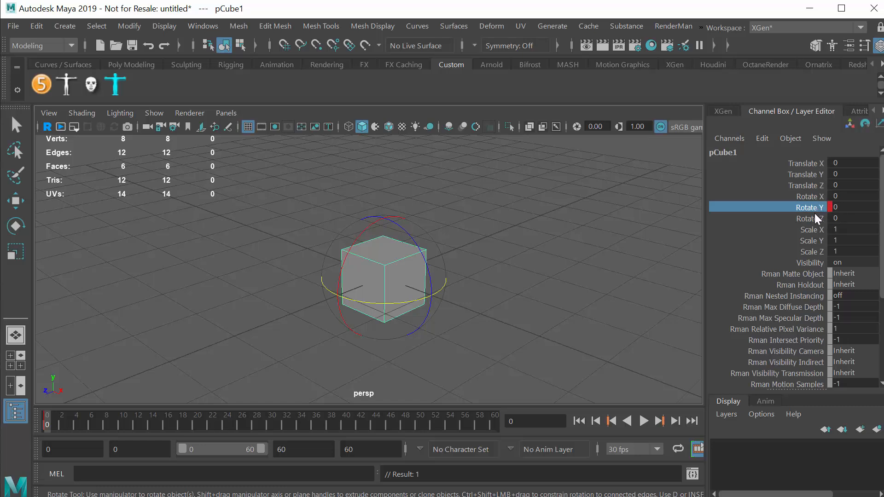
# - Reselect the cube and key all of its transform channels and visibility at frame 0
pyautogui.press('q')
pyautogui.click(545, 291)
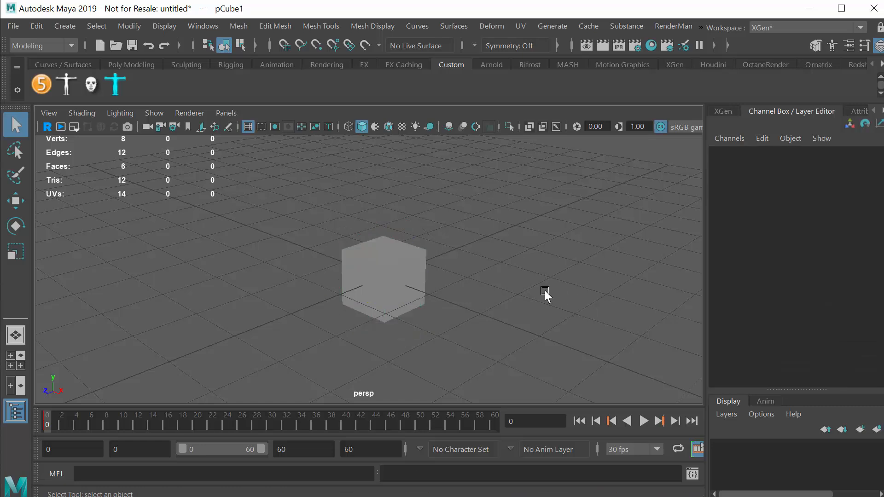
pyautogui.click(407, 263)
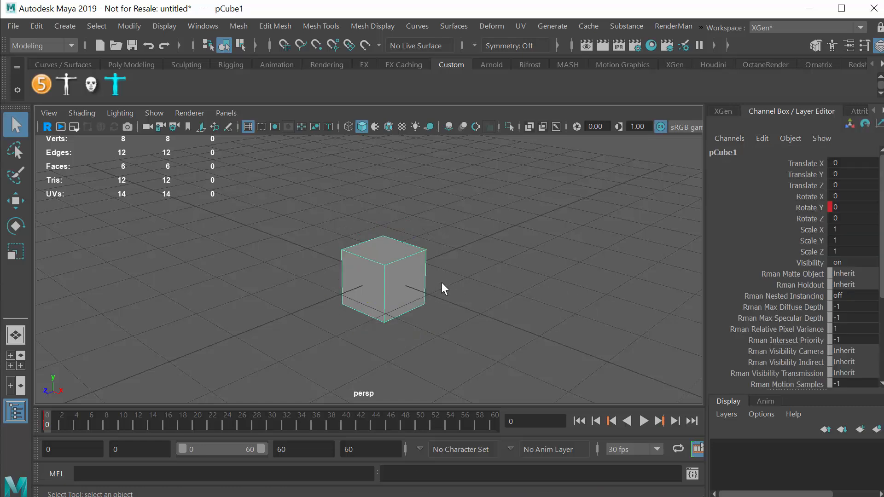
pyautogui.press('s')
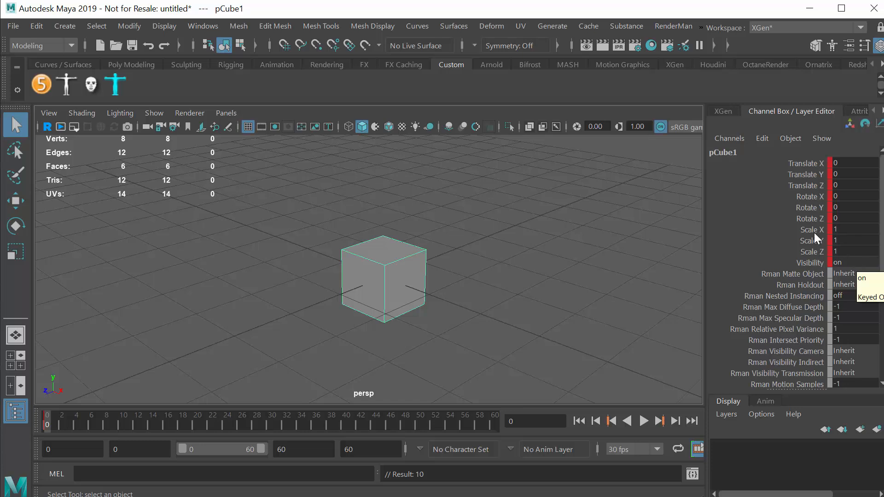
# - Remove the keys from Translate X and from the Translate Y through Visibility channels by breaking their connections
pyautogui.click(804, 164)
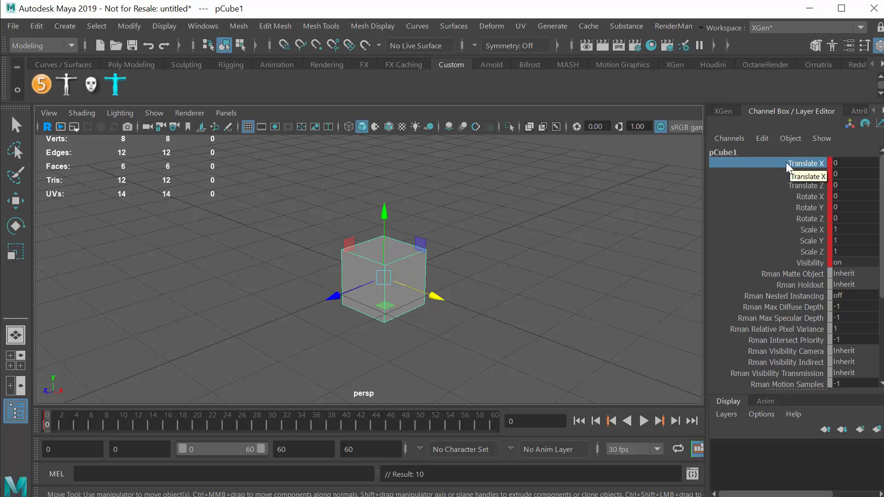
pyautogui.rightClick(758, 164)
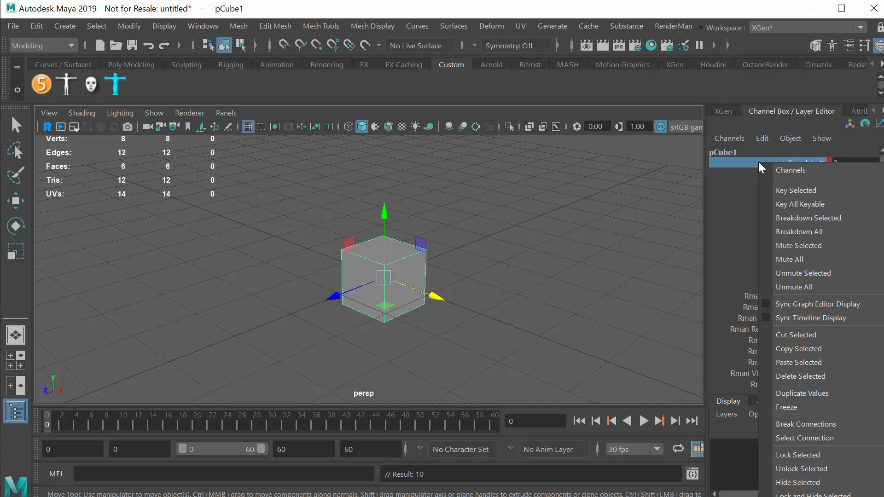
pyautogui.click(820, 424)
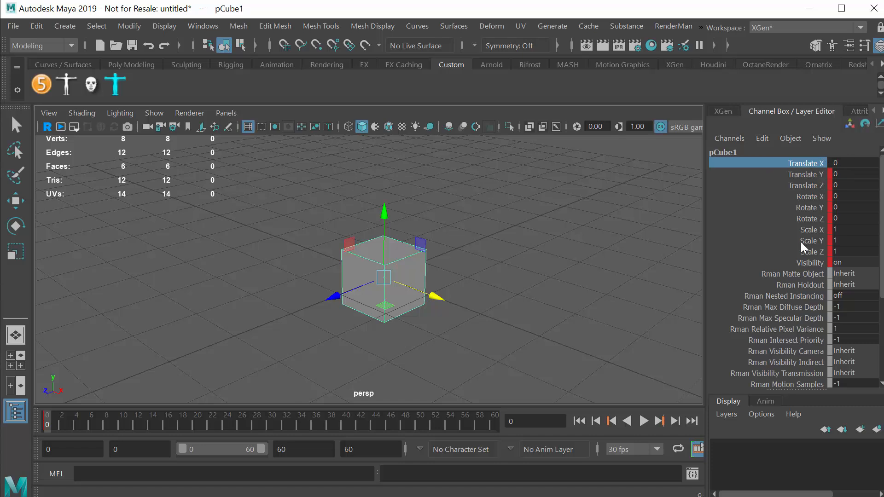
pyautogui.moveTo(810, 261); pyautogui.dragTo(809, 174)
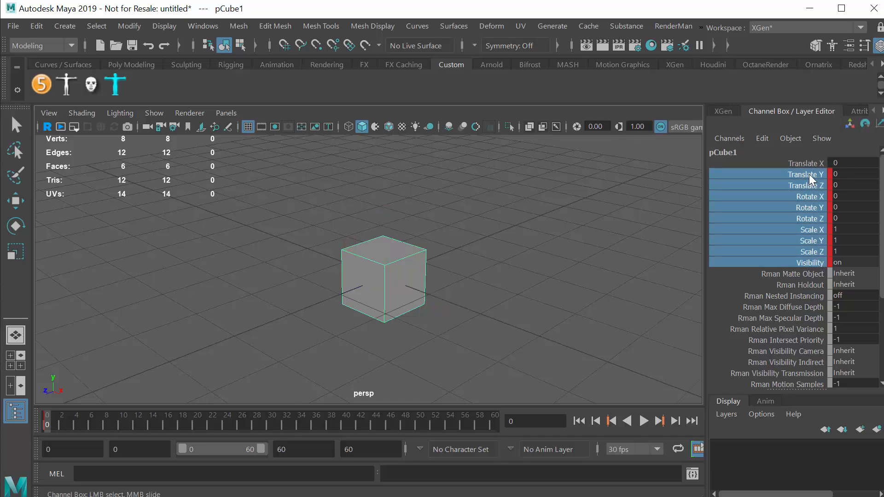
pyautogui.rightClick(742, 193)
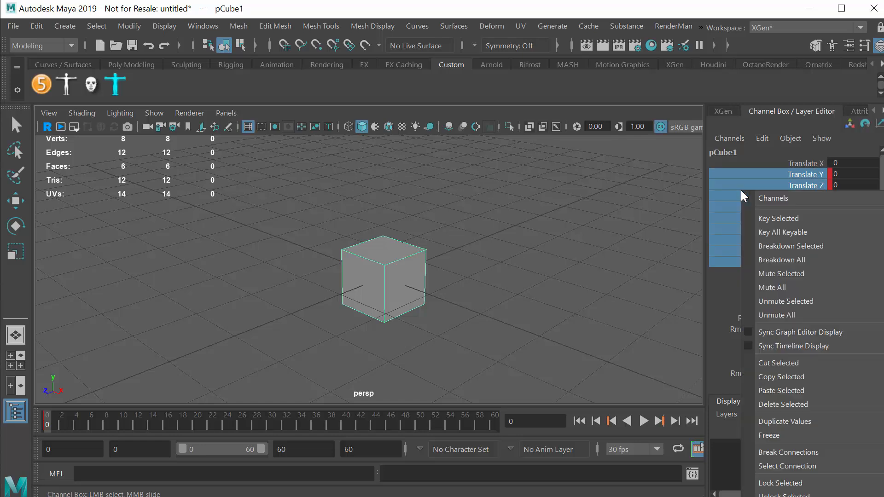
pyautogui.click(781, 452)
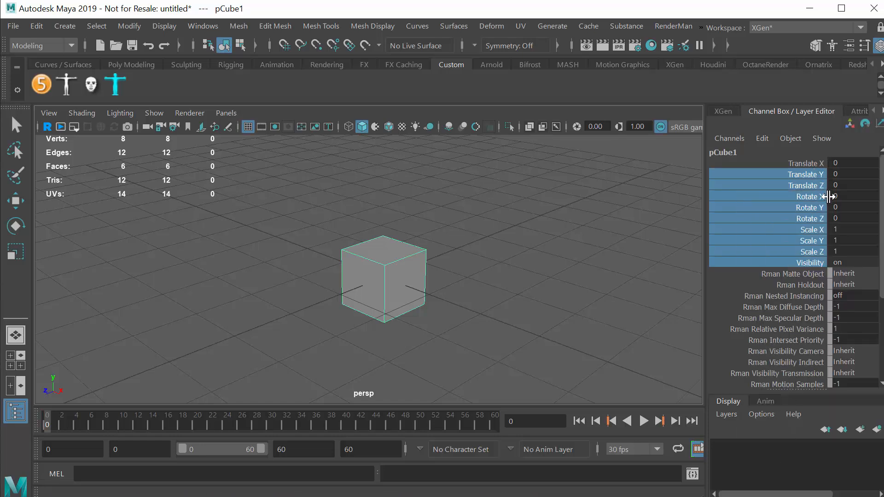
# - Key the cube's Rotate Y channel alone at frame 0 with a value of 0
pyautogui.click(809, 208)
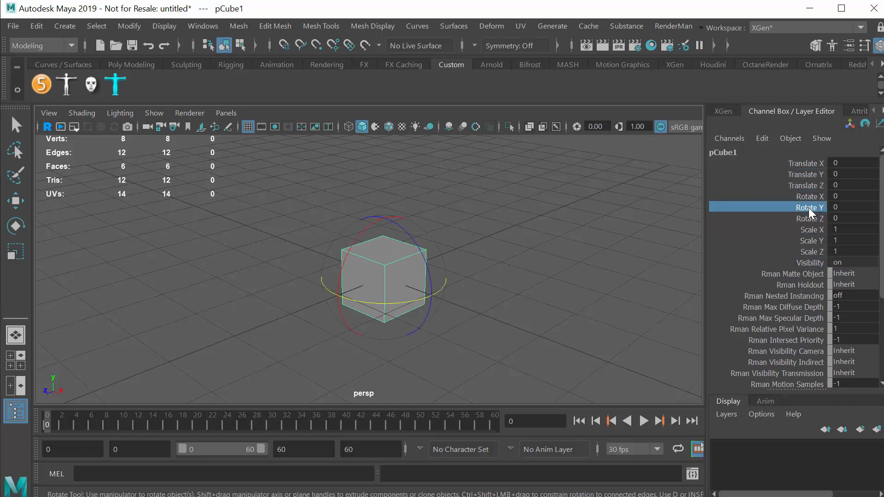
pyautogui.rightClick(745, 206)
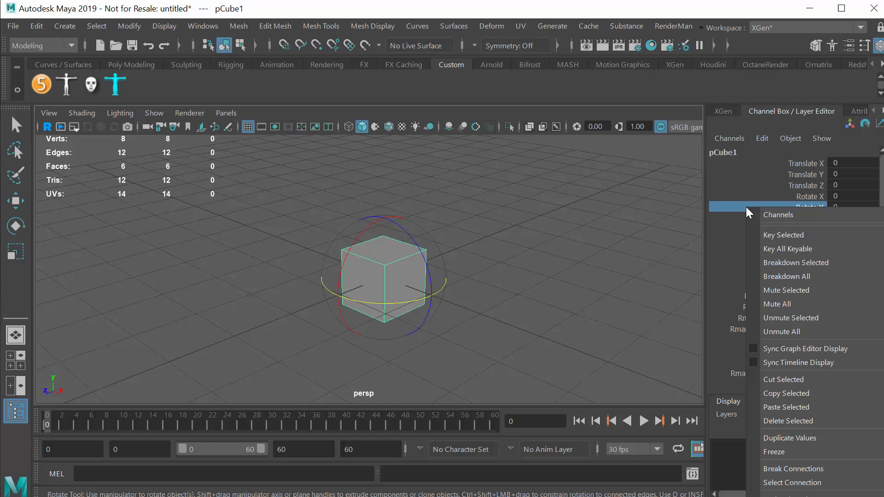
pyautogui.click(765, 233)
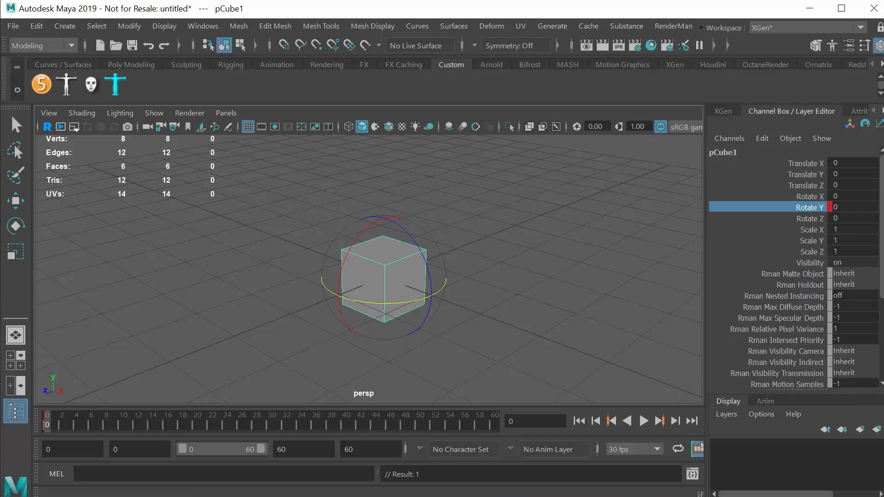
# - Go to frame 60, set the cube's Rotate Y to 360, and key that channel
pyautogui.moveTo(48, 425); pyautogui.dragTo(540, 430)
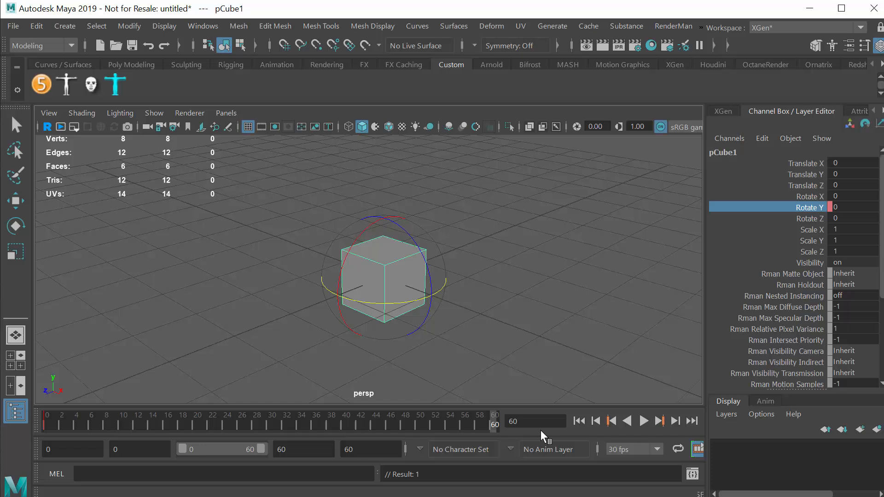
pyautogui.doubleClick(849, 207)
pyautogui.write('360')
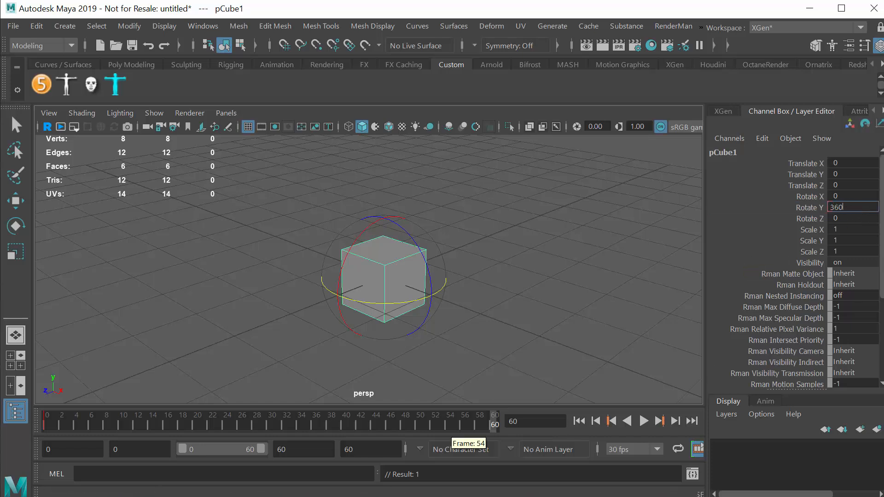
pyautogui.press('Return')
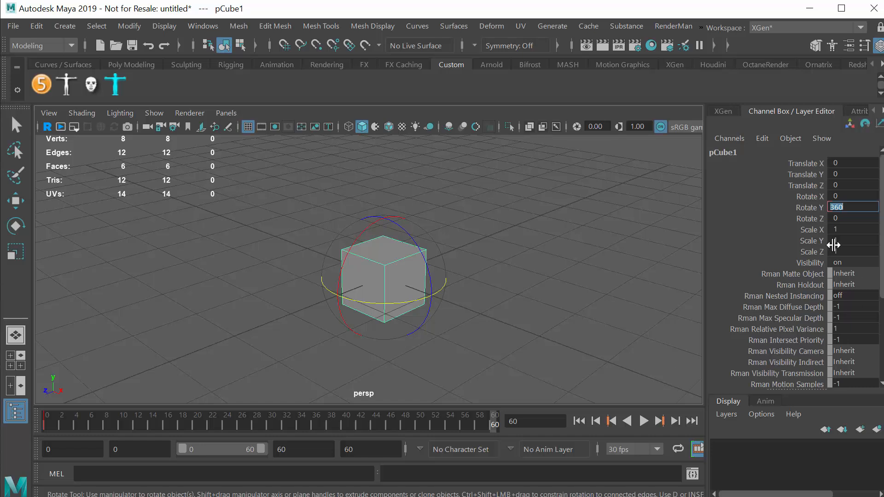
pyautogui.click(803, 208)
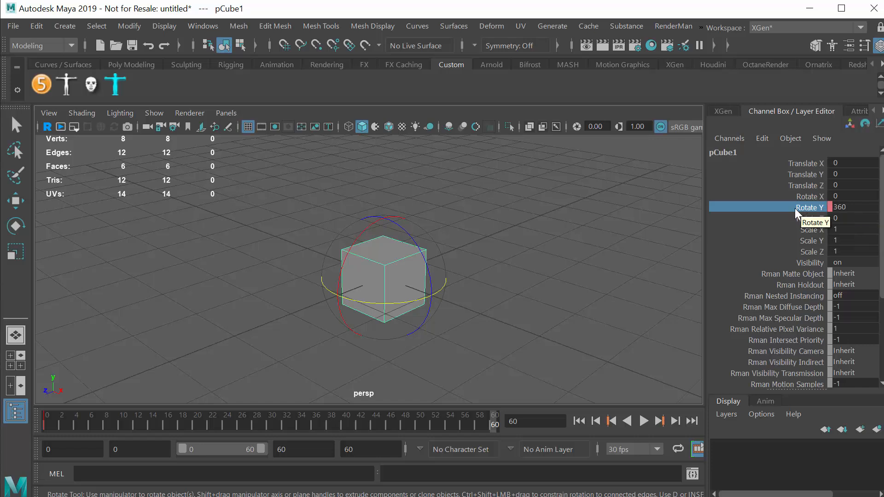
pyautogui.rightClick(755, 211)
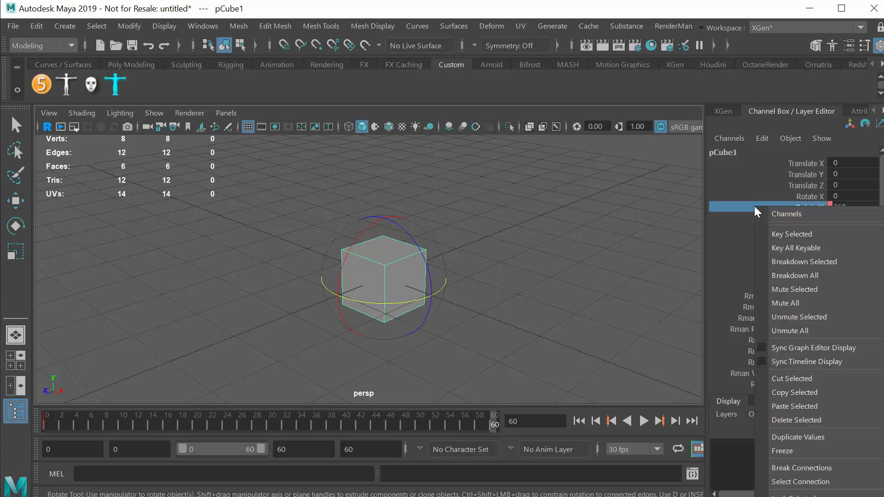
pyautogui.click(772, 232)
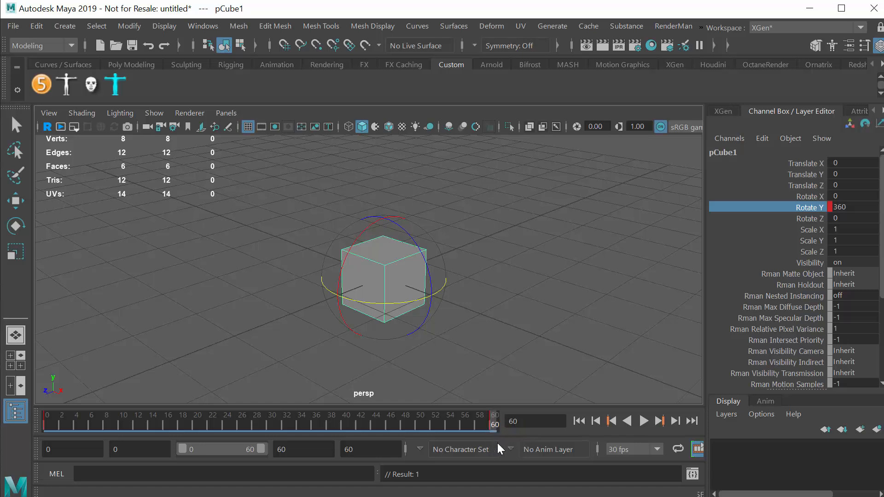
# - Play back the cube's rotation and scrub the timeline to compare the keyed frames 0 and 60 with the frames between
pyautogui.hotkey('alt', 'v')
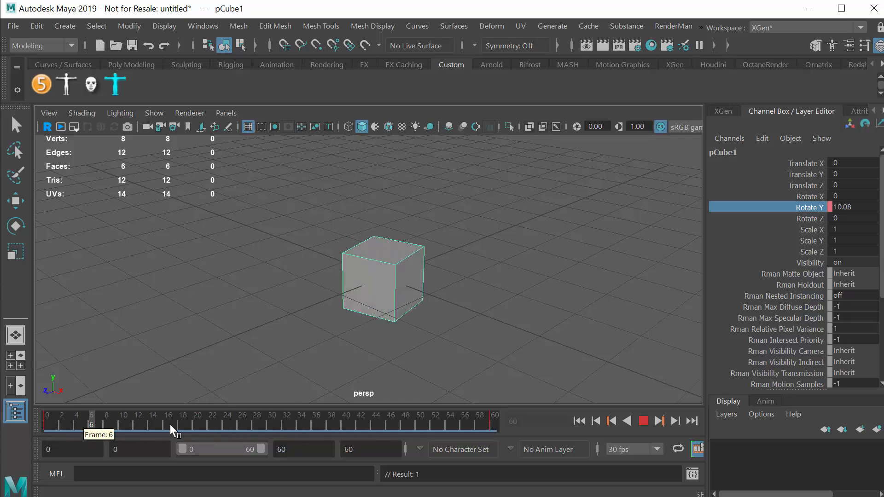
pyautogui.moveTo(45, 422)
pyautogui.mouseDown()
pyautogui.moveTo(405, 418)
pyautogui.moveTo(46, 422)
pyautogui.mouseUp()
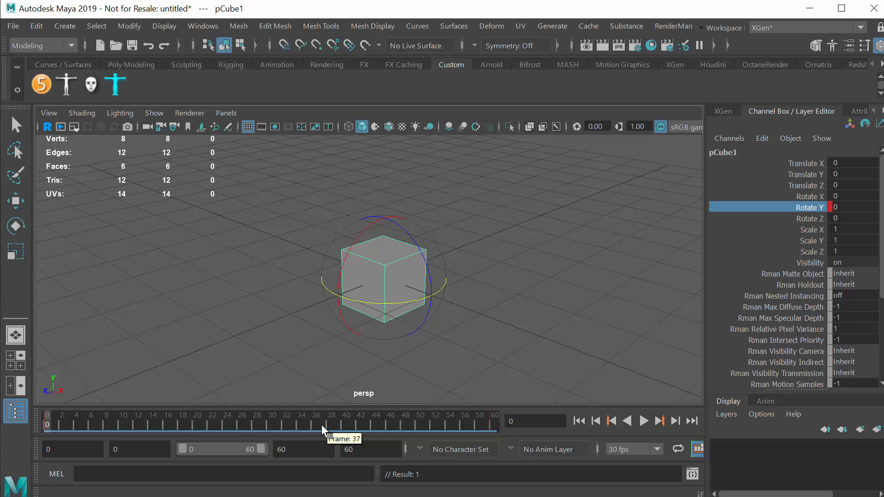
pyautogui.click(494, 427)
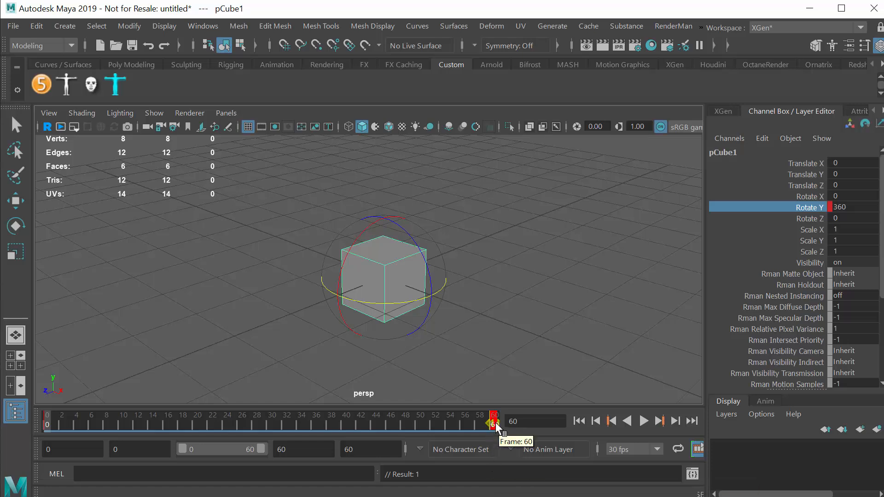
pyautogui.moveTo(494, 421)
pyautogui.mouseDown()
pyautogui.moveTo(161, 424)
pyautogui.moveTo(342, 420)
pyautogui.moveTo(283, 422)
pyautogui.mouseUp()
pyautogui.moveTo(402, 427); pyautogui.dragTo(495, 427)
pyautogui.click(435, 424)
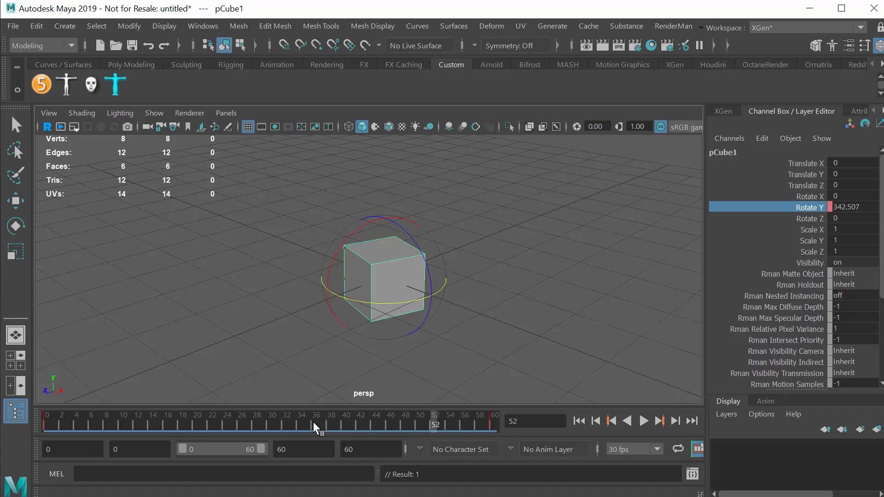
# - Replay the rotation animation several times to review its motion, and return the current time to frame 0
pyautogui.hotkey('alt', 'v')
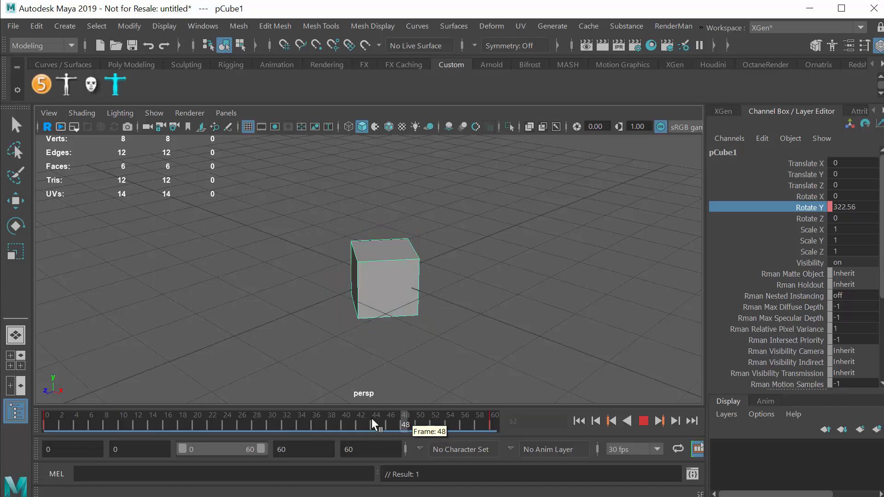
pyautogui.moveTo(285, 419); pyautogui.dragTo(47, 425)
pyautogui.press('e')
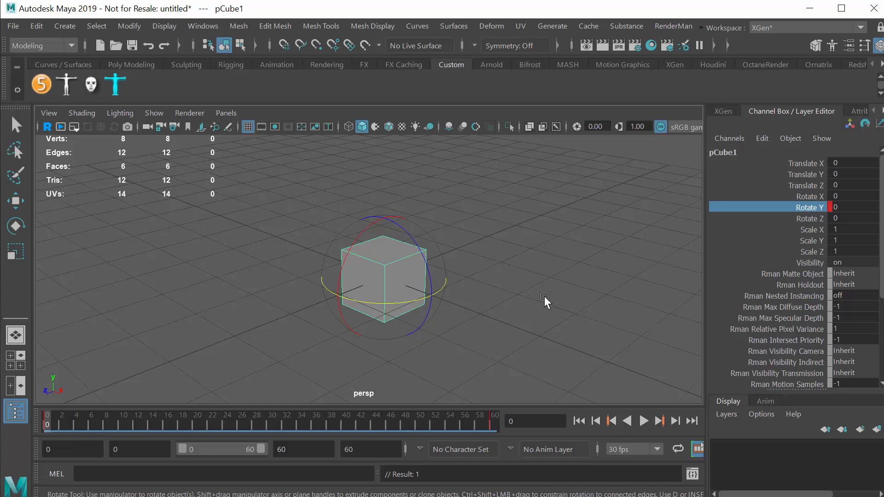
pyautogui.hotkey('alt', 'v')
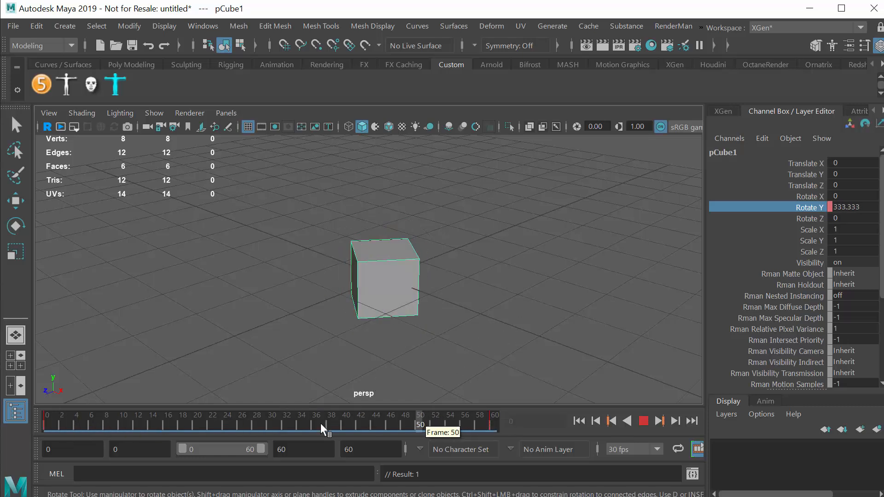
pyautogui.hotkey('alt', 'v')
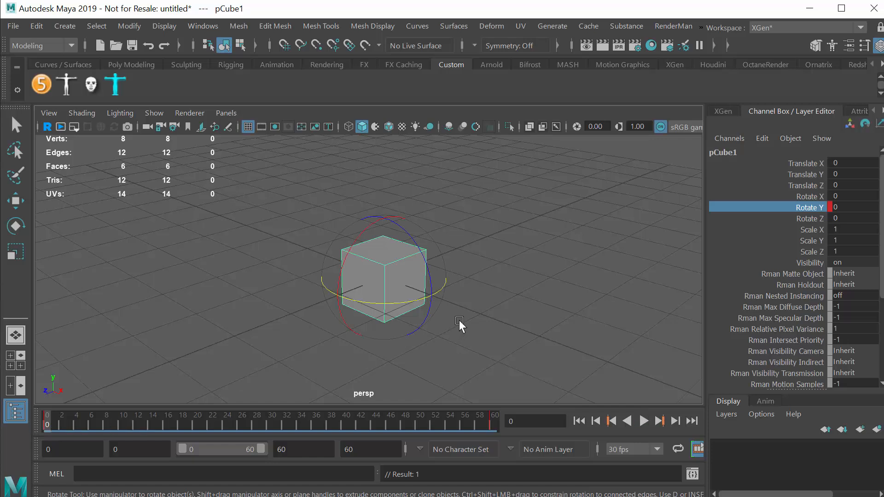
pyautogui.press('e')
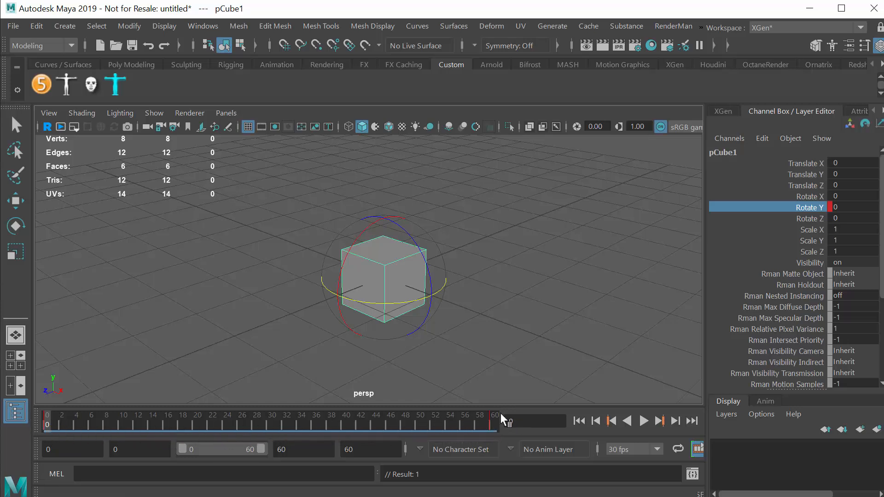
pyautogui.click(644, 420)
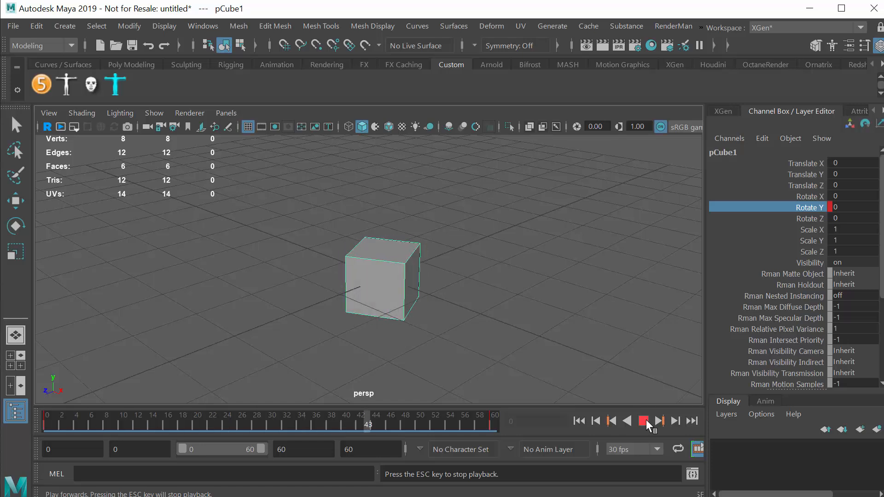
pyautogui.click(643, 420)
pyautogui.moveTo(118, 421); pyautogui.dragTo(32, 416)
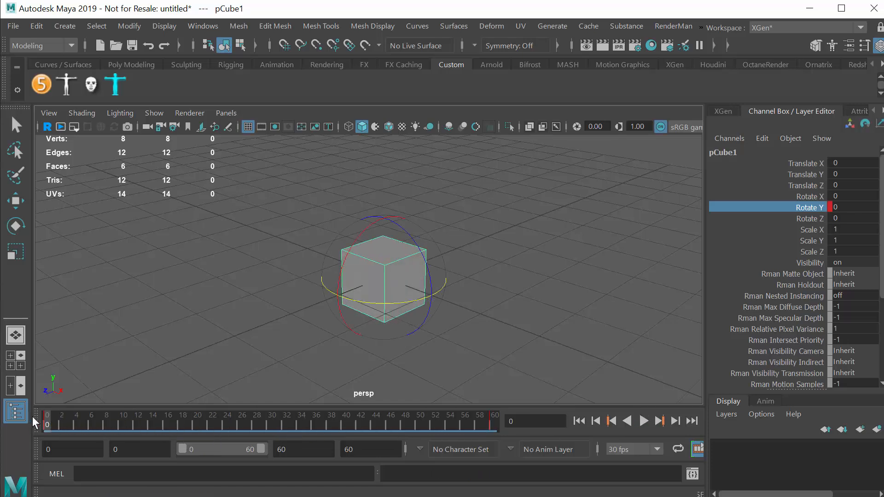
# - Open the Graph Editor to show the cube's Rotate Y animation curve
pyautogui.click(205, 27)
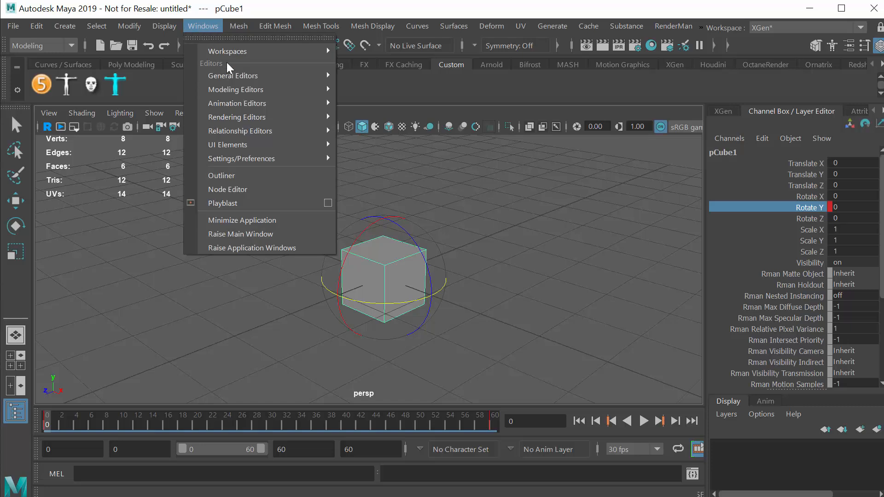
pyautogui.moveTo(273, 106)
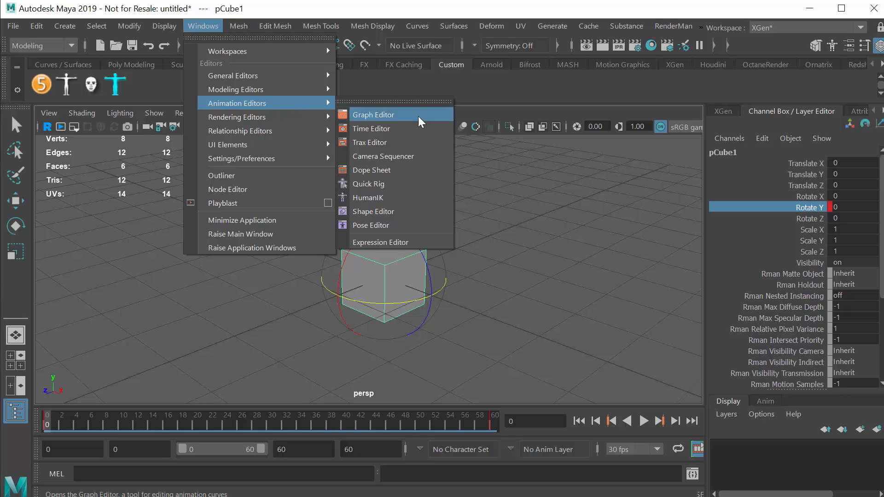
pyautogui.click(379, 114)
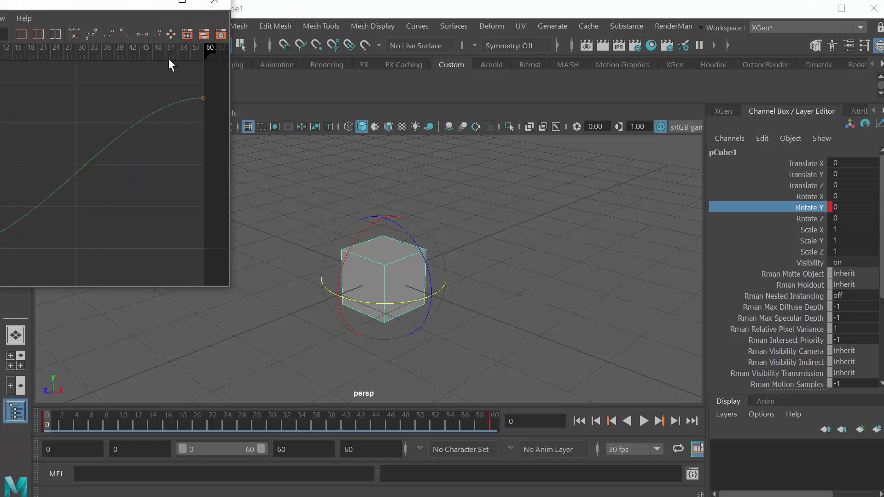
# - Bring the Graph Editor window fully into view, enlarge it, and select pCube1's Rotate Y curve
pyautogui.moveTo(82, 1); pyautogui.dragTo(363, 57)
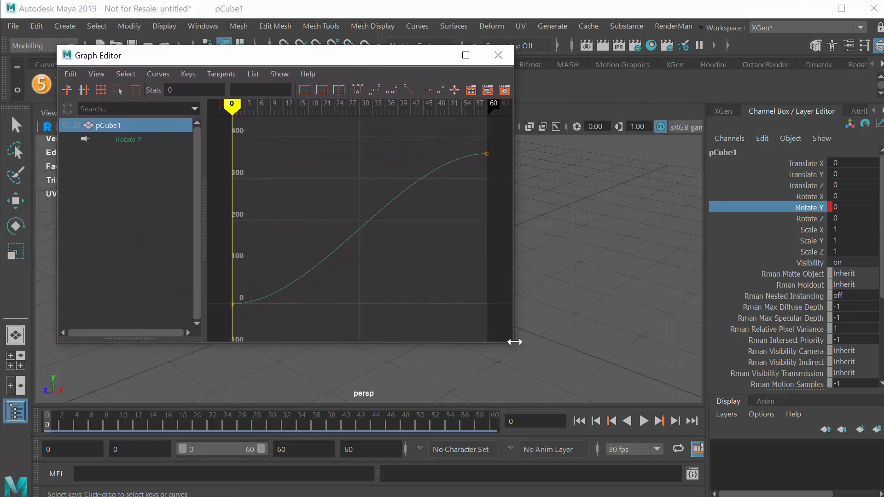
pyautogui.moveTo(514, 346); pyautogui.dragTo(778, 378)
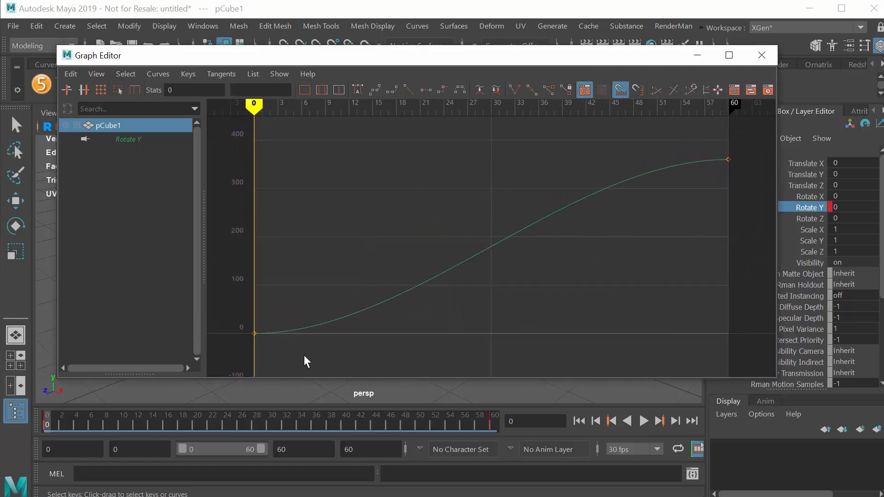
pyautogui.click(125, 139)
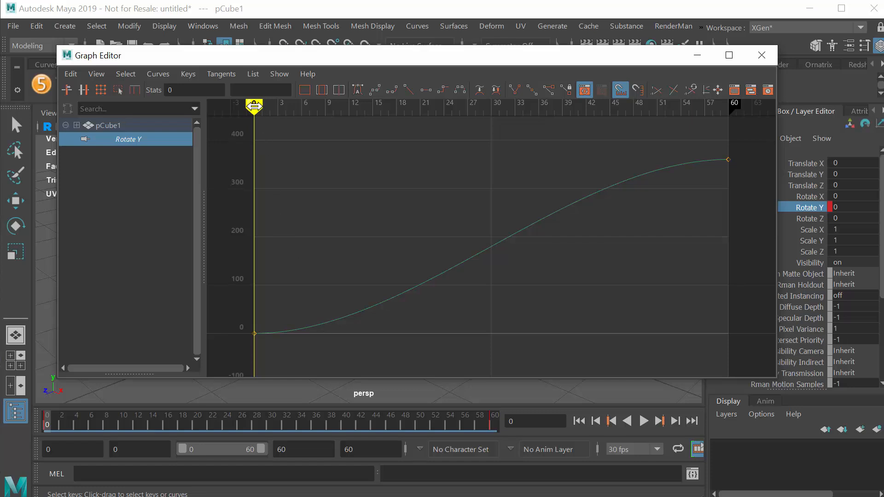
# - Play back the animation along the Rotate Y curve and return the current time to frame 0
pyautogui.hotkey('alt', 'v')
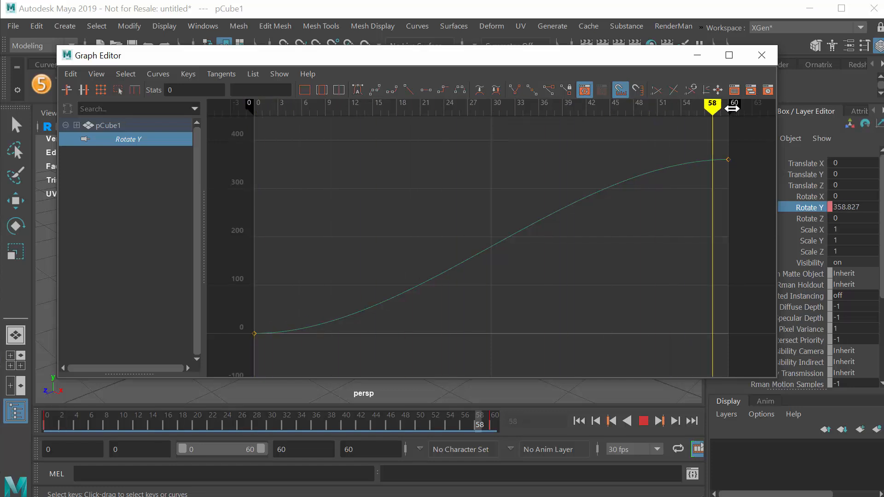
pyautogui.moveTo(256, 111)
pyautogui.mouseDown()
pyautogui.moveTo(730, 132)
pyautogui.moveTo(254, 120)
pyautogui.mouseUp()
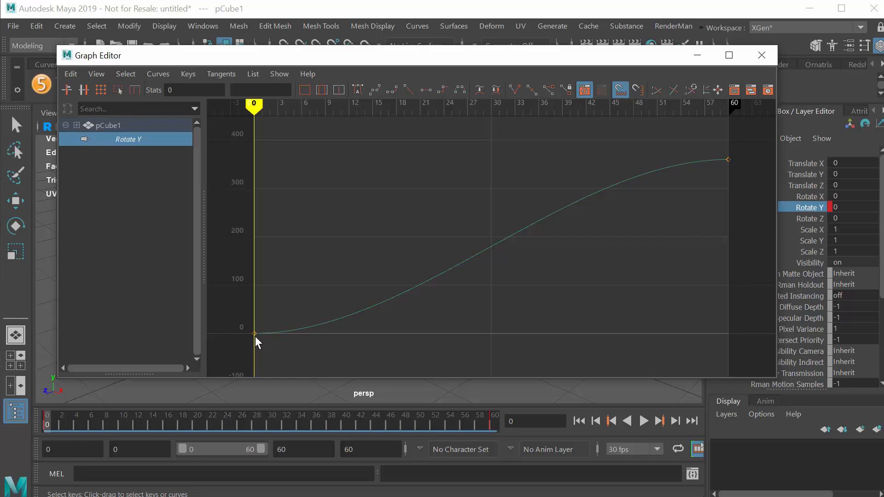
# - Select the Rotate Y curve's first key, set its value to 1, and restore the value to 0
pyautogui.moveTo(242, 323); pyautogui.dragTo(268, 348)
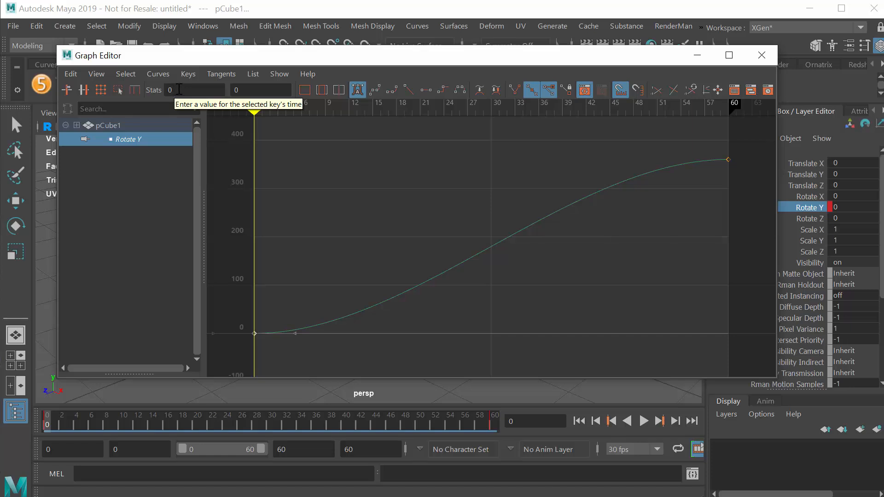
pyautogui.click(256, 90)
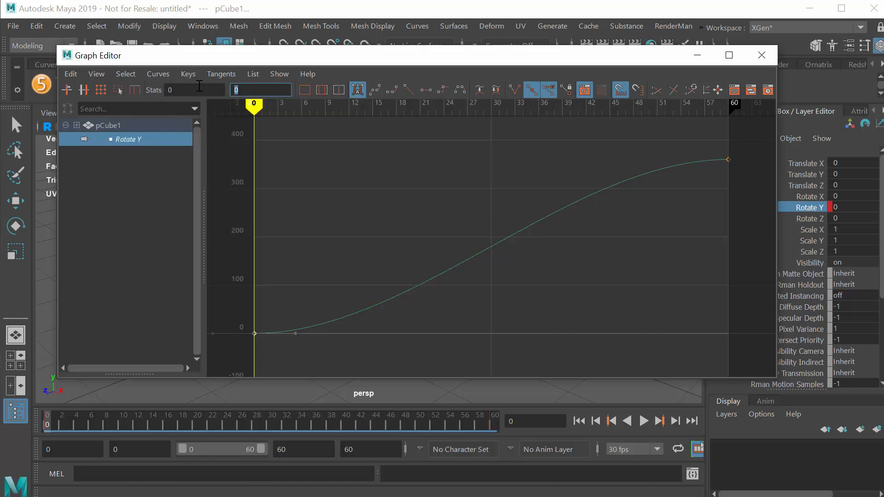
pyautogui.click(245, 91)
pyautogui.press('Return')
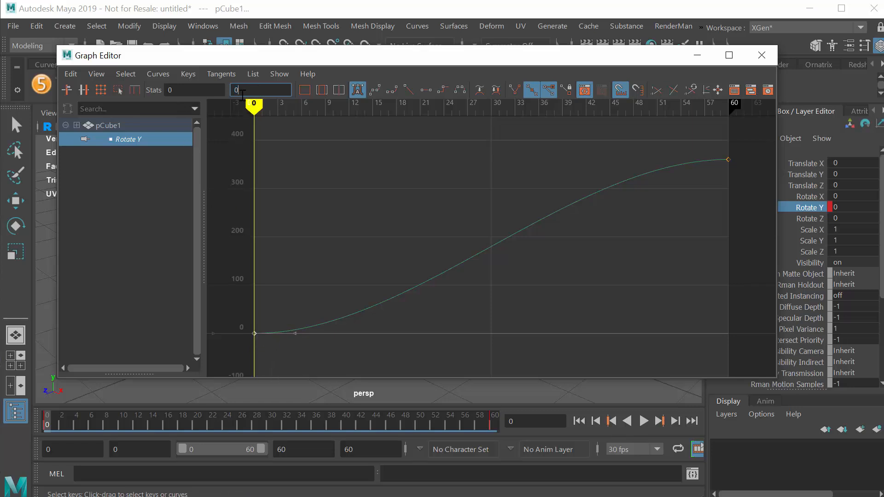
pyautogui.write('1')
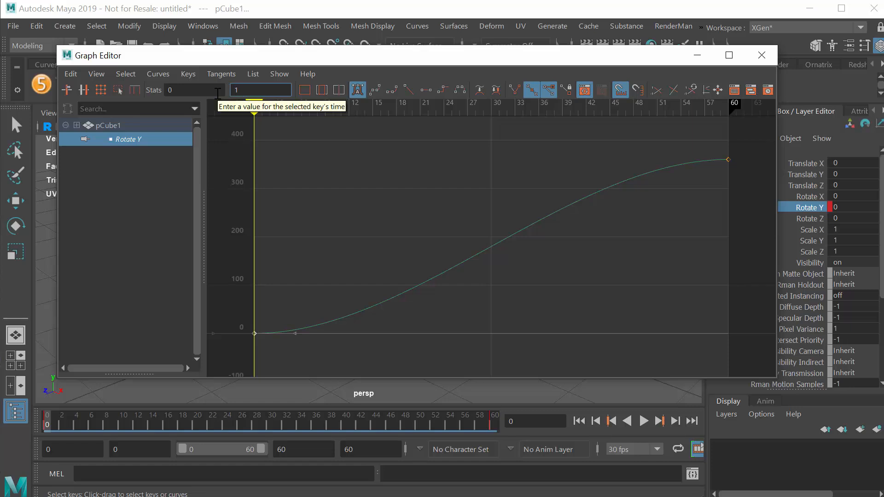
pyautogui.press('Return')
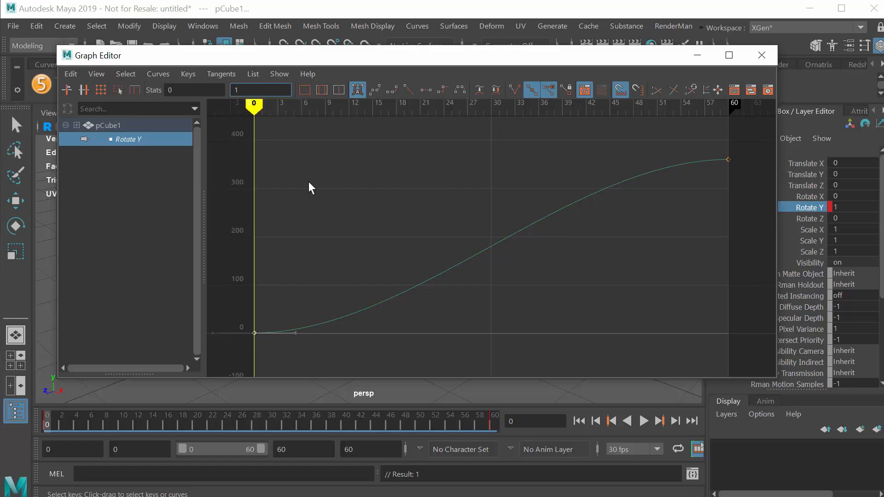
pyautogui.moveTo(244, 91); pyautogui.dragTo(229, 95)
pyautogui.write('0')
pyautogui.press('Return')
# - Try moving the first key's time to frame 1, and return it to frame 0
pyautogui.click(195, 92)
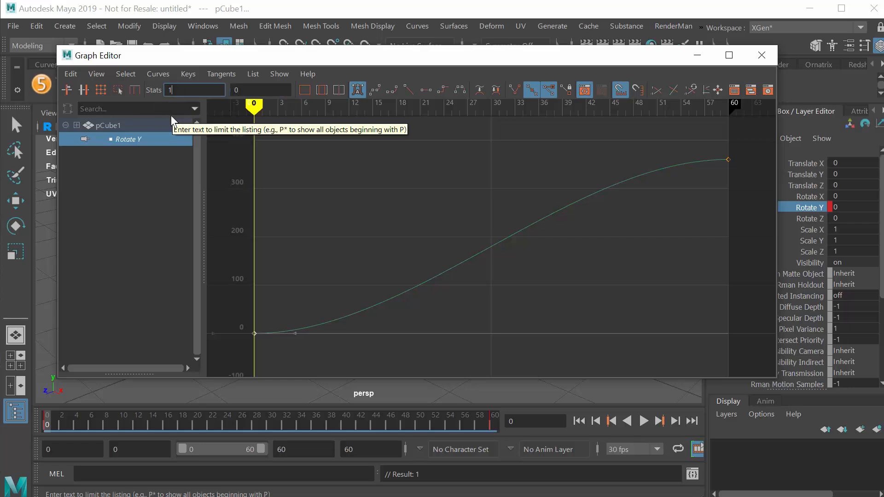
pyautogui.write('1')
pyautogui.press('Return')
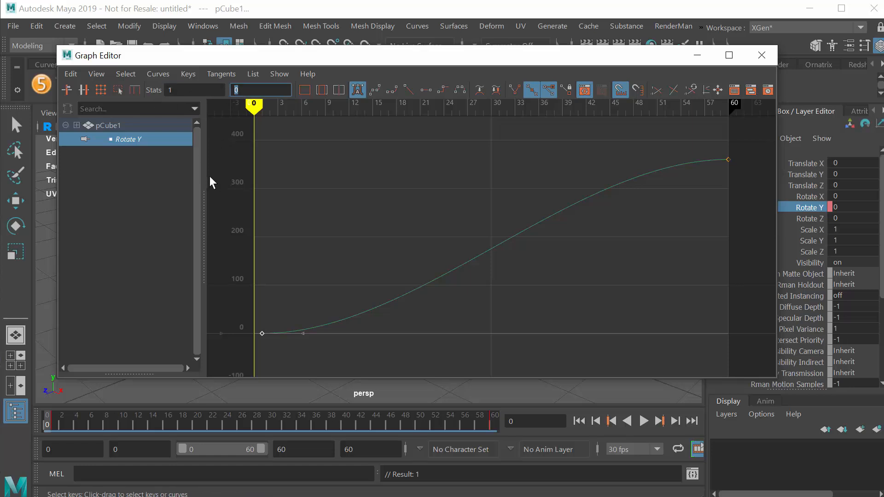
pyautogui.write('0')
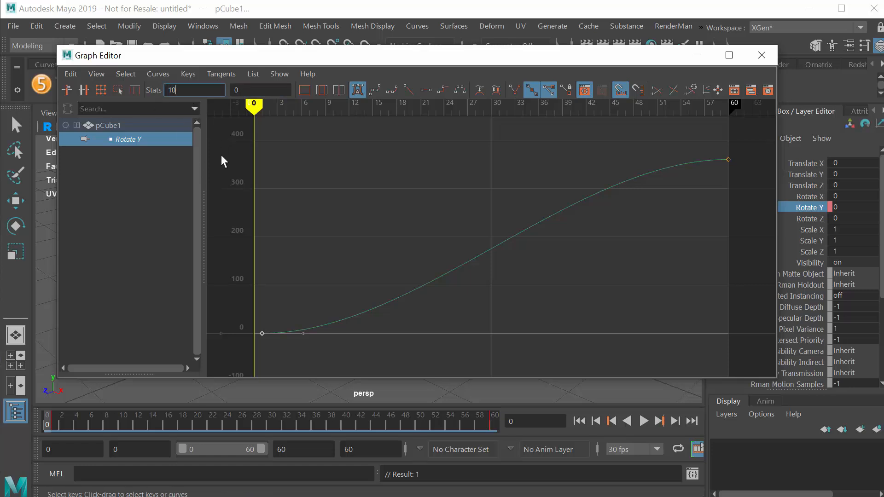
pyautogui.press('Return')
pyautogui.write('0')
pyautogui.press('Return')
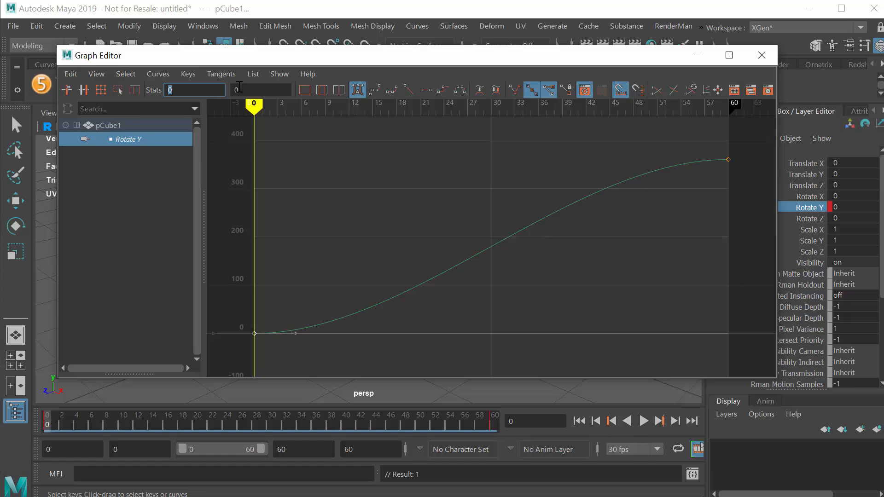
# - Try a value of 180 for the key at frame 0, and set it back to 0
pyautogui.press('Tab')
pyautogui.write('180')
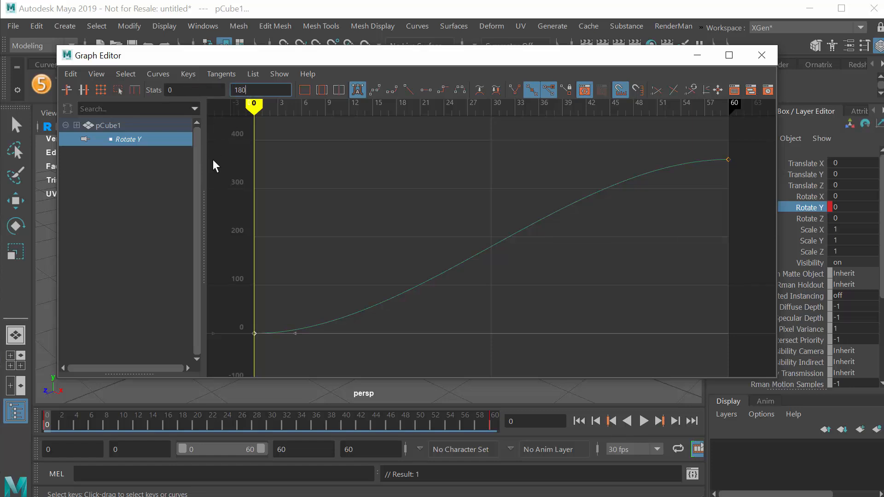
pyautogui.press('Return')
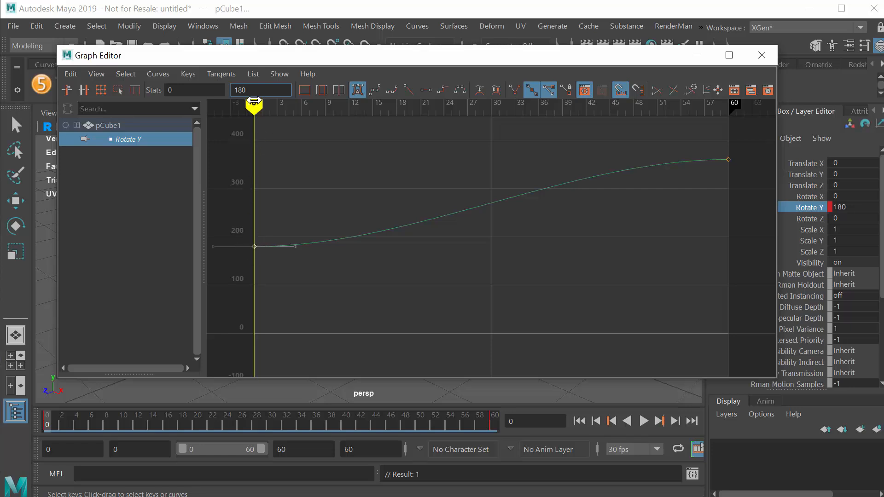
pyautogui.moveTo(243, 90); pyautogui.dragTo(184, 105)
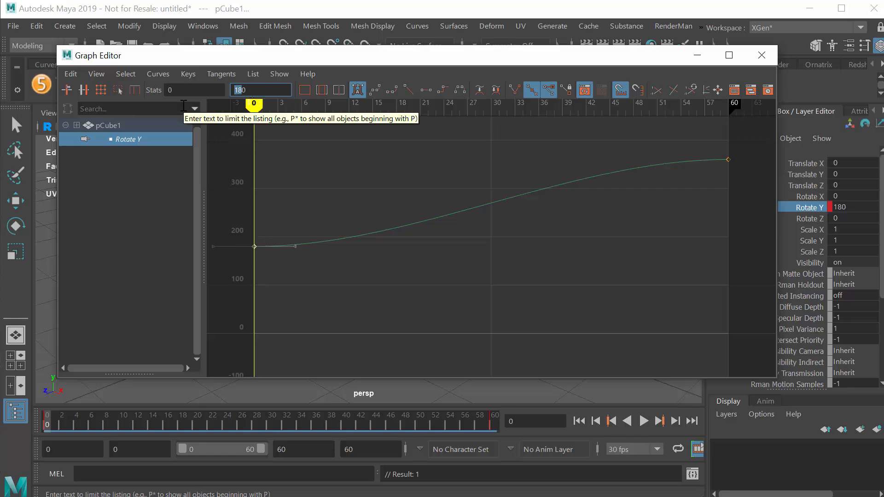
pyautogui.press('BackSpace')
pyautogui.press('Return')
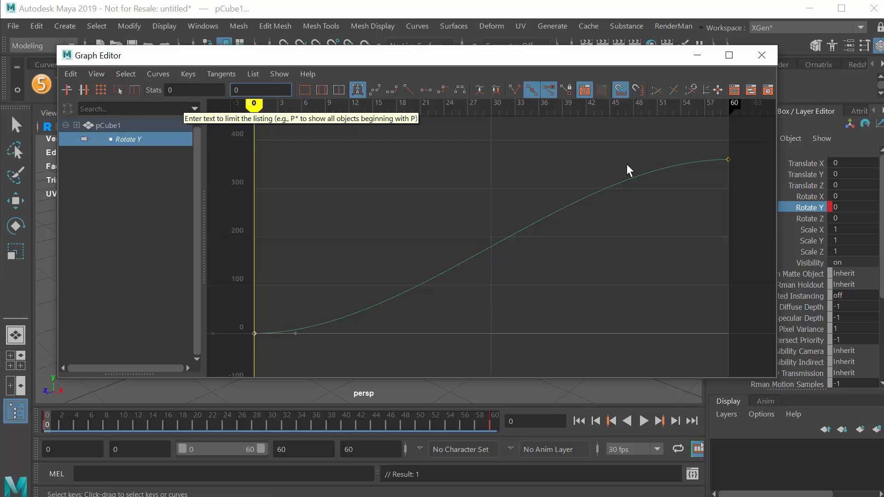
# - Scrub from frame 0 to frame 6 and back to examine the gradual start of the Rotate Y curve
pyautogui.click(728, 159)
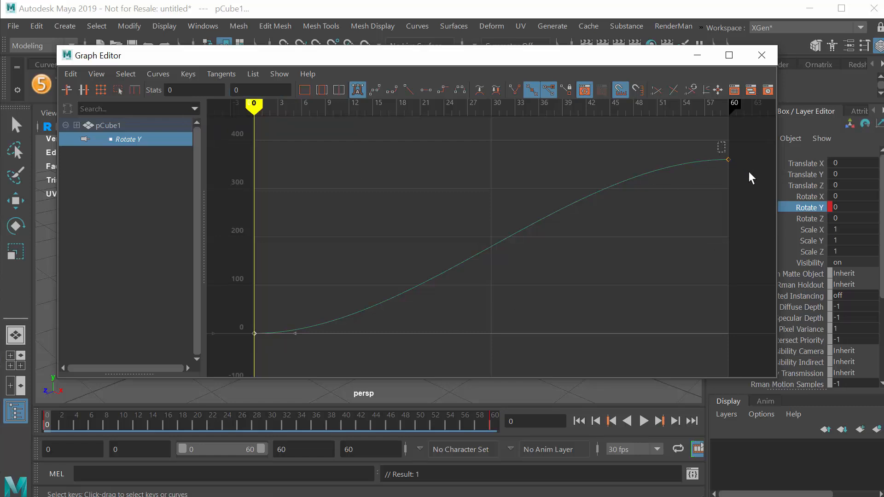
pyautogui.moveTo(240, 320); pyautogui.dragTo(596, 369)
pyautogui.moveTo(253, 107); pyautogui.dragTo(301, 106)
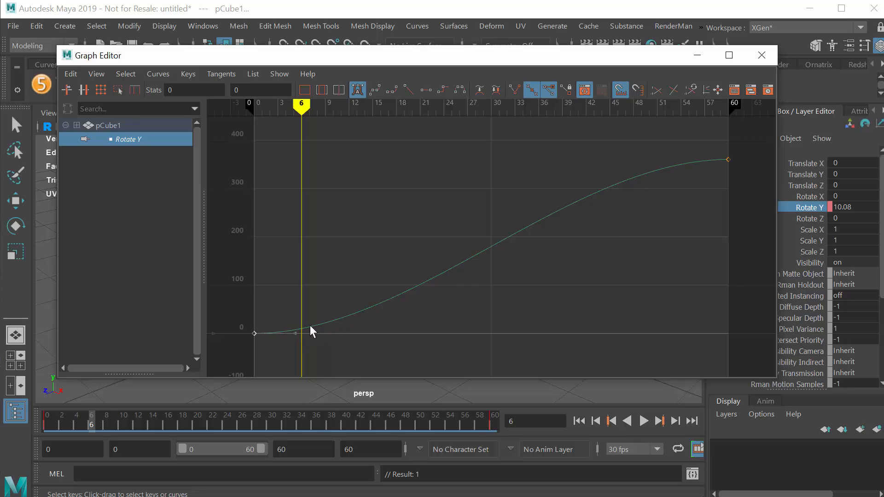
pyautogui.moveTo(300, 109)
pyautogui.mouseDown()
pyautogui.moveTo(255, 112)
pyautogui.moveTo(490, 89)
pyautogui.moveTo(726, 103)
pyautogui.moveTo(254, 155)
pyautogui.mouseUp()
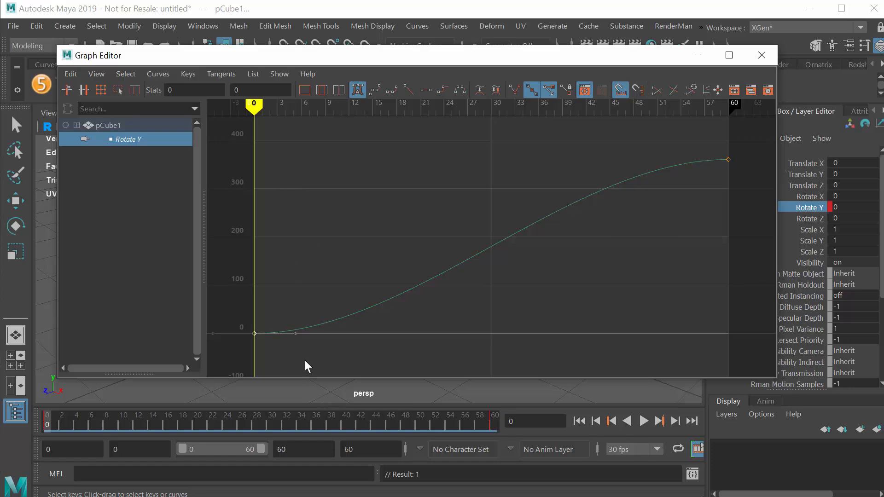
# - Try tilting the first key's outgoing tangent handle upward by about 10, and undo the edit
pyautogui.click(295, 334)
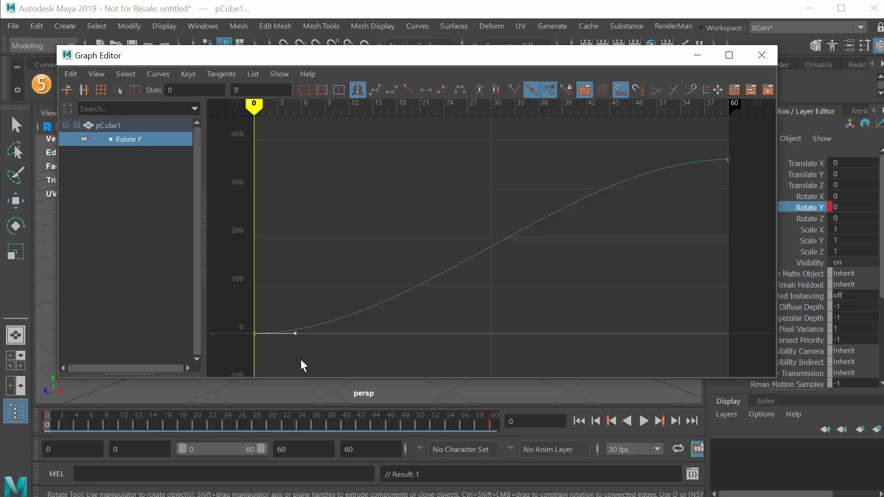
pyautogui.click(295, 333)
pyautogui.moveTo(294, 333)
pyautogui.mouseDown(button='middle')
pyautogui.moveTo(311, 335)
pyautogui.moveTo(310, 316)
pyautogui.moveTo(300, 348)
pyautogui.moveTo(298, 315)
pyautogui.moveTo(294, 349)
pyautogui.moveTo(296, 322)
pyautogui.moveTo(295, 345)
pyautogui.moveTo(296, 332)
pyautogui.moveTo(315, 336)
pyautogui.moveTo(288, 339)
pyautogui.moveTo(294, 326)
pyautogui.mouseUp(button='middle')
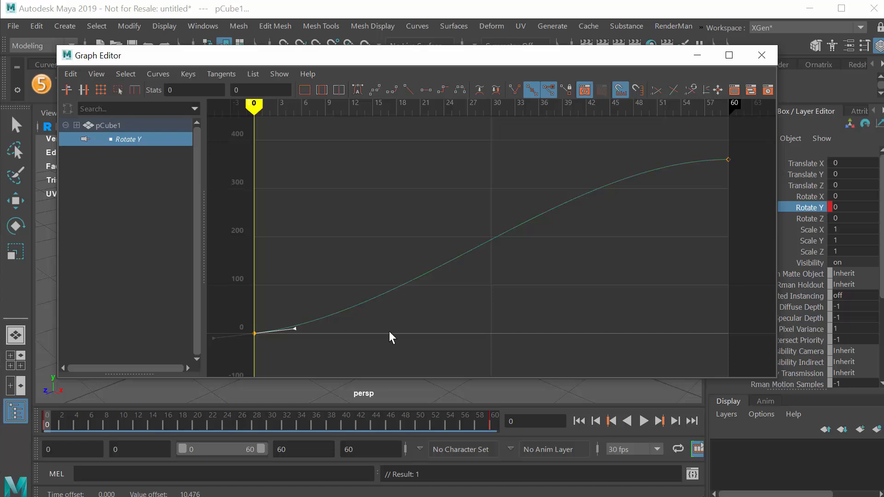
pyautogui.hotkey('ctrl', 'z')
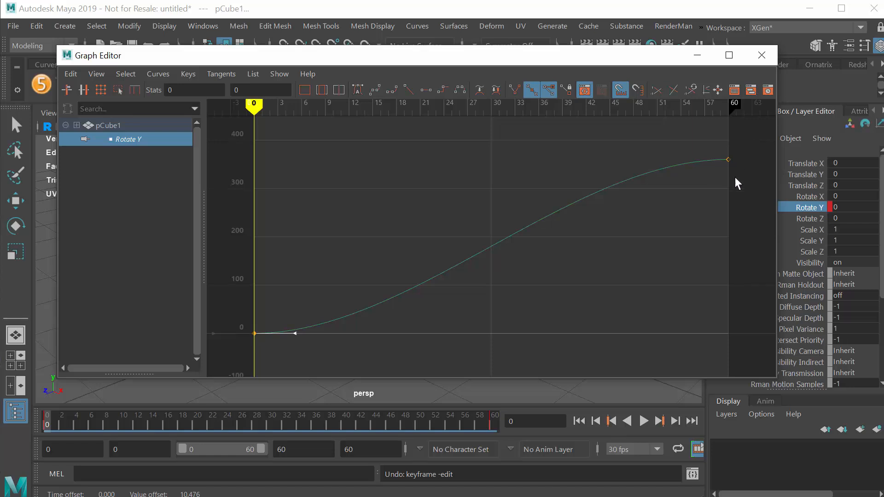
# - Select both Rotate Y keys and try to free their tangent length
pyautogui.moveTo(749, 137); pyautogui.dragTo(239, 343)
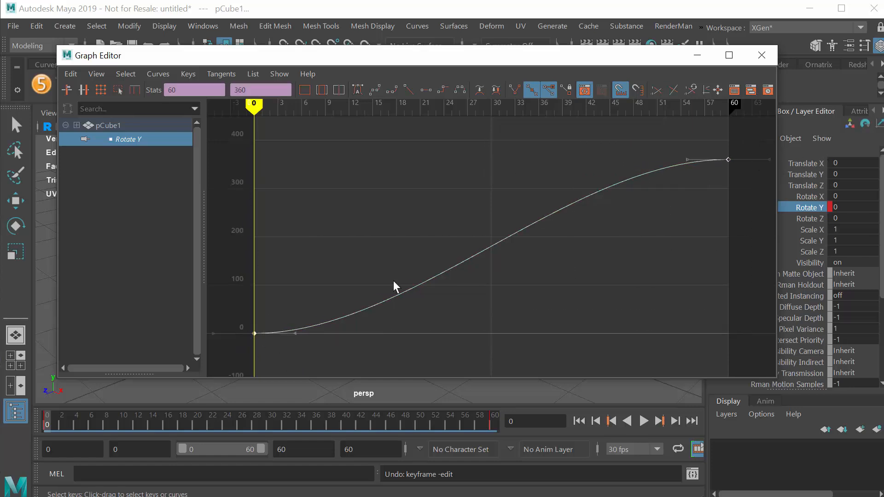
pyautogui.moveTo(746, 138); pyautogui.dragTo(236, 350)
pyautogui.click(221, 74)
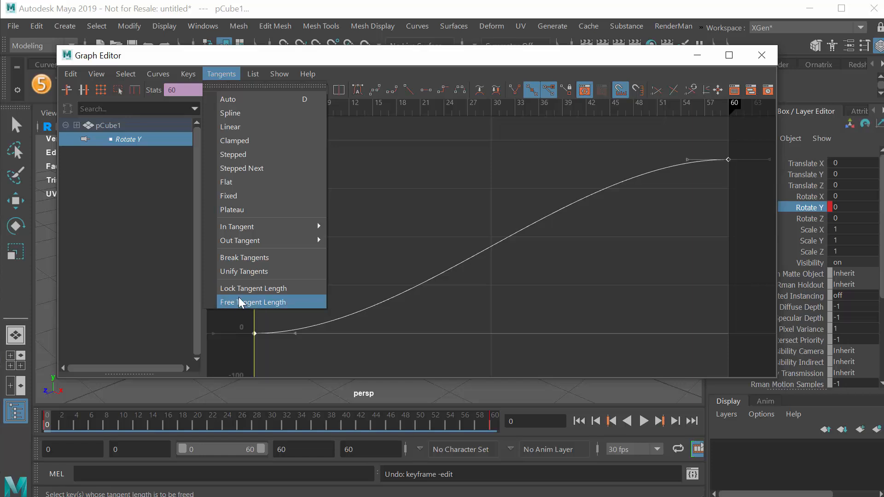
pyautogui.click(264, 302)
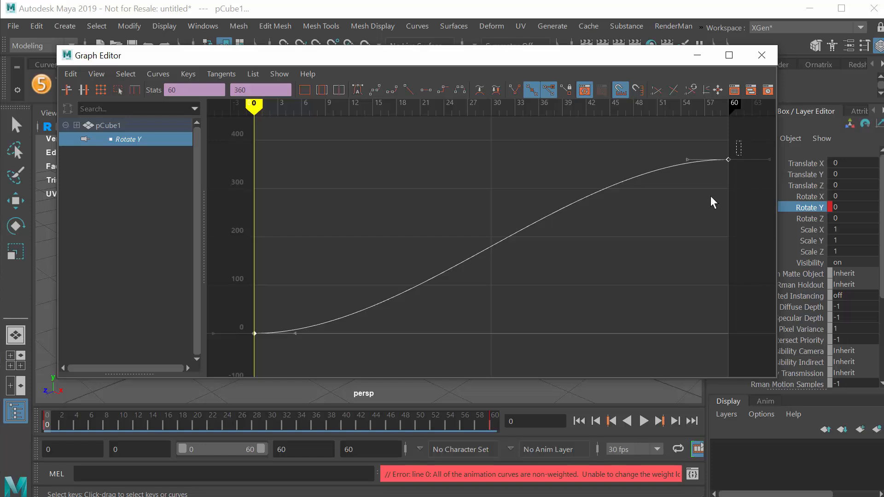
# - Reselect both keys of the Rotate Y curve and convert the curve to weighted tangents
pyautogui.moveTo(741, 140); pyautogui.dragTo(233, 345)
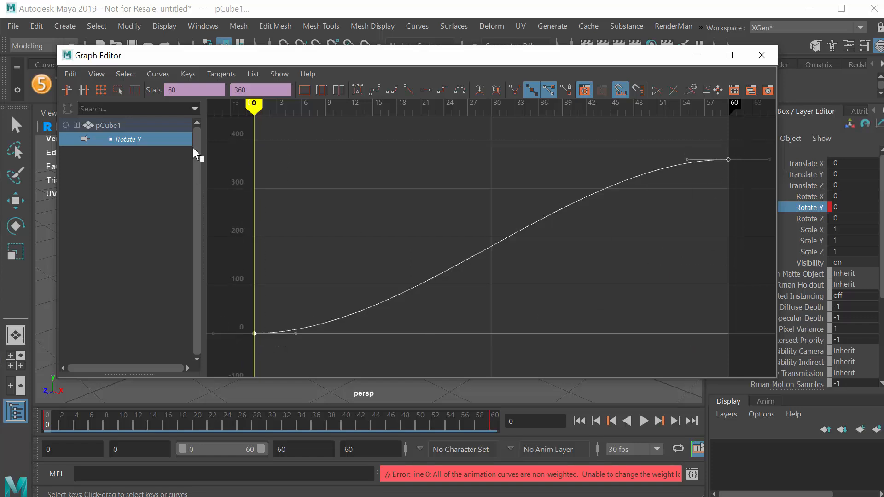
pyautogui.click(188, 74)
pyautogui.moveTo(164, 74)
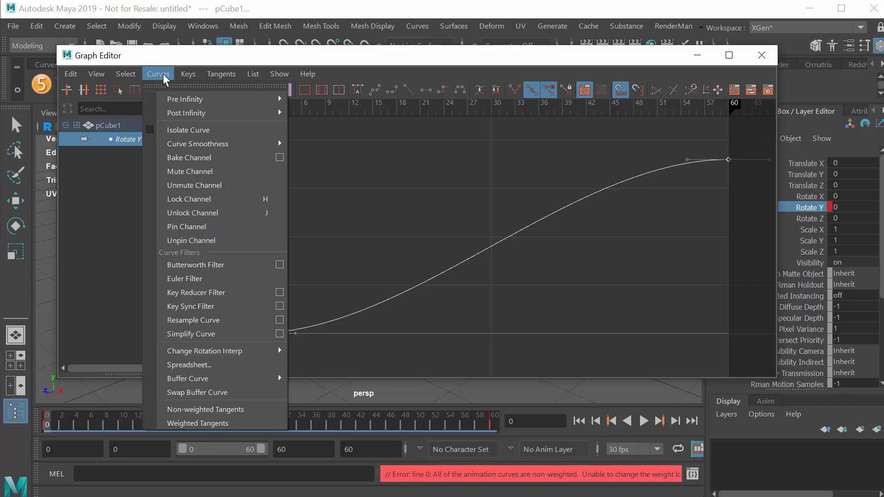
pyautogui.click(164, 75)
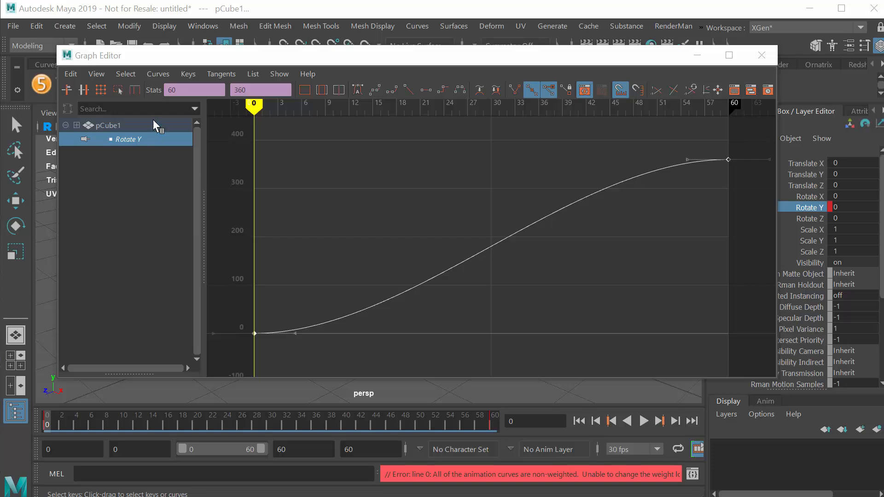
pyautogui.click(157, 74)
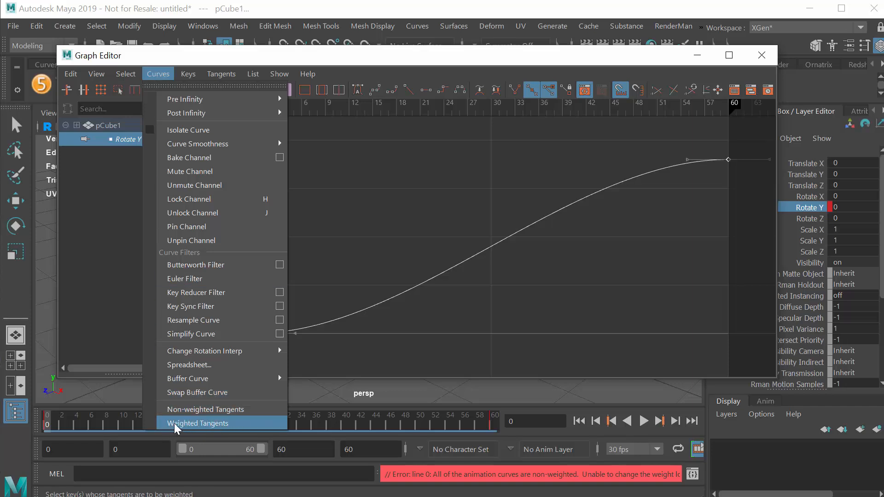
pyautogui.click(206, 423)
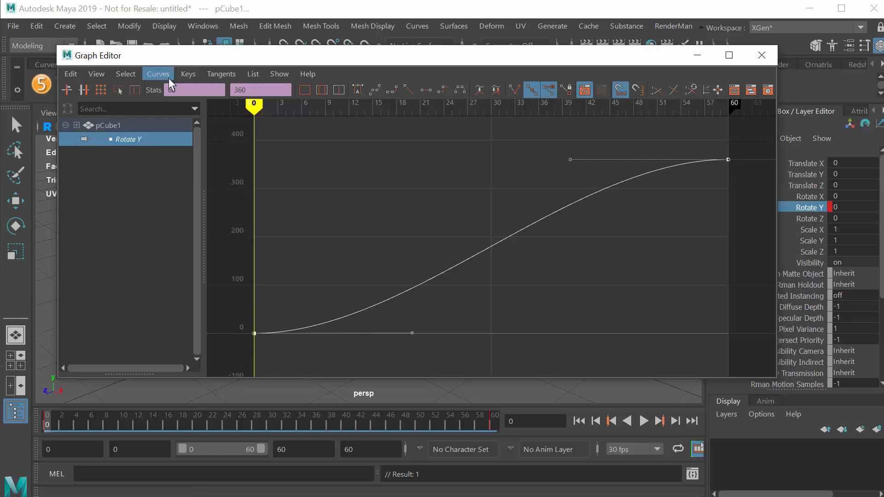
# - Free the tangent length of both keys and stretch the first key's outgoing handle horizontally to about frame 37
pyautogui.click(225, 77)
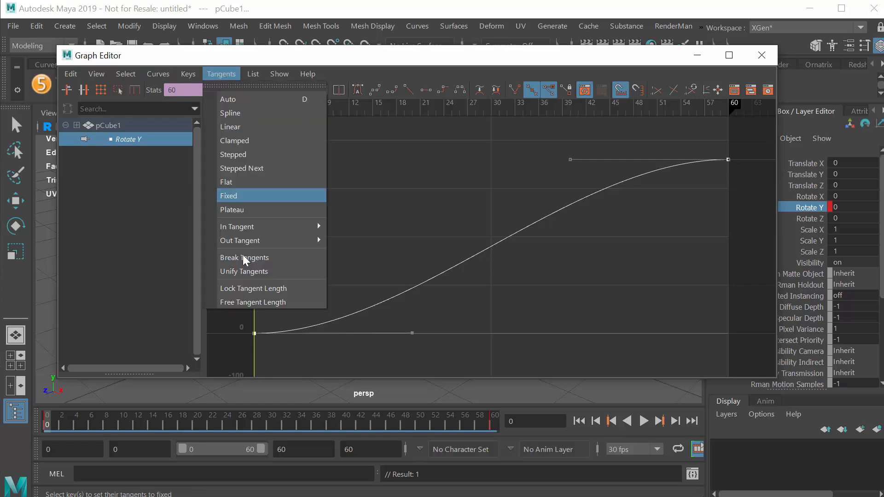
pyautogui.click(252, 302)
pyautogui.click(412, 333)
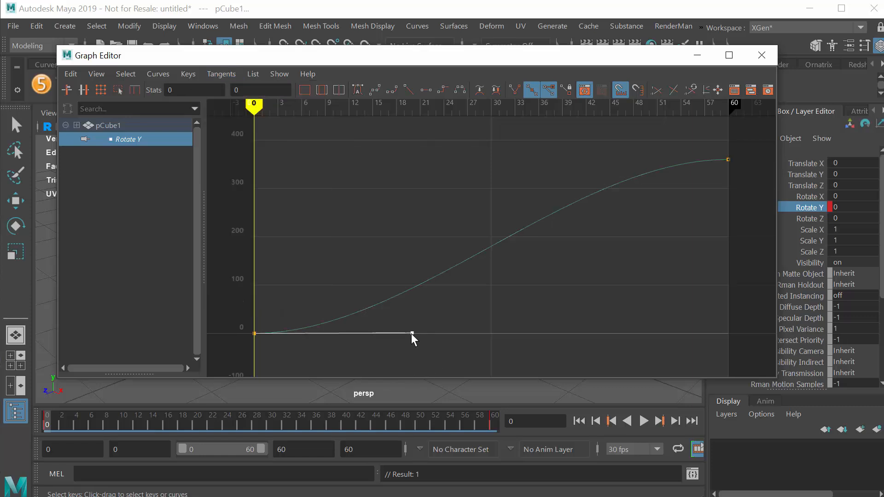
pyautogui.moveTo(413, 331); pyautogui.dragTo(546, 334, button='middle')
# - Select the last Rotate Y key and stretch its incoming tangent handle horizontally back to about frame 28
pyautogui.click(727, 159)
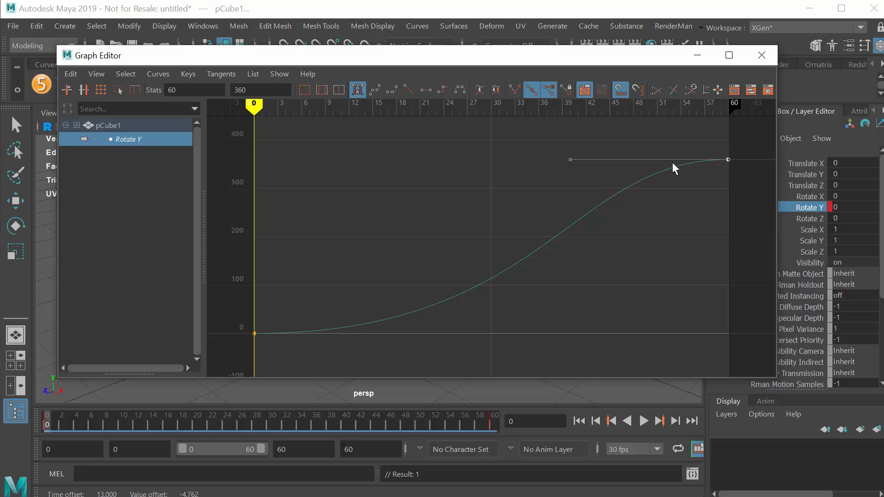
pyautogui.click(569, 161)
pyautogui.moveTo(571, 159); pyautogui.dragTo(476, 159, button='middle')
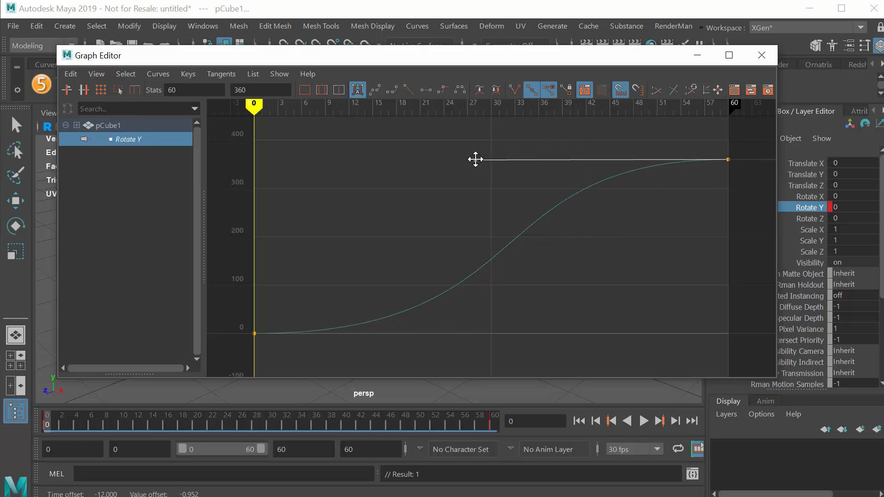
# - Move the Graph Editor off the viewport and play the cube's rotation to check the stronger ease-in and ease-out
pyautogui.moveTo(417, 62); pyautogui.dragTo(883, 3)
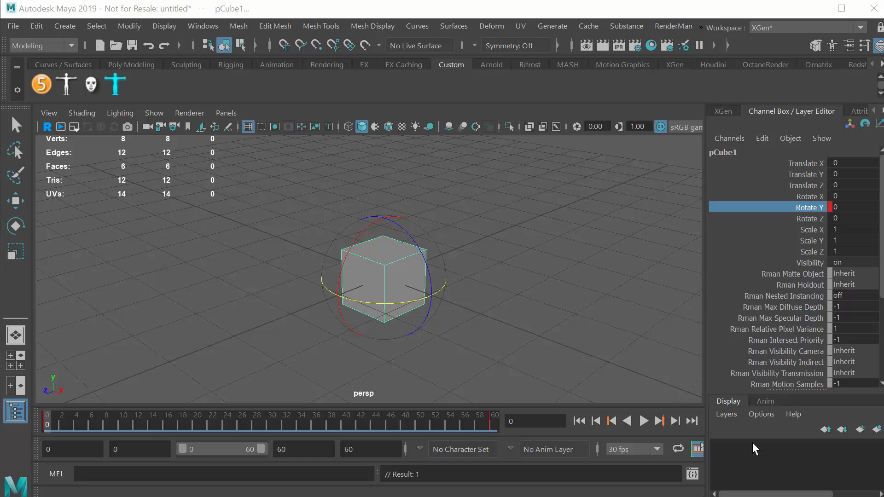
pyautogui.click(648, 419)
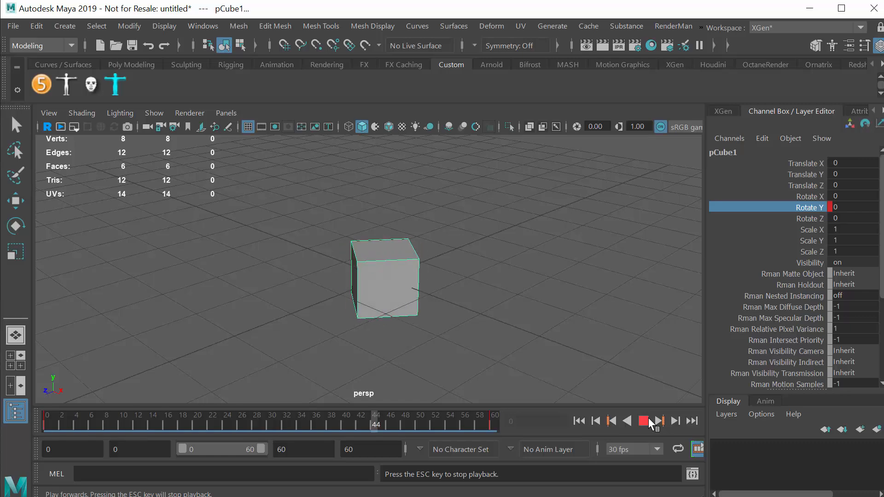
pyautogui.click(644, 421)
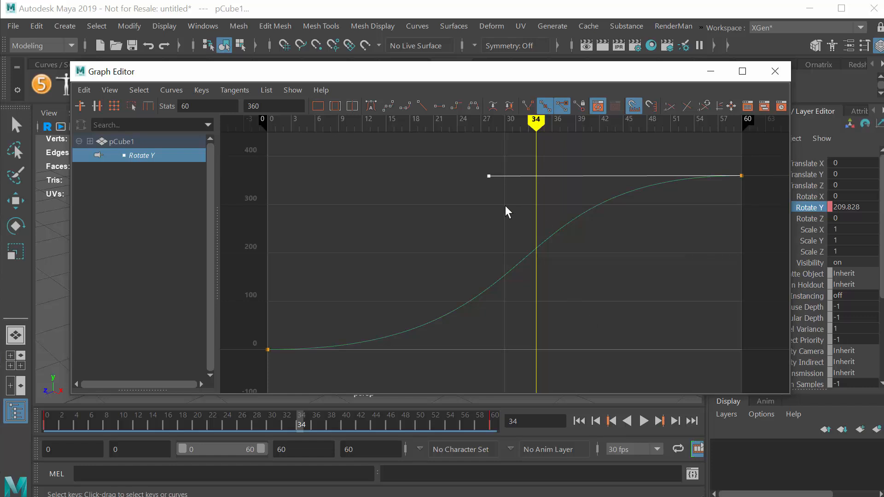
# - Tilt the first key's outgoing handle downward and the last key's incoming handle upward so the curve dips below 0 and overshoots 360
pyautogui.moveTo(294, 384); pyautogui.dragTo(295, 384)
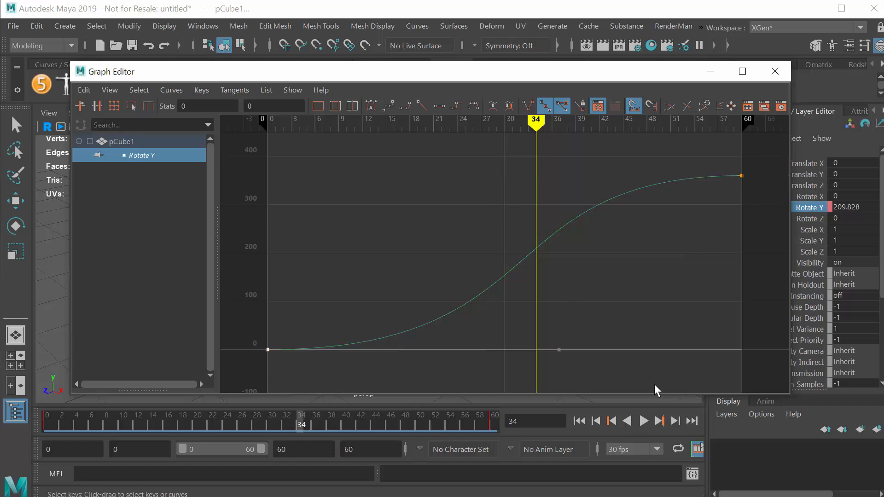
pyautogui.moveTo(558, 350); pyautogui.dragTo(380, 434)
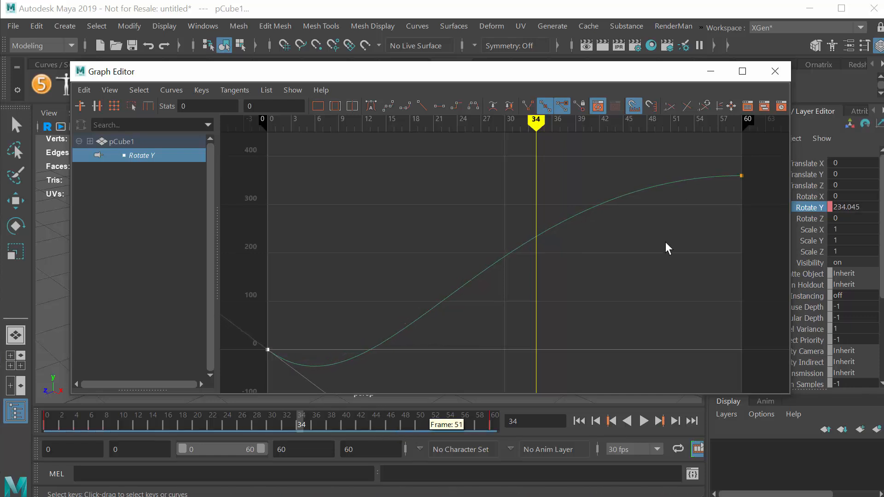
pyautogui.moveTo(760, 231); pyautogui.dragTo(759, 231)
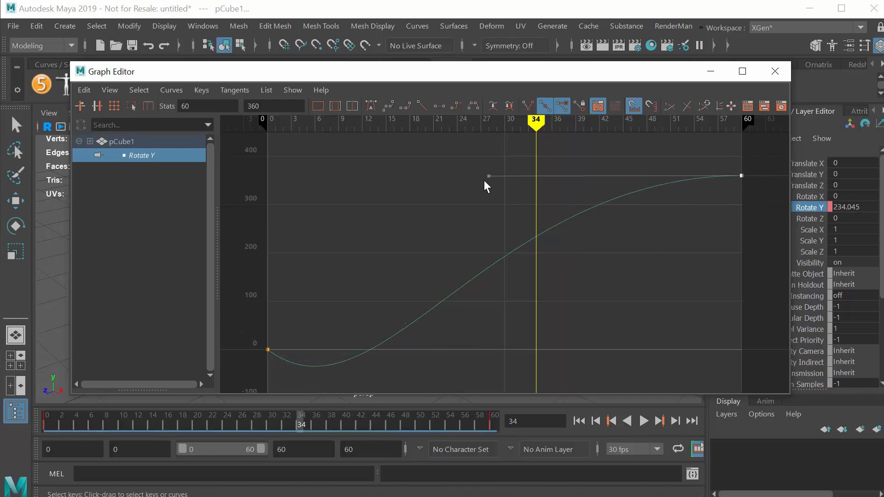
pyautogui.moveTo(489, 176); pyautogui.dragTo(611, 35)
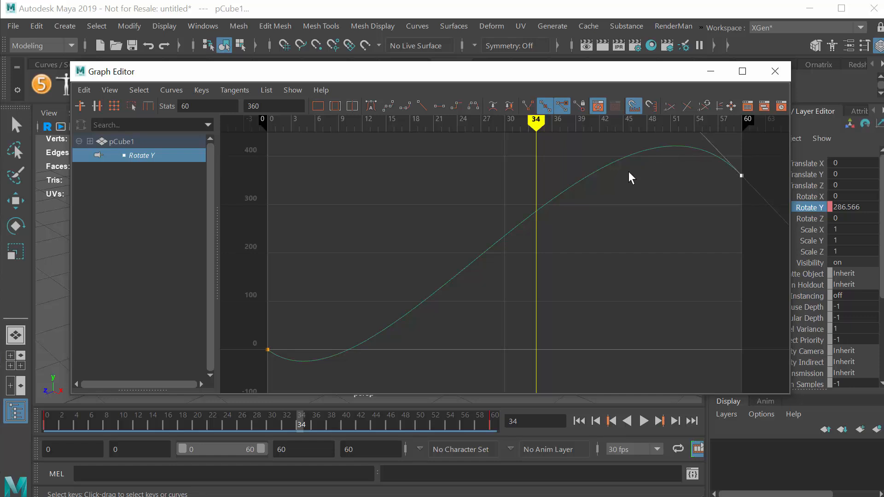
# - Scrub the animation back to frame 0 and play the cube's rotation in the viewport to check the anticipation and overshoot
pyautogui.moveTo(537, 125)
pyautogui.mouseDown()
pyautogui.moveTo(282, 149)
pyautogui.moveTo(599, 131)
pyautogui.moveTo(280, 157)
pyautogui.mouseUp()
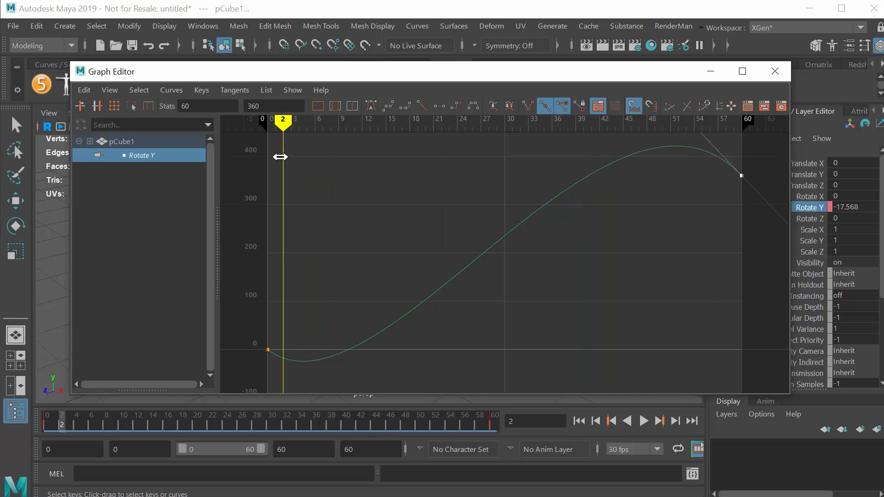
pyautogui.moveTo(293, 137)
pyautogui.mouseDown()
pyautogui.moveTo(285, 132)
pyautogui.moveTo(701, 117)
pyautogui.moveTo(267, 125)
pyautogui.mouseUp()
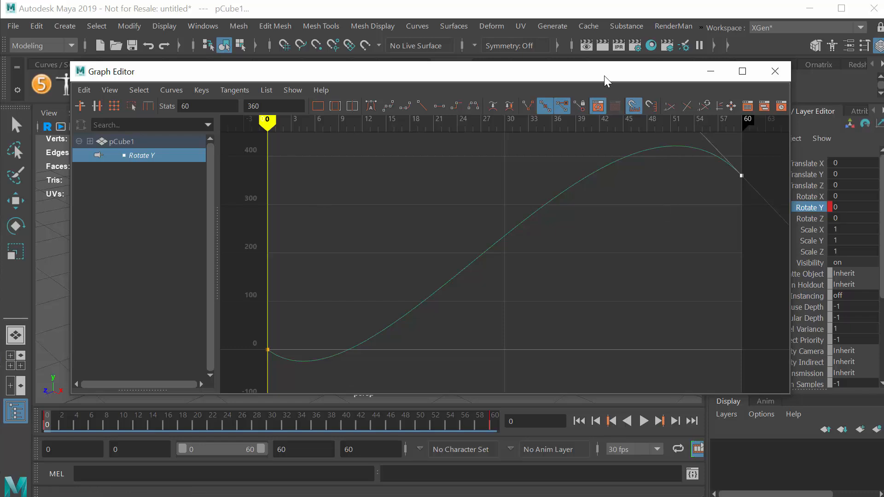
pyautogui.moveTo(604, 73); pyautogui.dragTo(622, 495)
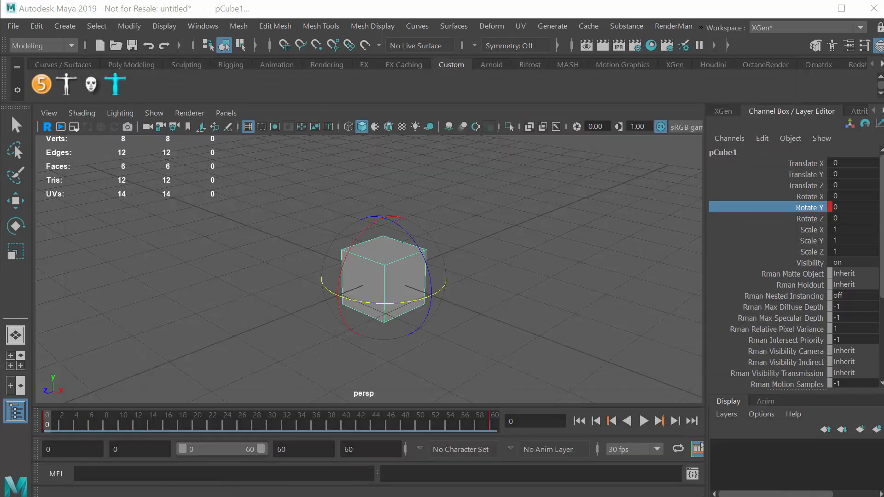
pyautogui.click(643, 420)
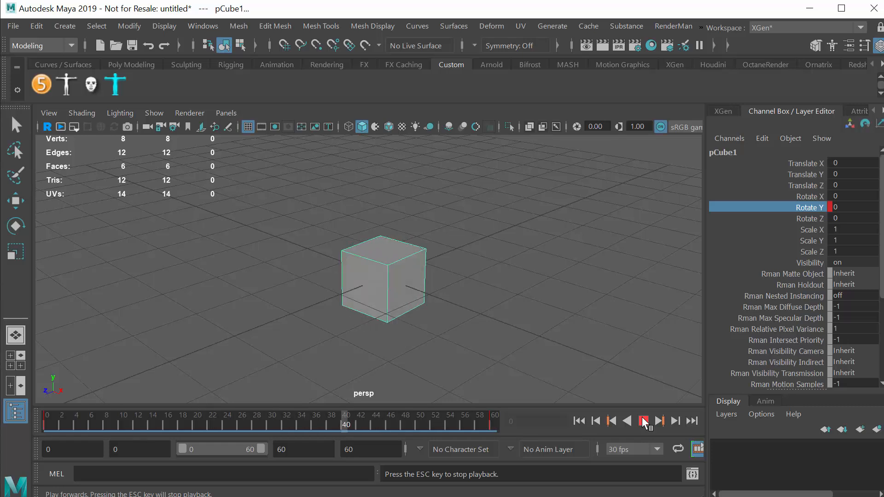
pyautogui.click(644, 421)
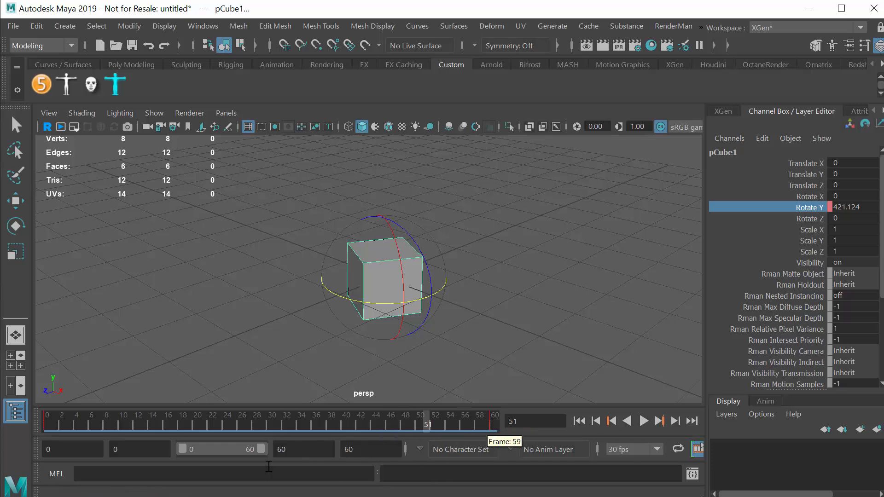
# - Set the playback range end to frame 90
pyautogui.doubleClick(304, 449)
pyautogui.write('3')
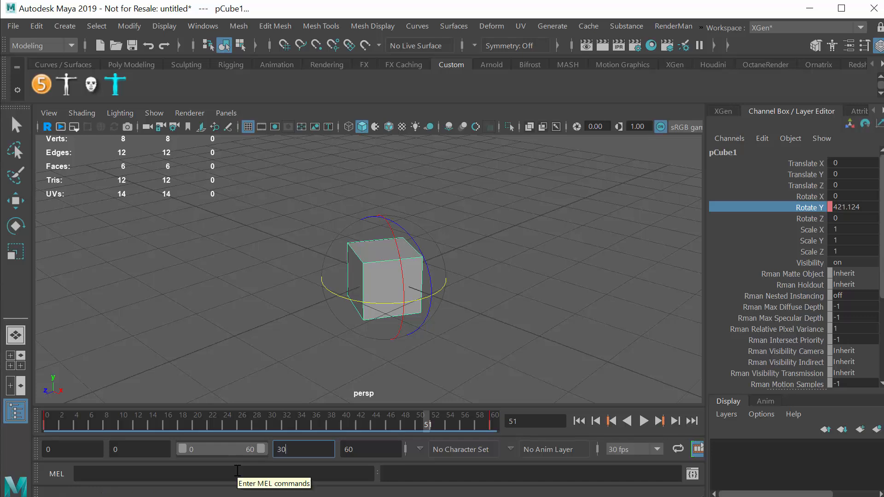
pyautogui.press('BackSpace')
pyautogui.write('6')
pyautogui.press('BackSpace')
pyautogui.write('90')
pyautogui.press('Return')
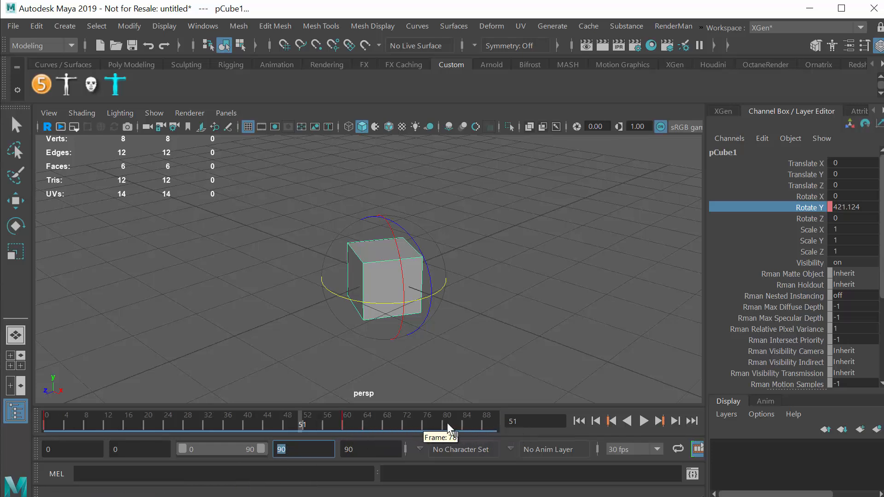
# - Play the cube animation over the extended range to examine how it settles after the frame 60 key
pyautogui.hotkey('alt', 'v')
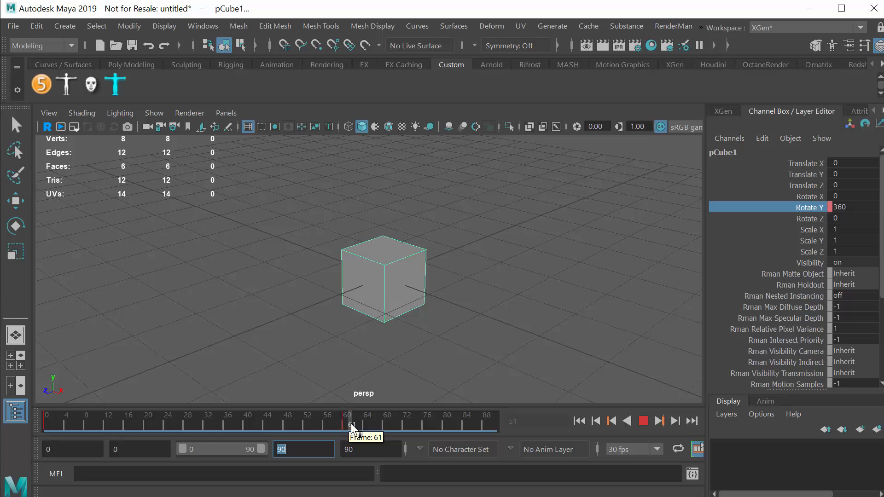
pyautogui.click(490, 422)
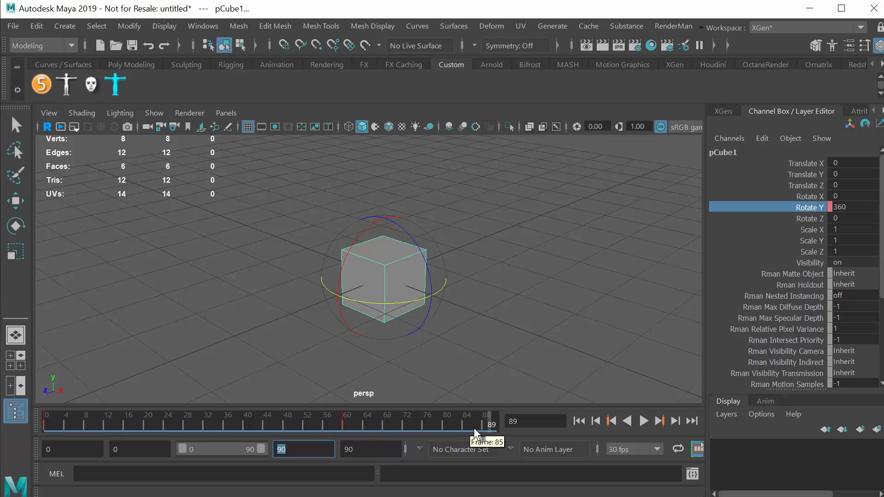
pyautogui.click(644, 419)
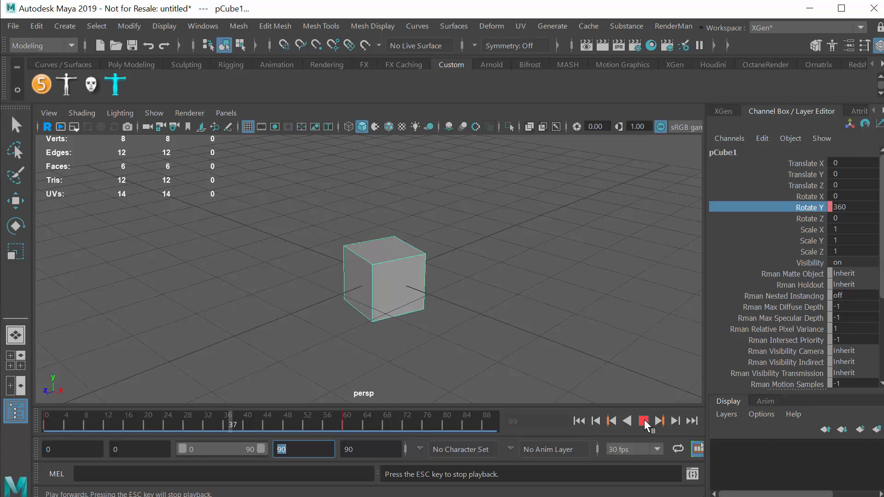
pyautogui.click(644, 420)
# - Scrub to frame 26 in the Graph Editor, frame the whole Rotate Y curve with its handles, and close the editor
pyautogui.moveTo(554, 0); pyautogui.dragTo(564, 98)
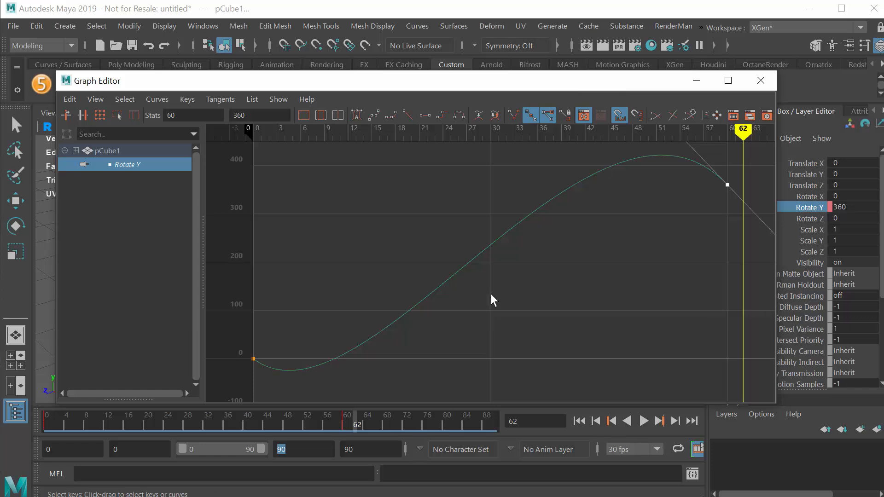
pyautogui.moveTo(743, 131); pyautogui.dragTo(455, 155)
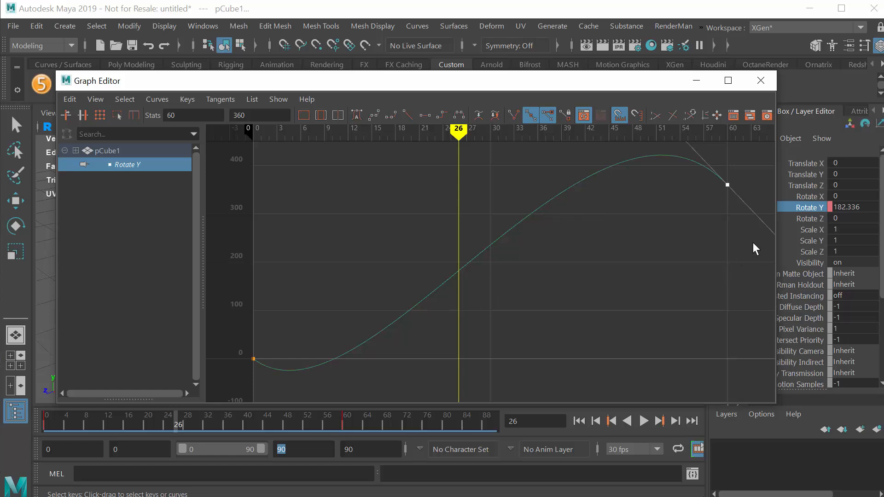
pyautogui.press('a')
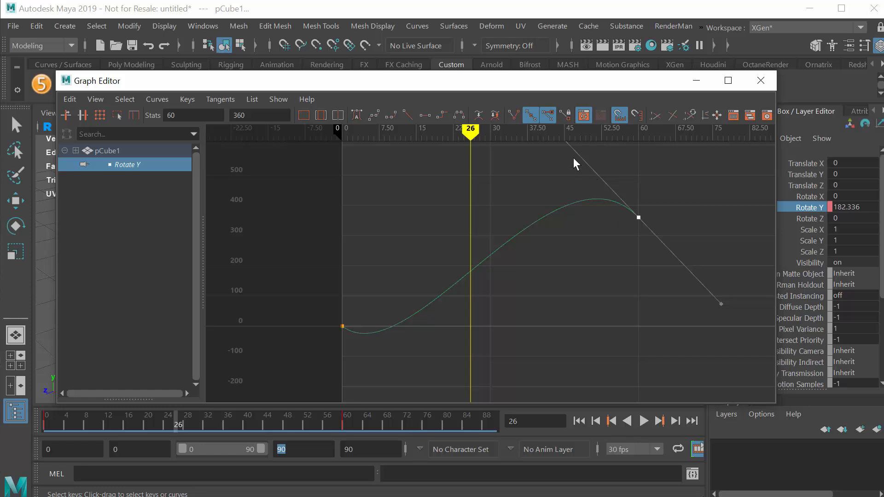
pyautogui.moveTo(555, 84); pyautogui.dragTo(579, 81)
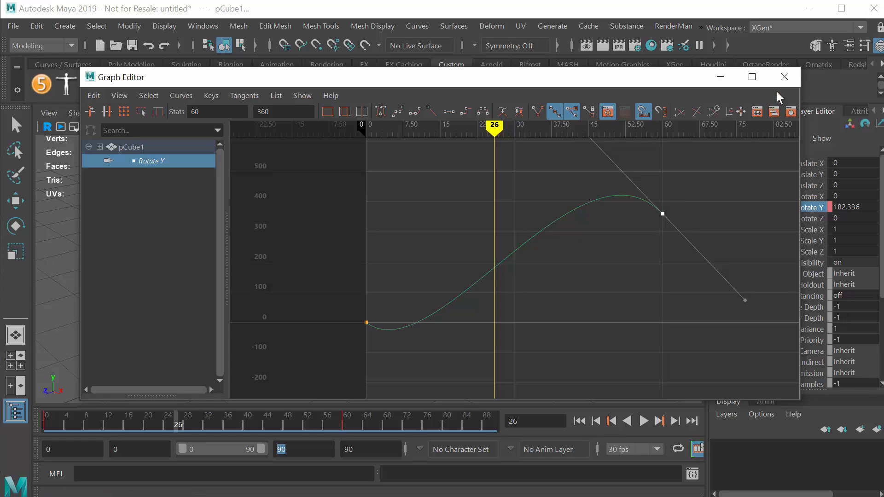
pyautogui.click(784, 77)
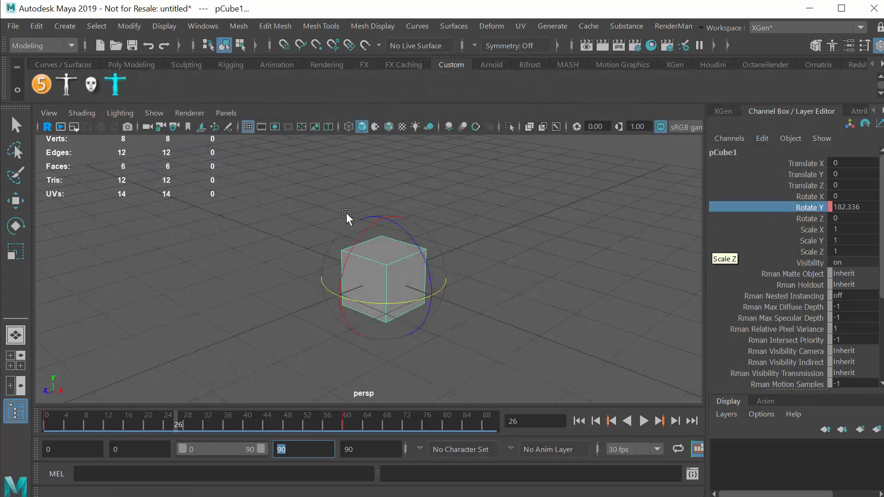
# - Open the Dope Sheet for the cube and widen its window over the viewport
pyautogui.click(198, 26)
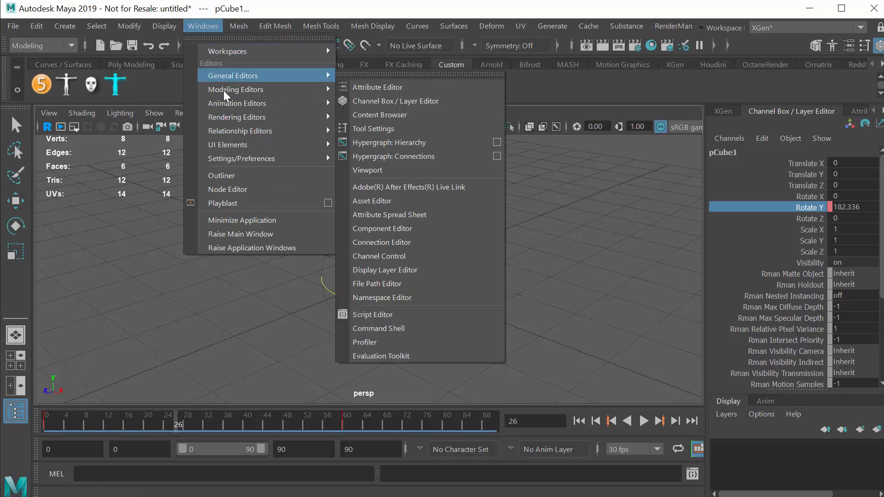
pyautogui.moveTo(228, 104)
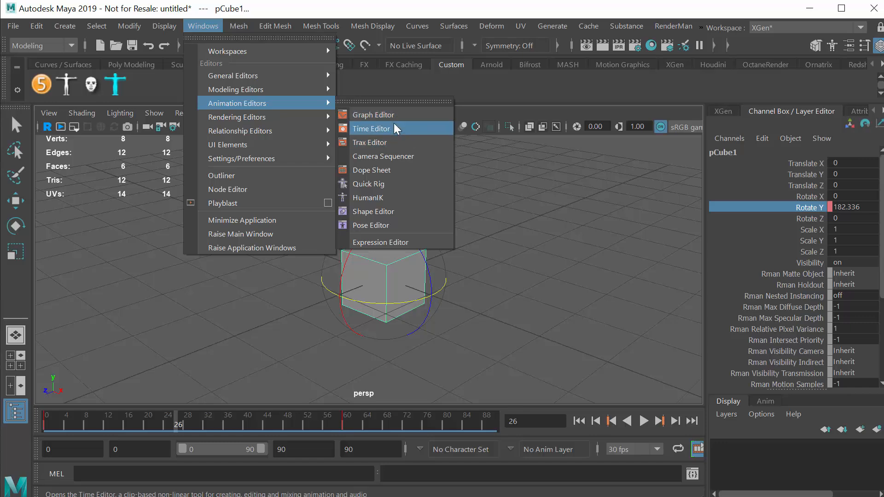
pyautogui.click(385, 170)
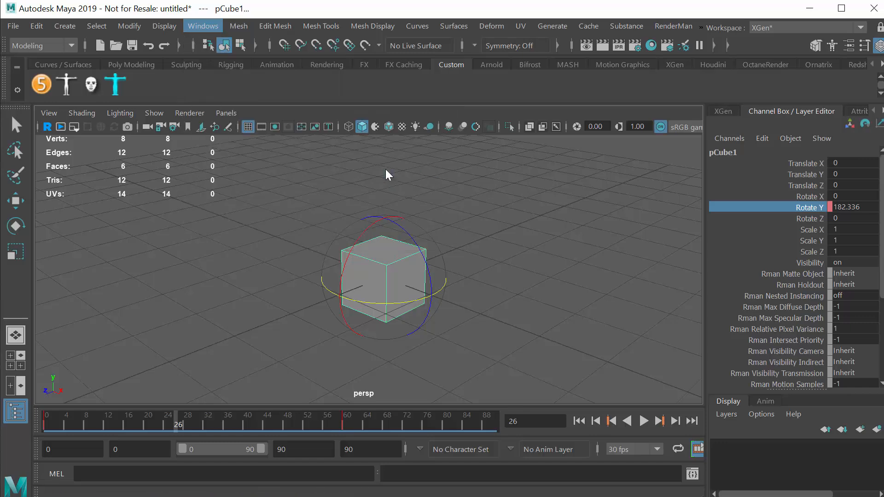
pyautogui.moveTo(104, 2); pyautogui.dragTo(490, 89)
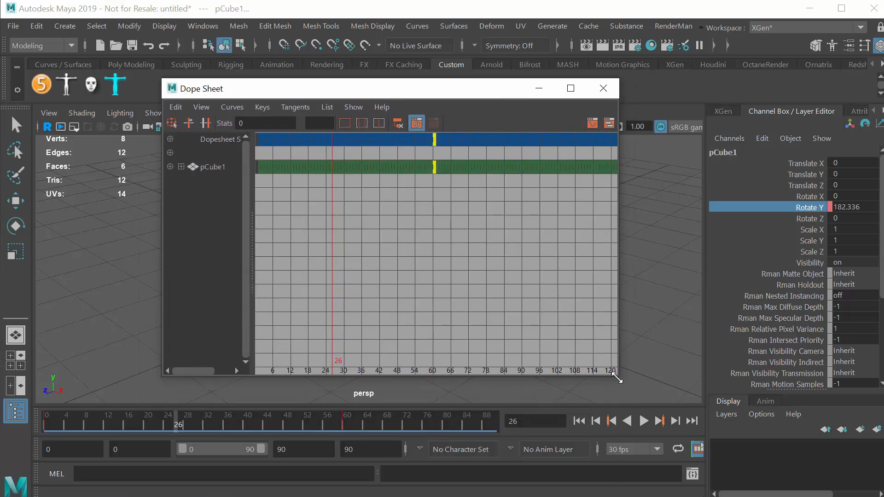
pyautogui.moveTo(617, 378); pyautogui.dragTo(831, 382)
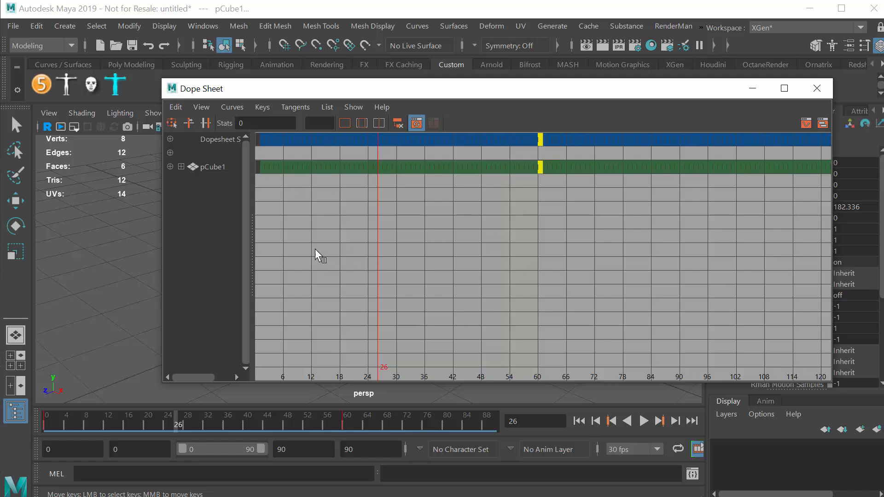
# - Expand pCube1 down to its Rotate Y channel in the Dope Sheet, widen the channel list, and select Rotate Y
pyautogui.click(170, 167)
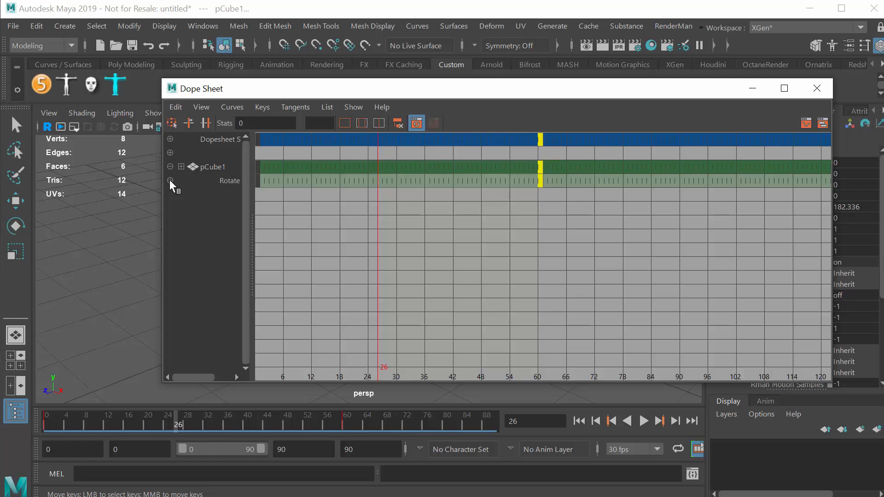
pyautogui.click(169, 180)
pyautogui.moveTo(251, 244); pyautogui.dragTo(290, 243)
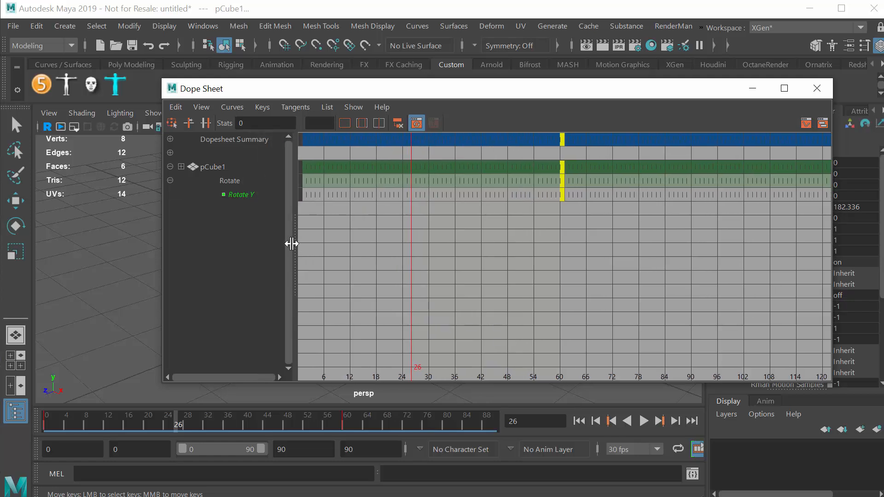
pyautogui.click(235, 194)
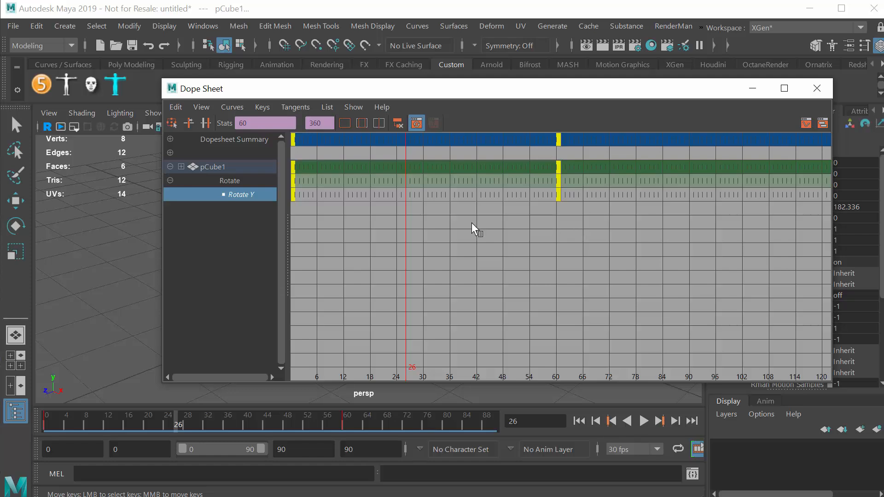
# - Select the Rotate Y keys at frames 60 and 0 individually, and select both together in the Dope Sheet
pyautogui.moveTo(307, 200); pyautogui.dragTo(276, 192)
pyautogui.moveTo(567, 203); pyautogui.dragTo(559, 215, button='middle')
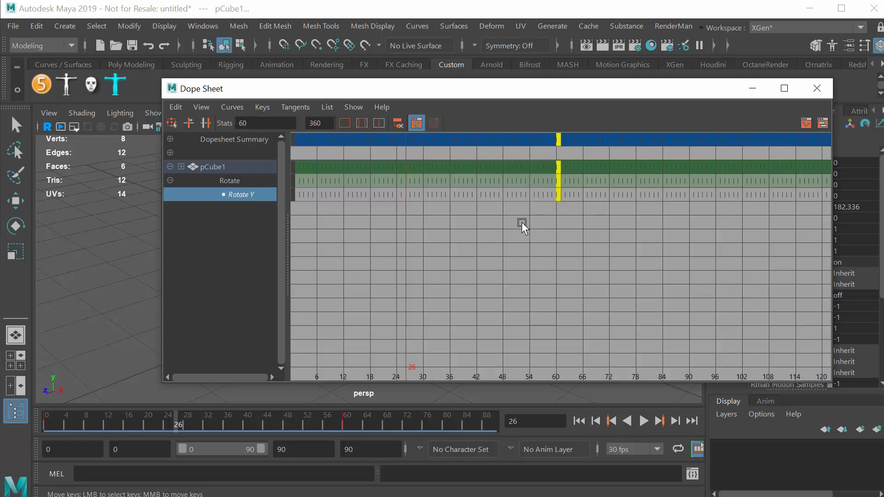
pyautogui.click(292, 192)
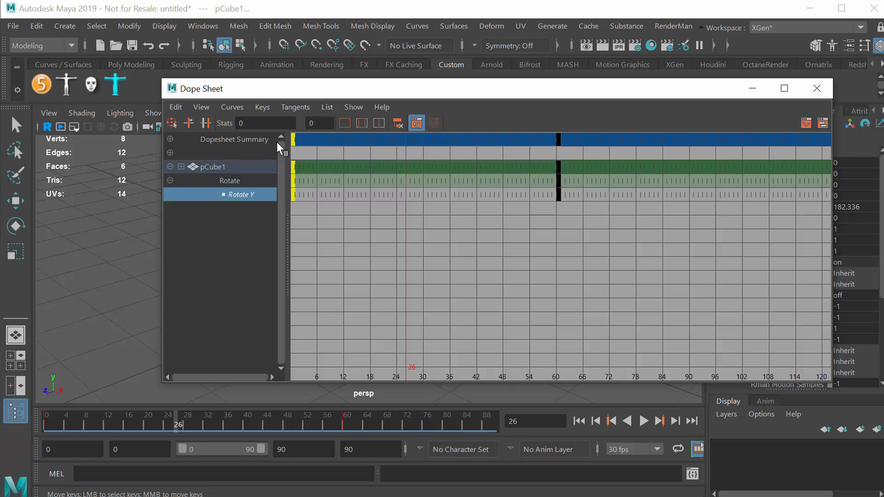
pyautogui.moveTo(553, 148); pyautogui.dragTo(292, 135)
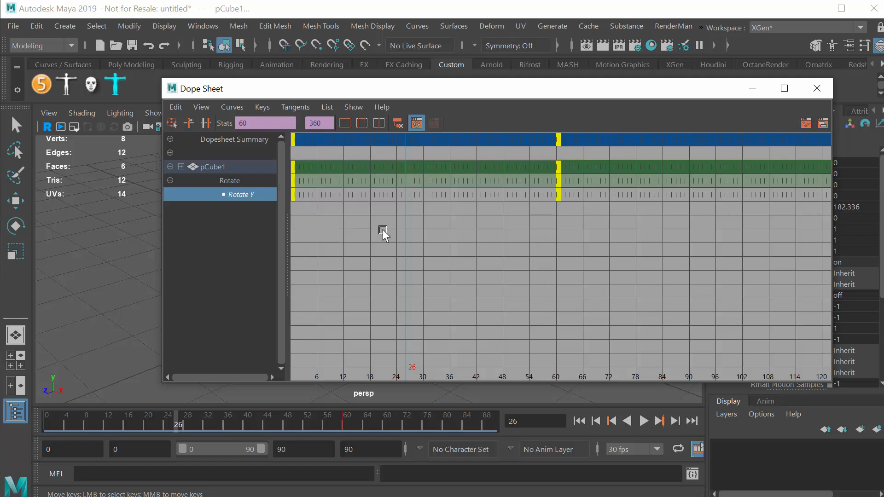
# - Select the Rotate Y keys individually, and move the key at frame 60 to frame 89 in the Dope Sheet
pyautogui.moveTo(531, 178); pyautogui.dragTo(532, 179)
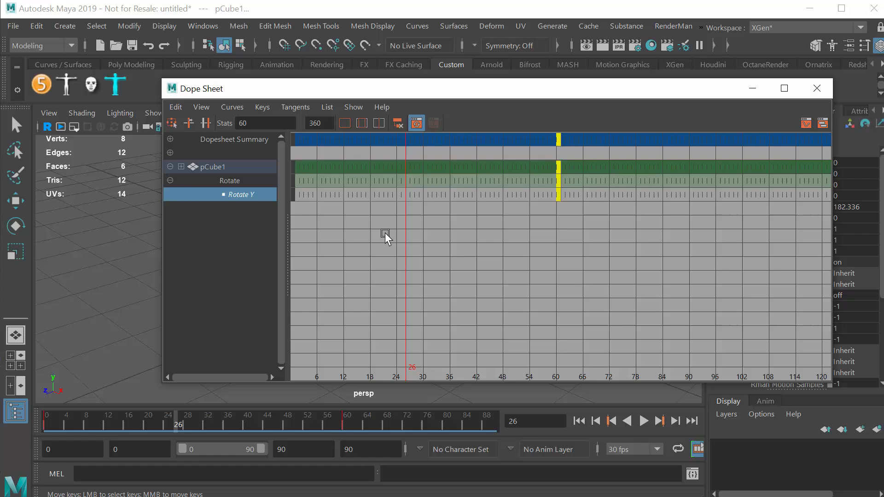
pyautogui.click(291, 200)
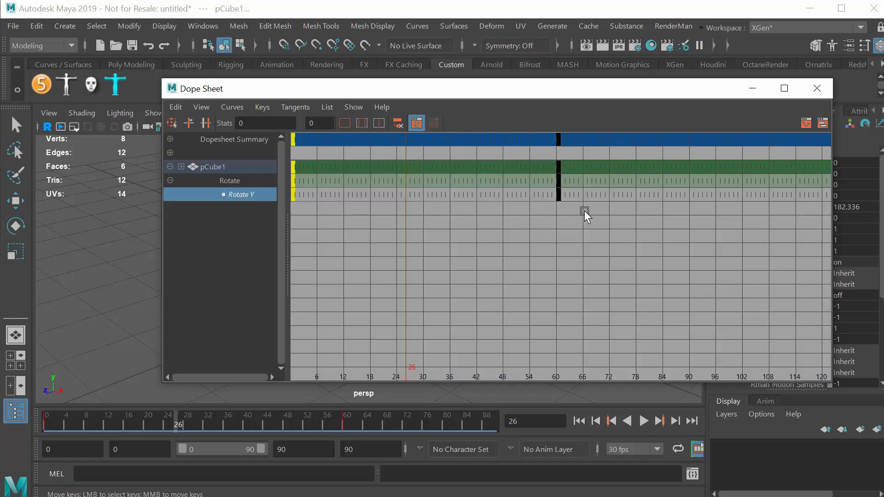
pyautogui.moveTo(556, 137); pyautogui.dragTo(573, 217)
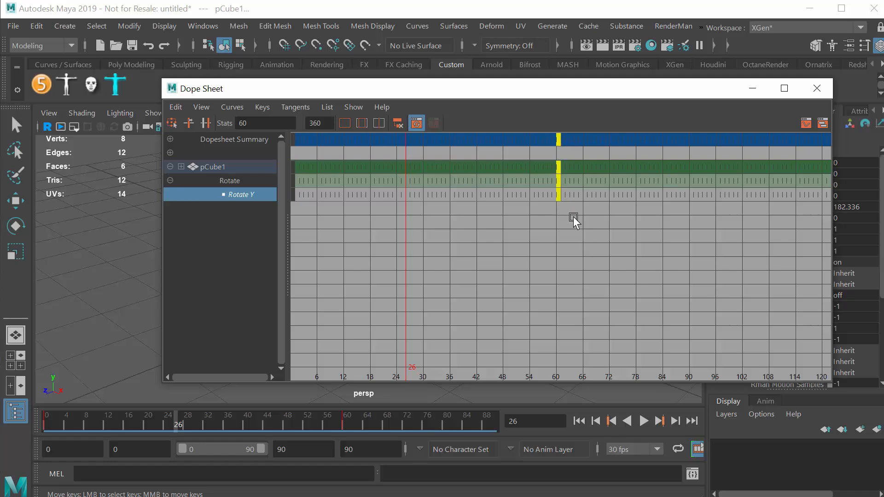
pyautogui.click(550, 178)
pyautogui.click(560, 139)
pyautogui.moveTo(558, 139); pyautogui.dragTo(684, 140, button='middle')
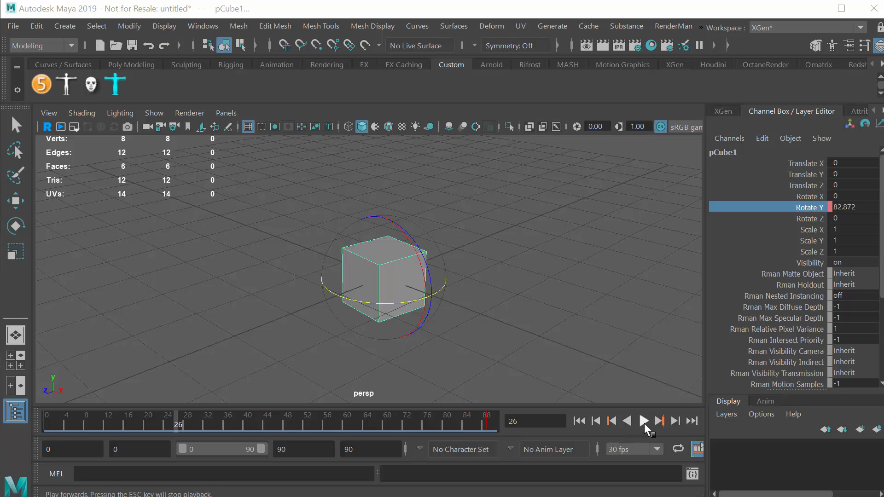
# - Bring the Dope Sheet back into view and set the selected end key's time to frame 90
pyautogui.moveTo(556, 310); pyautogui.dragTo(568, 118)
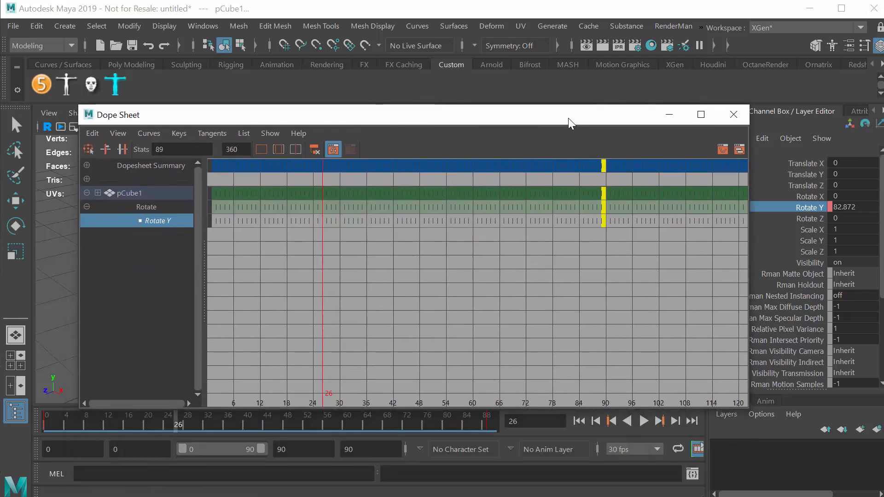
pyautogui.doubleClick(160, 149)
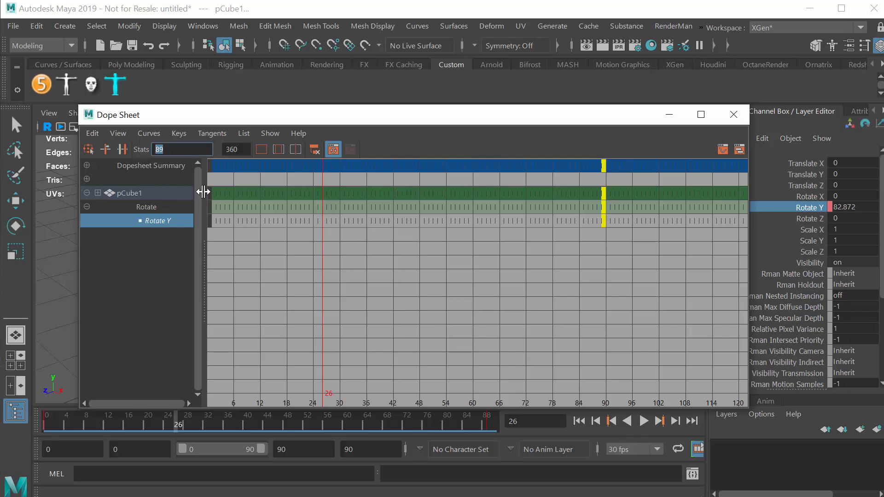
pyautogui.write('90')
pyautogui.press('Return')
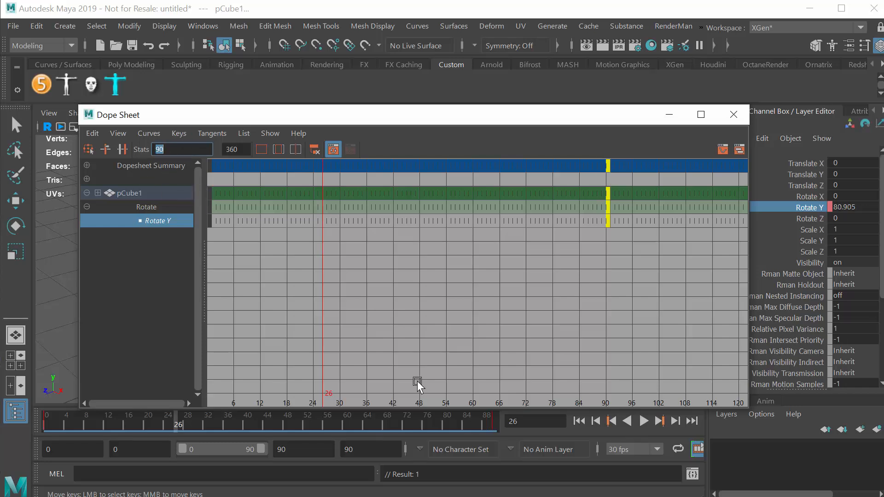
# - Move the Dope Sheet out of the way and play back the cube's rotation to check the longer timing
pyautogui.click(669, 114)
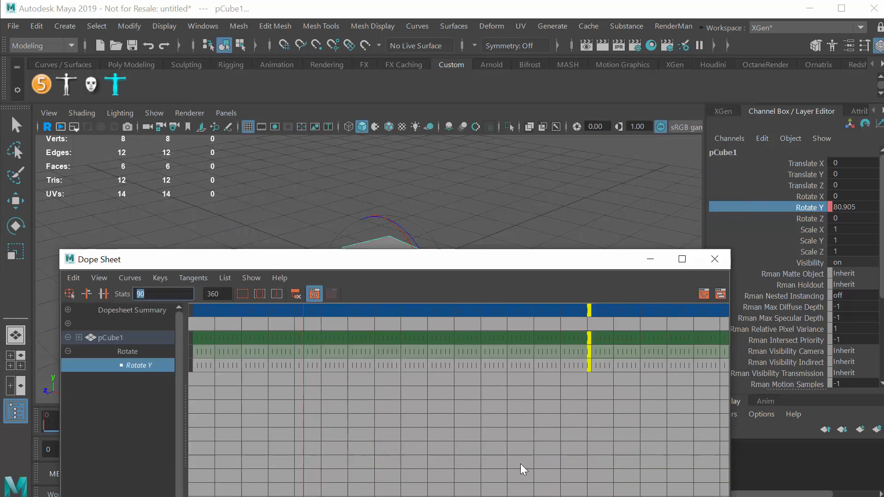
pyautogui.click(643, 420)
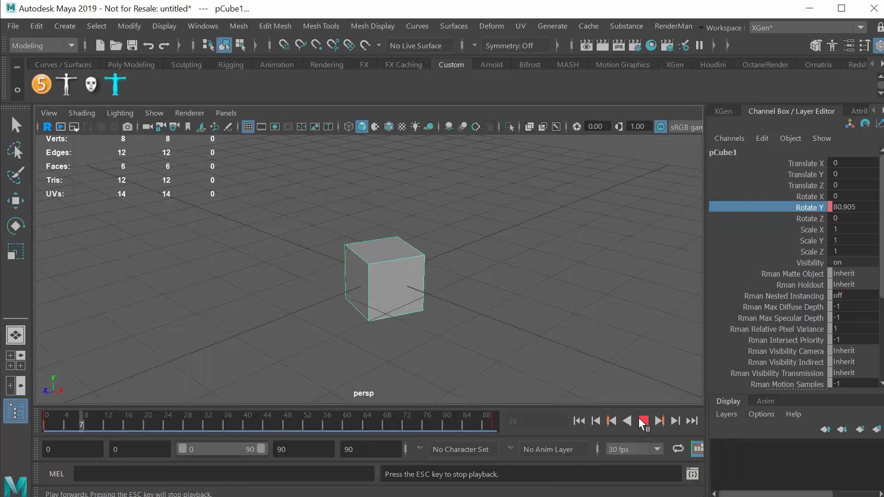
pyautogui.click(642, 420)
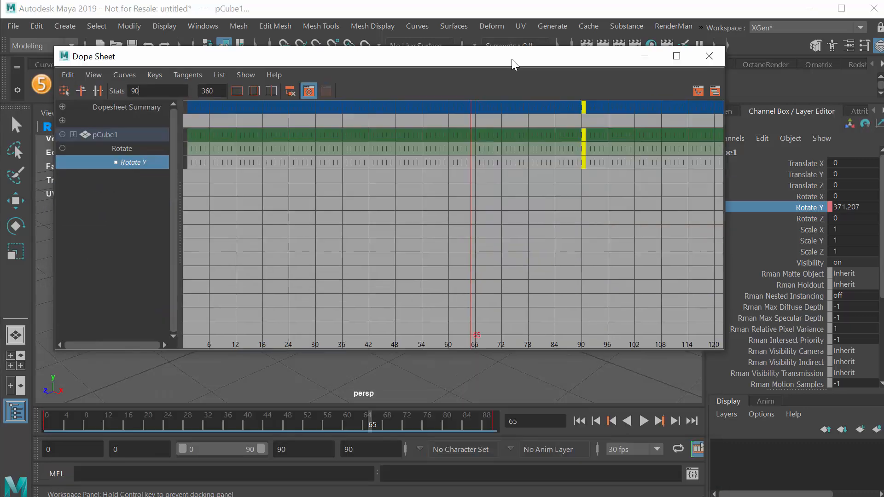
pyautogui.moveTo(512, 59); pyautogui.dragTo(518, 495)
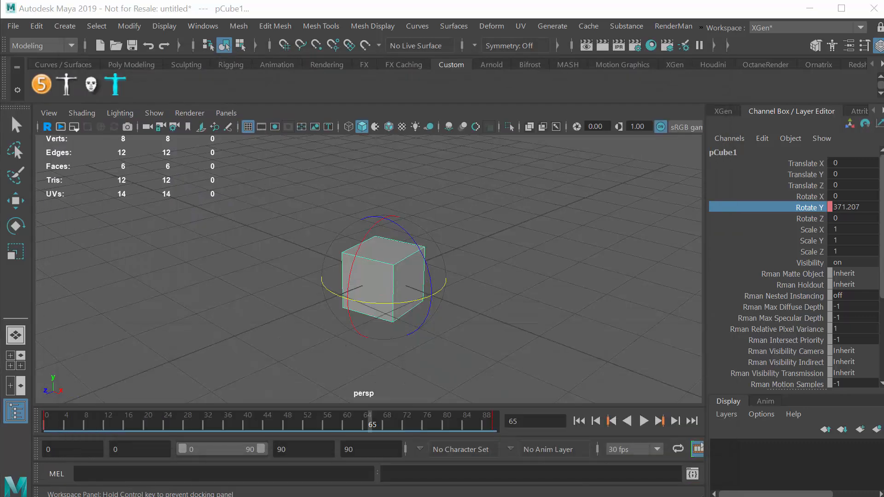
# - Open the Graph Editor and raise the frame 90 key's incoming tangent handle to exaggerate the Rotate Y overshoot
pyautogui.click(202, 25)
pyautogui.moveTo(230, 103)
pyautogui.click(371, 115)
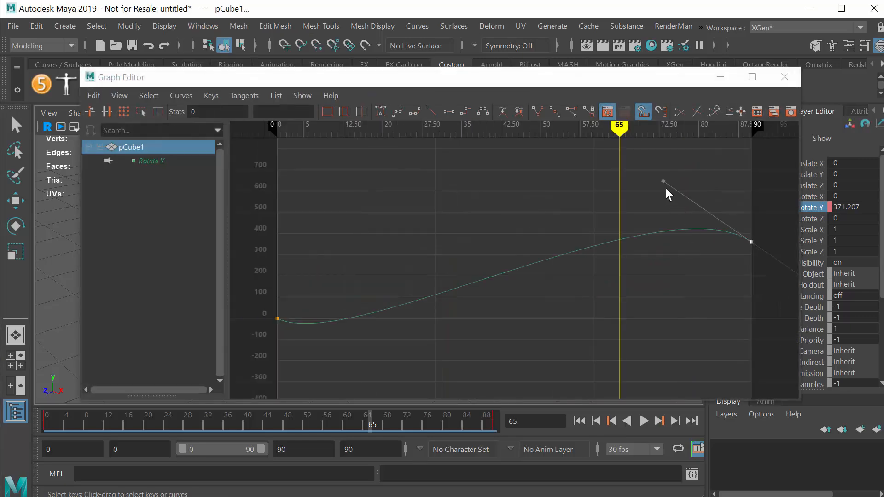
pyautogui.click(660, 182)
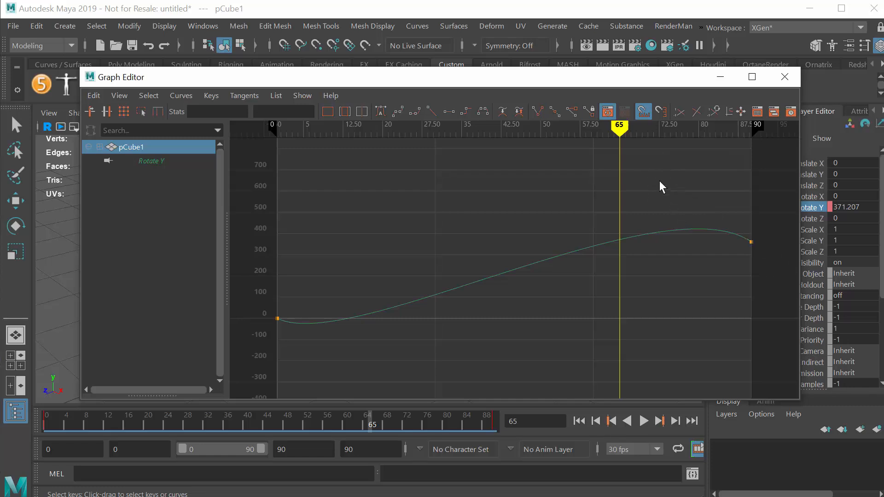
pyautogui.moveTo(715, 208); pyautogui.dragTo(660, 173)
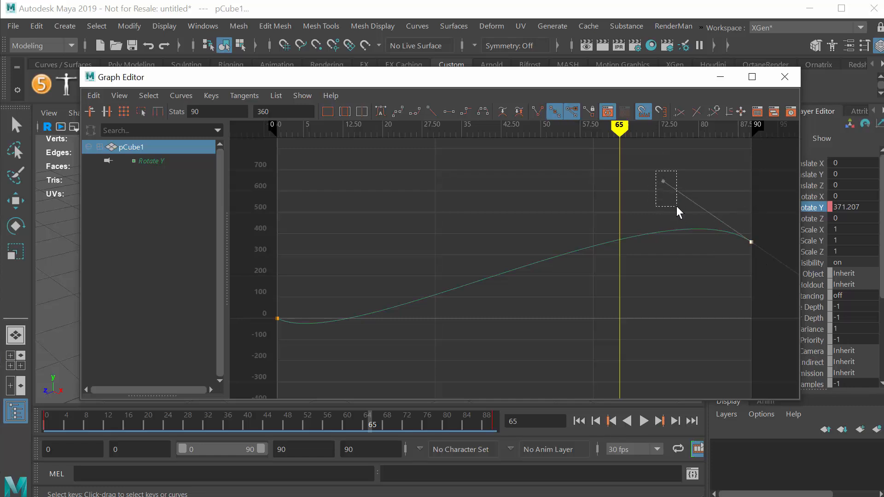
pyautogui.moveTo(676, 207); pyautogui.dragTo(668, 184)
pyautogui.moveTo(664, 180); pyautogui.dragTo(702, 99, button='middle')
# - Pull the frame 0 key's outgoing tangent handle farther down to deepen the initial backward rotation
pyautogui.moveTo(264, 304); pyautogui.dragTo(292, 361)
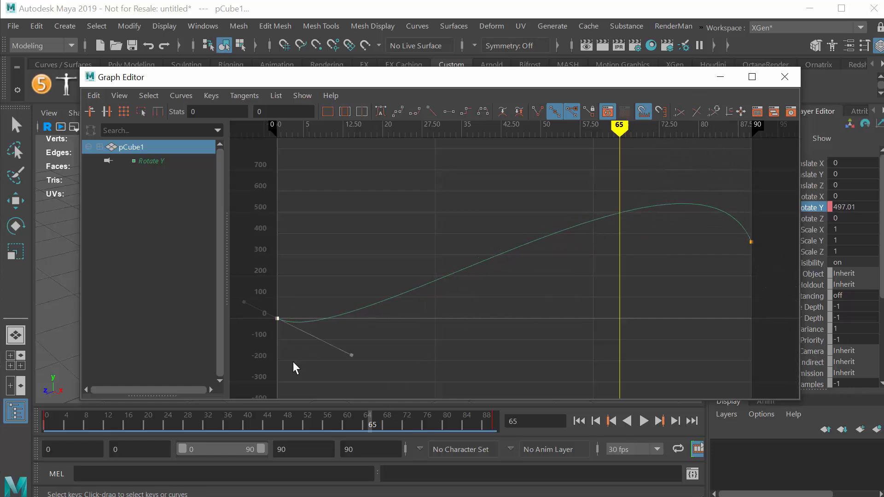
pyautogui.click(351, 355)
pyautogui.moveTo(351, 355); pyautogui.dragTo(387, 443, button='middle')
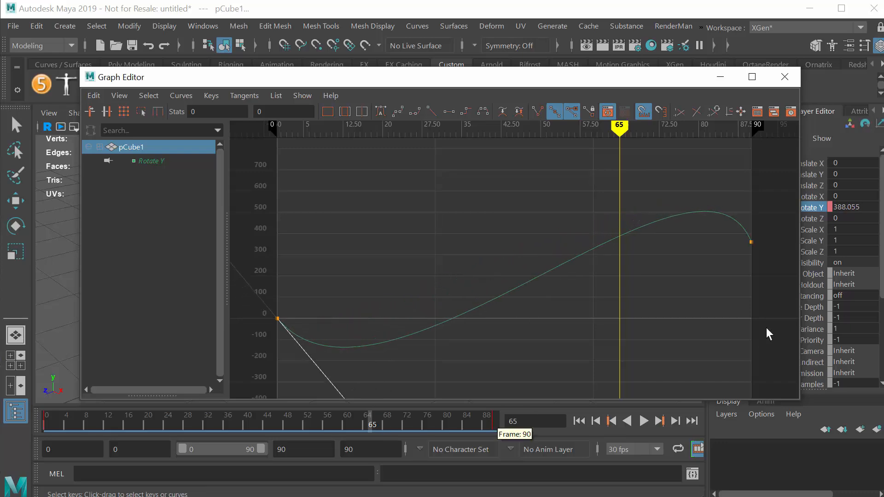
# - Close the Graph Editor and play back the cube's rotation to check the exaggerated tangents
pyautogui.click(784, 77)
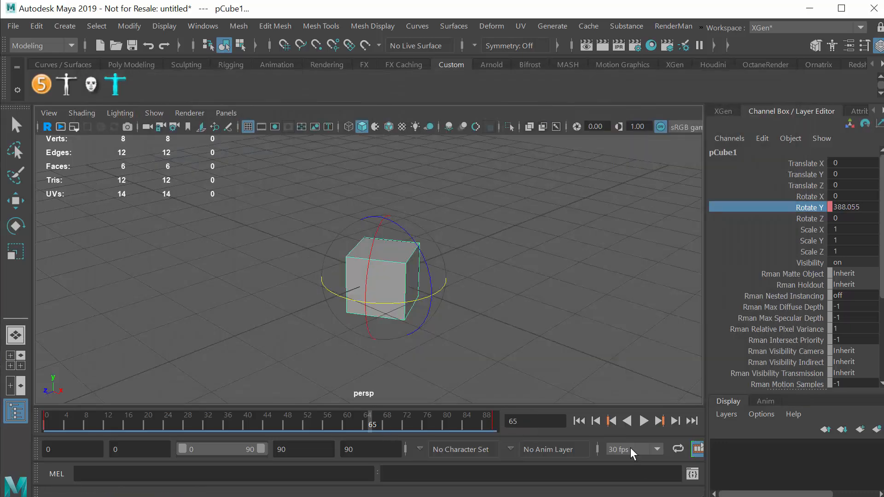
pyautogui.click(644, 421)
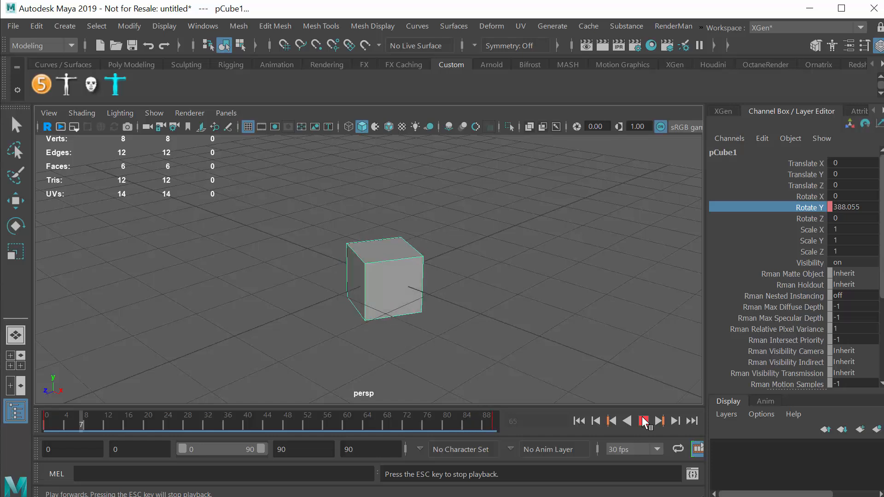
pyautogui.click(643, 421)
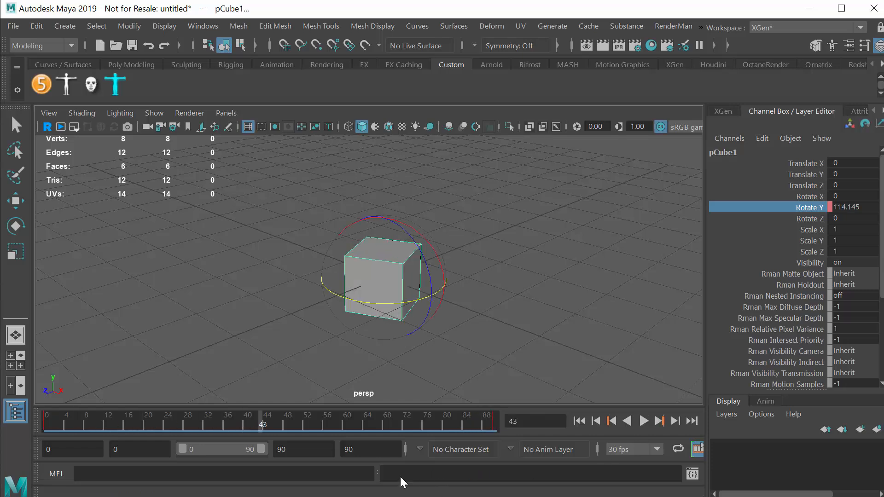
# - Set the playback range end to frame 120 and play the animation over the extended range
pyautogui.click(315, 451)
pyautogui.write('120')
pyautogui.press('Return')
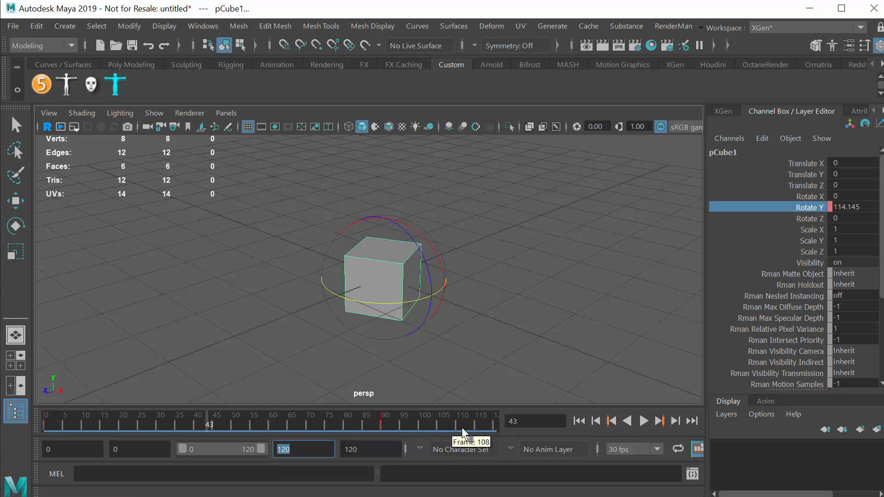
pyautogui.click(642, 422)
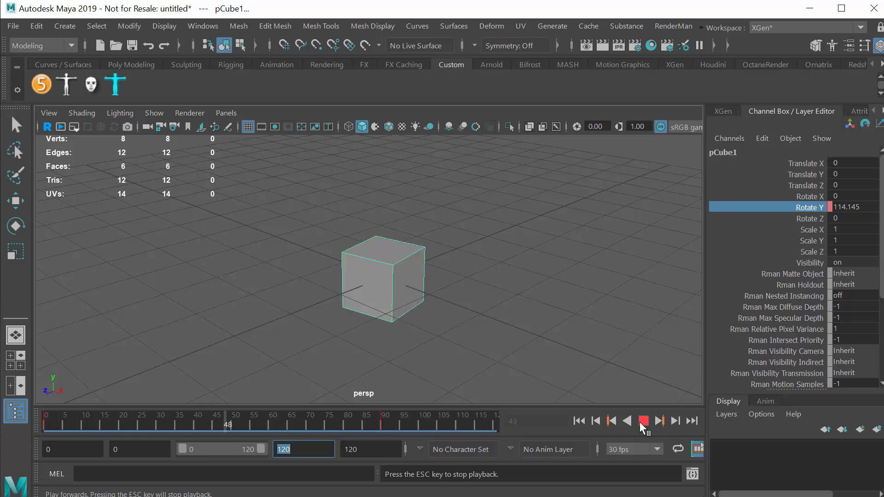
pyautogui.click(643, 420)
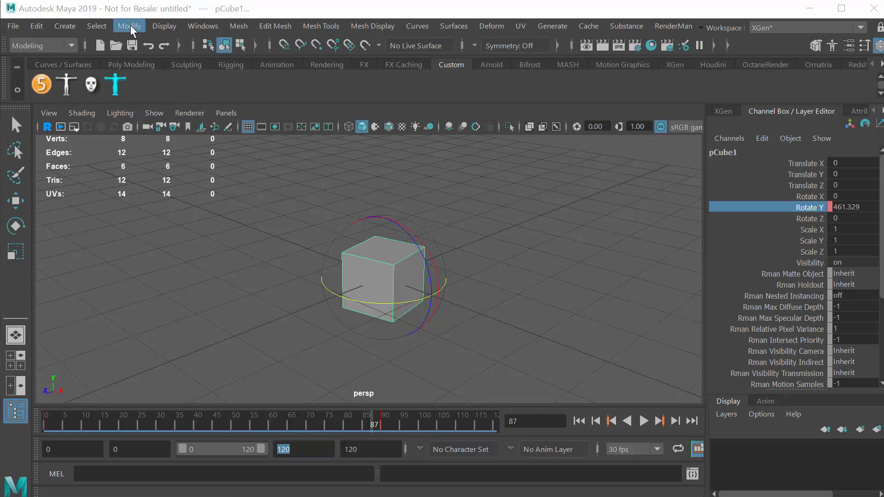
# - Reopen the Graph Editor, select the Rotate Y curve, and lower the frame 90 key's incoming tangent handle to reduce the overshoot
pyautogui.click(203, 26)
pyautogui.moveTo(231, 104)
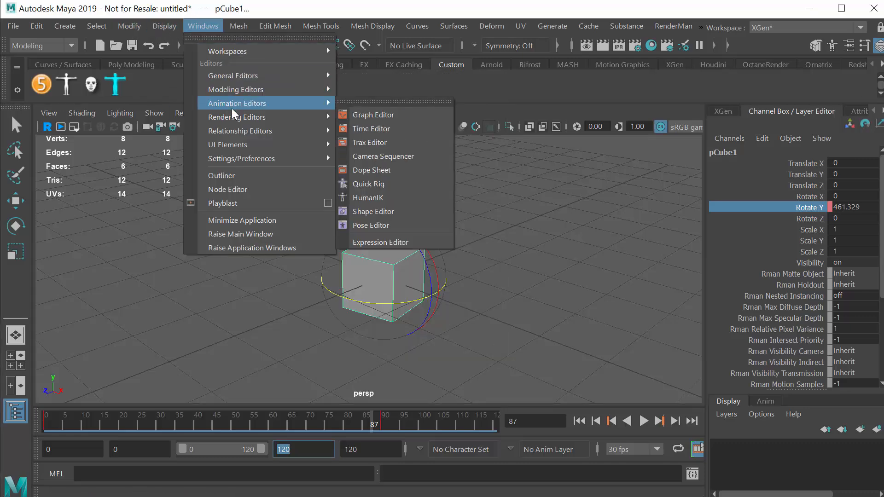
pyautogui.click(380, 116)
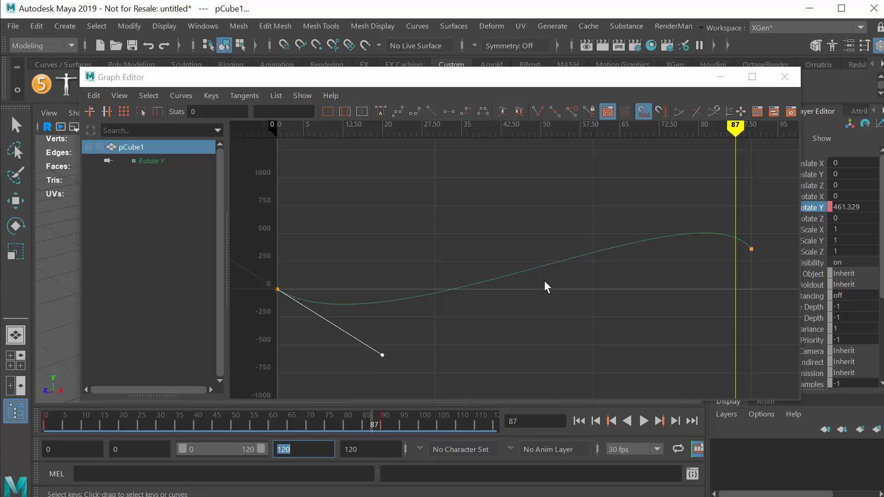
pyautogui.write('1')
pyautogui.click(148, 161)
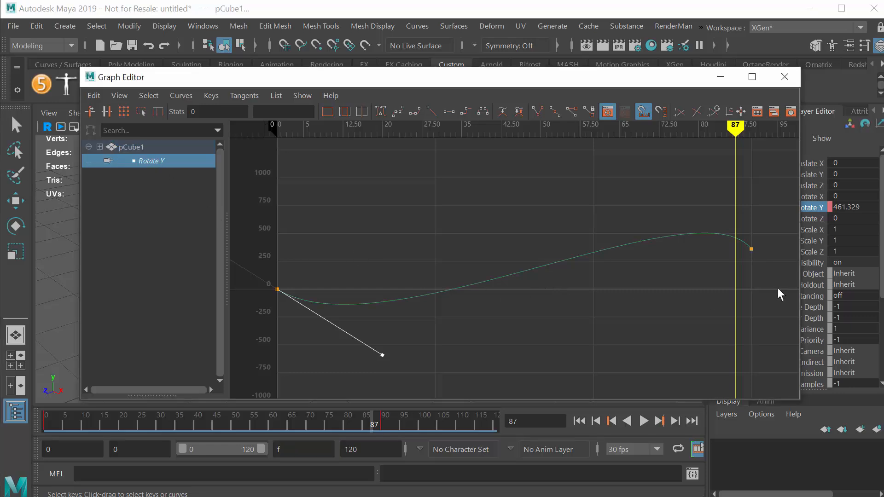
pyautogui.keyDown('alt'); pyautogui.moveTo(603, 306); pyautogui.dragTo(617, 295, button='right'); pyautogui.keyUp('alt')
pyautogui.moveTo(751, 239); pyautogui.dragTo(718, 227)
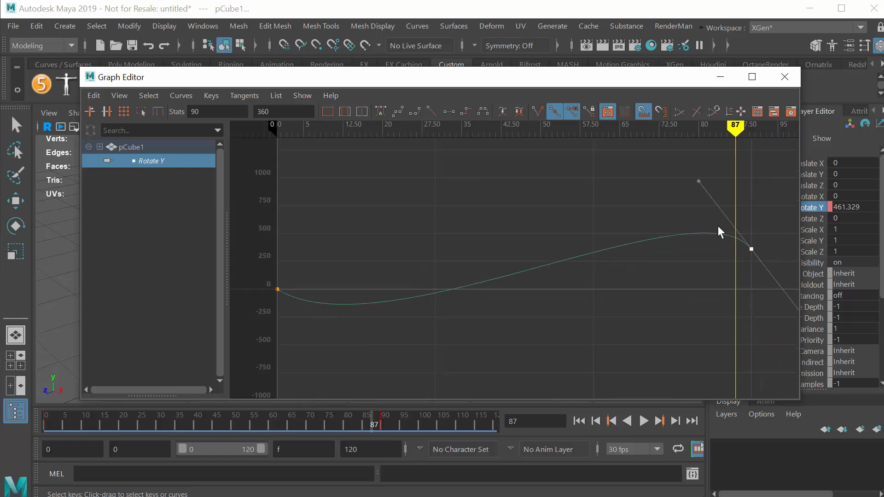
pyautogui.moveTo(690, 176); pyautogui.dragTo(709, 215)
pyautogui.moveTo(700, 182); pyautogui.dragTo(693, 215)
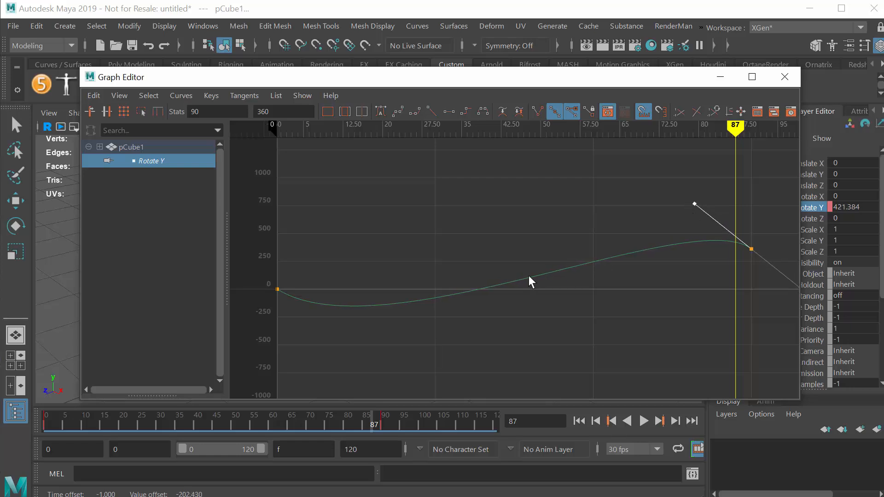
# - Stretch the tangents into shallower curves, with the first key's outgoing handle at about frame 29 and the last key's incoming handle at about frame 60
pyautogui.moveTo(261, 275); pyautogui.dragTo(430, 333)
pyautogui.click(382, 356)
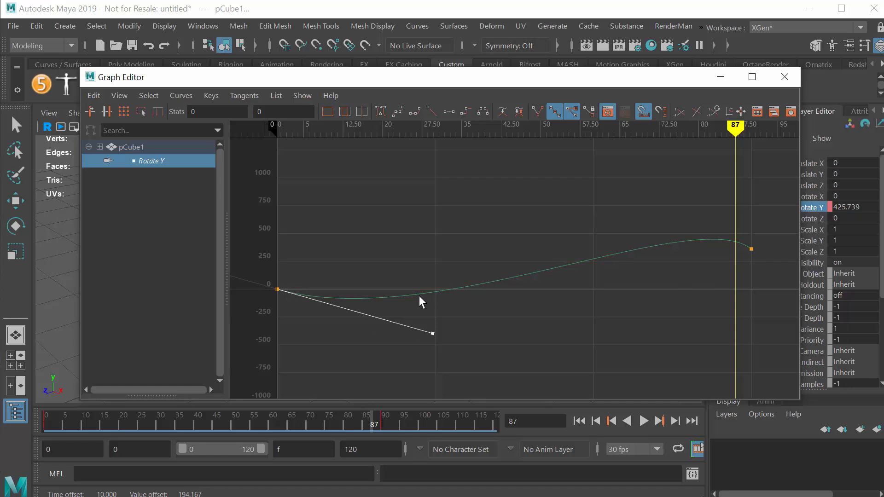
pyautogui.moveTo(749, 239); pyautogui.dragTo(761, 297)
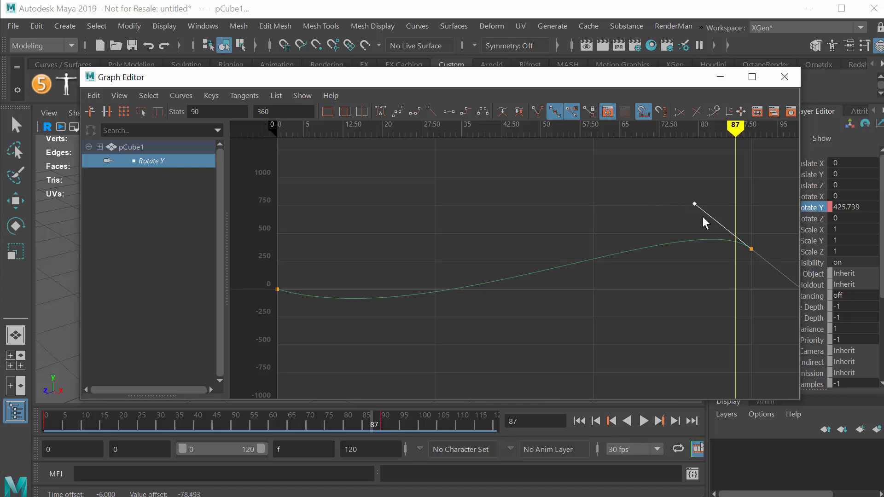
pyautogui.moveTo(695, 204); pyautogui.dragTo(591, 208)
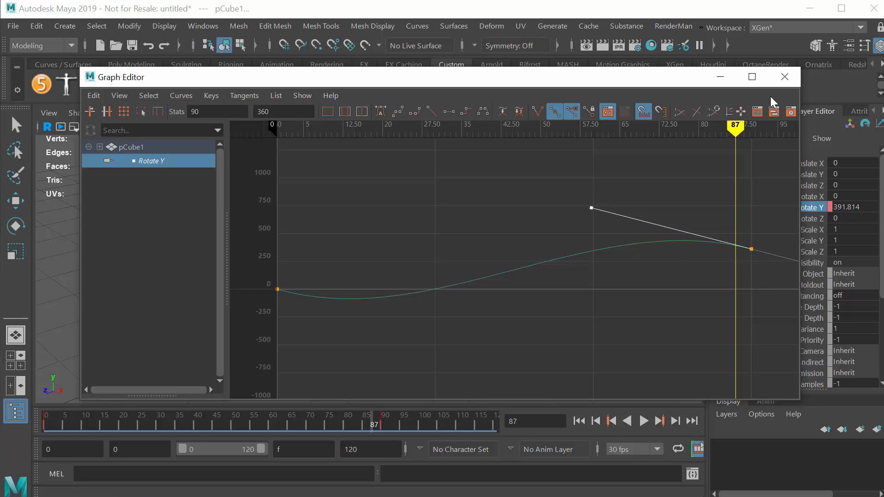
# - Close the Graph Editor, return to the start of the playback range, and play back the softened rotation
pyautogui.click(786, 76)
pyautogui.click(579, 421)
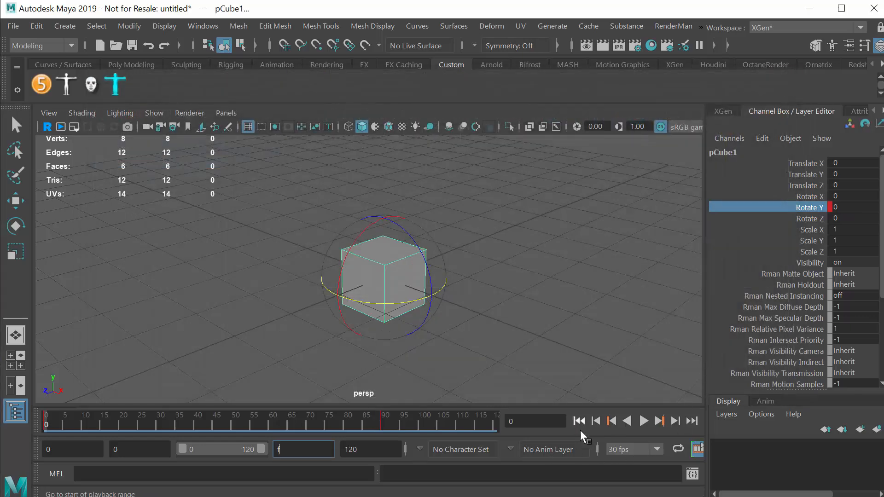
pyautogui.click(643, 420)
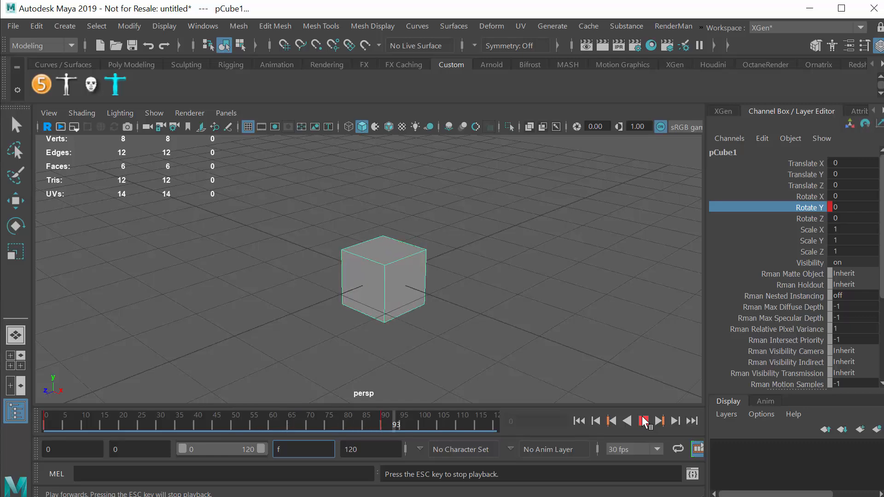
pyautogui.click(644, 421)
# - Bring up the Dope Sheet, select both Rotate Y keys, and scale them so the last key falls at about frame 85
pyautogui.moveTo(552, 494); pyautogui.dragTo(578, 83)
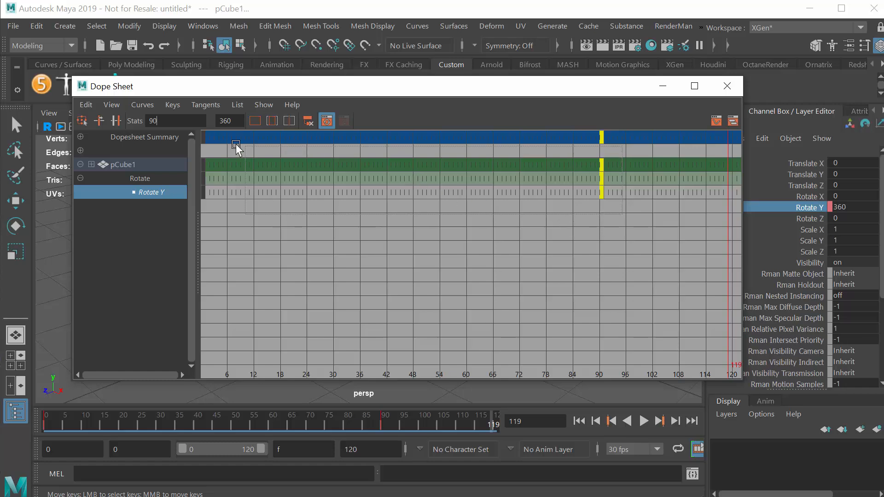
pyautogui.keyDown('shift'); pyautogui.moveTo(197, 129); pyautogui.dragTo(236, 193); pyautogui.keyUp('shift')
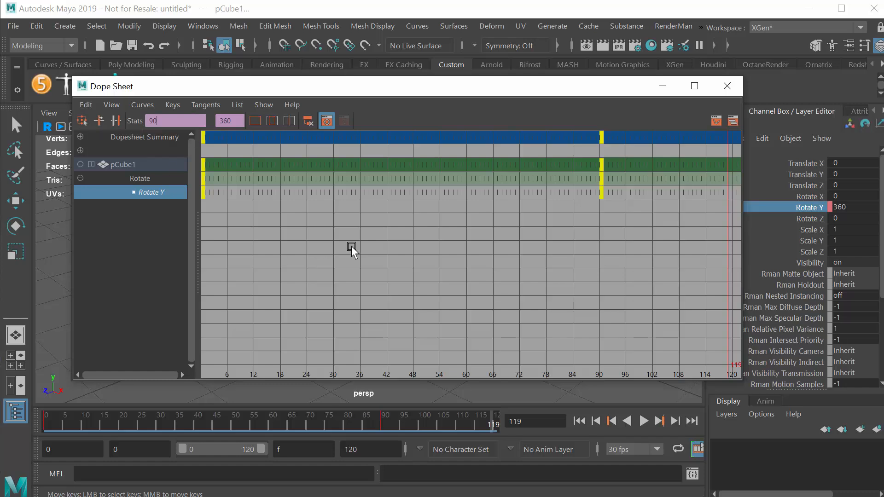
pyautogui.press('r')
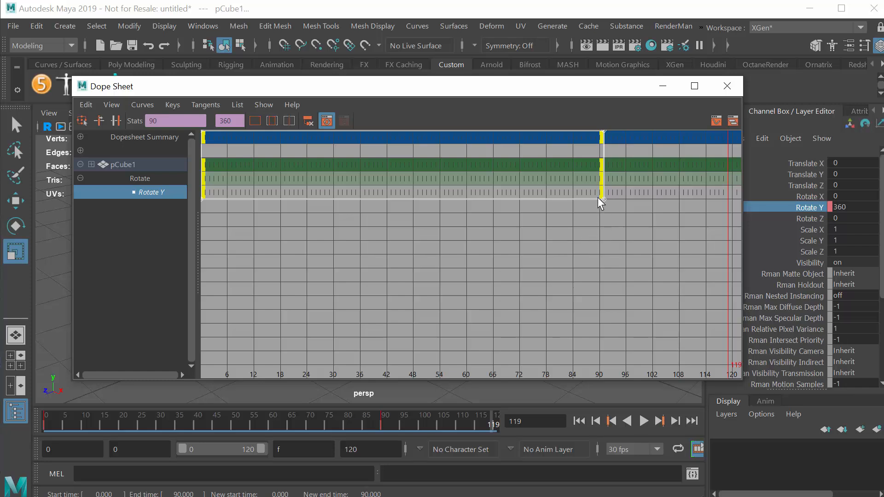
pyautogui.moveTo(598, 197)
pyautogui.mouseDown()
pyautogui.moveTo(589, 198)
pyautogui.moveTo(597, 198)
pyautogui.mouseUp()
pyautogui.moveTo(596, 195)
pyautogui.mouseDown()
pyautogui.moveTo(582, 198)
pyautogui.moveTo(595, 195)
pyautogui.mouseUp()
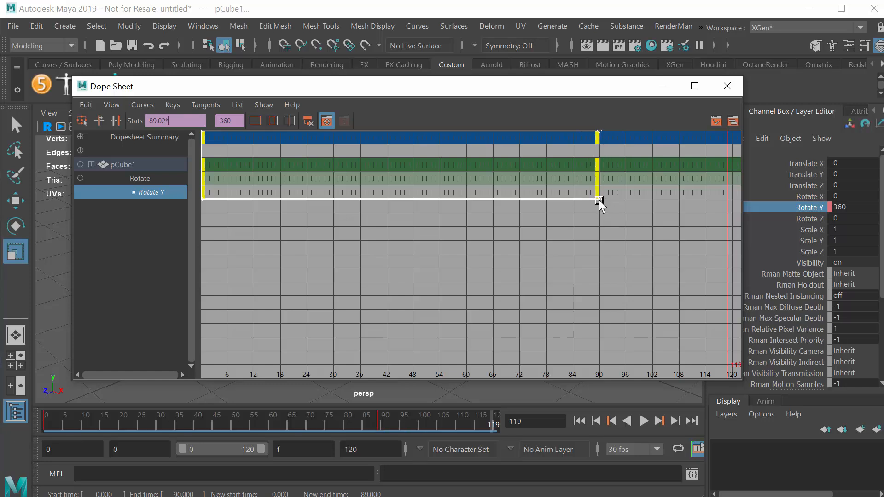
pyautogui.moveTo(598, 200); pyautogui.dragTo(580, 191)
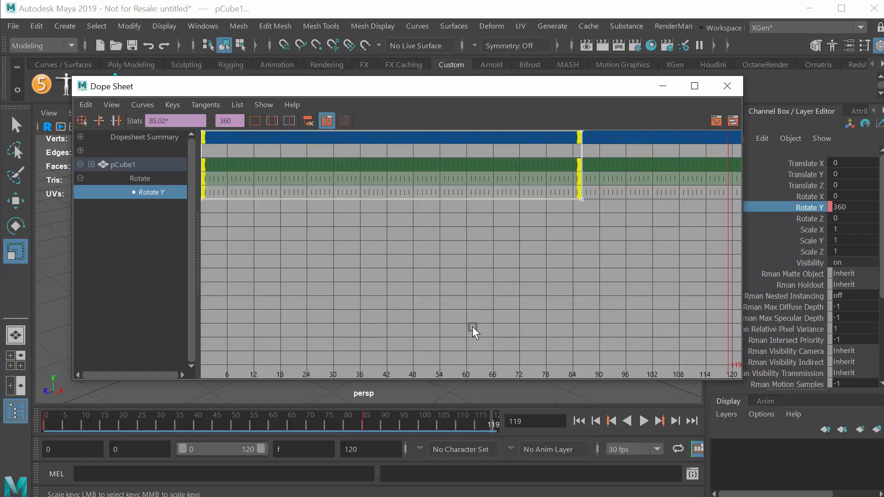
# - Move only the last key back to frame 90 in the Dope Sheet, and close the editor
pyautogui.press('w')
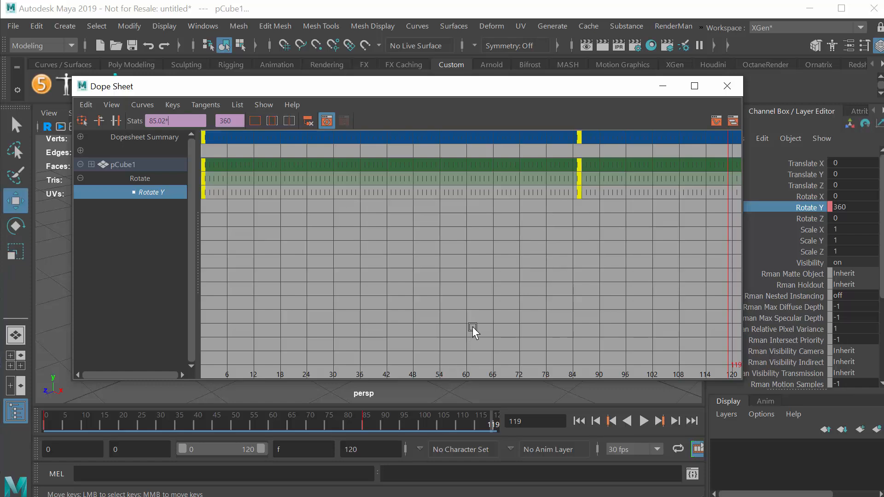
pyautogui.click(580, 137)
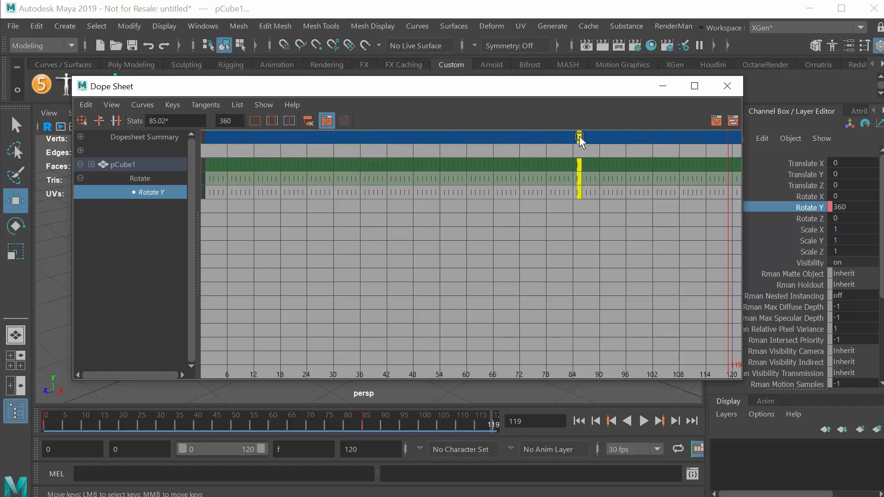
pyautogui.click(565, 137)
pyautogui.click(578, 137)
pyautogui.moveTo(579, 135)
pyautogui.mouseDown(button='middle')
pyautogui.moveTo(511, 135)
pyautogui.moveTo(600, 145)
pyautogui.mouseUp(button='middle')
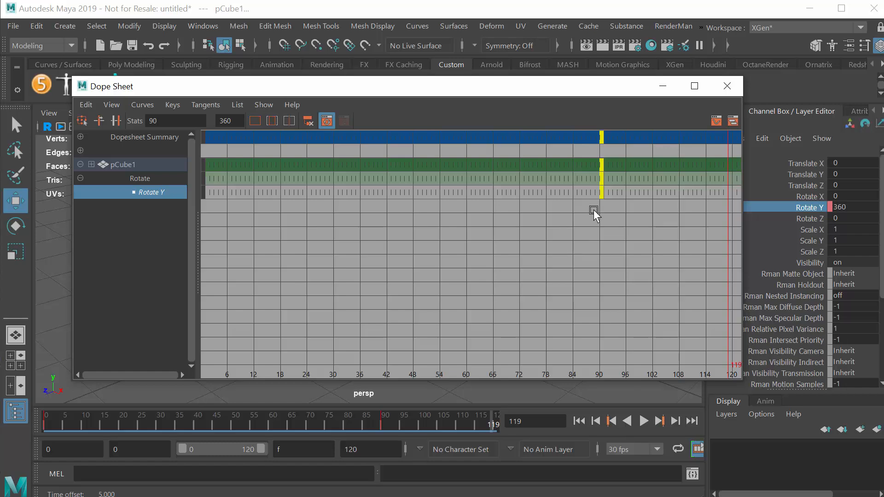
pyautogui.click(438, 297)
pyautogui.click(604, 136)
pyautogui.click(726, 87)
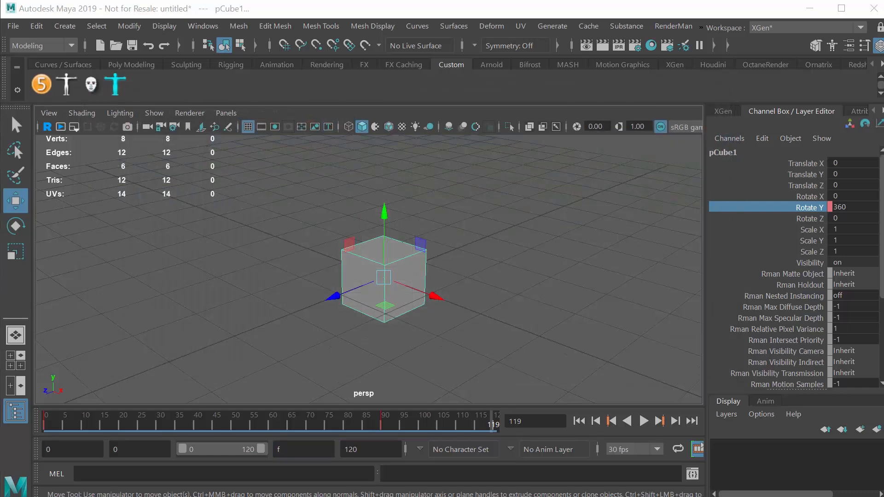
# - Open the Time Editor and add the selected cube's animation from the scene as a clip
pyautogui.click(383, 277)
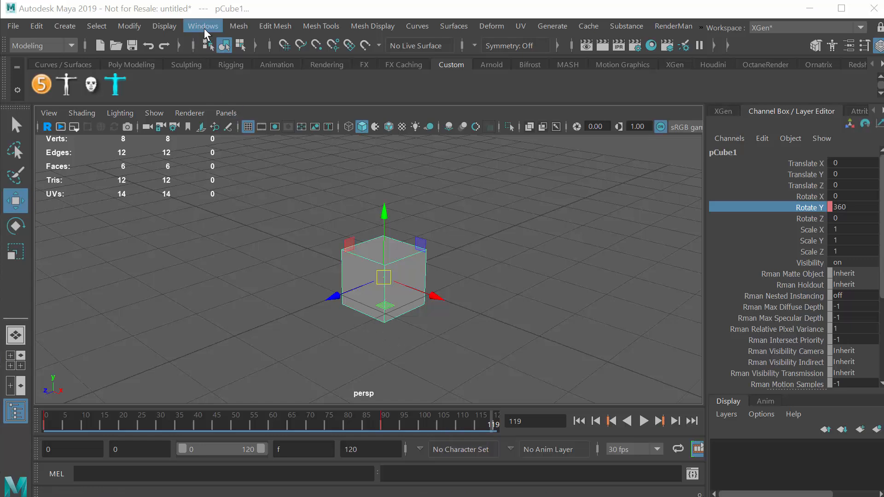
pyautogui.click(203, 29)
pyautogui.moveTo(231, 107)
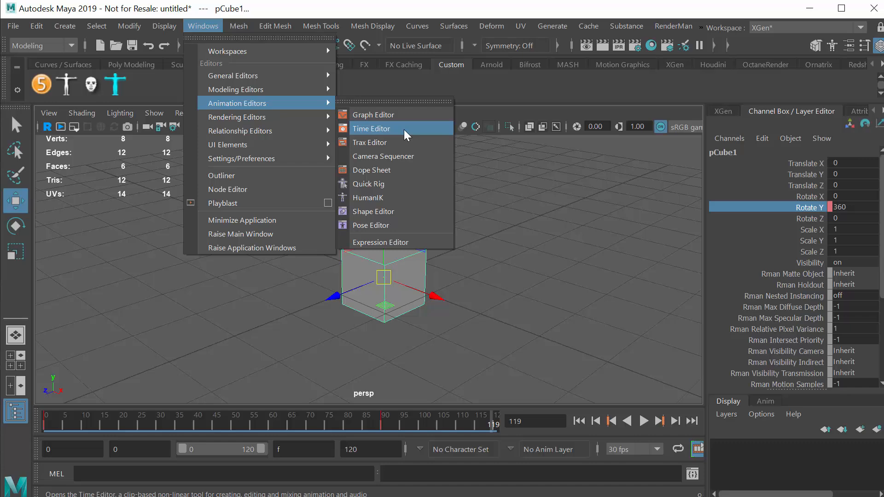
pyautogui.click(380, 129)
pyautogui.moveTo(416, 84)
pyautogui.mouseDown()
pyautogui.moveTo(399, 118)
pyautogui.moveTo(417, 93)
pyautogui.mouseUp()
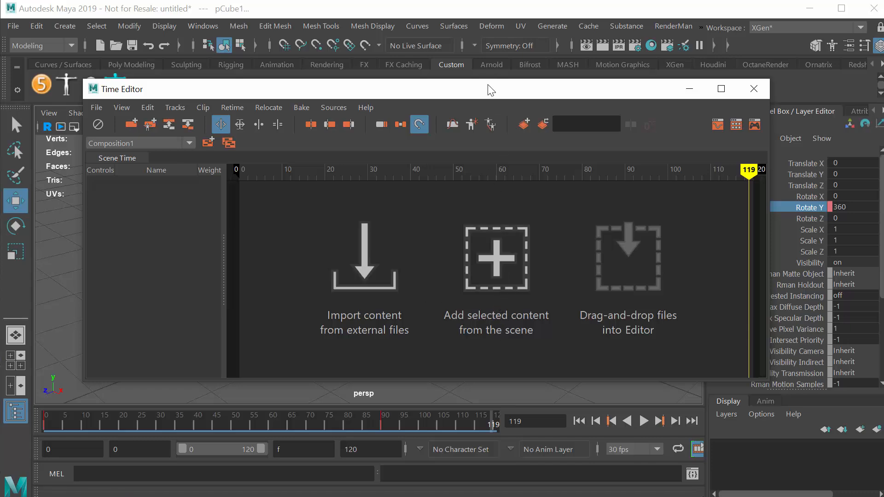
pyautogui.moveTo(489, 86); pyautogui.dragTo(461, 74)
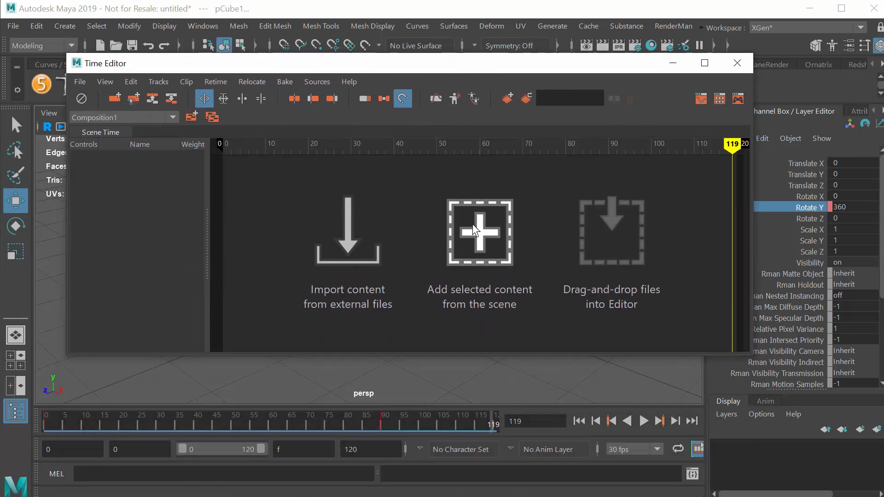
pyautogui.click(478, 231)
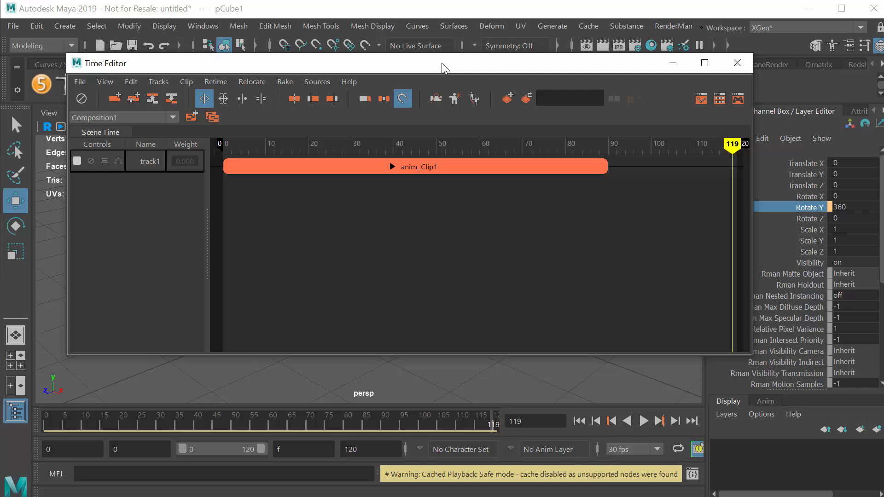
# - Place the Time Editor below the cube and scrub through the clip to preview the rotation, ending at frame 0
pyautogui.moveTo(441, 63); pyautogui.dragTo(427, 328)
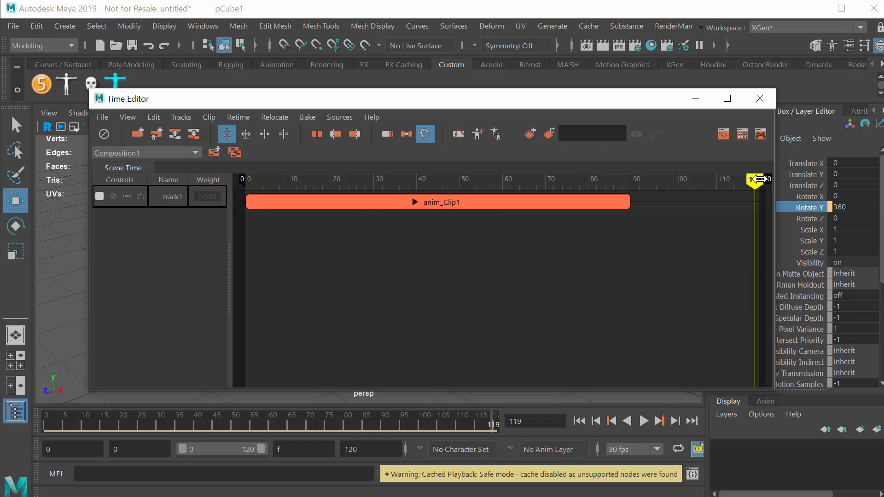
pyautogui.moveTo(755, 179); pyautogui.dragTo(523, 180)
pyautogui.moveTo(548, 99); pyautogui.dragTo(537, 167)
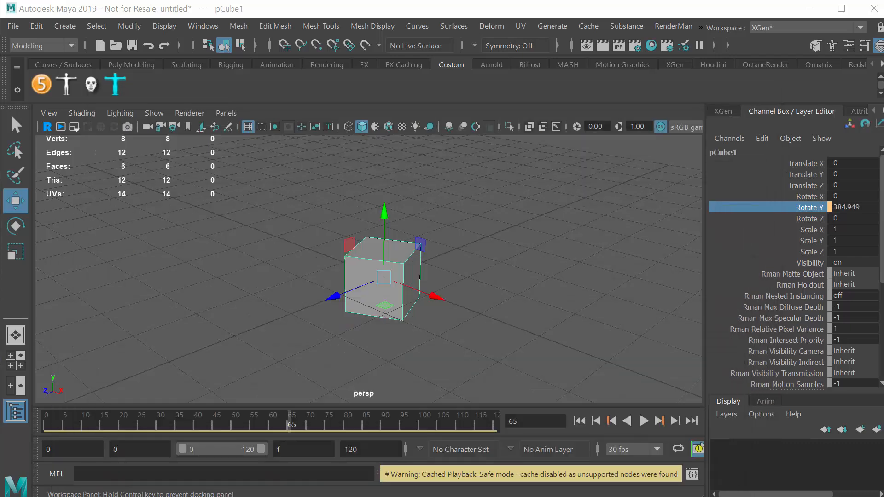
pyautogui.moveTo(514, 496); pyautogui.dragTo(511, 338)
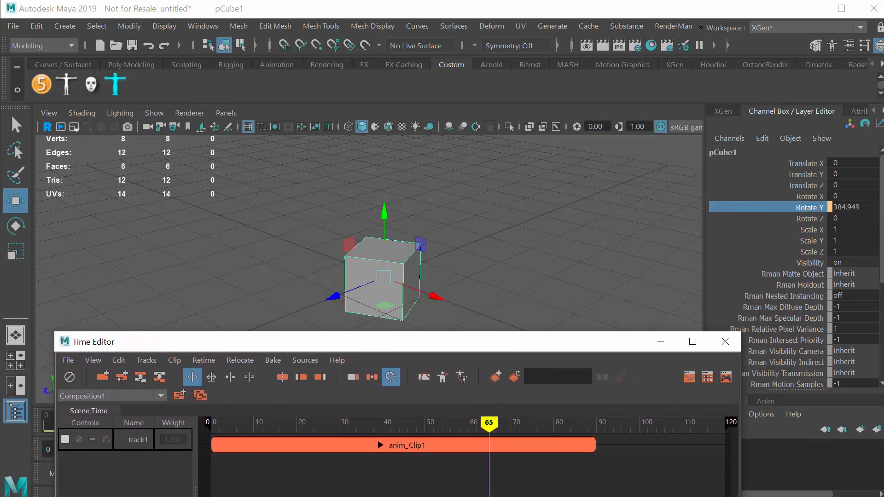
pyautogui.moveTo(541, 496)
pyautogui.mouseDown()
pyautogui.moveTo(542, 468)
pyautogui.moveTo(541, 486)
pyautogui.mouseUp()
pyautogui.moveTo(537, 345); pyautogui.dragTo(525, 352)
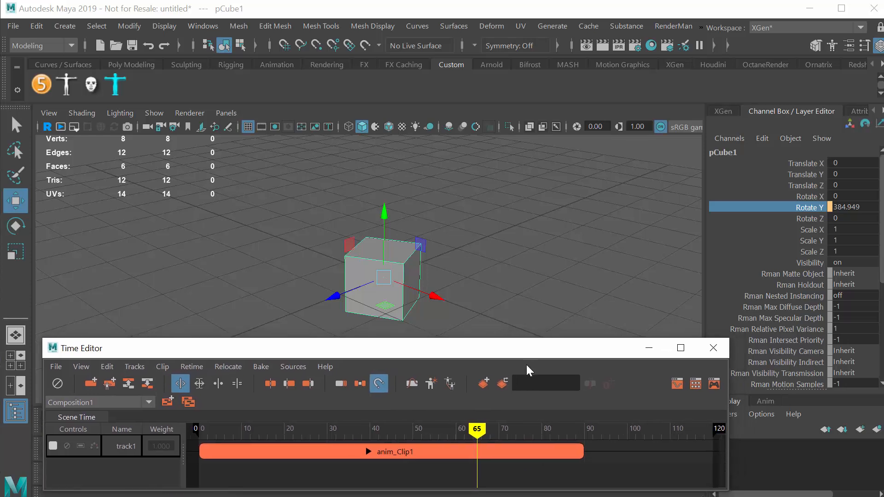
pyautogui.moveTo(475, 433); pyautogui.dragTo(203, 429)
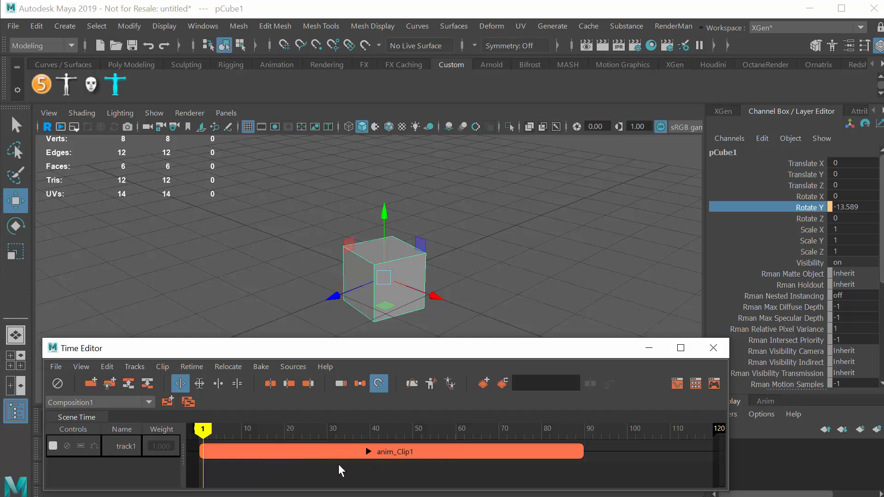
pyautogui.moveTo(203, 429); pyautogui.dragTo(215, 428)
pyautogui.click(199, 428)
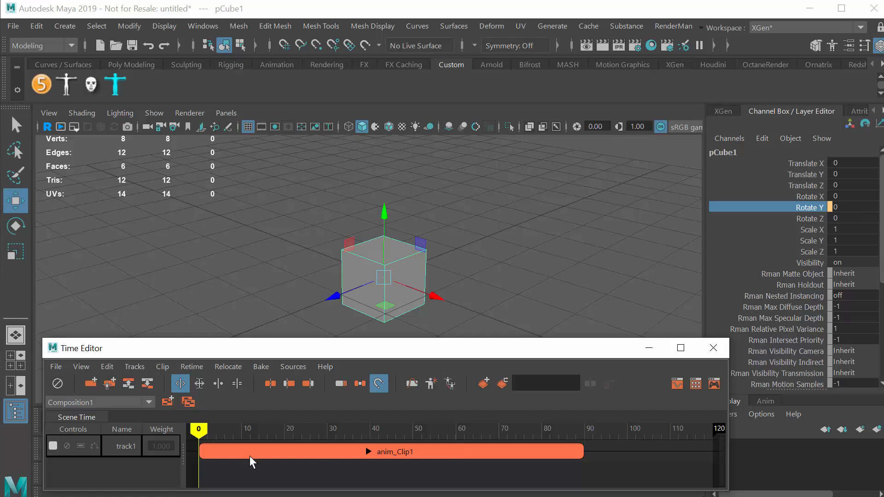
# - Shift the animation clip to start at frame 20, and move it back to start at frame 0
pyautogui.moveTo(272, 454); pyautogui.dragTo(357, 450)
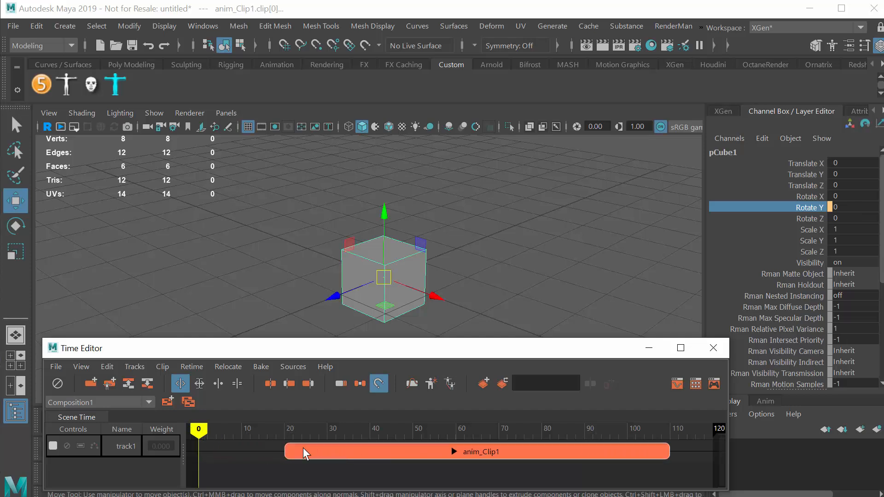
pyautogui.moveTo(199, 428)
pyautogui.mouseDown()
pyautogui.moveTo(647, 425)
pyautogui.moveTo(196, 425)
pyautogui.mouseUp()
pyautogui.moveTo(360, 460); pyautogui.dragTo(276, 452)
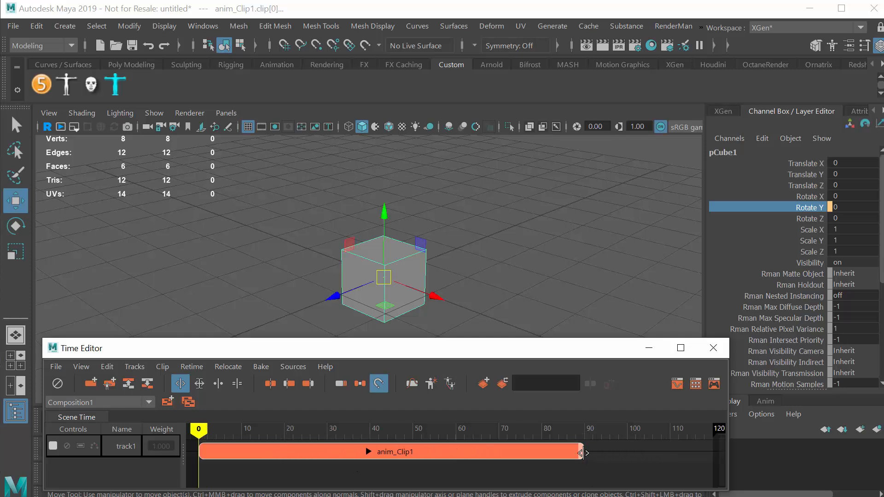
# - Trim the end of the clip to frame 46, play back the cut-off rotation, and return to frame 0
pyautogui.moveTo(582, 454); pyautogui.dragTo(393, 454)
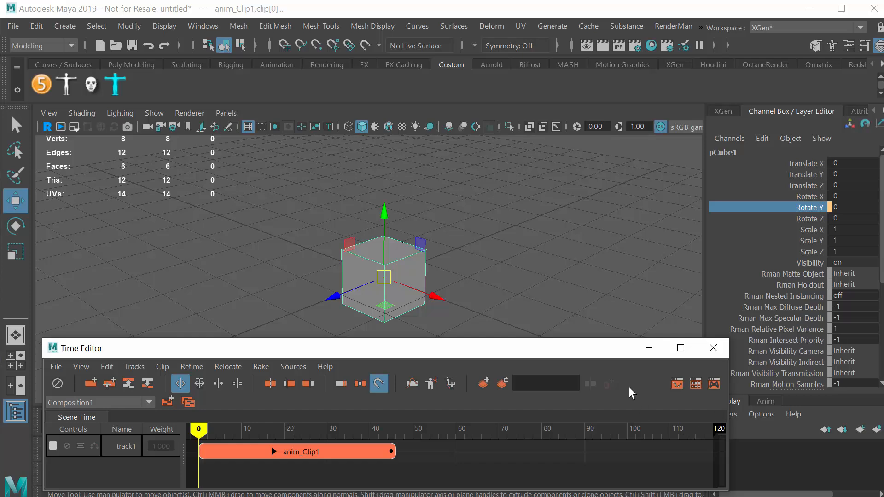
pyautogui.moveTo(574, 348); pyautogui.dragTo(579, 454)
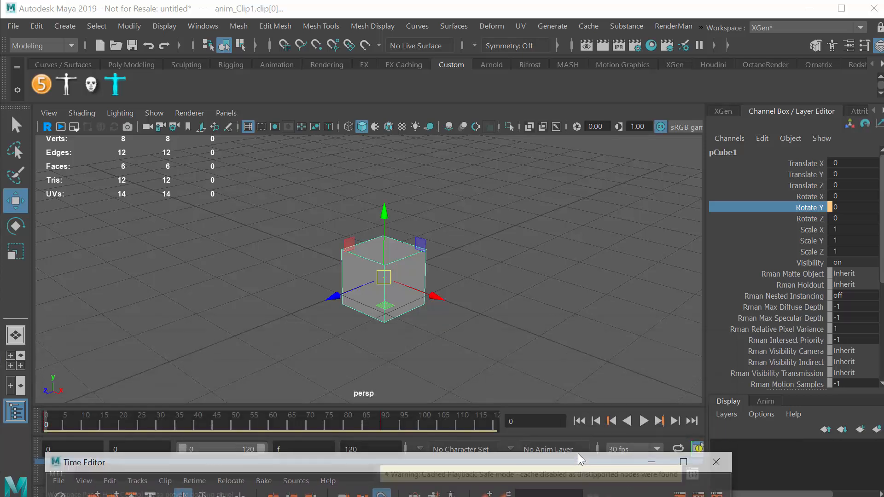
pyautogui.click(642, 421)
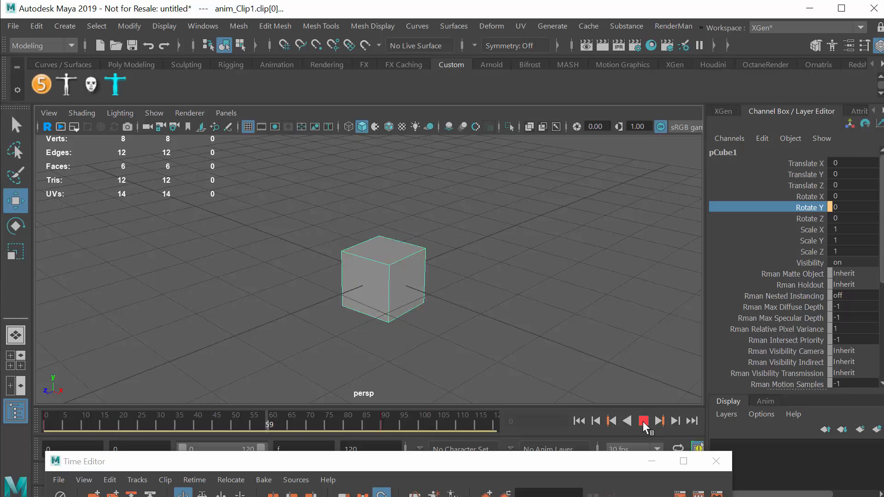
pyautogui.click(642, 421)
pyautogui.moveTo(595, 463); pyautogui.dragTo(612, 262)
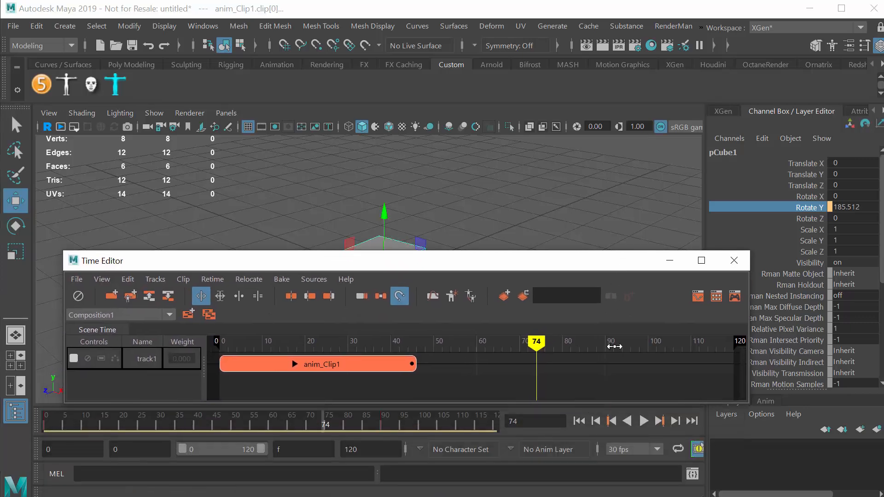
pyautogui.hotkey('alt', 'v')
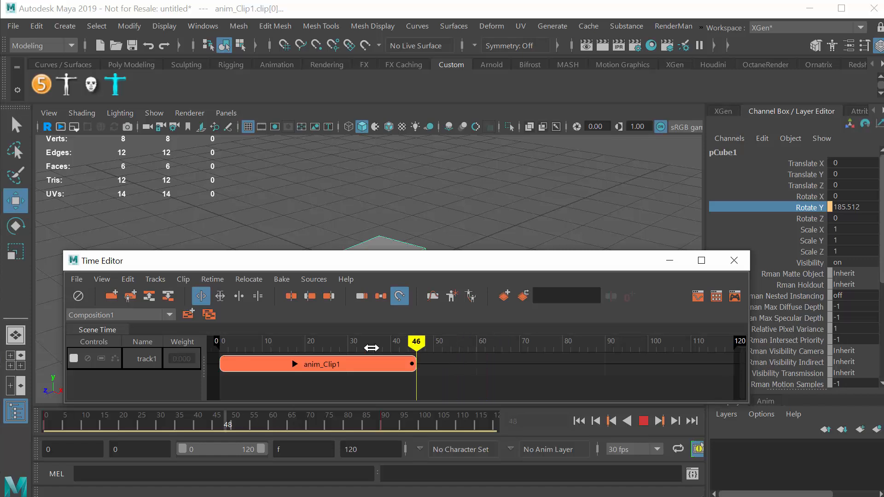
pyautogui.moveTo(371, 348); pyautogui.dragTo(219, 343)
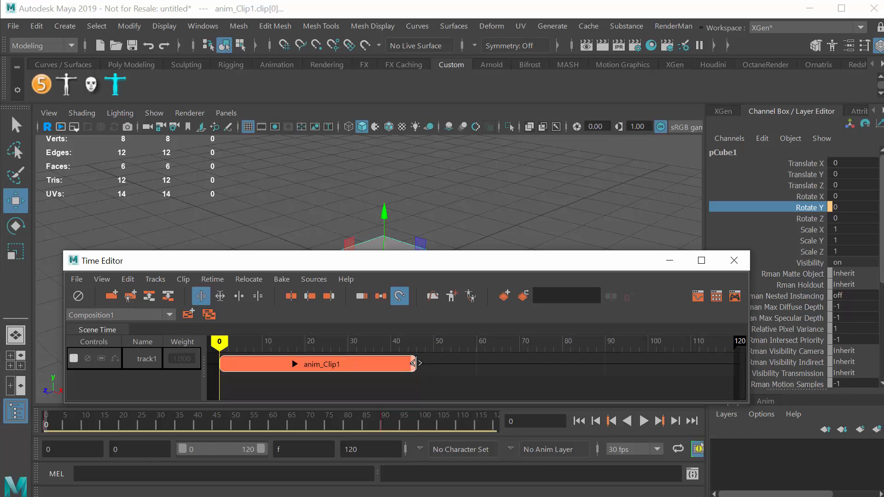
# - Extend the trimmed clip back to its full length, ending at frame 90, and move the Time Editor clear of the cube
pyautogui.moveTo(416, 364); pyautogui.dragTo(604, 368)
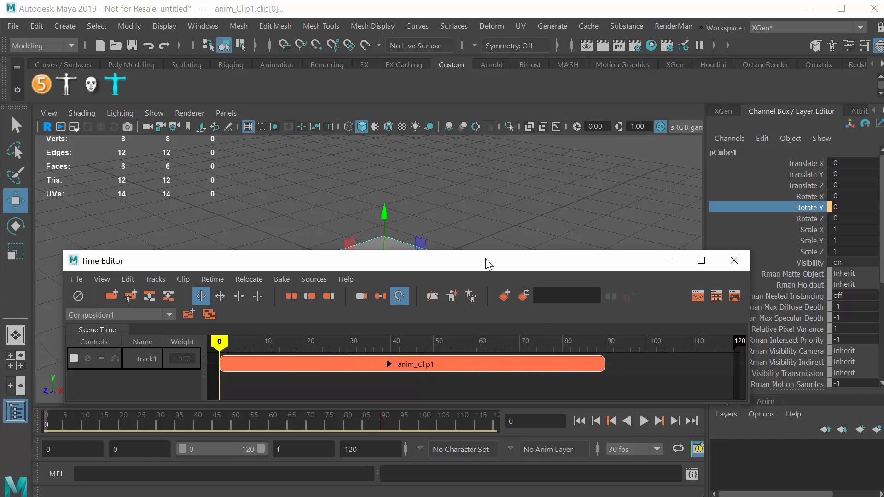
pyautogui.moveTo(487, 262); pyautogui.dragTo(482, 349)
pyautogui.moveTo(215, 427)
pyautogui.mouseDown()
pyautogui.moveTo(578, 423)
pyautogui.moveTo(214, 423)
pyautogui.mouseUp()
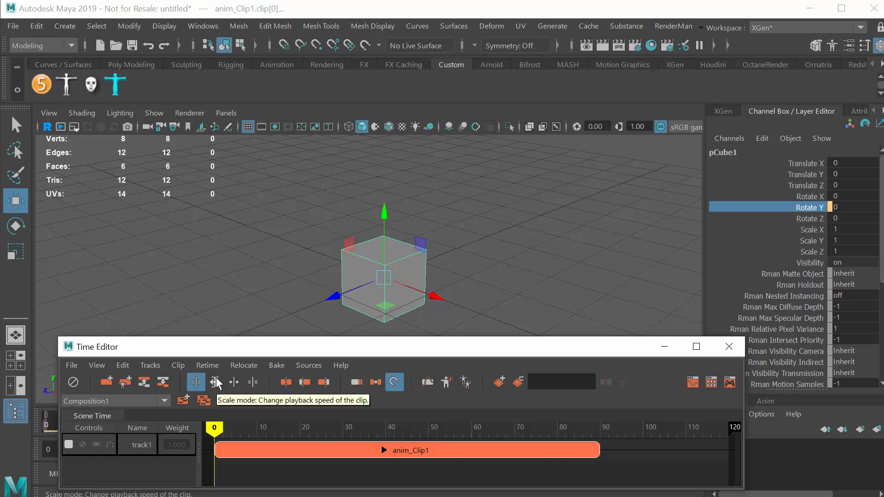
# - Use Scale mode to speed up the clip so it ends at about frame 45, and review it by playback and scrubbing
pyautogui.click(215, 385)
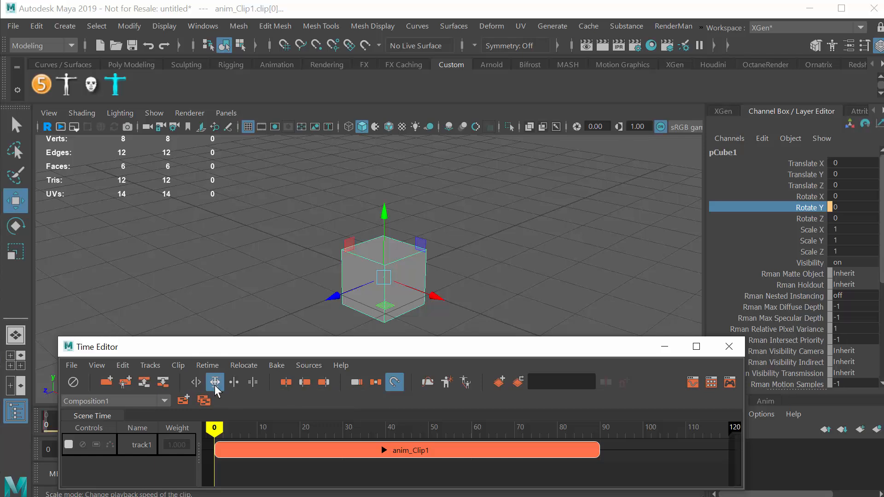
pyautogui.moveTo(598, 450); pyautogui.dragTo(398, 455)
pyautogui.moveTo(428, 353); pyautogui.dragTo(423, 496)
pyautogui.click(644, 421)
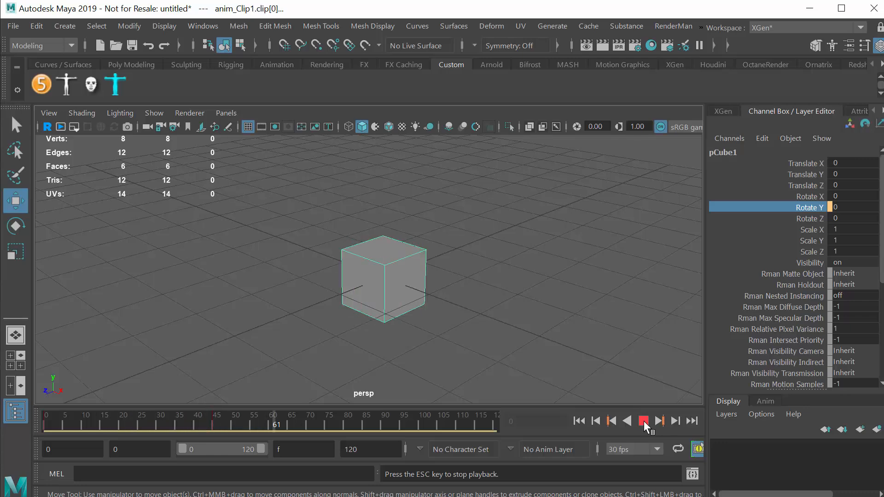
pyautogui.click(644, 421)
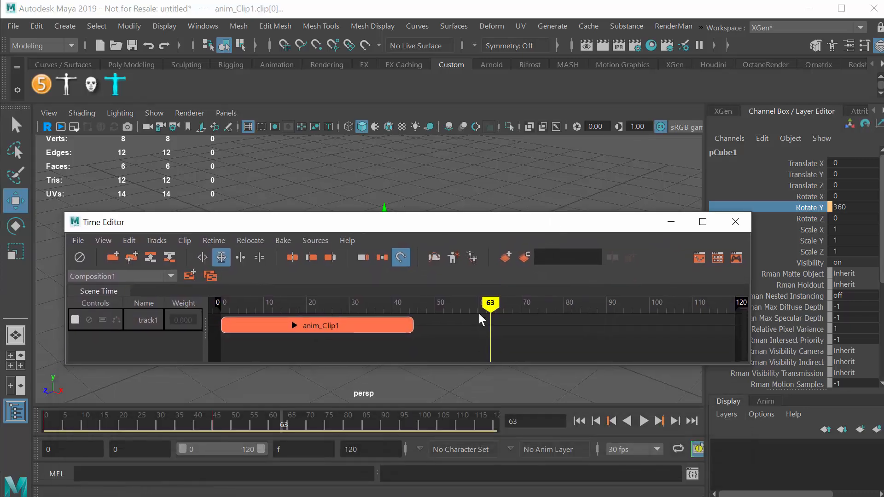
pyautogui.moveTo(388, 301); pyautogui.dragTo(303, 295)
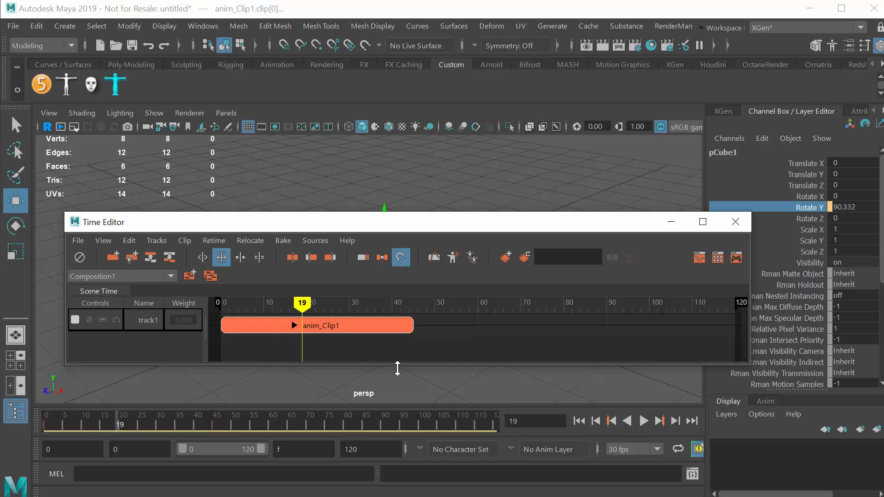
pyautogui.moveTo(397, 368); pyautogui.dragTo(405, 405)
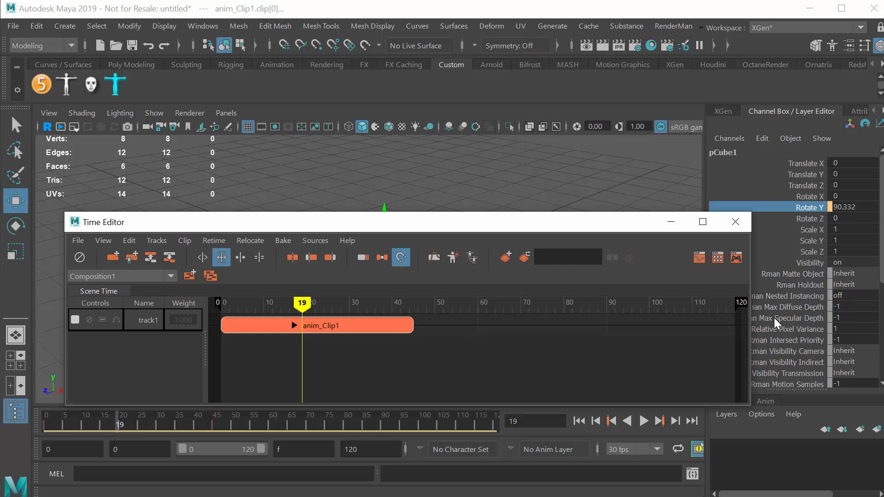
# - Close the Time Editor, move the course page window out of the way, and start a new scene without saving the current one
pyautogui.click(736, 227)
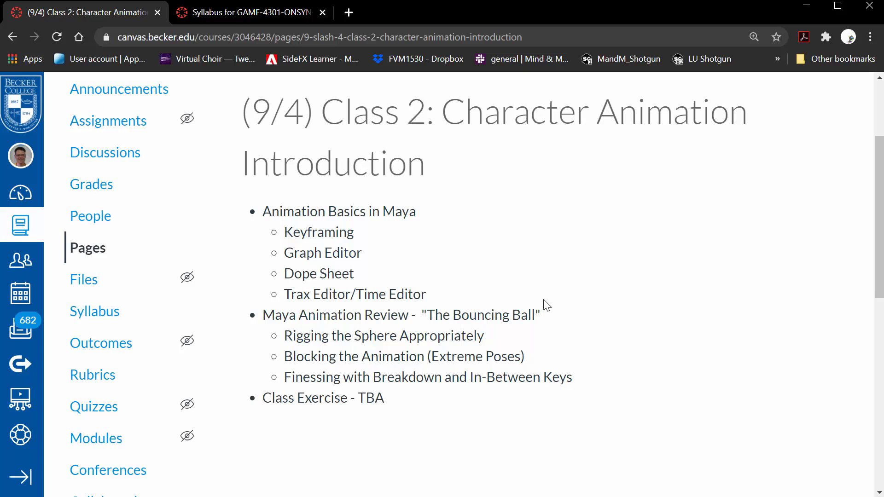
pyautogui.moveTo(451, 13); pyautogui.dragTo(883, 59)
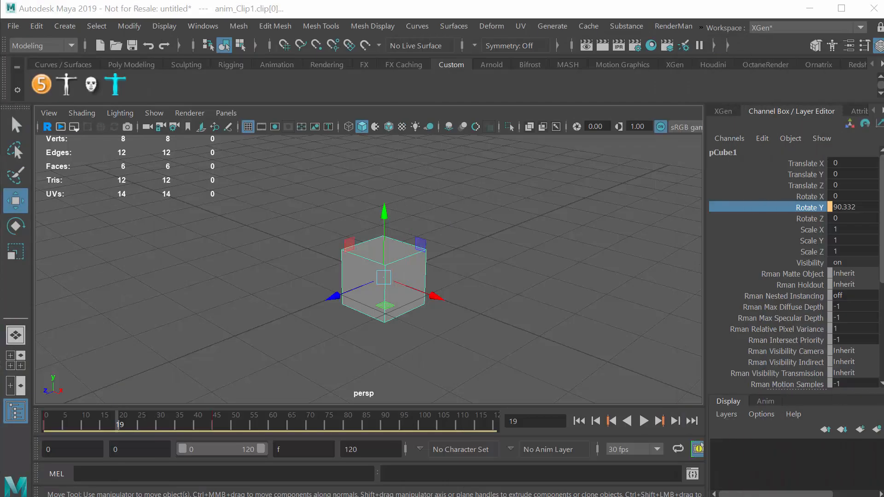
pyautogui.click(12, 25)
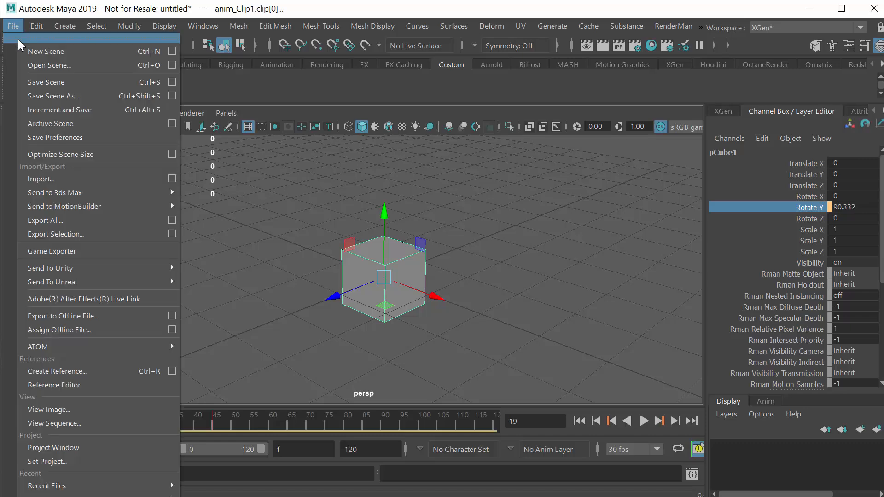
pyautogui.click(26, 51)
pyautogui.click(531, 335)
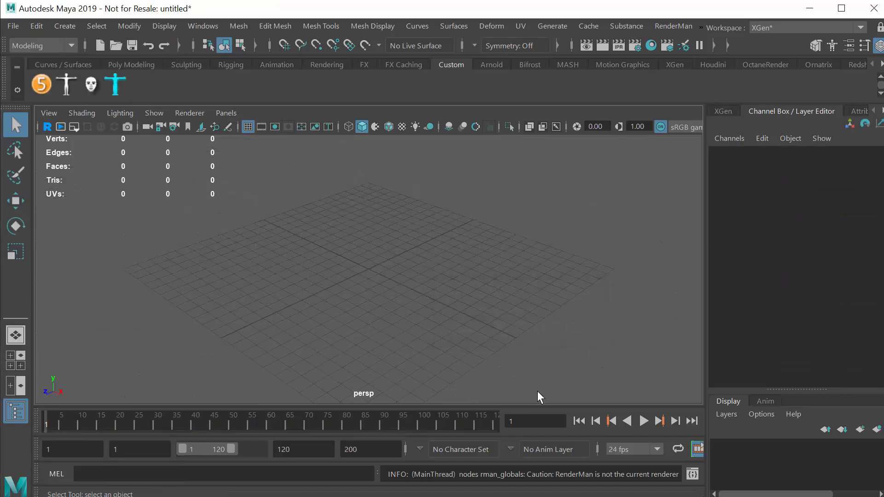
# - Set the scene's playback frame rate to 30 fps
pyautogui.click(657, 450)
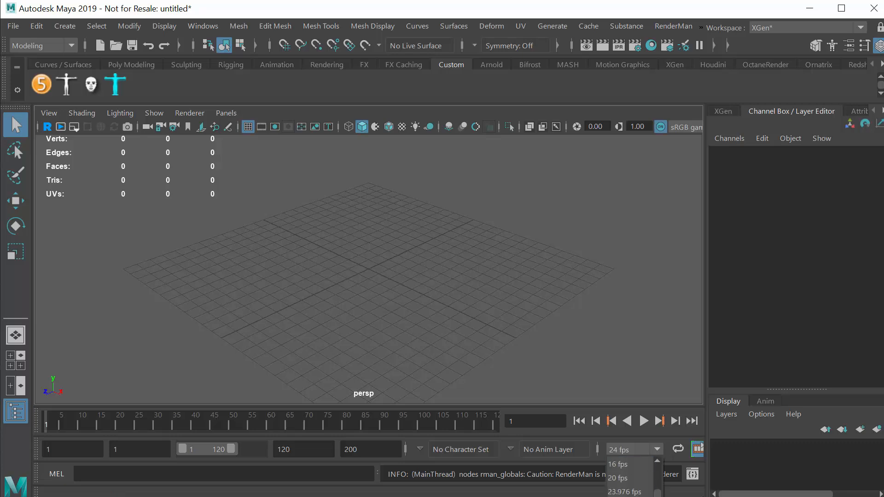
pyautogui.scroll(-2, 639, 488)
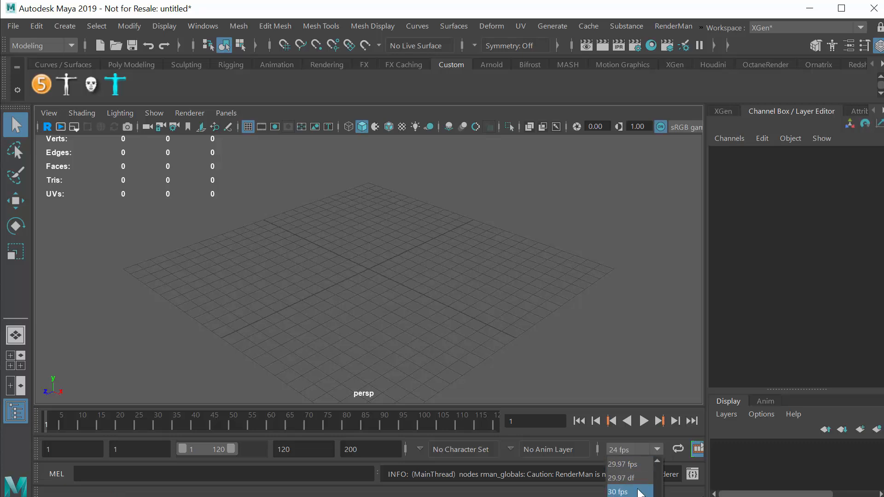
pyautogui.click(640, 492)
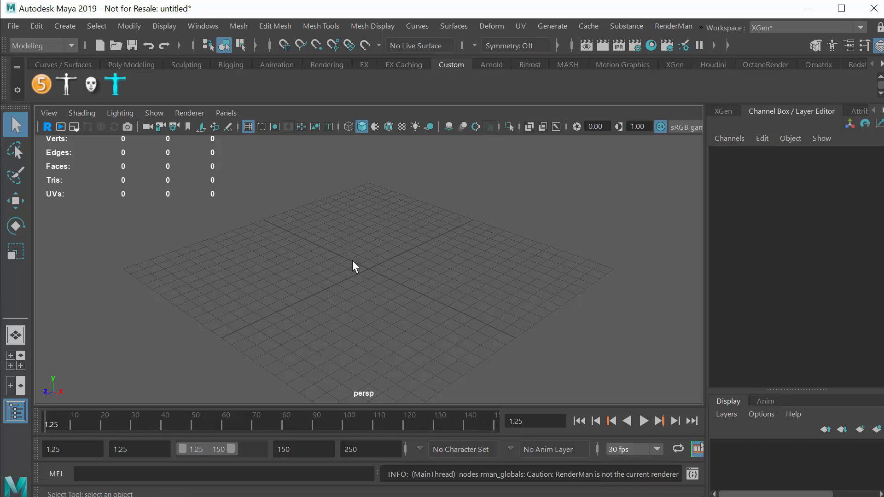
# - Create a polygon sphere at the origin and frame it from a low viewing angle
pyautogui.click(66, 27)
pyautogui.moveTo(86, 77)
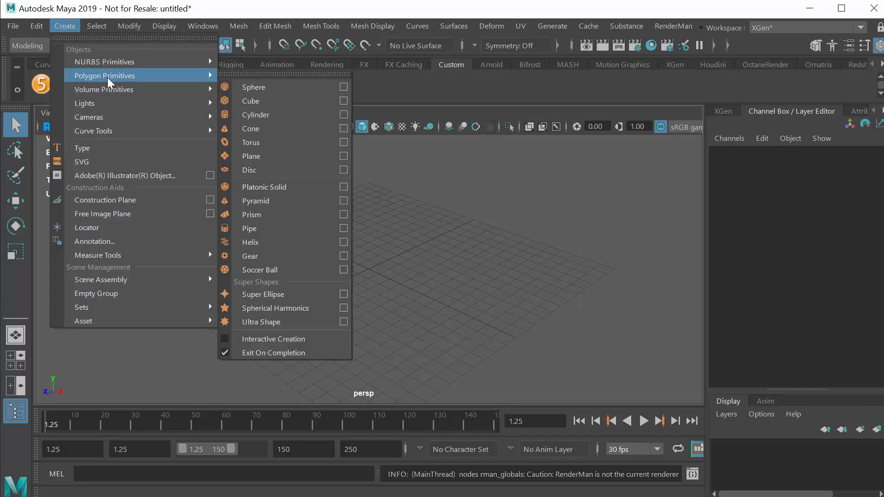
pyautogui.click(276, 89)
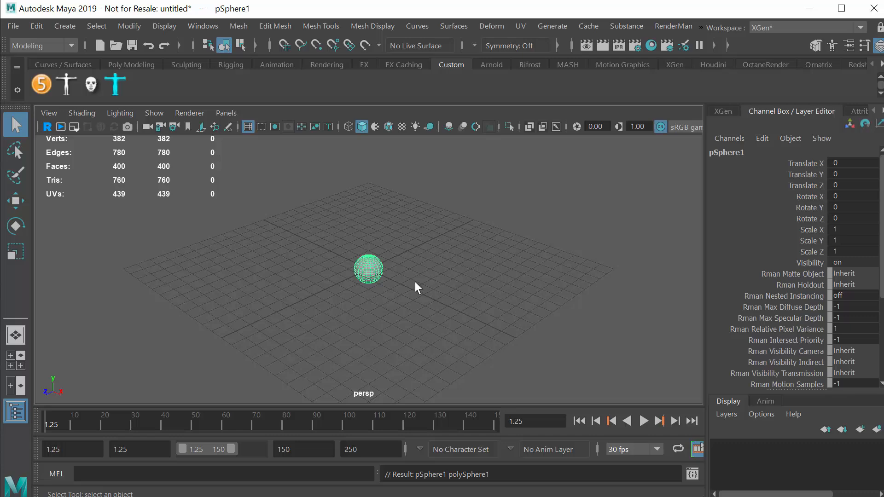
pyautogui.press('f')
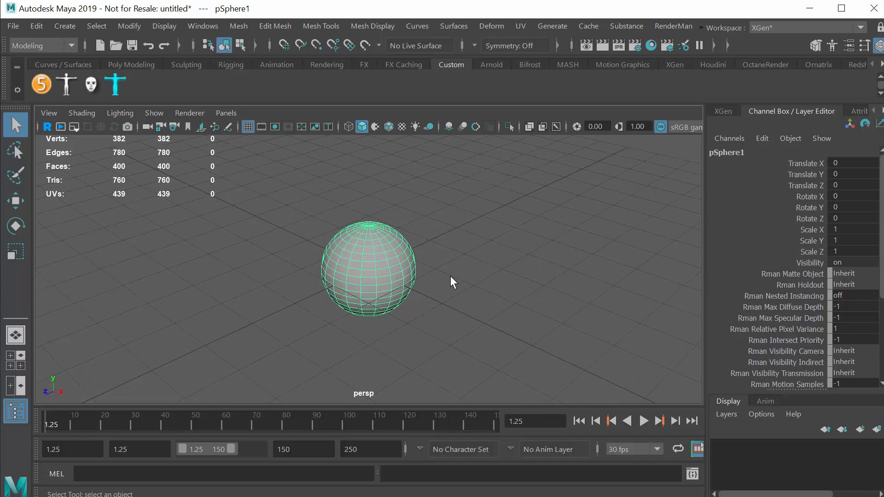
pyautogui.keyDown('alt'); pyautogui.moveTo(451, 276); pyautogui.dragTo(469, 272); pyautogui.keyUp('alt')
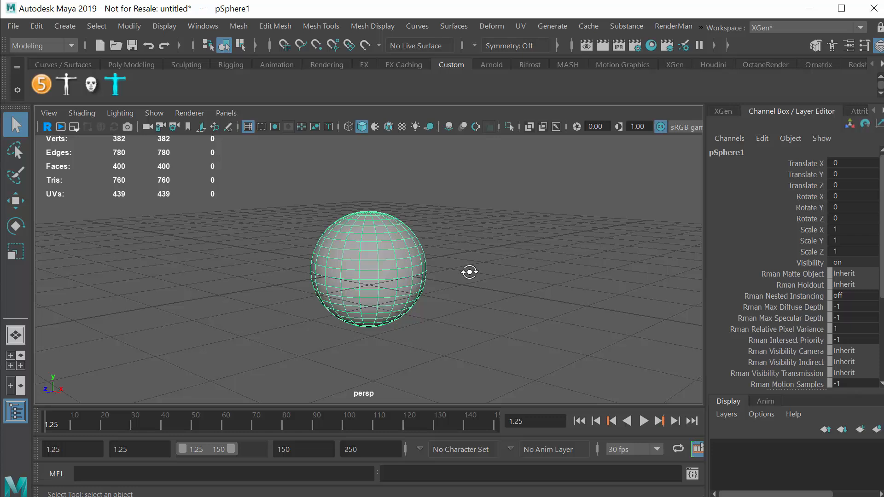
# - Try scaling the sphere to about 2.17 in Y and 0.6 in X and Z, and undo both scalings
pyautogui.click(23, 257)
pyautogui.keyDown('alt'); pyautogui.moveTo(489, 306); pyautogui.dragTo(469, 289); pyautogui.keyUp('alt')
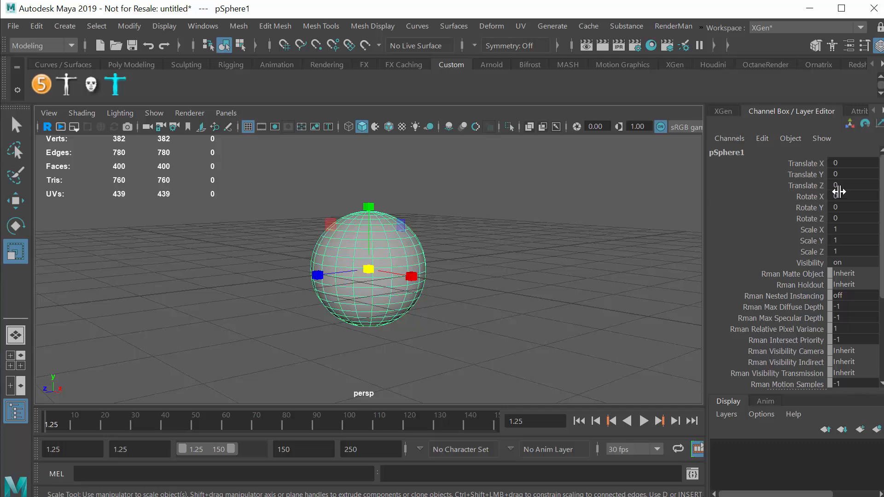
pyautogui.moveTo(369, 206); pyautogui.dragTo(370, 143)
pyautogui.moveTo(380, 297); pyautogui.dragTo(369, 291)
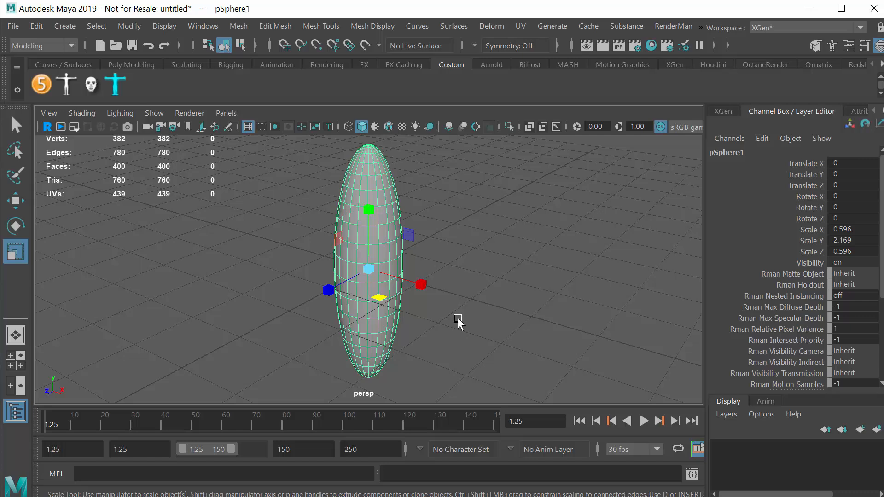
pyautogui.hotkey('ctrl', 'z')
pyautogui.hotkey('ctrl', 'z')
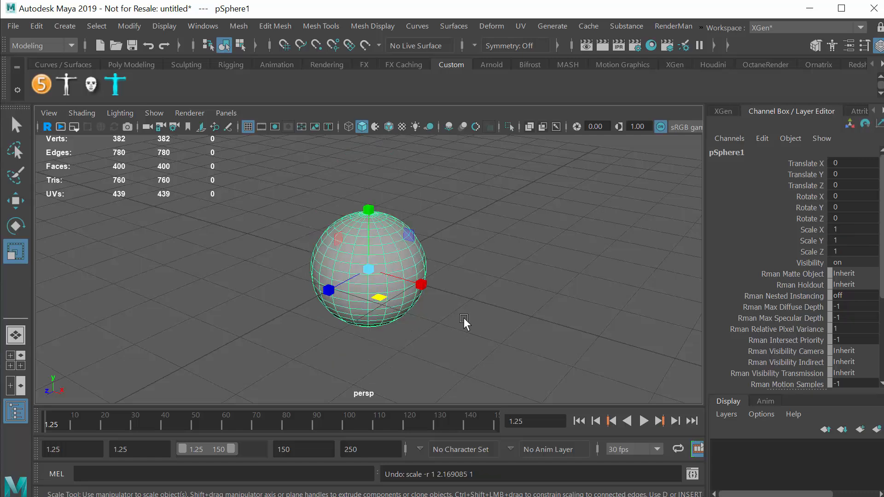
pyautogui.moveTo(463, 317)
pyautogui.keyDown('alt'); pyautogui.mouseDown()
pyautogui.moveTo(447, 313)
pyautogui.moveTo(452, 306)
pyautogui.mouseUp(); pyautogui.keyUp('alt')
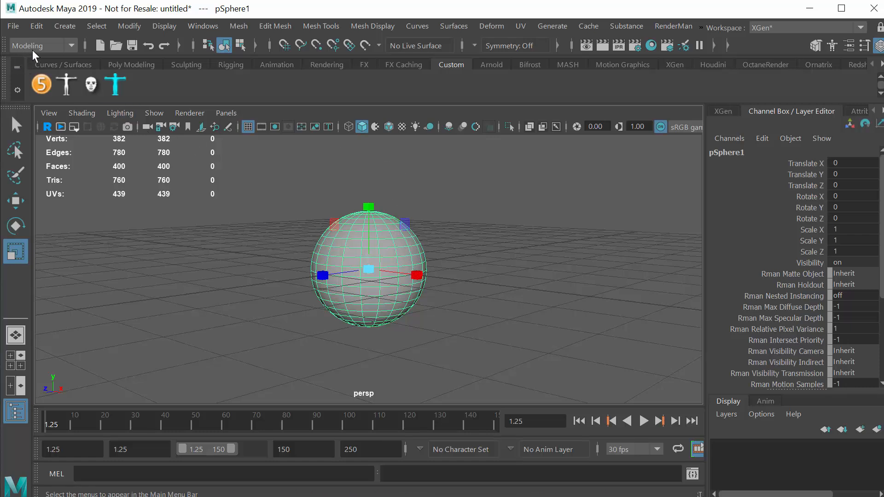
# - Switch to the Animation menu set and apply a nonlinear Squash deformer to the sphere
pyautogui.click(70, 45)
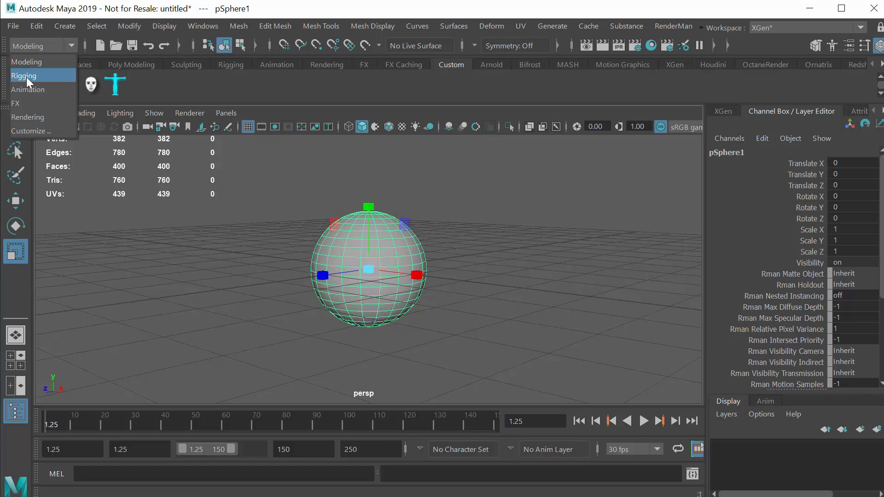
pyautogui.click(26, 76)
pyautogui.click(71, 45)
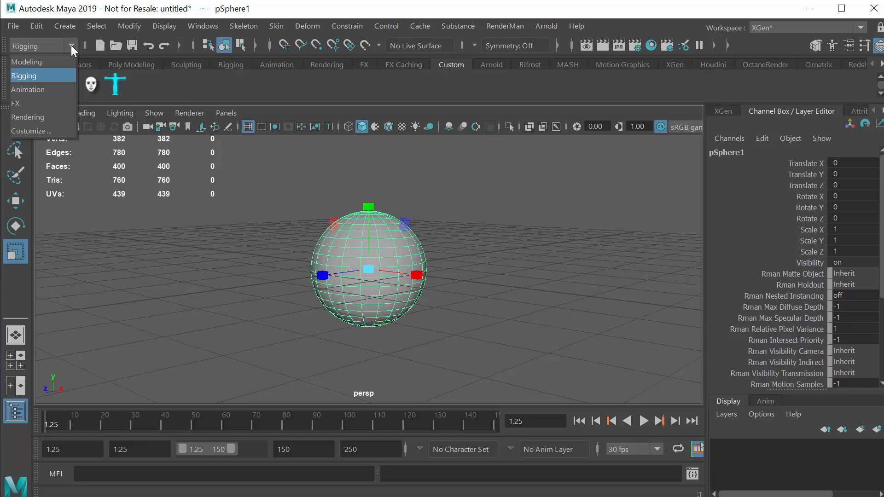
pyautogui.click(45, 90)
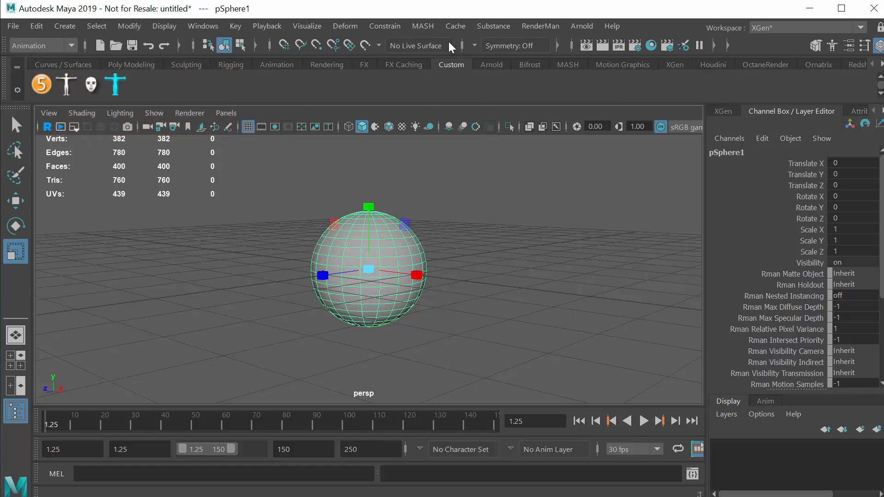
pyautogui.click(348, 25)
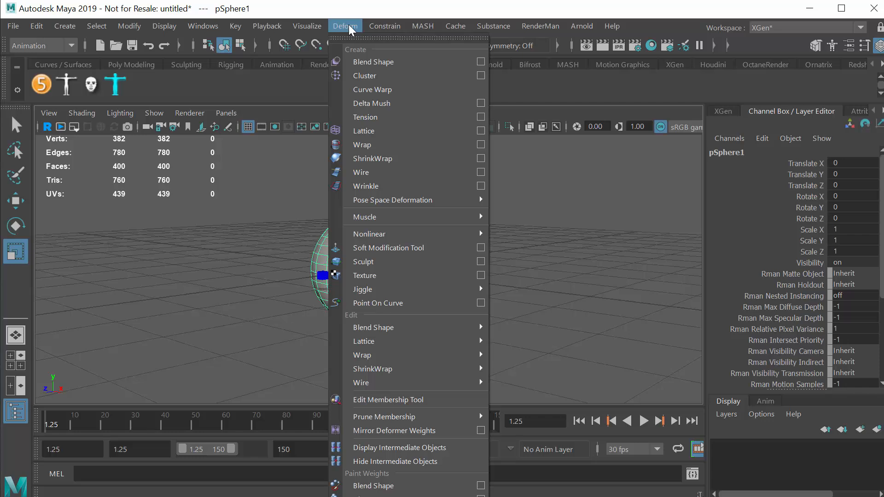
pyautogui.moveTo(381, 234)
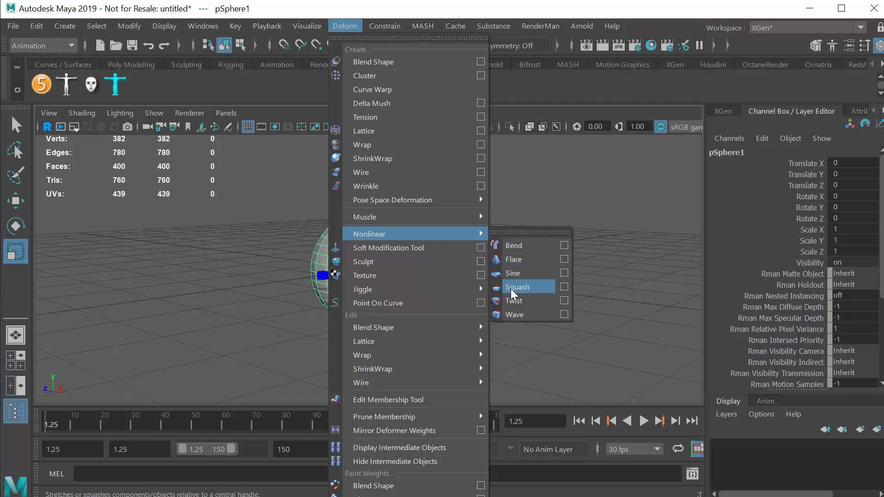
pyautogui.click(526, 287)
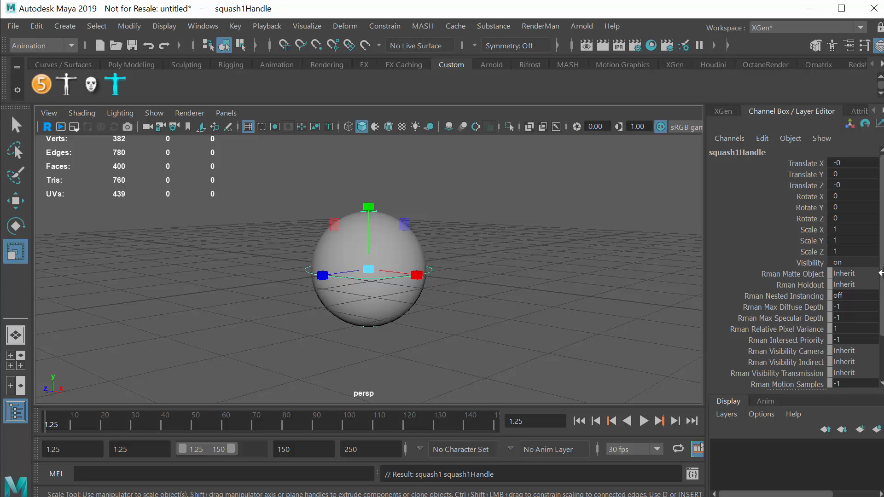
# - Expand the squash deformer's input attributes to show Factor, Expand and the Low and High Bounds
pyautogui.moveTo(881, 274); pyautogui.dragTo(881, 315)
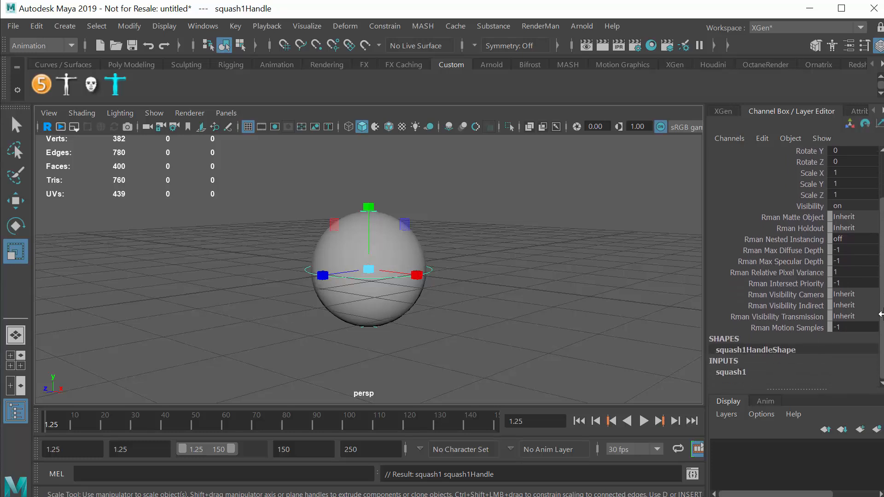
pyautogui.click(729, 373)
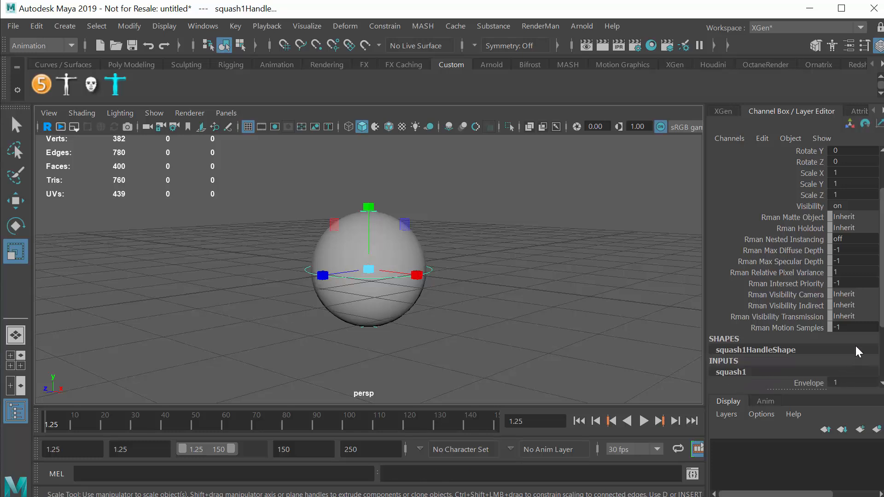
pyautogui.moveTo(879, 286); pyautogui.dragTo(815, 340)
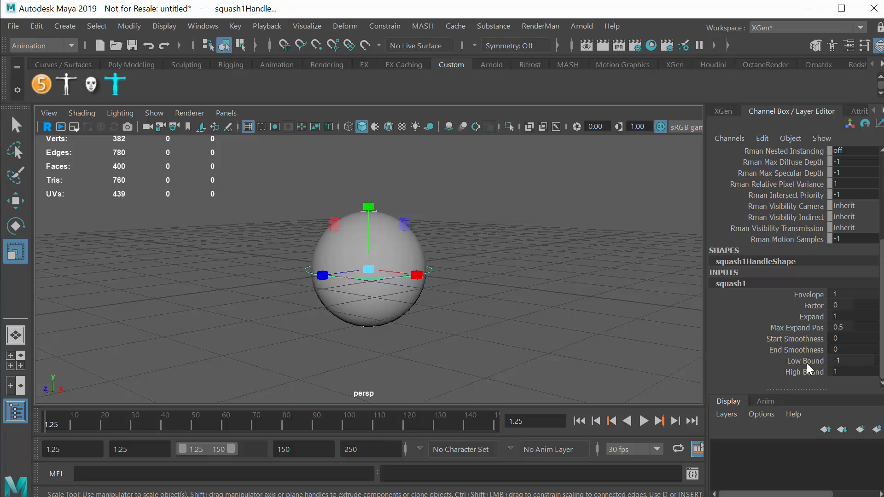
# - Try the squash deformer with a Factor of 1, undo it, vary the Factor interactively, and reset it to 0
pyautogui.doubleClick(852, 305)
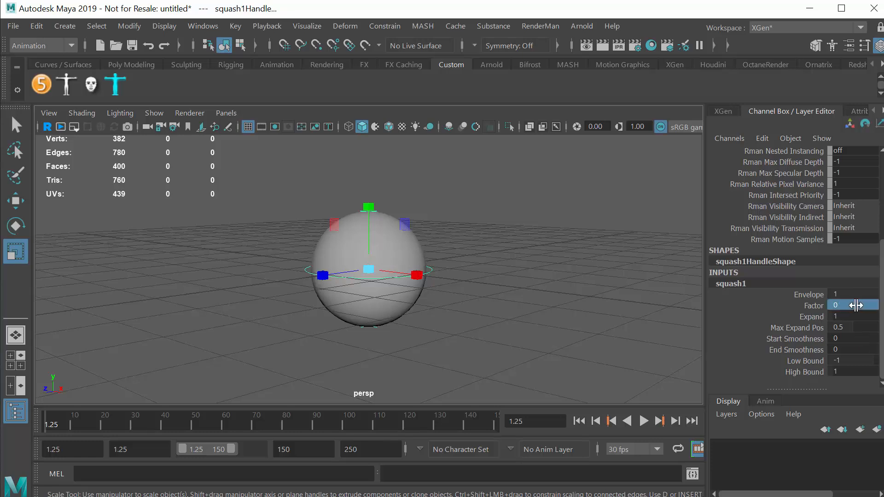
pyautogui.write('1')
pyautogui.press('Return')
pyautogui.hotkey('ctrl', 'z')
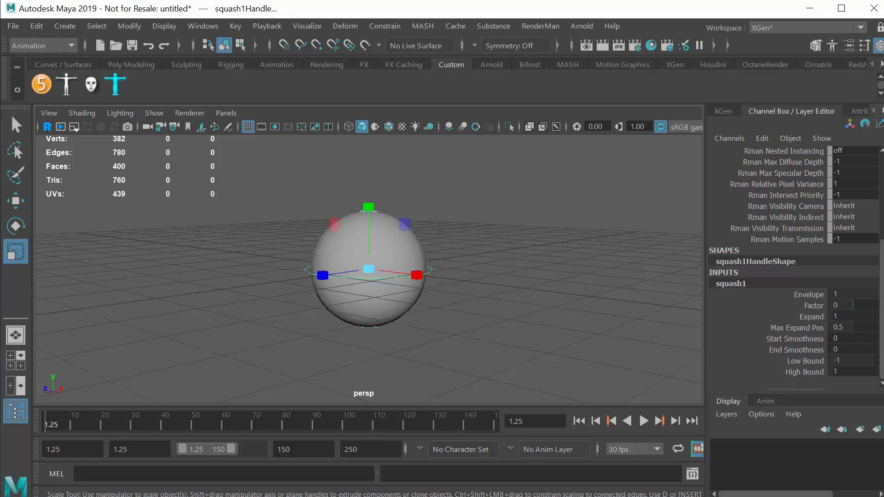
pyautogui.click(806, 306)
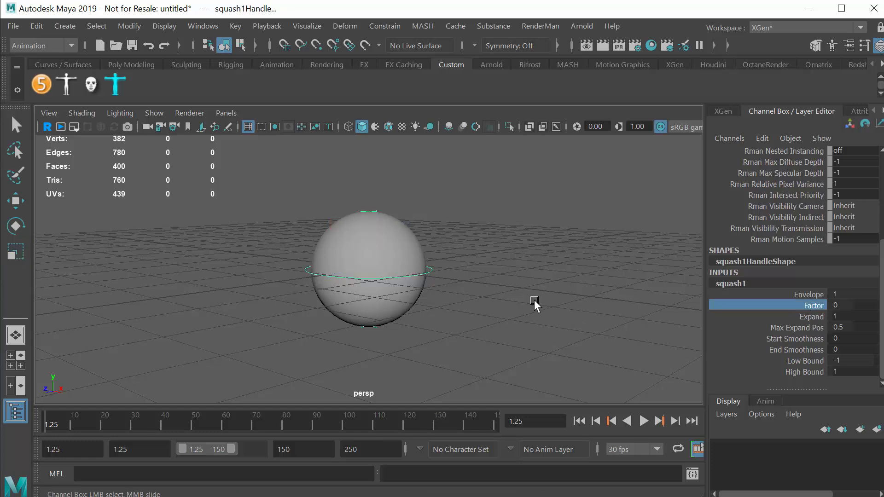
pyautogui.moveTo(534, 304)
pyautogui.mouseDown(button='middle')
pyautogui.moveTo(543, 304)
pyautogui.moveTo(535, 307)
pyautogui.mouseUp(button='middle')
pyautogui.doubleClick(848, 305)
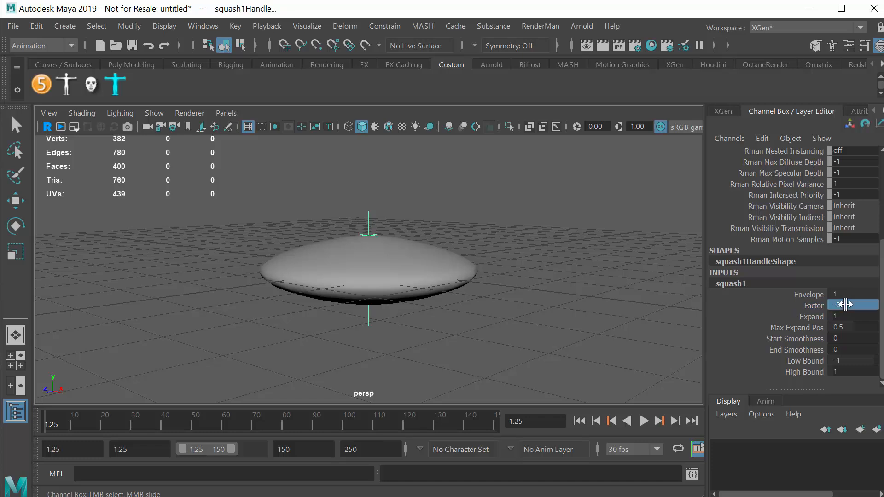
pyautogui.write('0')
pyautogui.press('Return')
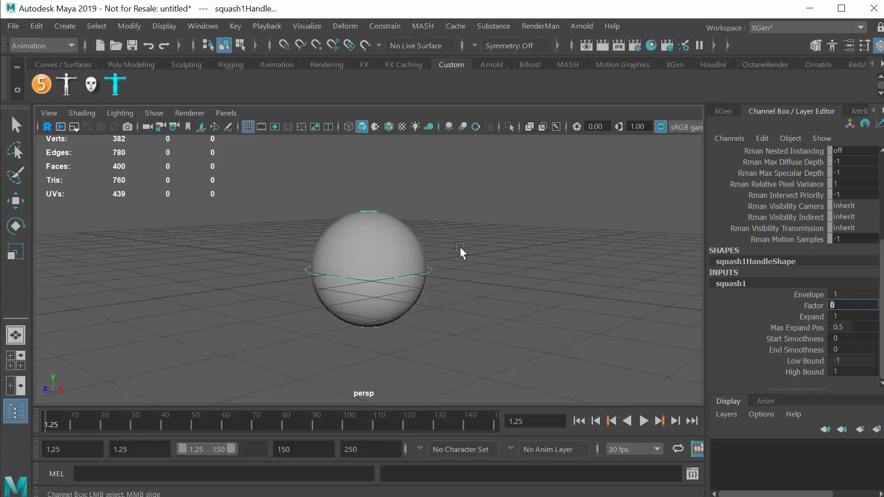
# - Try moving the sphere about 3.45 cm along X away from its squash handle, undo the move, and clear the selection
pyautogui.click(410, 238)
pyautogui.press('r')
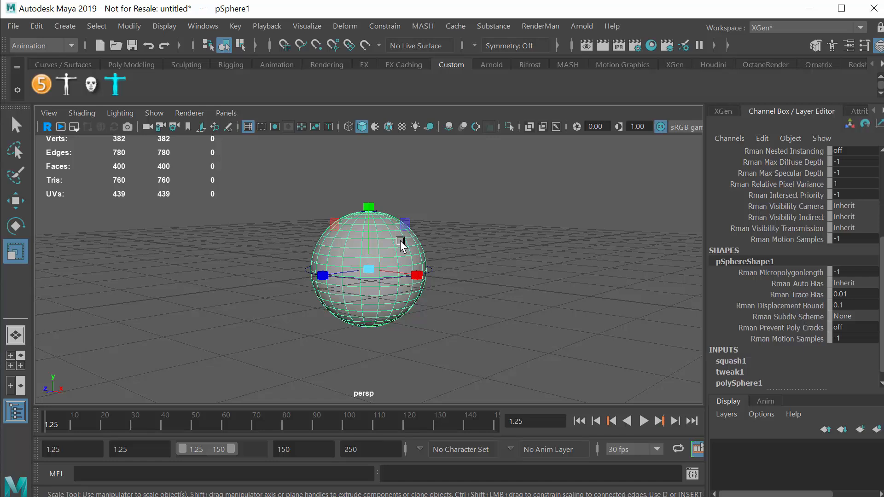
pyautogui.press('w')
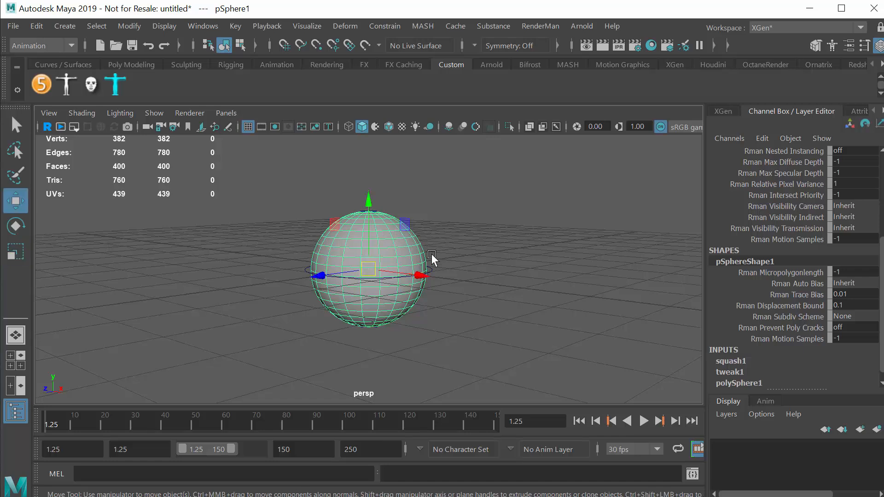
pyautogui.moveTo(423, 277); pyautogui.dragTo(635, 308)
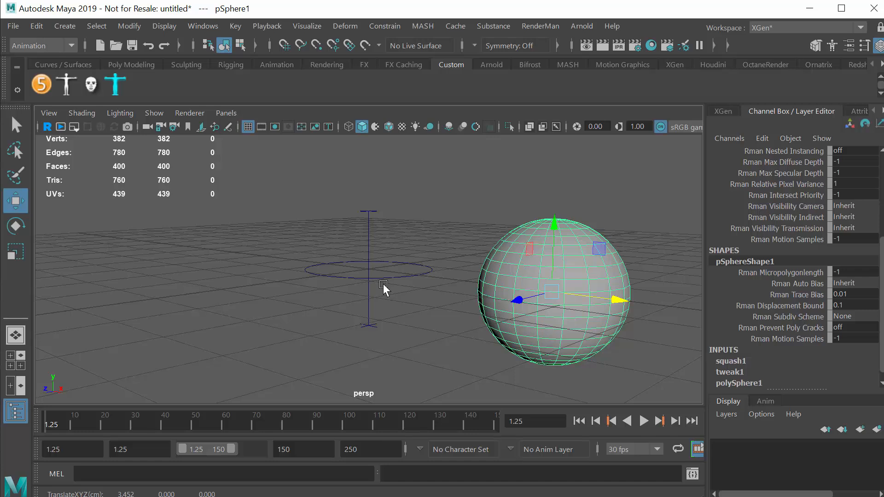
pyautogui.hotkey('ctrl', 'z')
pyautogui.click(555, 244)
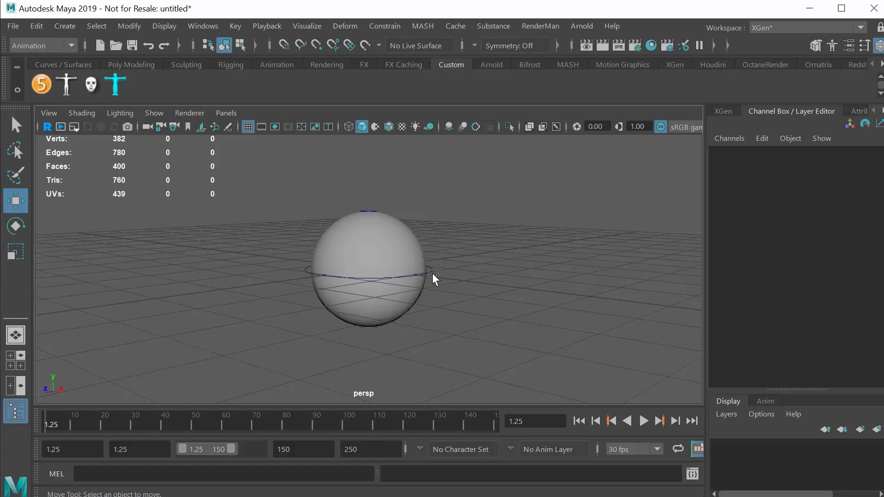
# - Parent squash1Handle under pSphere1 in the Outliner, expand the sphere's hierarchy, and move the Outliner out of the way
pyautogui.click(382, 245)
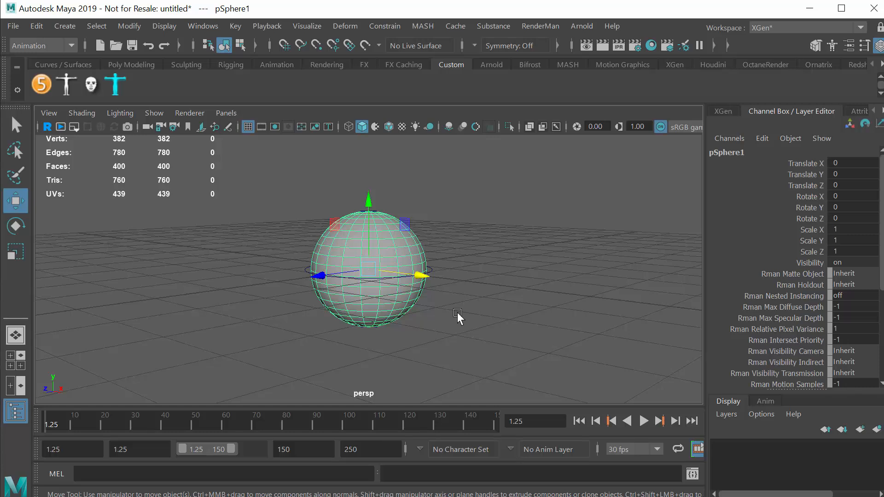
pyautogui.click(15, 411)
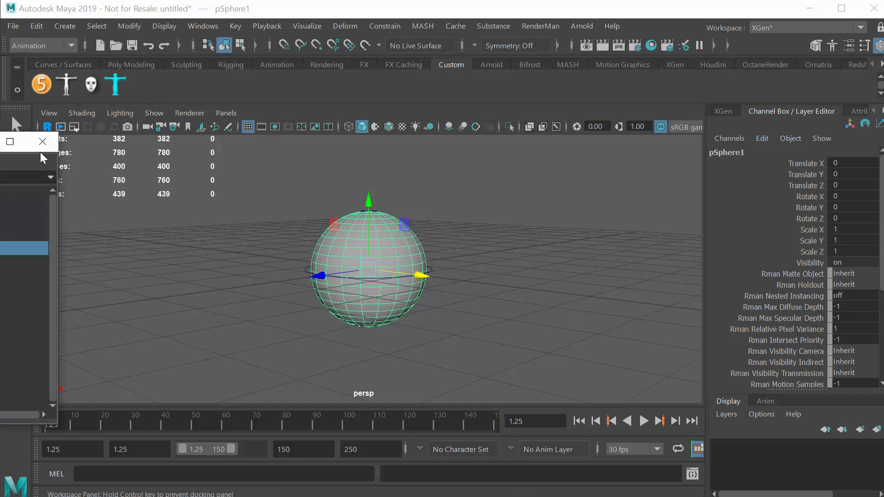
pyautogui.moveTo(40, 152); pyautogui.dragTo(162, 124)
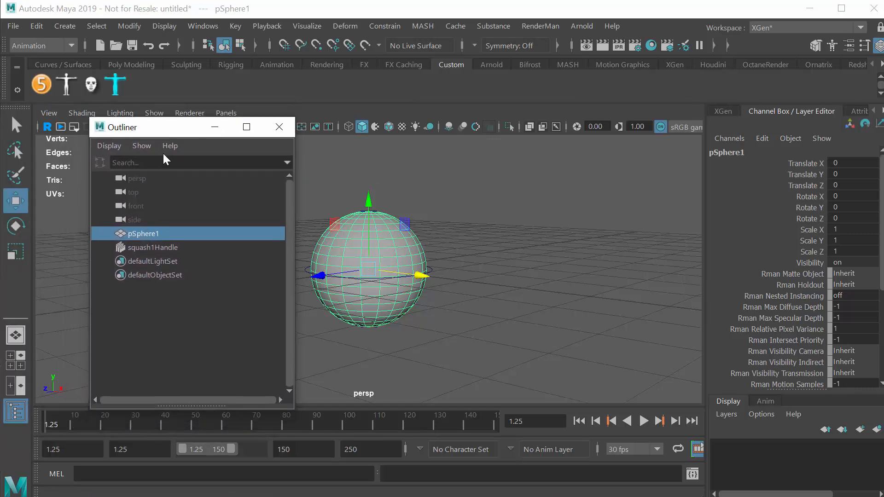
pyautogui.click(152, 247)
pyautogui.click(148, 234)
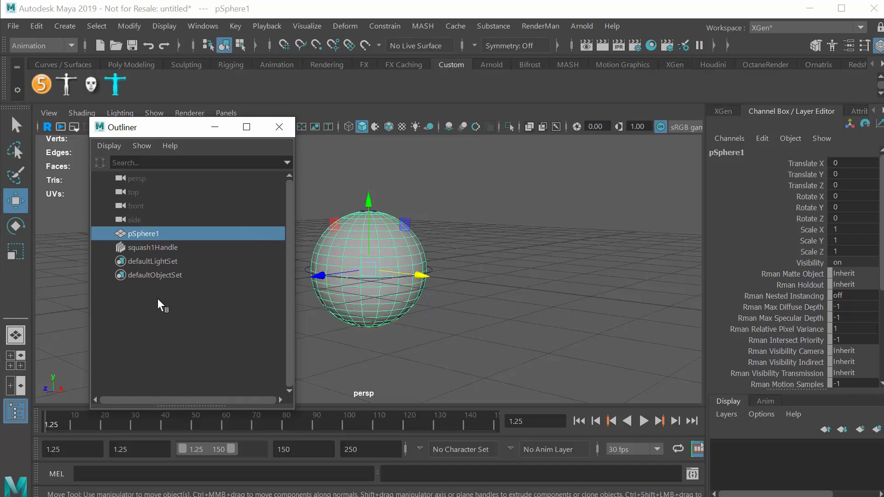
pyautogui.click(158, 248)
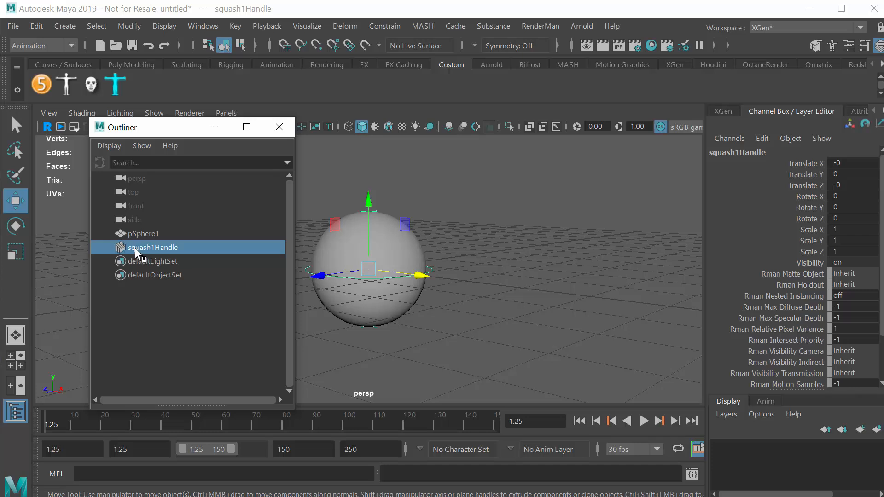
pyautogui.moveTo(135, 248); pyautogui.dragTo(136, 235, button='middle')
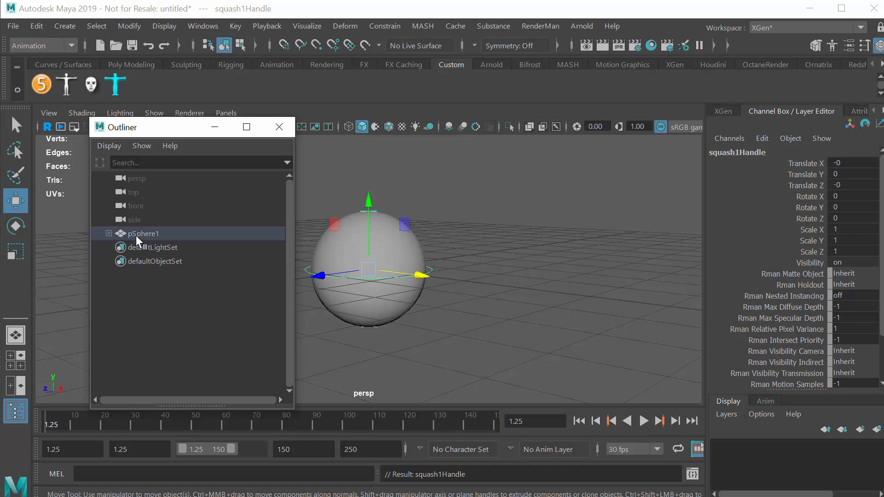
pyautogui.click(109, 234)
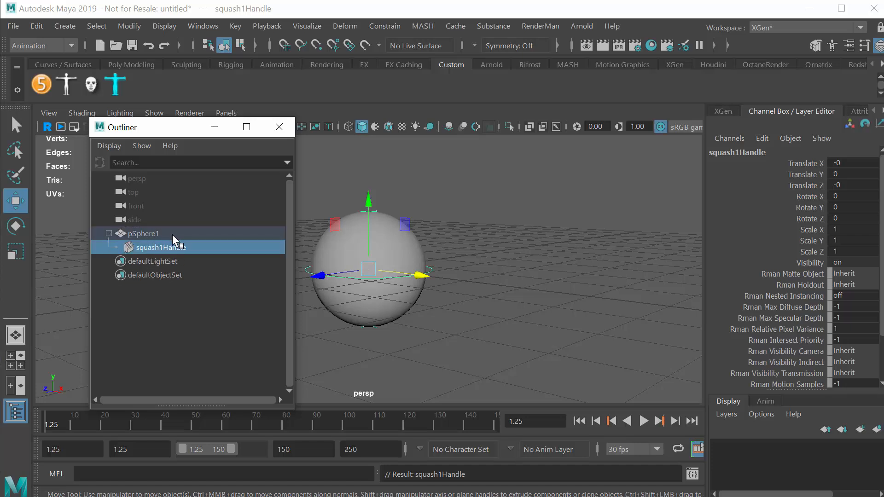
pyautogui.moveTo(192, 130); pyautogui.dragTo(64, 130)
pyautogui.click(150, 127)
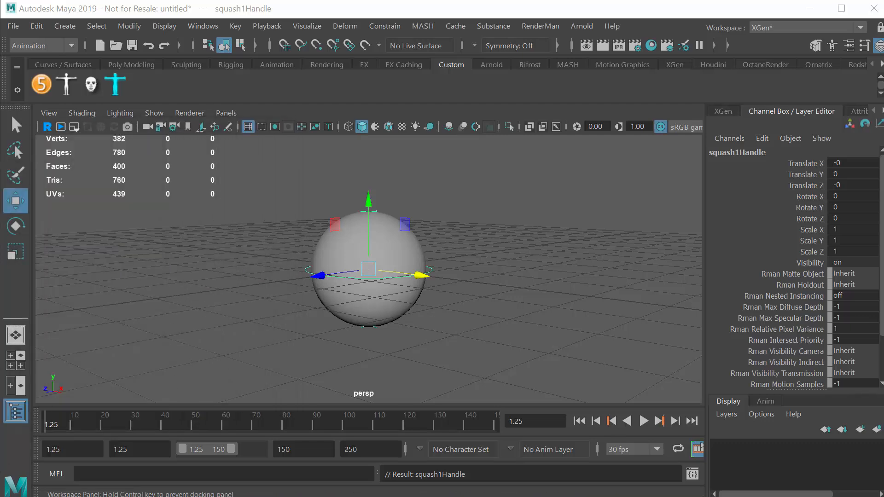
# - Try moving the sphere about 0.99 cm along X together with its parented squash handle, and undo the move
pyautogui.click(405, 249)
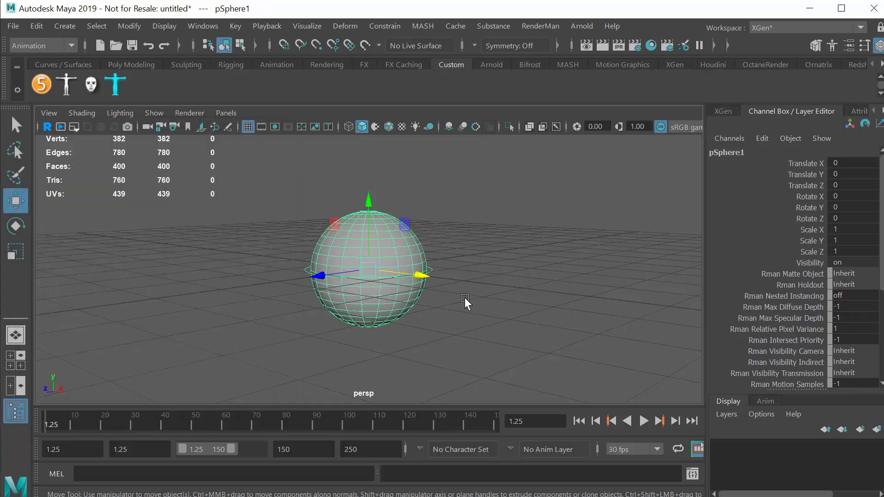
pyautogui.moveTo(421, 278); pyautogui.dragTo(475, 284)
pyautogui.hotkey('ctrl', 'z')
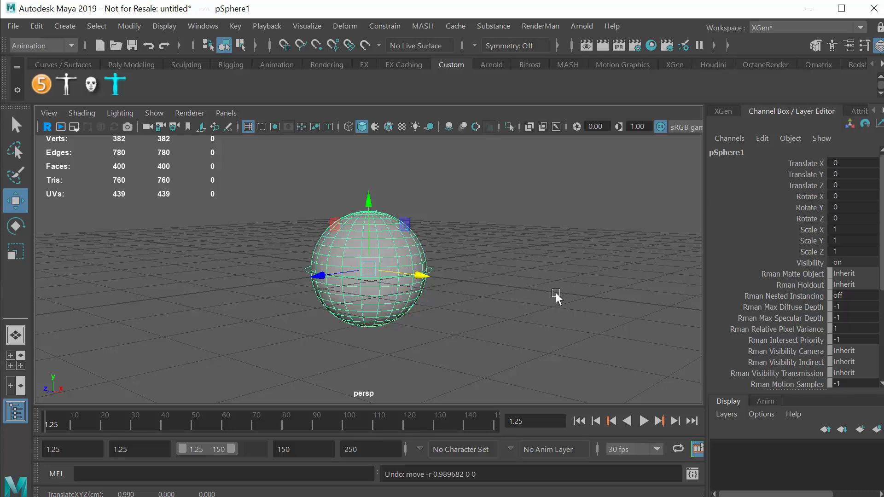
# - Switch the viewport from perspective to the orthographic side view
pyautogui.keyDown('alt'); pyautogui.moveTo(556, 291); pyautogui.dragTo(172, 306, button='right'); pyautogui.keyUp('alt')
pyautogui.keyDown('alt'); pyautogui.moveTo(309, 310); pyautogui.dragTo(330, 313); pyautogui.keyUp('alt')
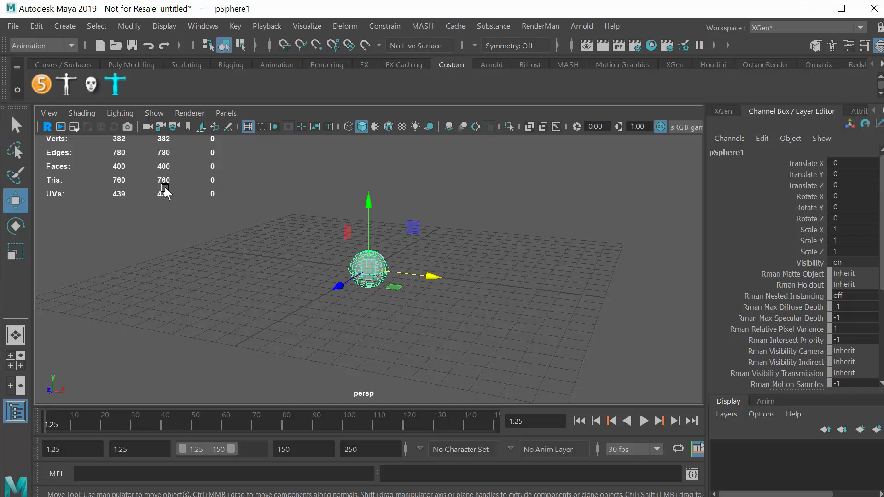
pyautogui.click(50, 113)
pyautogui.click(50, 113)
pyautogui.click(234, 113)
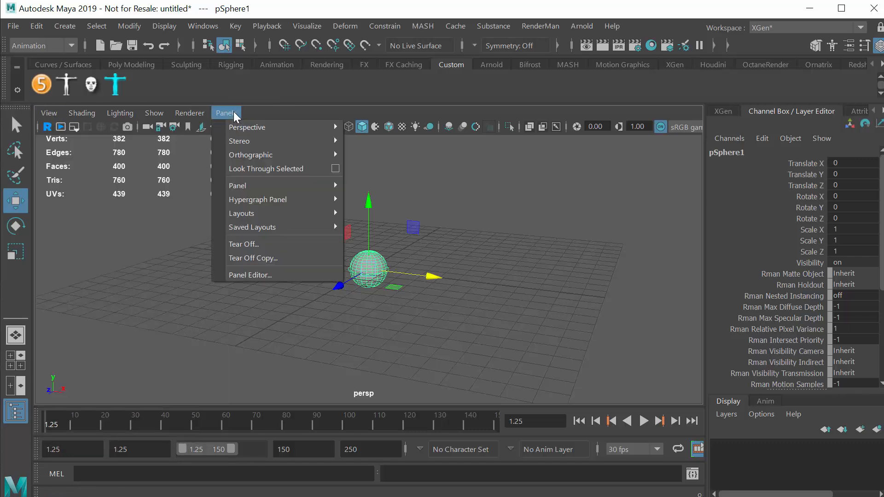
pyautogui.moveTo(250, 155)
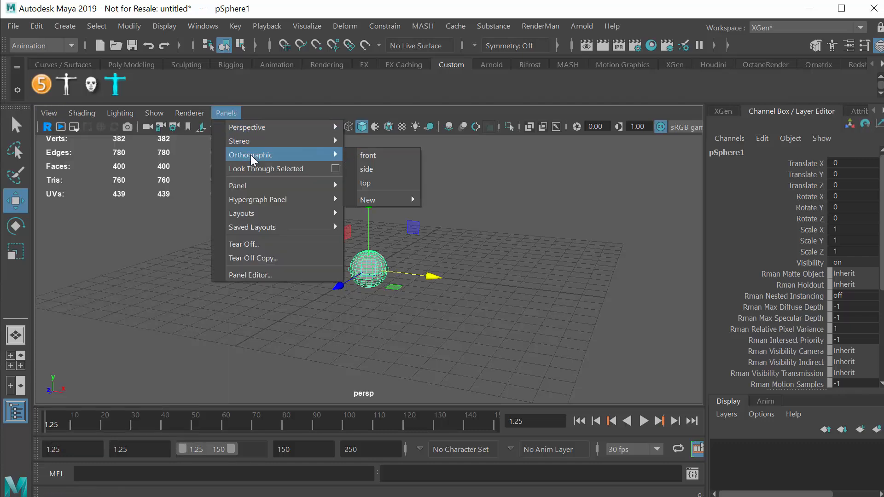
pyautogui.click(390, 169)
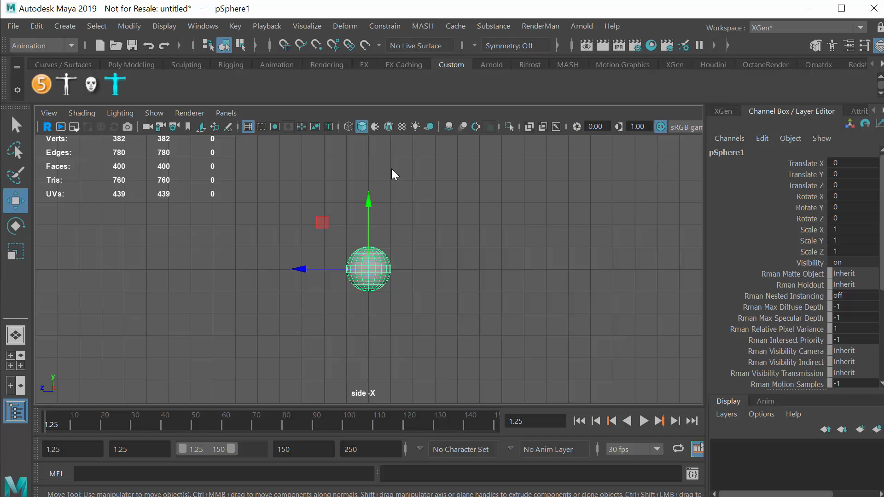
# - Return the viewport to the perspective view, try a small sphere move along X, undo it, and reselect the sphere
pyautogui.click(224, 112)
pyautogui.click(224, 113)
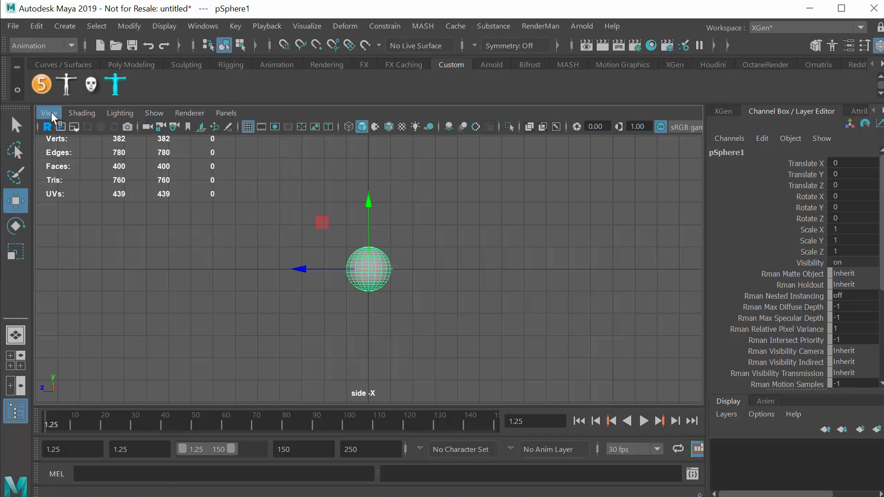
pyautogui.click(232, 112)
pyautogui.moveTo(248, 127)
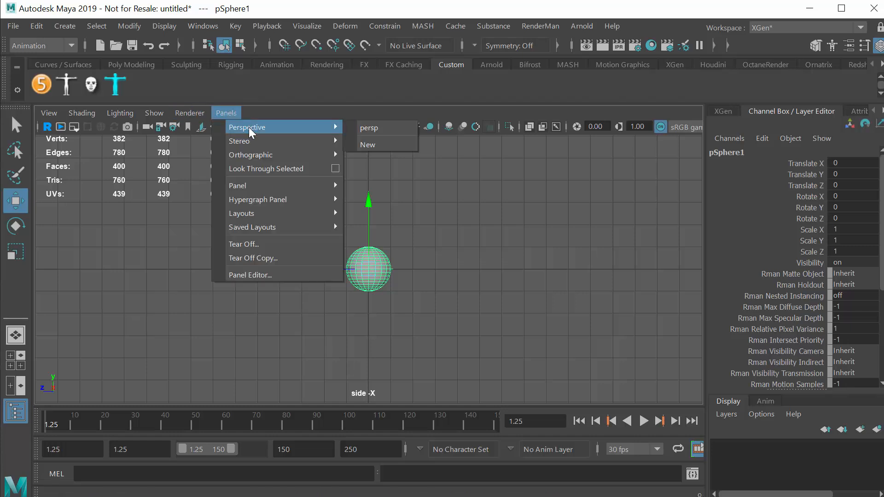
pyautogui.click(377, 130)
pyautogui.moveTo(430, 275)
pyautogui.mouseDown()
pyautogui.moveTo(483, 282)
pyautogui.moveTo(469, 291)
pyautogui.moveTo(438, 284)
pyautogui.mouseUp()
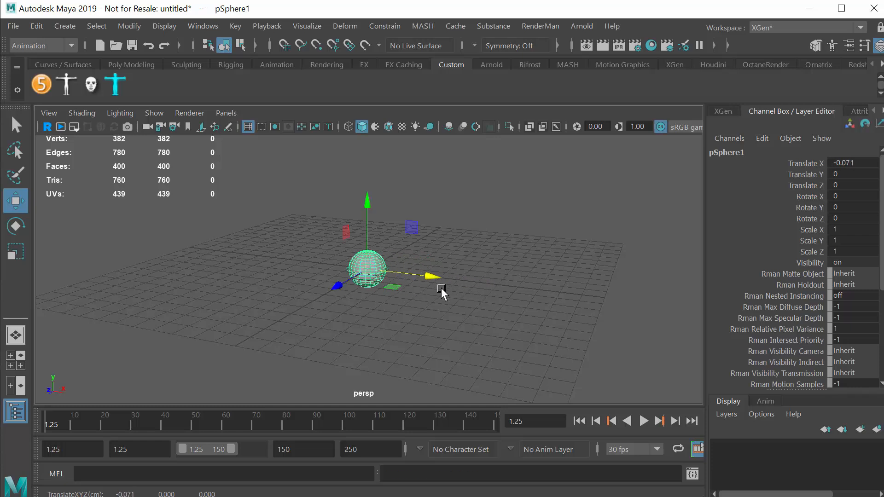
pyautogui.hotkey('ctrl', 'z')
pyautogui.click(496, 301)
pyautogui.click(384, 261)
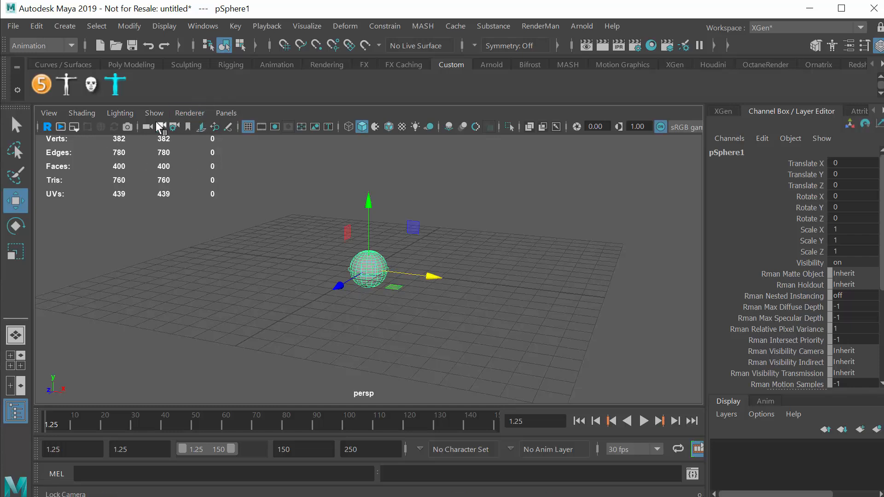
# - Try the orthographic side view again, and settle on the orthographic front view with room for the ball's bounce path
pyautogui.click(223, 115)
pyautogui.moveTo(248, 156)
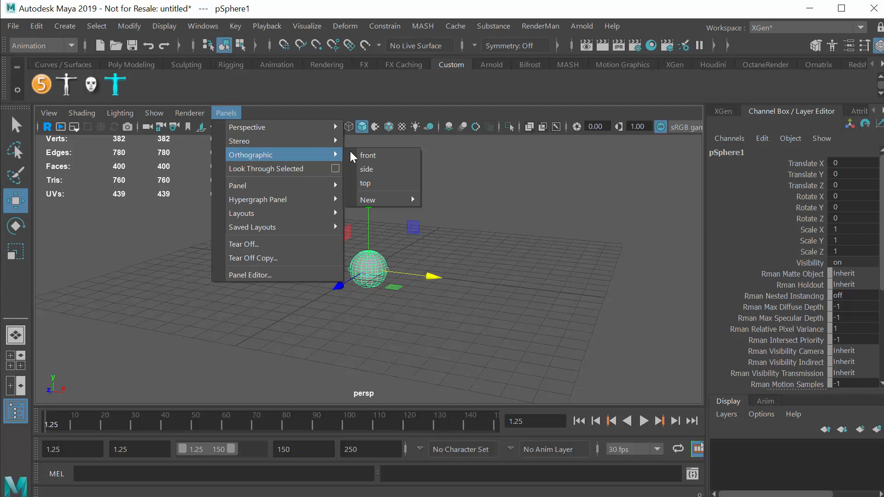
pyautogui.click(383, 172)
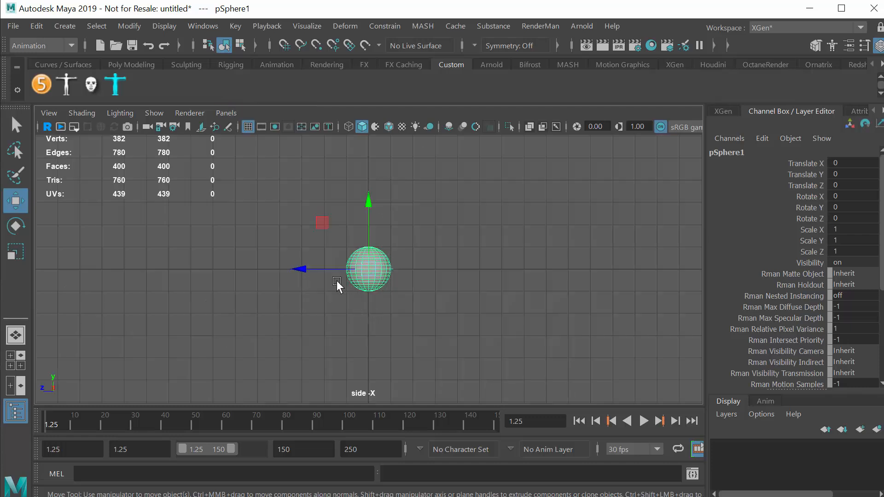
pyautogui.click(225, 113)
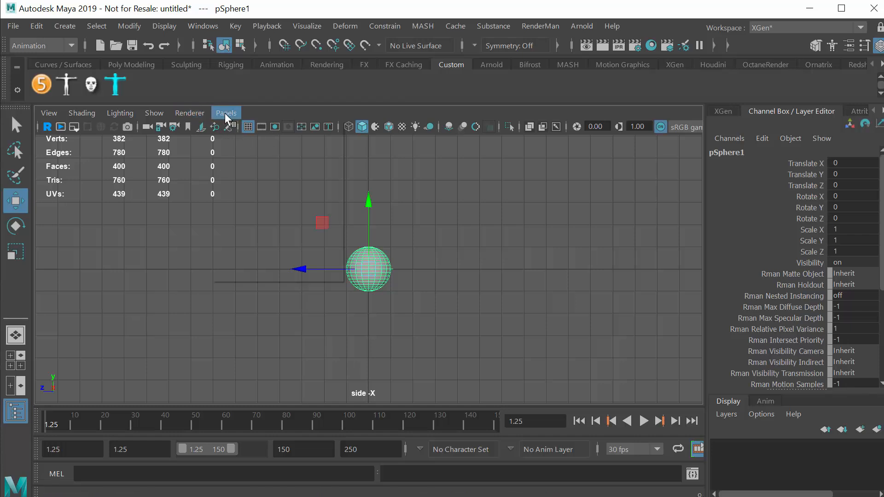
pyautogui.moveTo(240, 153)
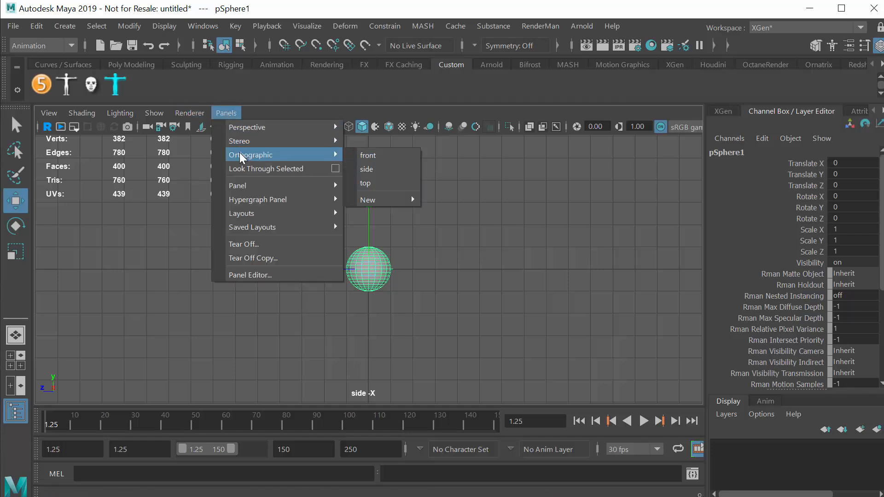
pyautogui.click(383, 156)
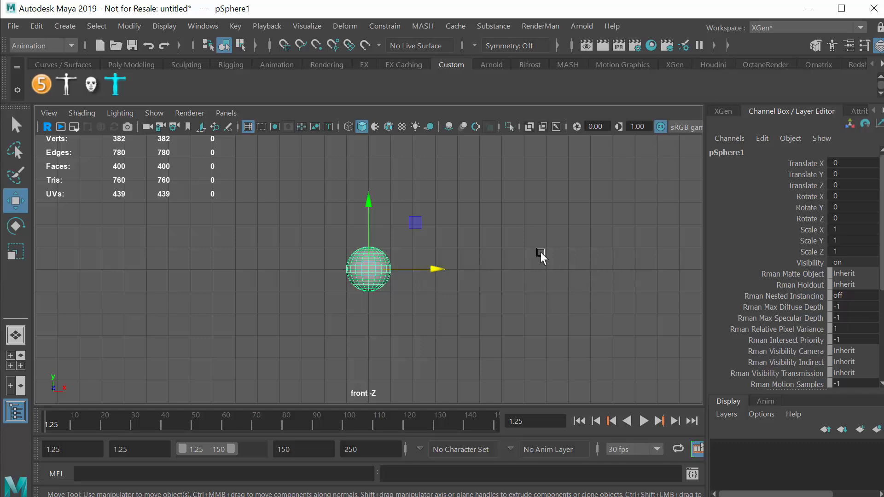
pyautogui.keyDown('alt'); pyautogui.moveTo(544, 230); pyautogui.dragTo(468, 263, button='middle'); pyautogui.keyUp('alt')
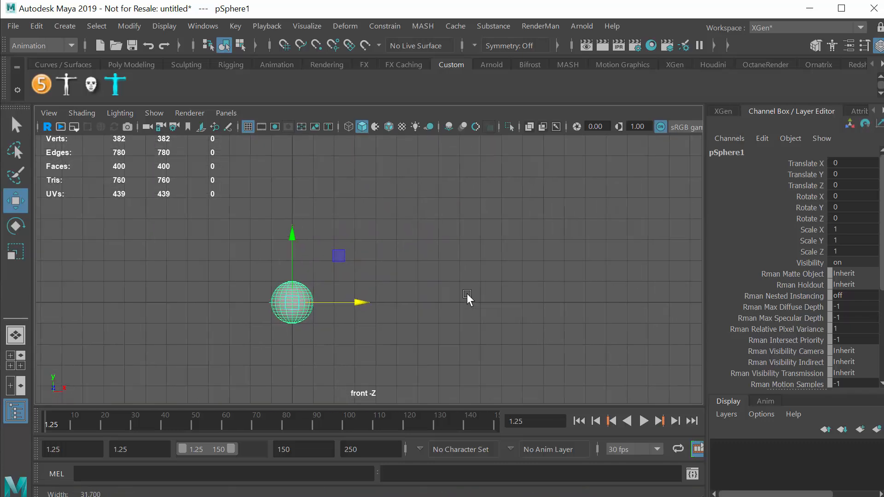
pyautogui.keyDown('alt'); pyautogui.moveTo(467, 293); pyautogui.dragTo(127, 331, button='right'); pyautogui.keyUp('alt')
pyautogui.keyDown('alt'); pyautogui.moveTo(553, 295); pyautogui.dragTo(379, 316, button='right'); pyautogui.keyUp('alt')
pyautogui.keyDown('alt'); pyautogui.moveTo(543, 258); pyautogui.dragTo(403, 309, button='middle'); pyautogui.keyUp('alt')
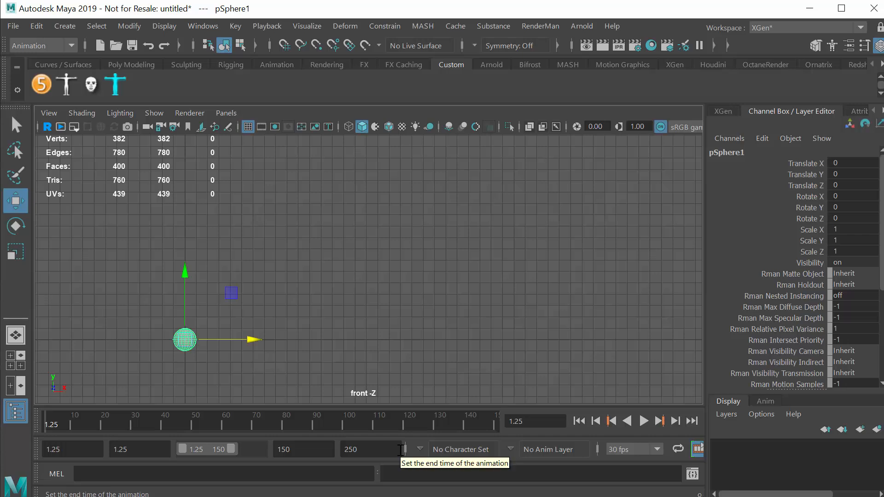
# - Set the playback range to end at frame 60, and both the animation and playback start times to 0
pyautogui.doubleClick(306, 449)
pyautogui.write('60')
pyautogui.press('Return')
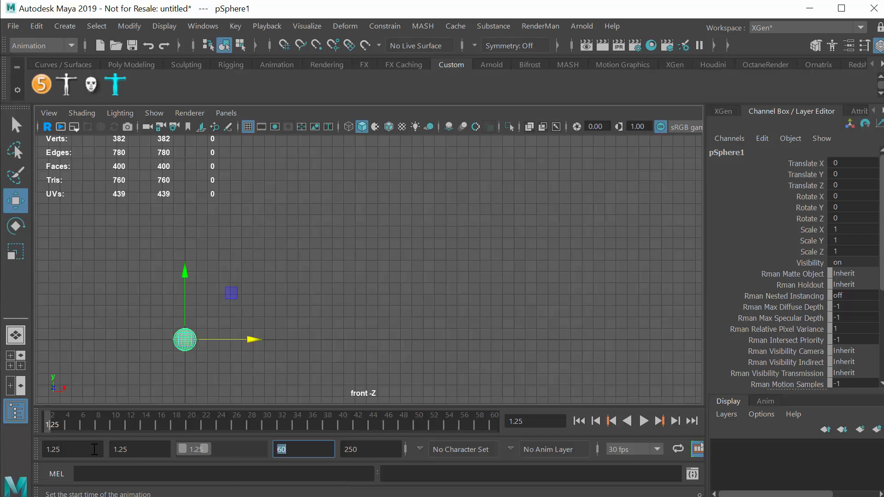
pyautogui.doubleClick(69, 449)
pyautogui.write('0')
pyautogui.press('Tab')
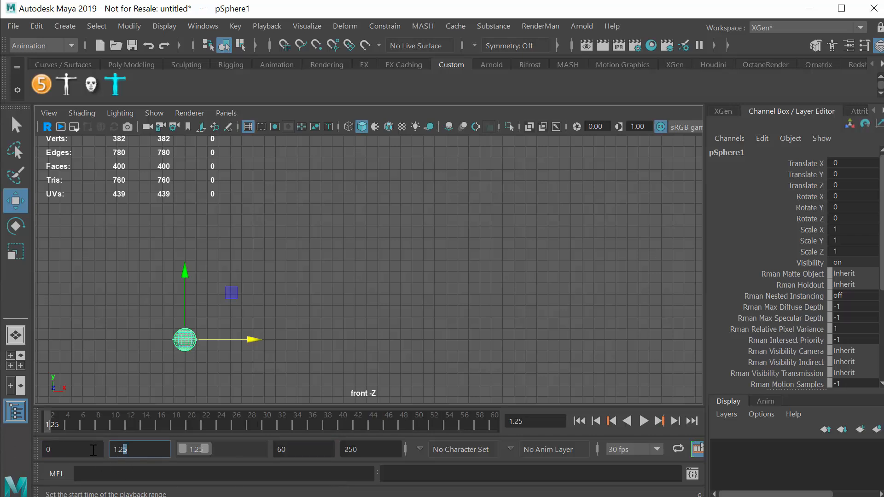
pyautogui.write('0')
pyautogui.press('Return')
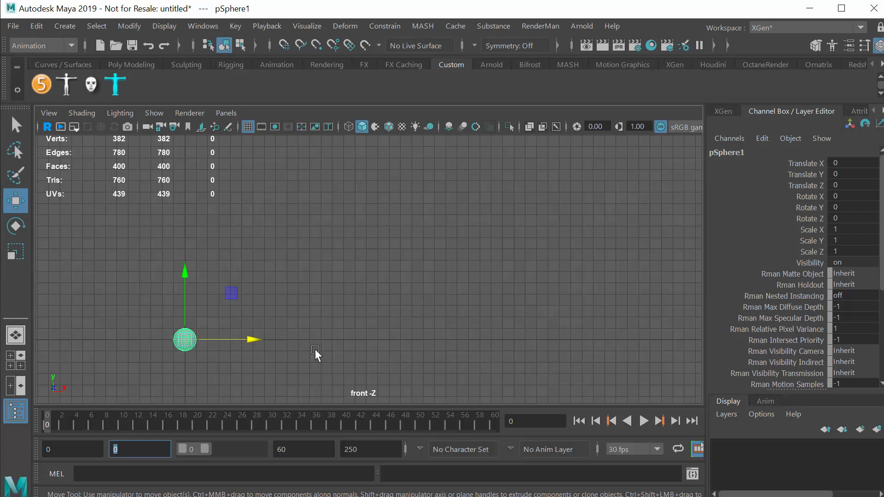
# - Raise the sphere at frame 0 to a Translate Y of about 18.87, with Translate X at about -0.12
pyautogui.moveTo(265, 279); pyautogui.dragTo(265, 283, button='middle')
pyautogui.moveTo(184, 266); pyautogui.dragTo(185, 110)
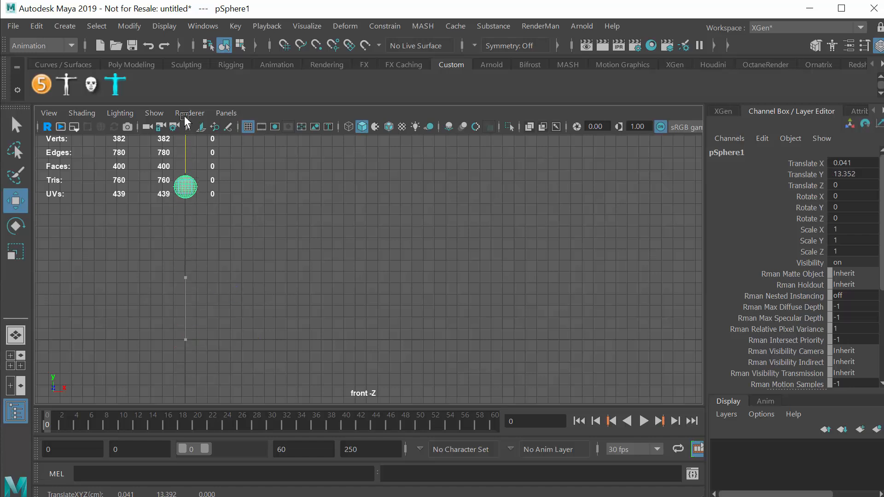
pyautogui.keyDown('alt'); pyautogui.moveTo(299, 220); pyautogui.dragTo(270, 239, button='middle'); pyautogui.keyUp('alt')
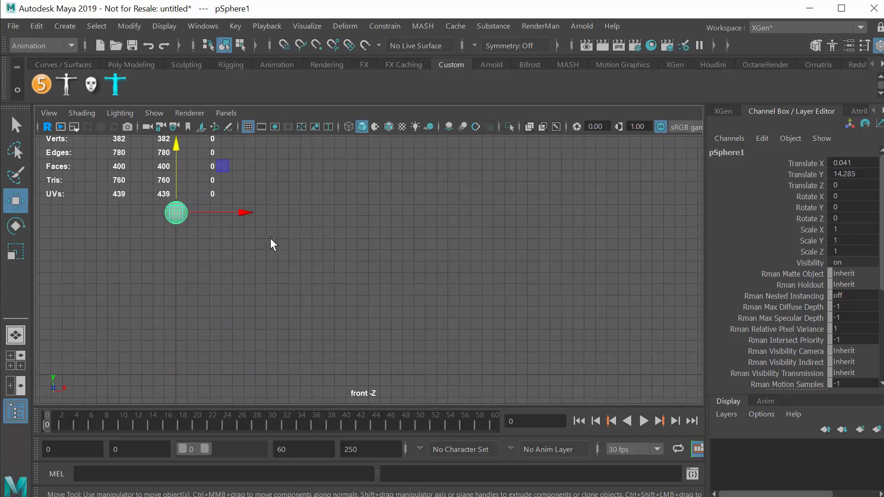
pyautogui.moveTo(178, 147); pyautogui.dragTo(179, 124)
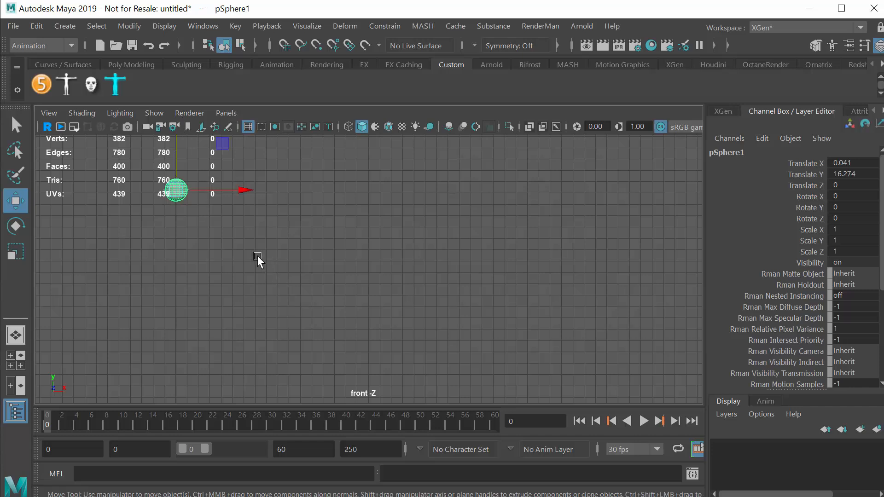
pyautogui.moveTo(183, 150); pyautogui.dragTo(175, 115)
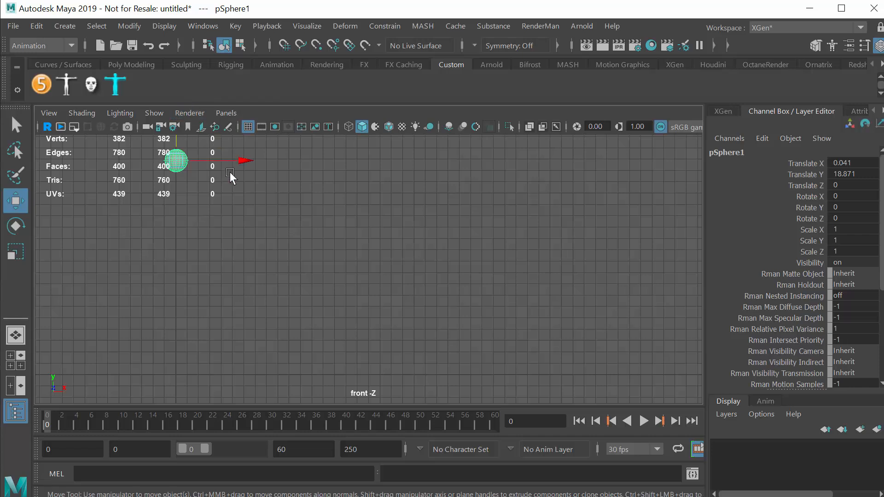
pyautogui.moveTo(242, 160)
pyautogui.mouseDown()
pyautogui.moveTo(358, 167)
pyautogui.moveTo(241, 164)
pyautogui.mouseUp()
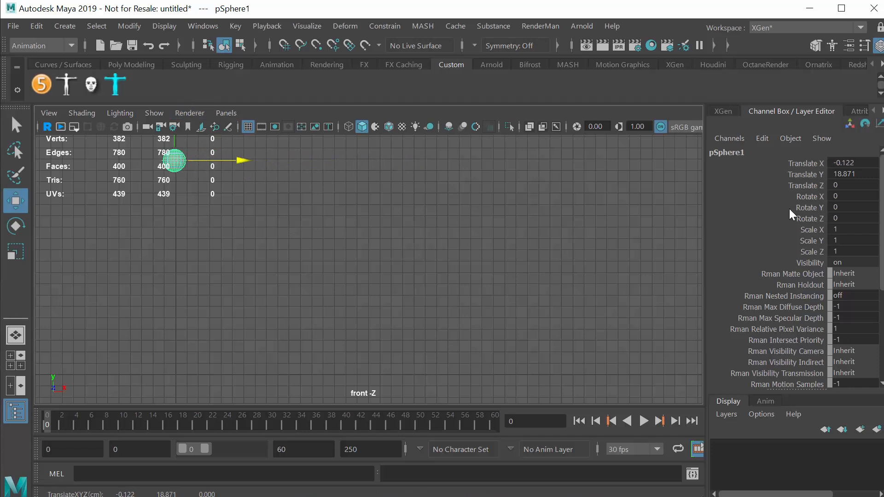
# - Select the sphere's Translate X and Translate Y channels and open their channel commands
pyautogui.moveTo(804, 166); pyautogui.dragTo(805, 177)
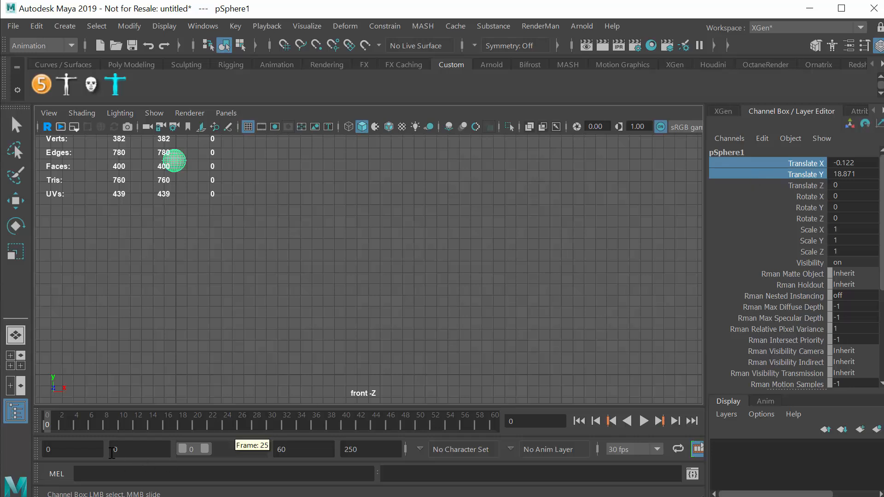
pyautogui.rightClick(757, 165)
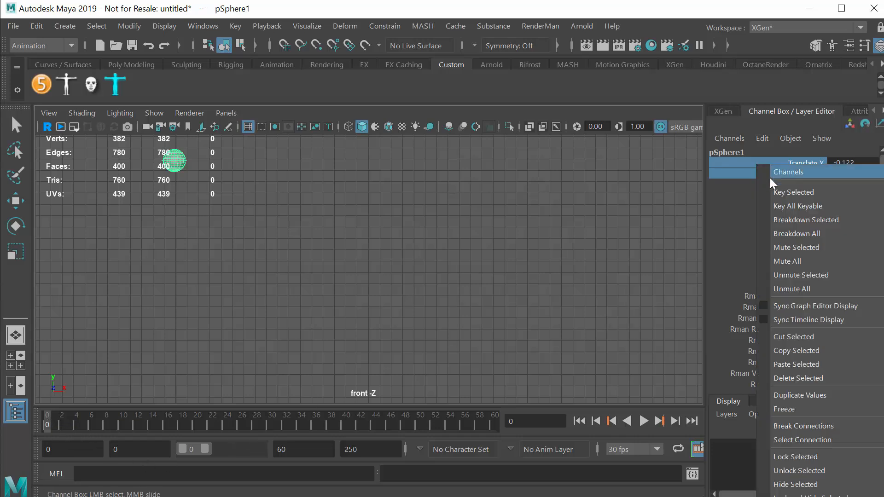
# - Key the sphere's Translate X and Translate Y channels at frame 0
pyautogui.click(774, 190)
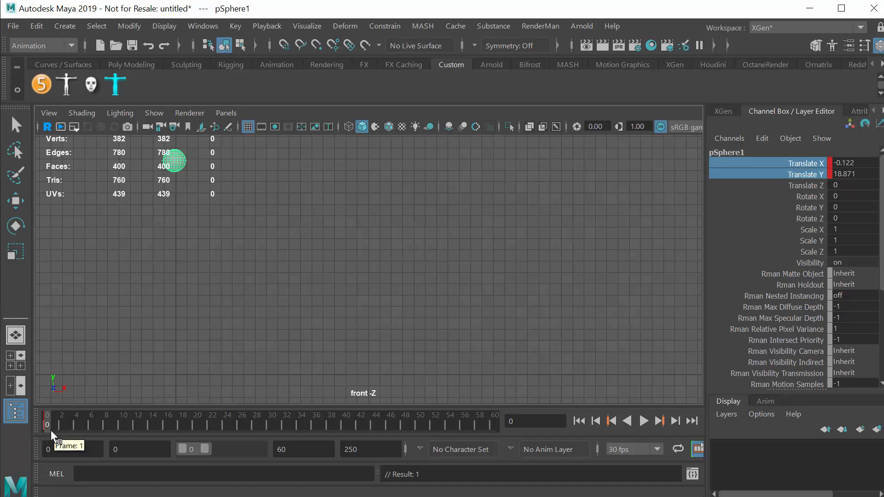
pyautogui.hotkey('alt', 'v')
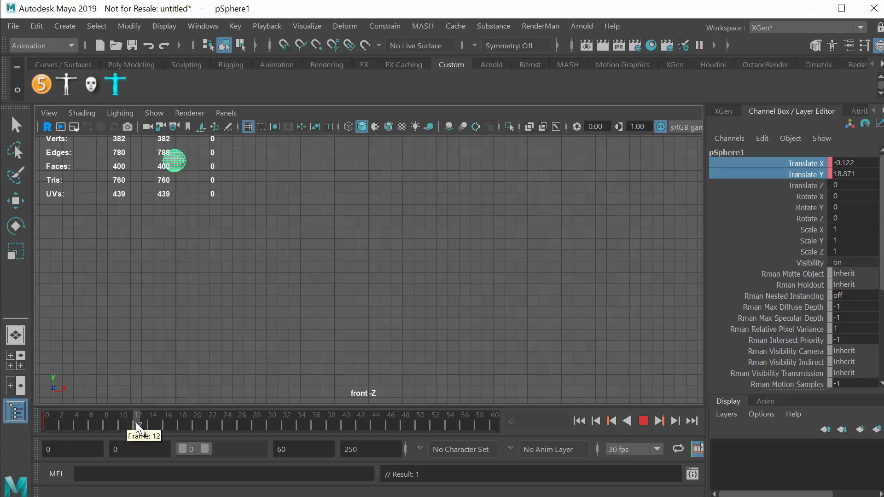
# - At frame 15, move the sphere to about X 15.99, Y 0 and key its Translate X and Y channels
pyautogui.click(159, 430)
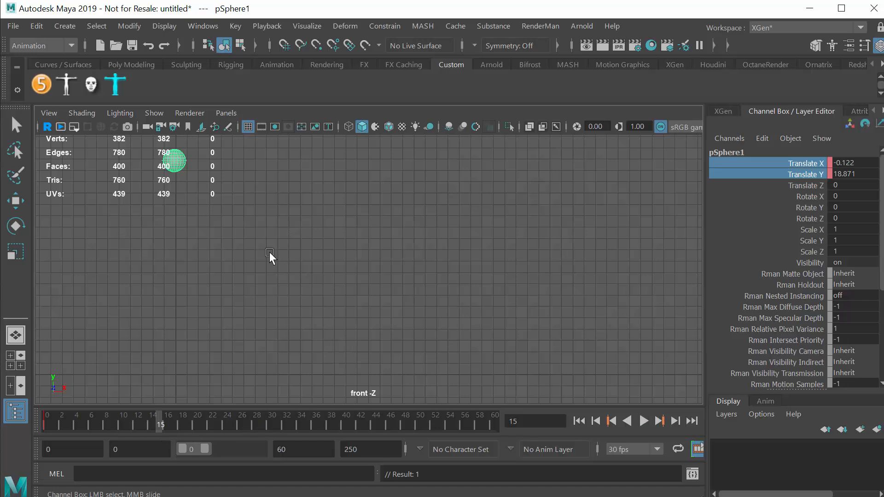
pyautogui.click(15, 200)
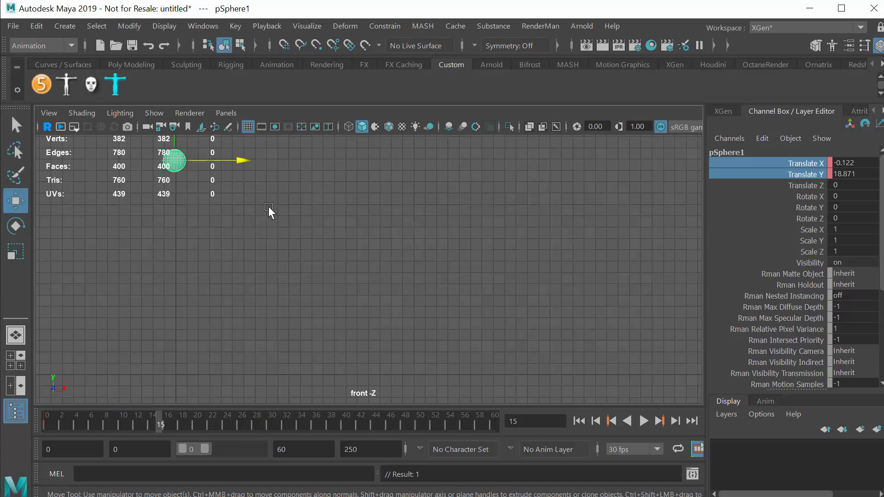
pyautogui.keyDown('alt'); pyautogui.moveTo(281, 191); pyautogui.dragTo(284, 240, button='middle'); pyautogui.keyUp('alt')
pyautogui.moveTo(222, 163); pyautogui.dragTo(402, 324)
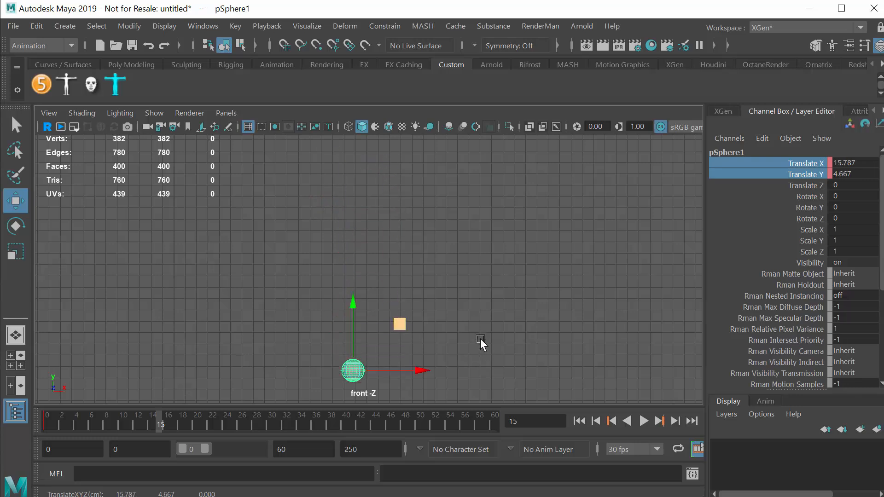
pyautogui.keyDown('alt'); pyautogui.moveTo(479, 339); pyautogui.dragTo(488, 248, button='middle'); pyautogui.keyUp('alt')
pyautogui.moveTo(409, 238); pyautogui.dragTo(409, 291)
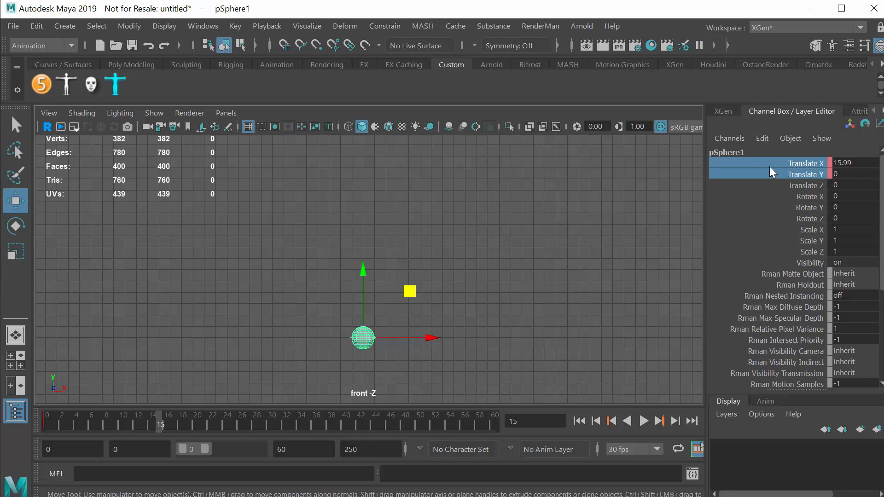
pyautogui.rightClick(743, 162)
pyautogui.click(773, 189)
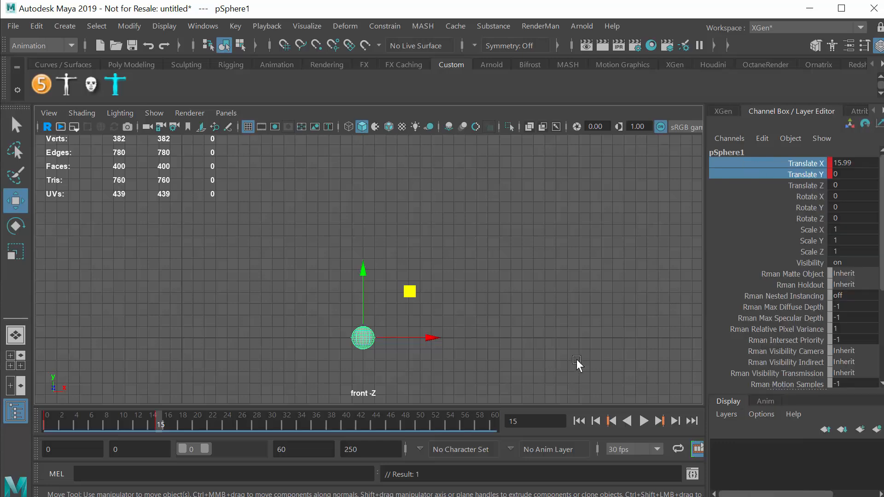
# - At frame 31, move the sphere to about X 36.39, Y 12.93 and key its Translate X and Y channels
pyautogui.keyDown('alt'); pyautogui.moveTo(562, 355); pyautogui.dragTo(375, 357, button='right'); pyautogui.keyUp('alt')
pyautogui.keyDown('alt'); pyautogui.moveTo(446, 294); pyautogui.dragTo(391, 338, button='middle'); pyautogui.keyUp('alt')
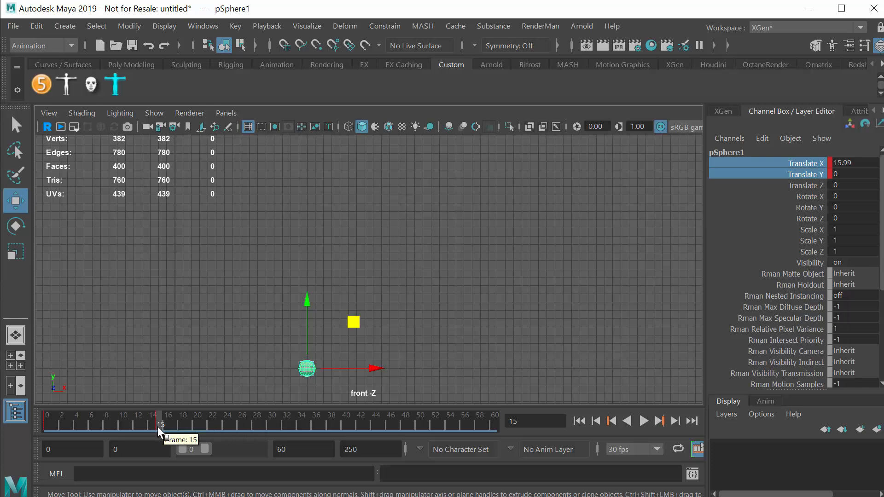
pyautogui.moveTo(159, 426); pyautogui.dragTo(275, 421)
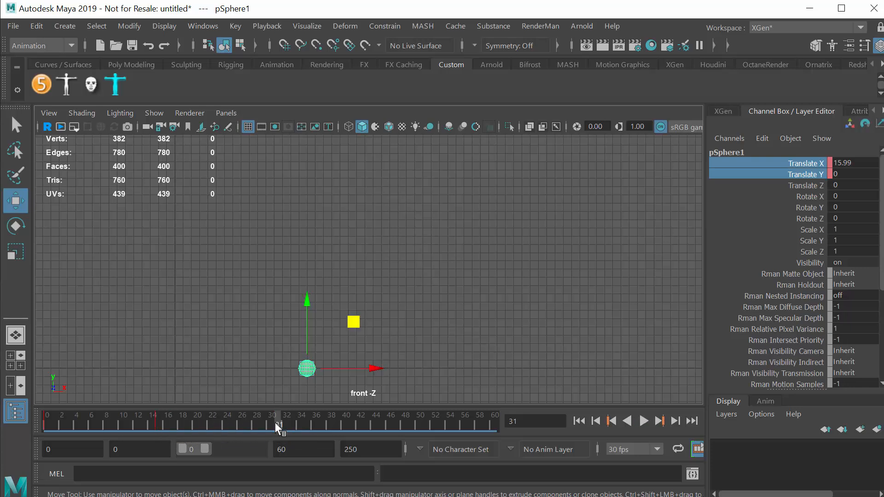
pyautogui.moveTo(373, 369); pyautogui.dragTo(542, 367)
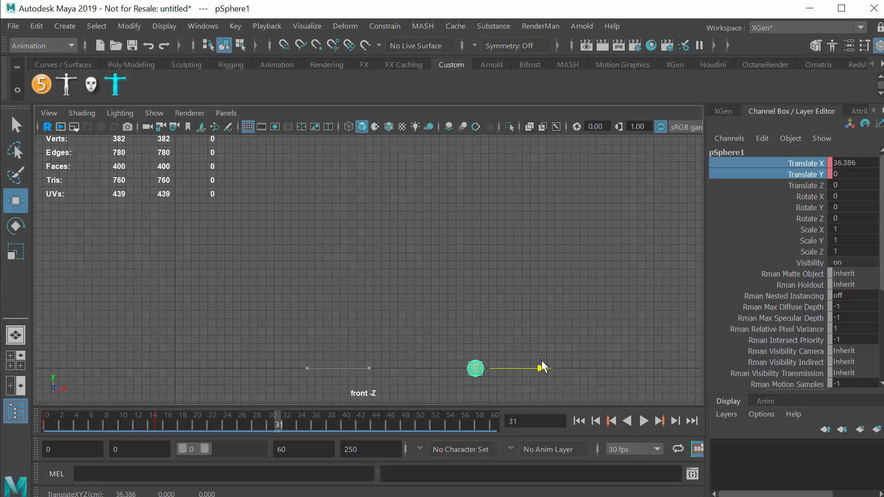
pyautogui.moveTo(478, 305); pyautogui.dragTo(469, 190)
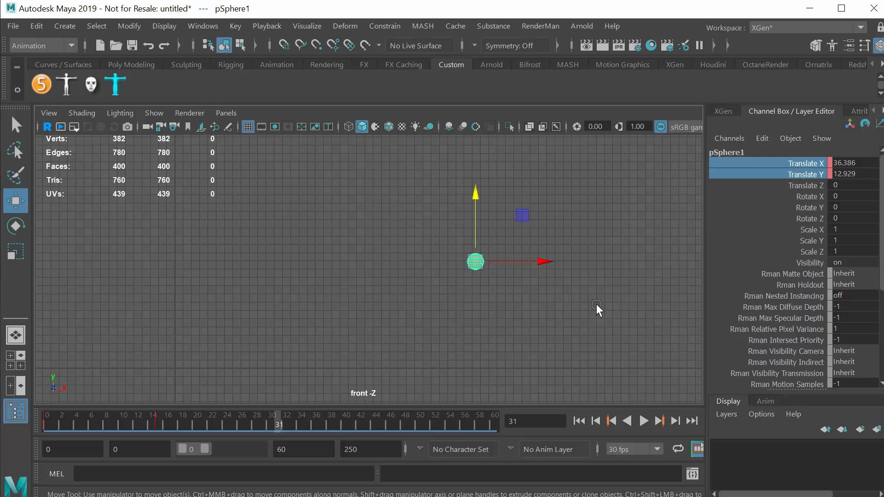
pyautogui.rightClick(768, 172)
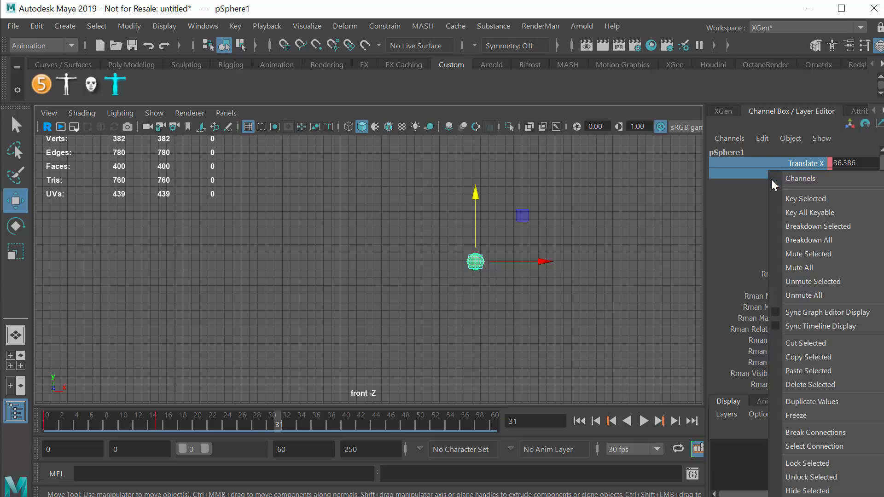
pyautogui.click(801, 199)
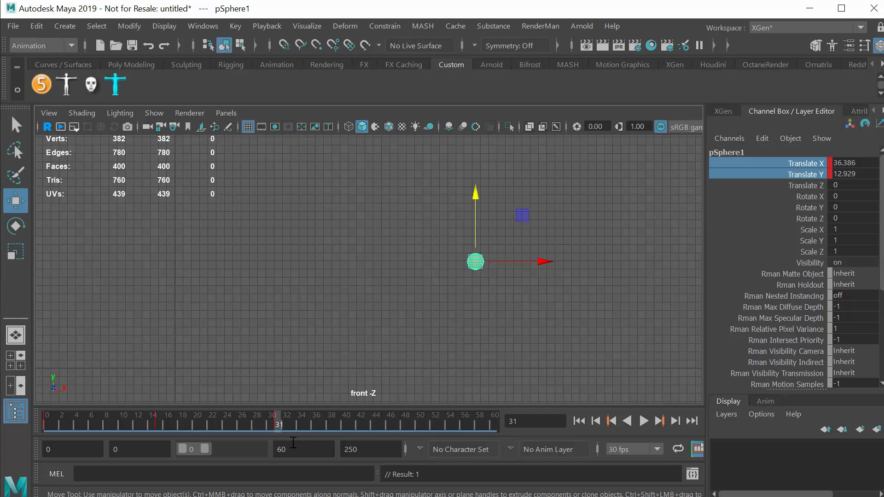
# - At frame 45, move the sphere to about X 52.6, Y 0 and key its Translate X and Y channels
pyautogui.moveTo(278, 423); pyautogui.dragTo(382, 420)
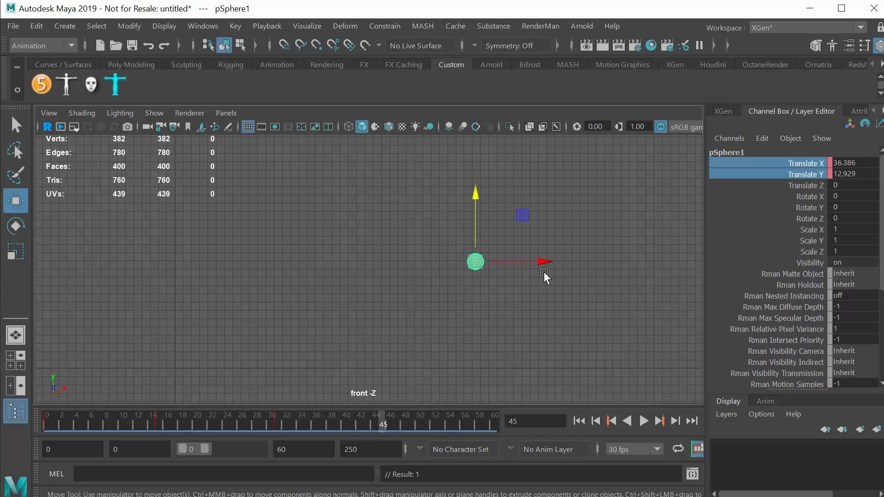
pyautogui.moveTo(543, 259); pyautogui.dragTo(677, 259)
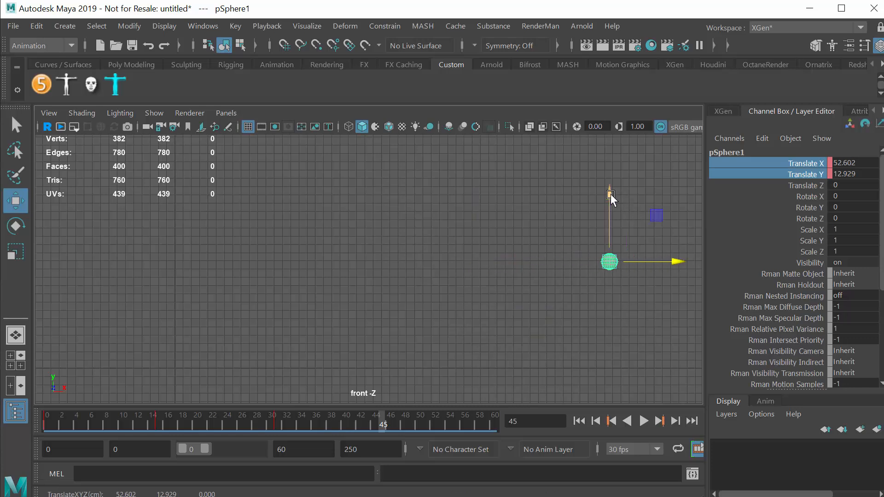
pyautogui.moveTo(610, 195); pyautogui.dragTo(608, 300)
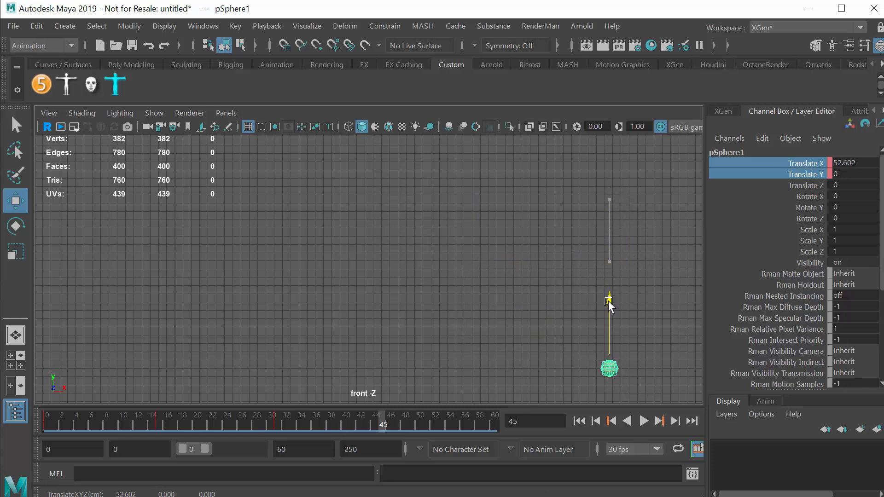
pyautogui.rightClick(761, 173)
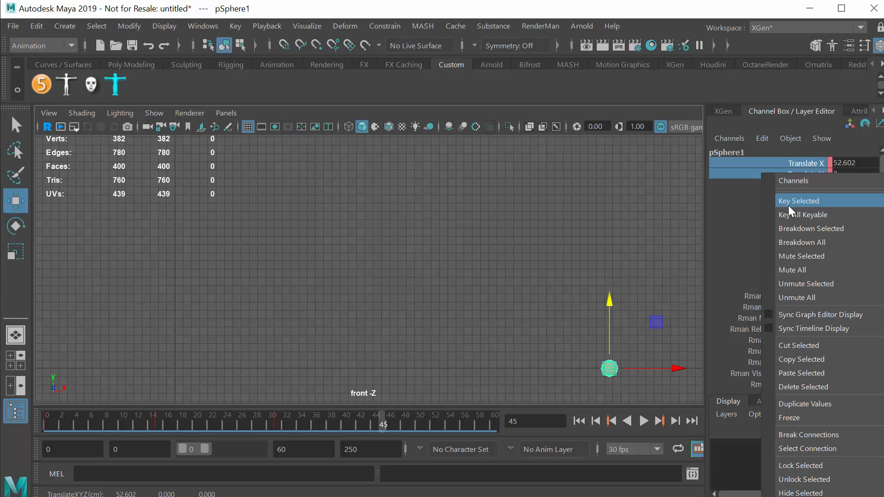
pyautogui.click(788, 206)
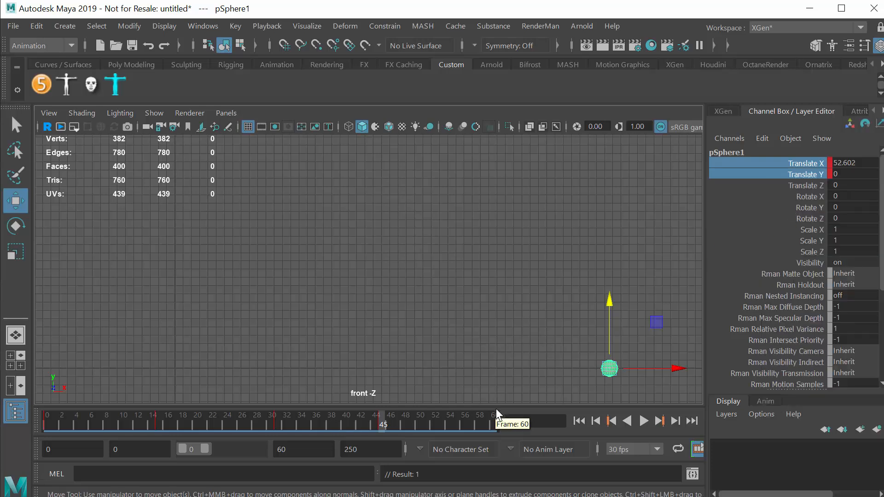
# - At frame 60, move the sphere to about X 71.77, Y 11.37 and key its Translate X and Y channels
pyautogui.keyDown('alt'); pyautogui.moveTo(502, 357); pyautogui.dragTo(388, 357, button='middle'); pyautogui.keyUp('alt')
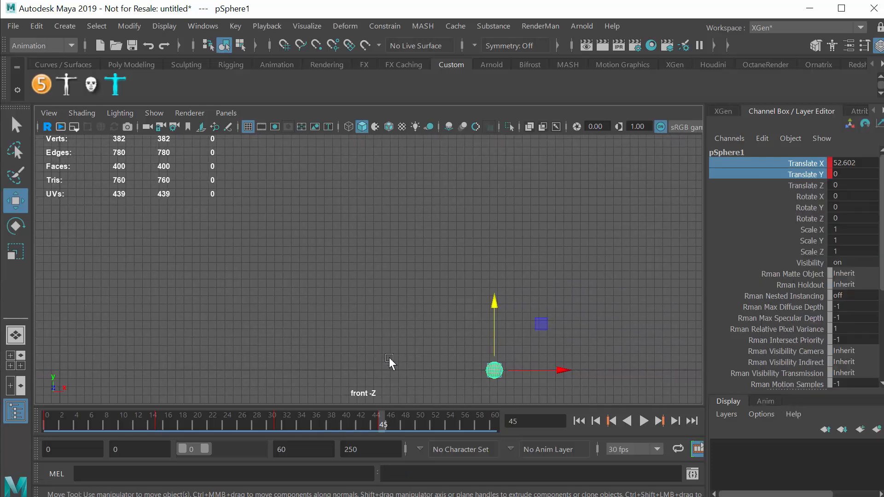
pyautogui.moveTo(381, 418); pyautogui.dragTo(501, 419)
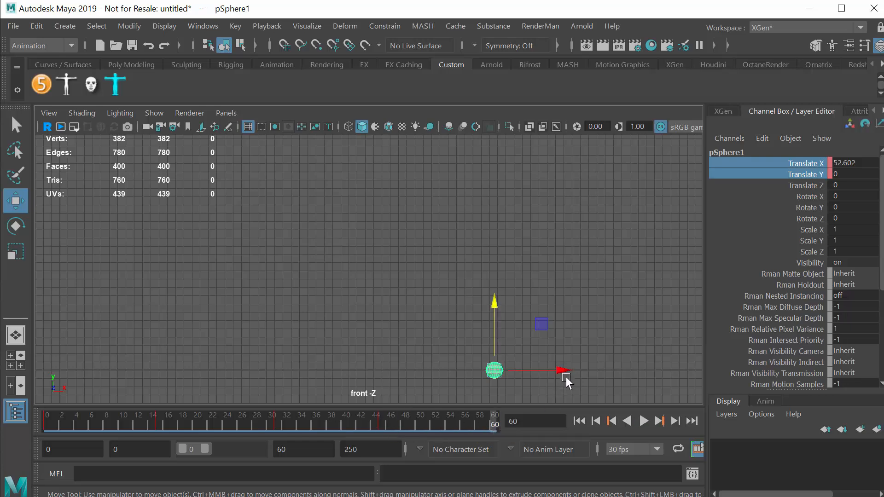
pyautogui.moveTo(565, 377); pyautogui.dragTo(722, 363)
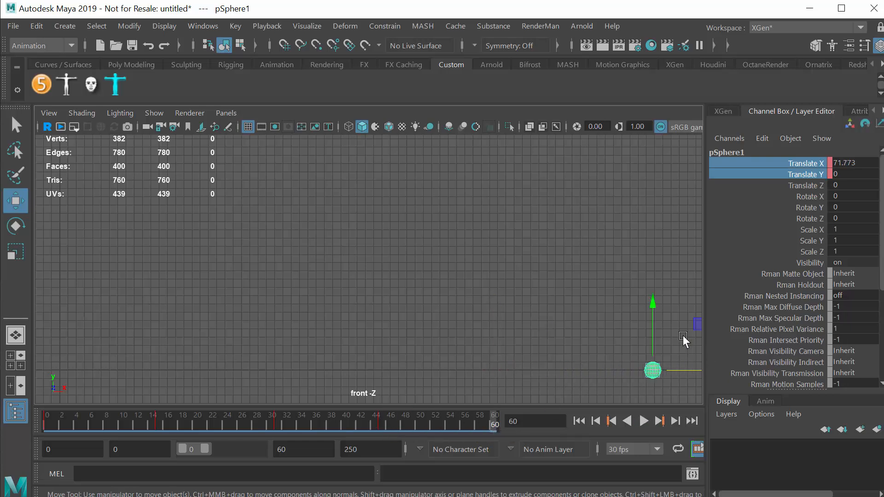
pyautogui.moveTo(652, 302); pyautogui.dragTo(651, 207)
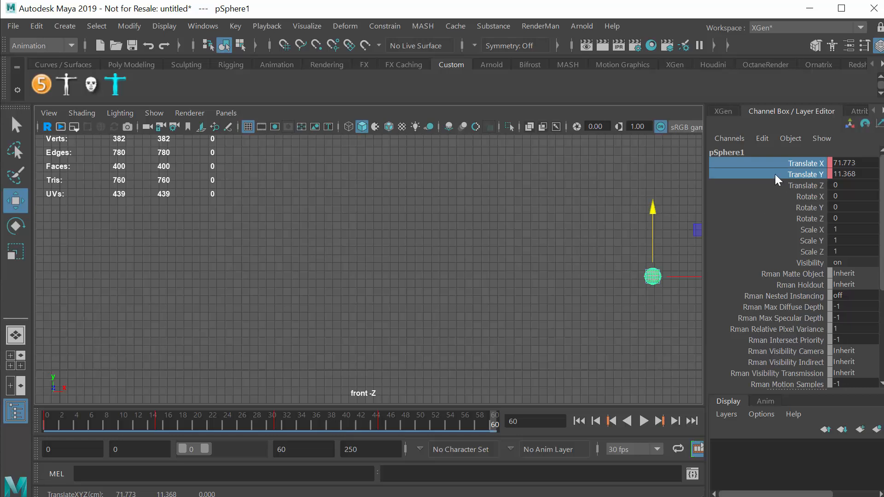
pyautogui.rightClick(775, 174)
pyautogui.click(796, 199)
# - Play the bounce animation from the first frame to review the motion, and stop playback
pyautogui.click(576, 420)
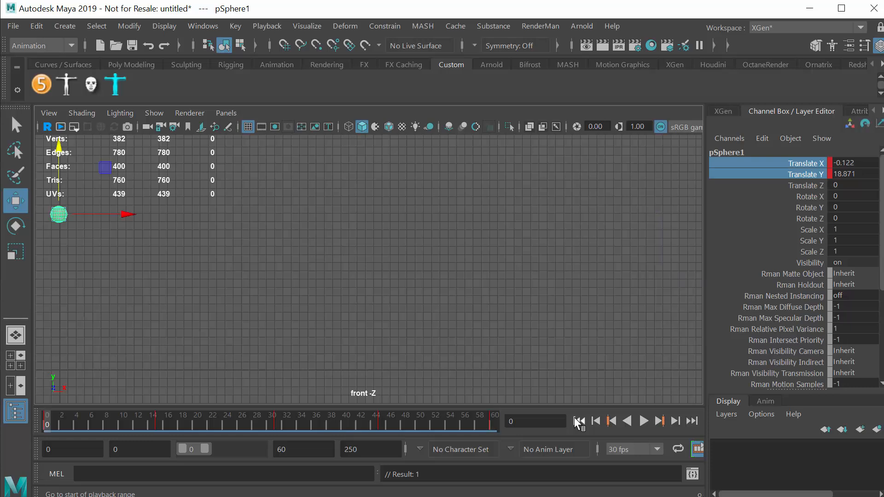
pyautogui.click(647, 419)
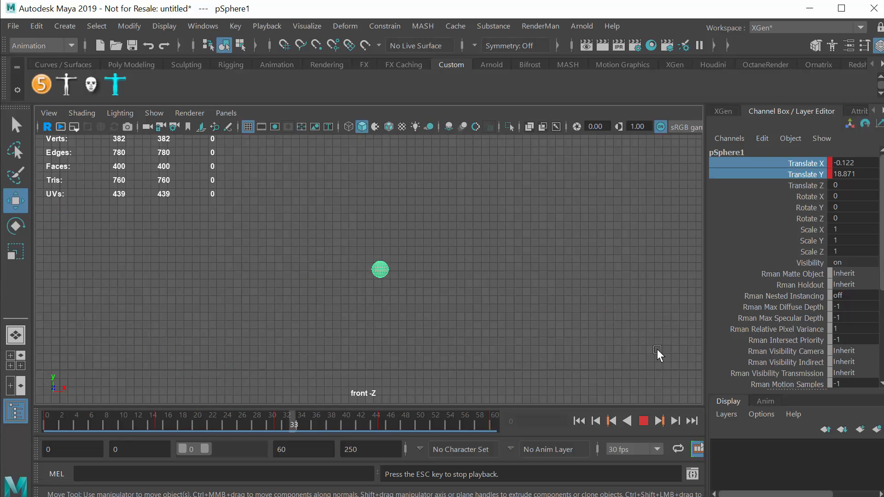
pyautogui.click(644, 418)
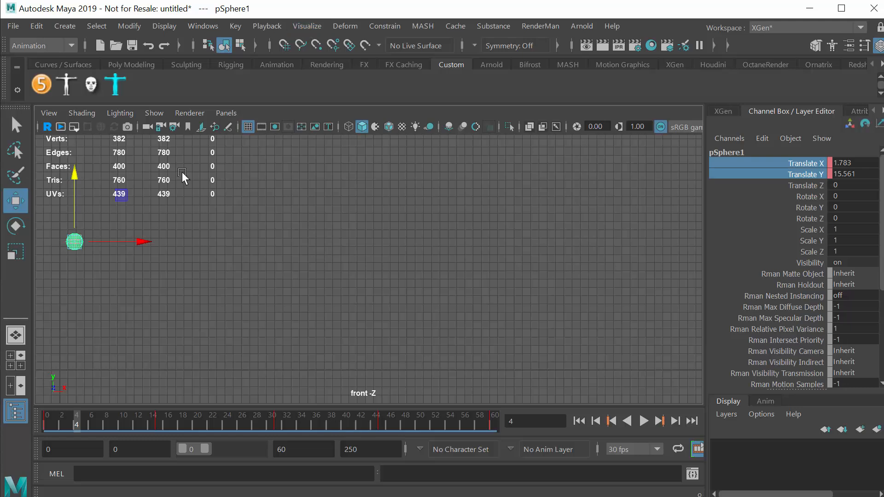
# - Create an editable motion trail for the sphere with the Time Slider range and Always draw pinning, and scrub back to frame 0
pyautogui.click(308, 28)
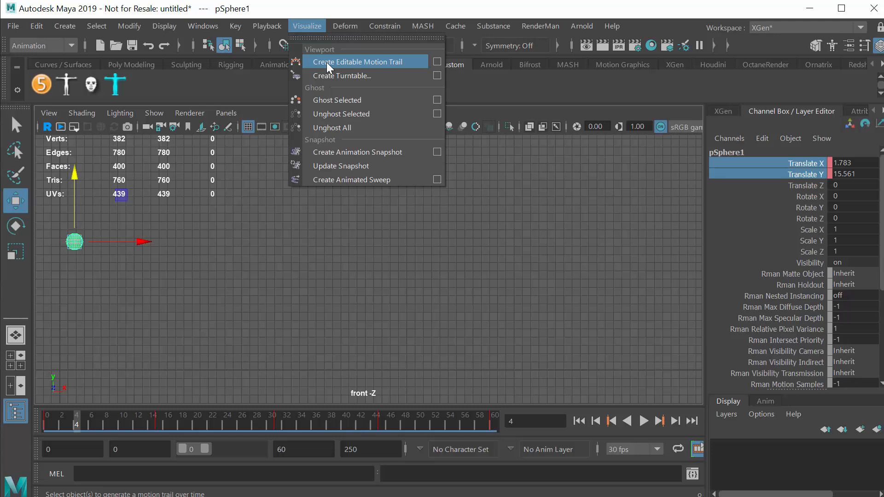
pyautogui.click(435, 62)
pyautogui.moveTo(455, 19); pyautogui.dragTo(334, 136)
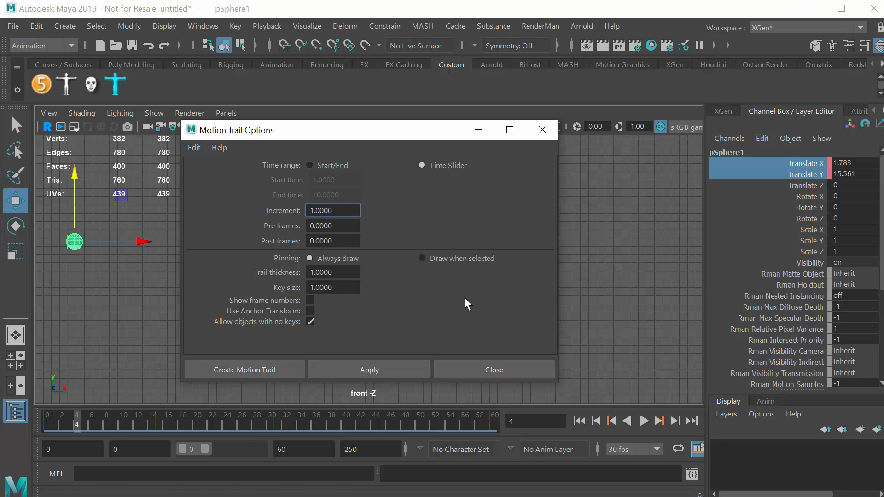
pyautogui.click(264, 370)
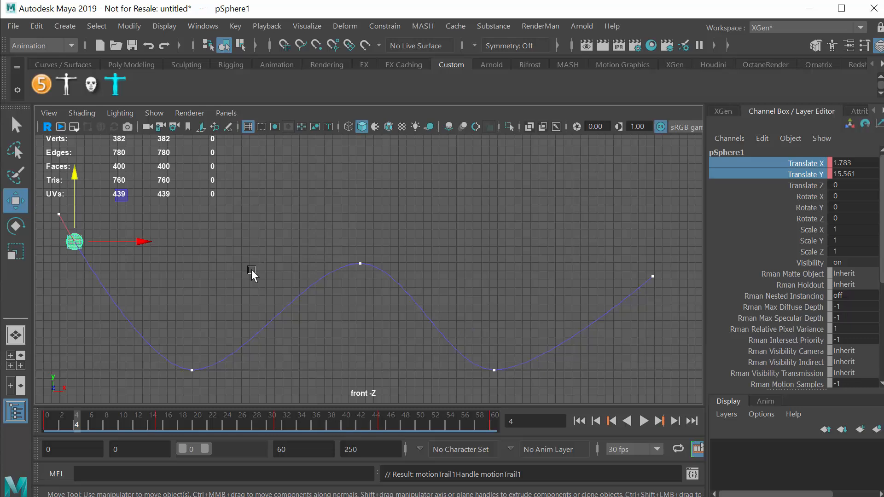
pyautogui.hotkey('alt', 'v')
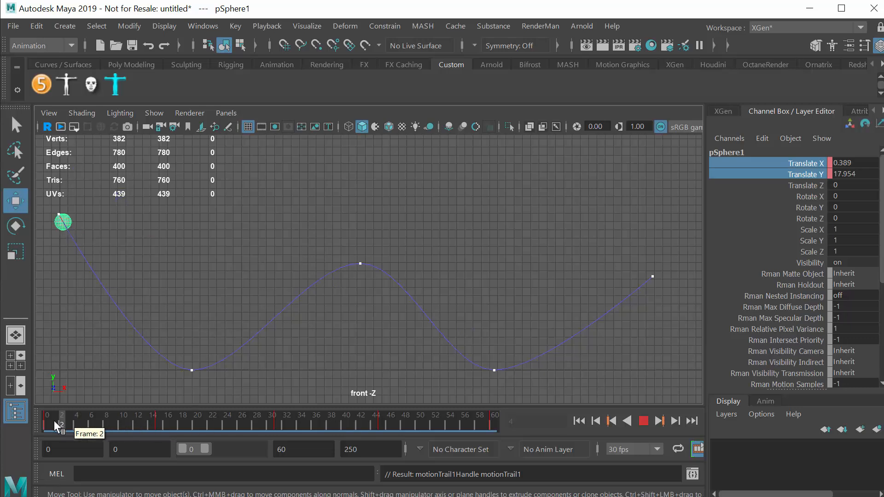
pyautogui.moveTo(416, 410); pyautogui.dragTo(27, 416)
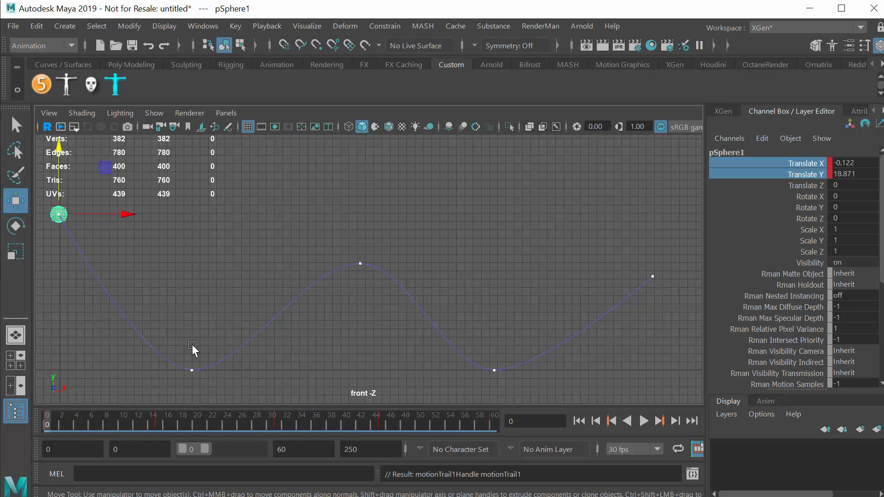
# - Shift the motion trail's two lower keys horizontally toward the trail's start, placing the frame 45 key at about X 41.6
pyautogui.moveTo(487, 349); pyautogui.dragTo(504, 383)
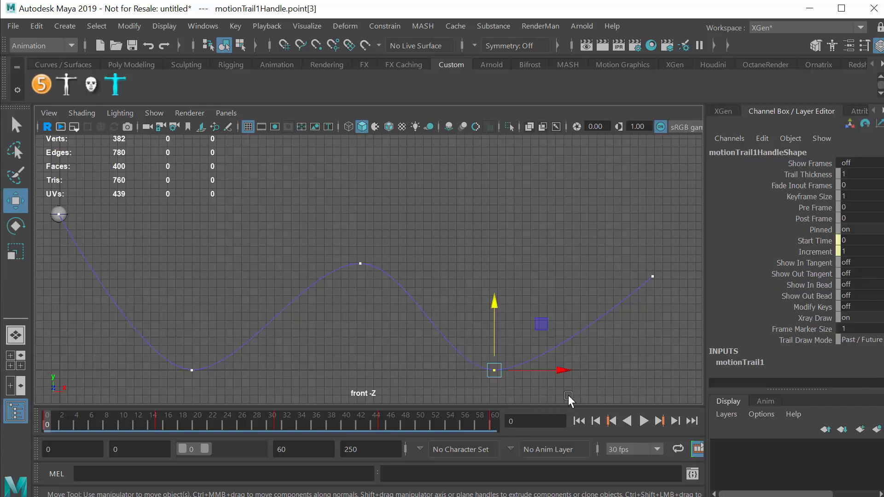
pyautogui.moveTo(562, 370); pyautogui.dragTo(475, 367)
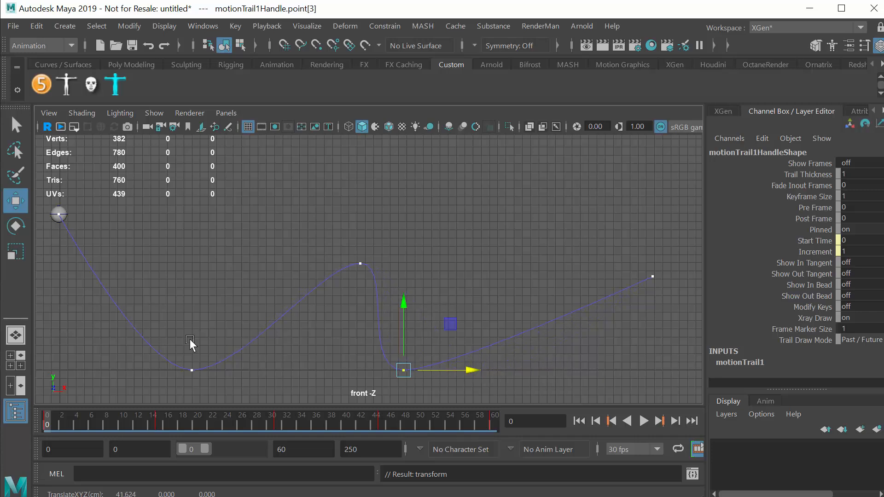
pyautogui.click(194, 368)
pyautogui.moveTo(256, 371); pyautogui.dragTo(168, 370)
# - Shift the motion trail's two lower keys away from its start for even arcs, and raise the middle peak key to about Y 14.04
pyautogui.click(403, 370)
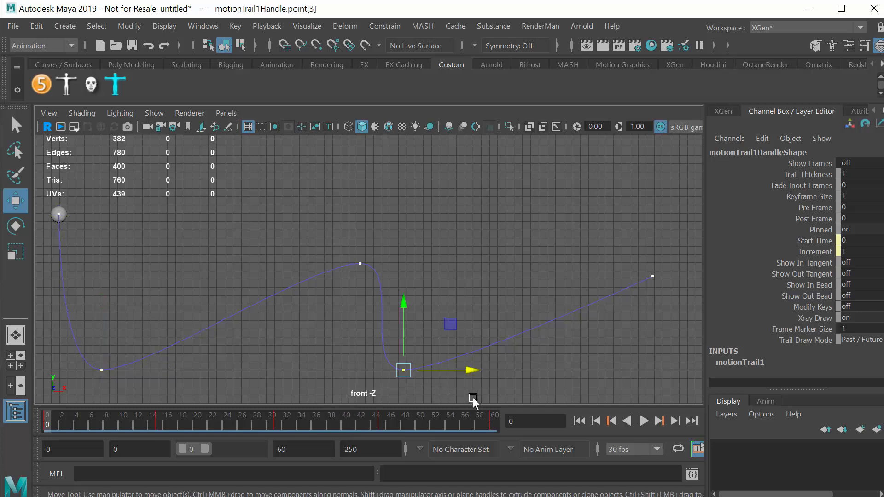
pyautogui.moveTo(468, 370); pyautogui.dragTo(562, 368)
pyautogui.click(102, 370)
pyautogui.moveTo(172, 369); pyautogui.dragTo(244, 370)
pyautogui.click(359, 263)
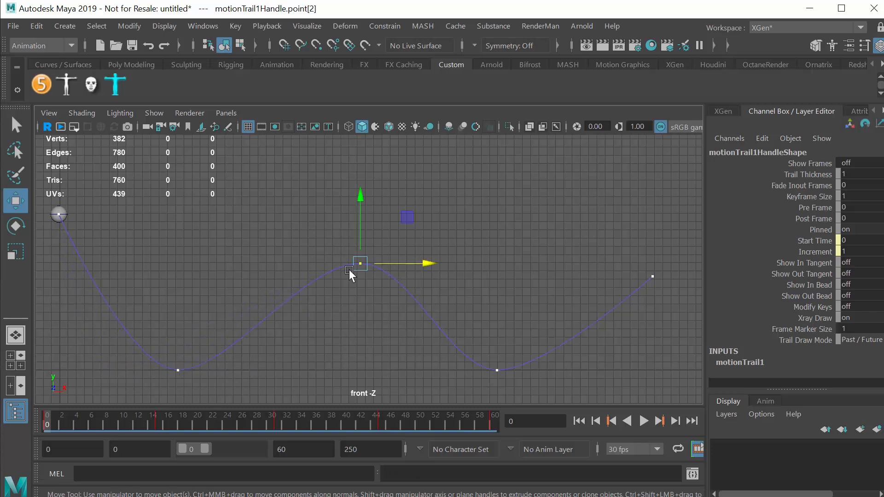
pyautogui.moveTo(364, 197); pyautogui.dragTo(350, 185)
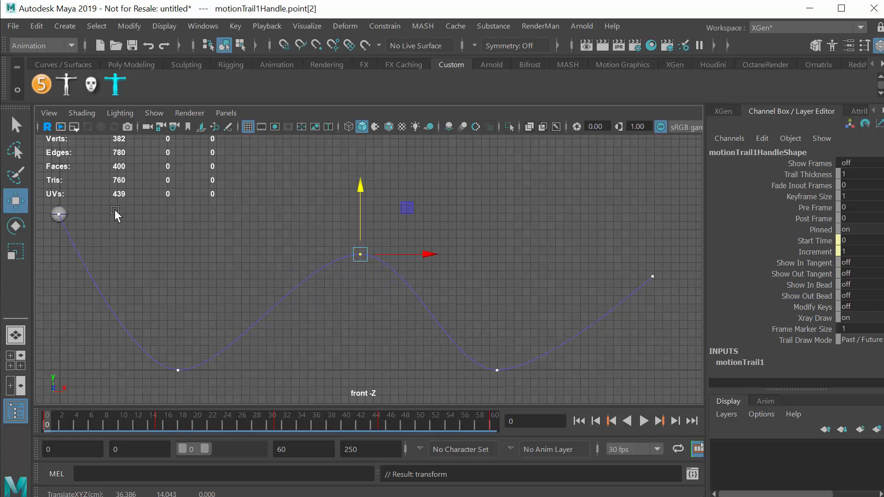
# - Lower the motion trail's last key to about Y 10.09 and shift the middle peak key slightly toward the start, to about X 36.1
pyautogui.click(649, 273)
pyautogui.moveTo(655, 209); pyautogui.dragTo(655, 219)
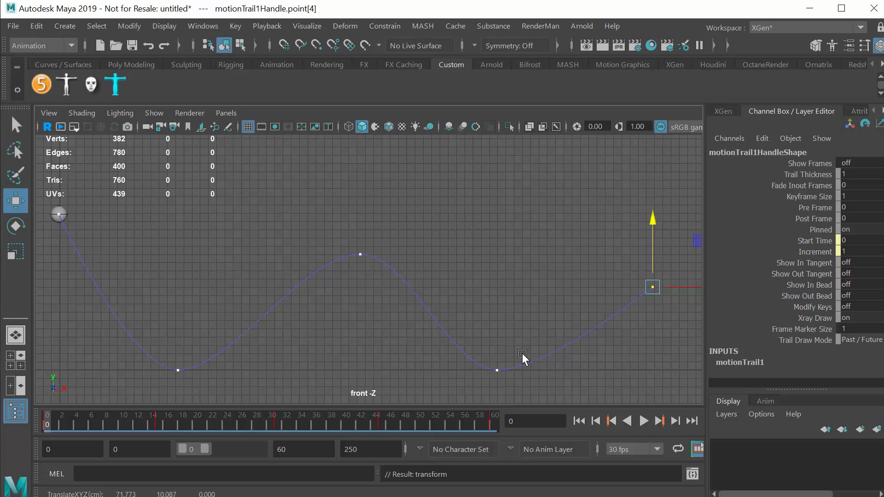
pyautogui.click(360, 254)
pyautogui.moveTo(427, 257); pyautogui.dragTo(424, 255)
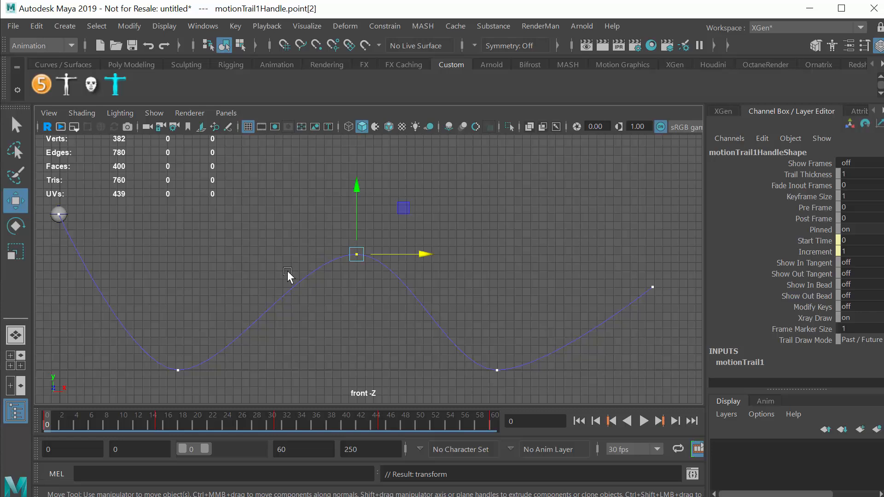
# - Open the Graph Editor for the sphere, isolate its Translate X curve, and place the window above the timeline
pyautogui.click(59, 214)
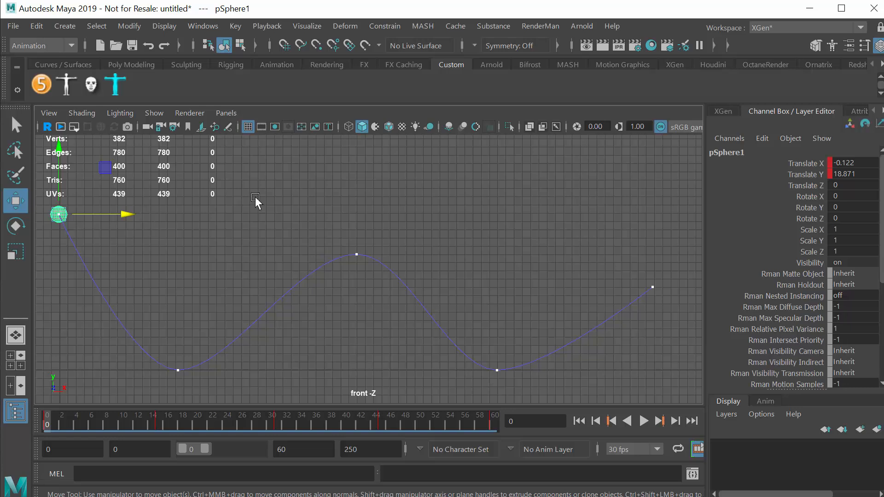
pyautogui.click(201, 27)
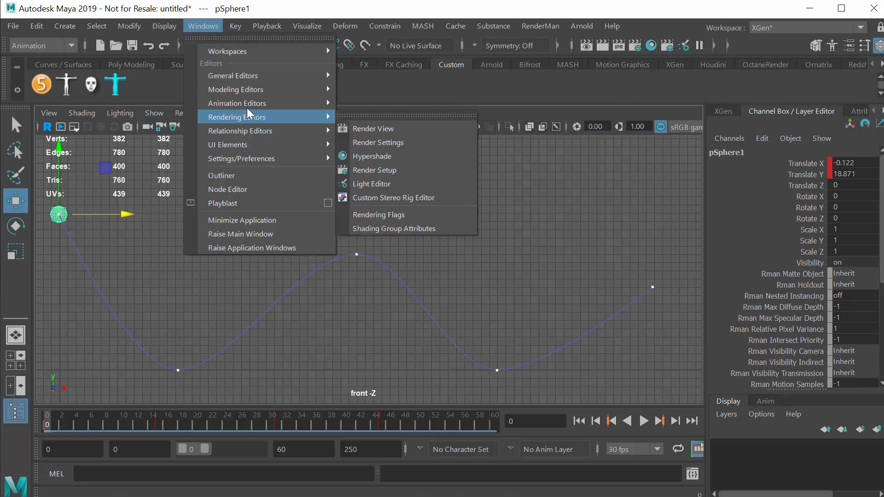
pyautogui.moveTo(252, 104)
pyautogui.click(396, 113)
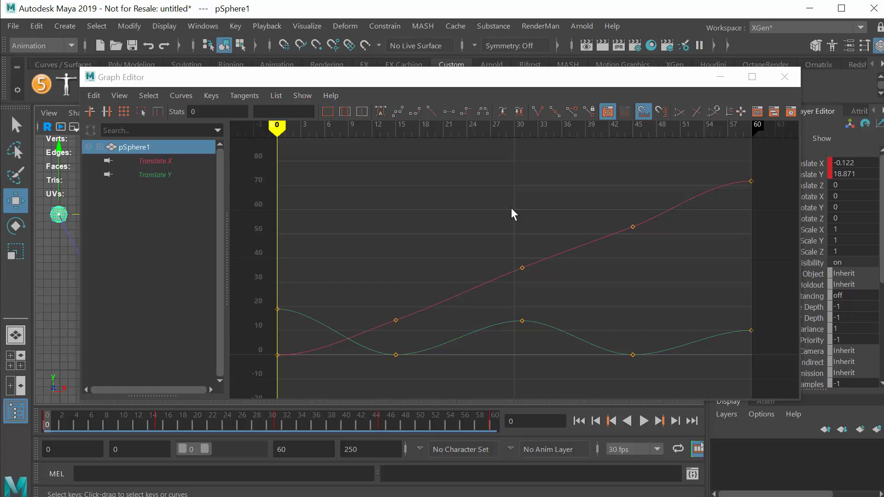
pyautogui.click(159, 161)
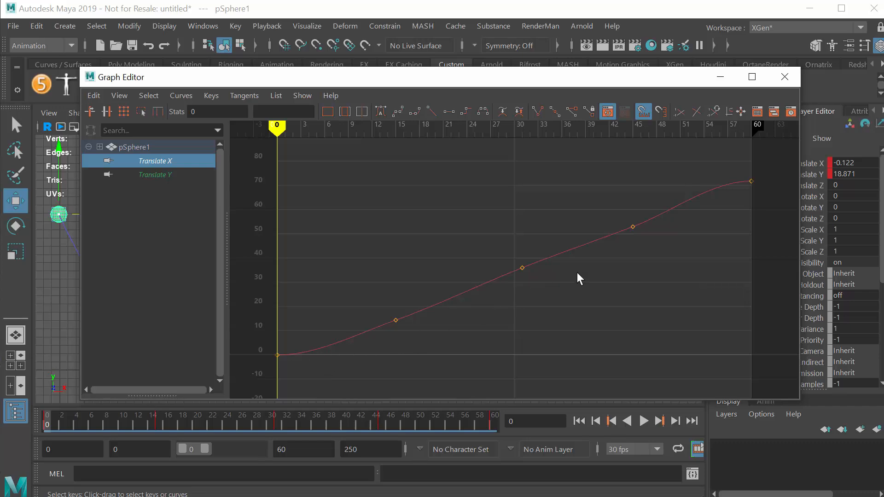
pyautogui.click(785, 77)
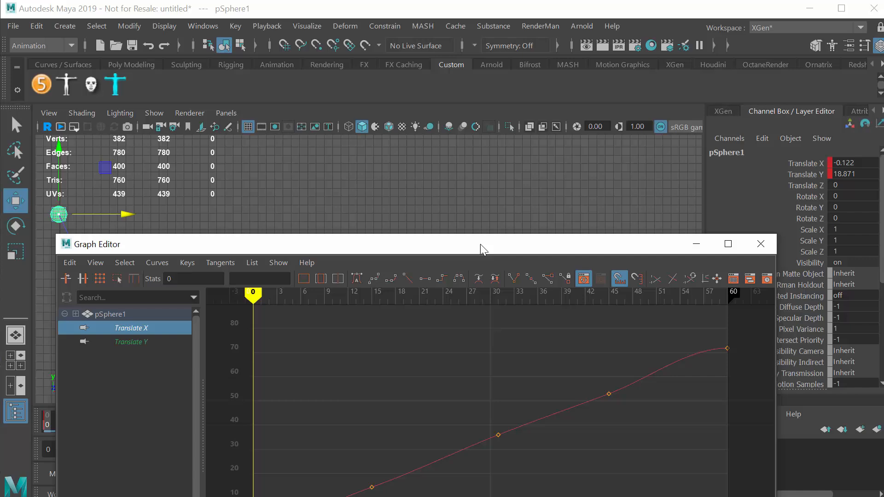
pyautogui.moveTo(480, 244); pyautogui.dragTo(490, 58)
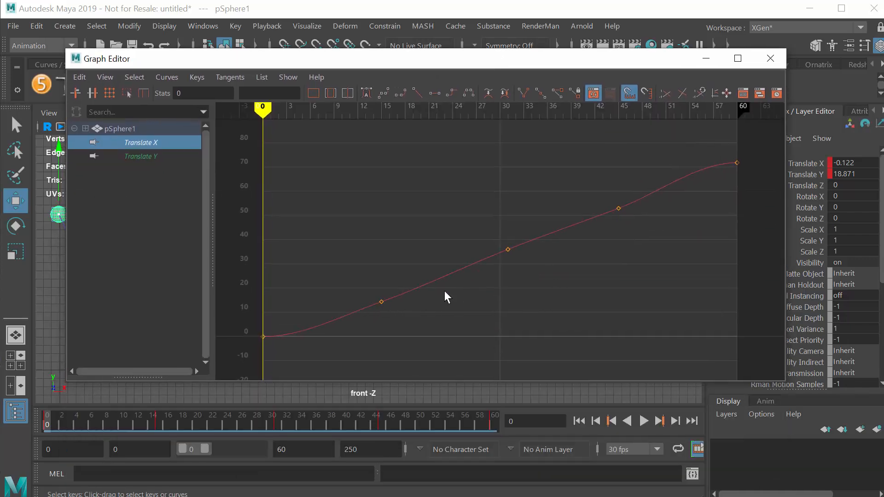
# - Delete the three intermediate Translate X keys at frames 15, 31 and 45, keeping the first and last keys
pyautogui.click(507, 250)
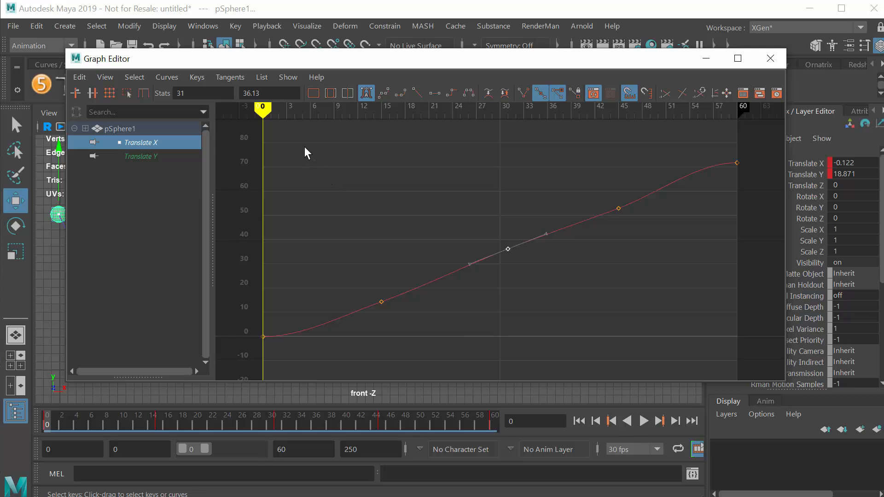
pyautogui.moveTo(305, 146); pyautogui.dragTo(643, 339)
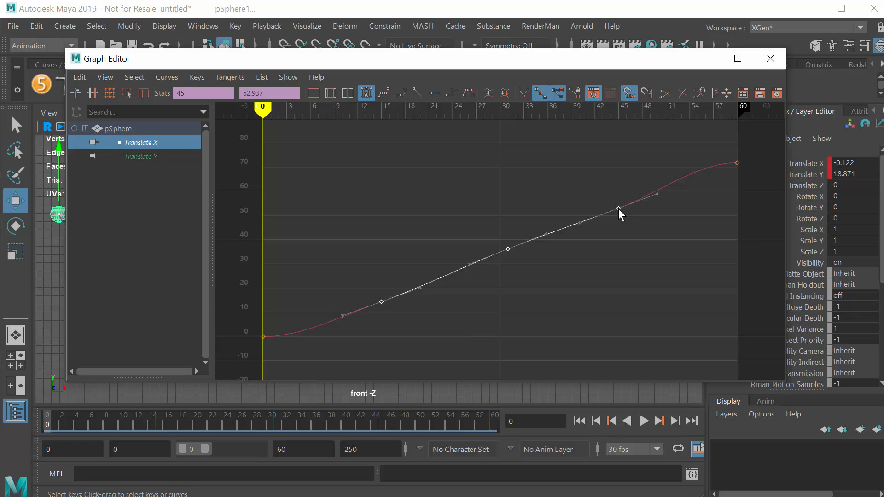
pyautogui.press('Delete')
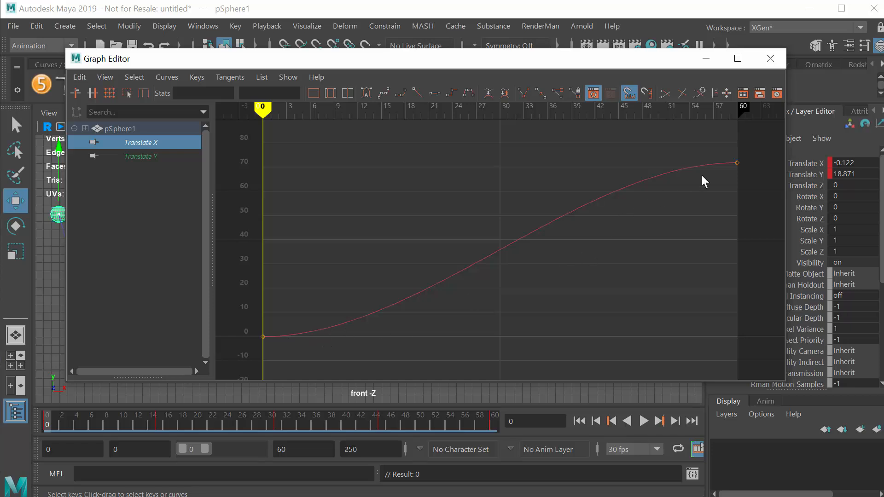
# - Tilt the tangent handles of the Translate X keys at frames 0 and 60 by hand to straighten the curve
pyautogui.moveTo(250, 323); pyautogui.dragTo(300, 370)
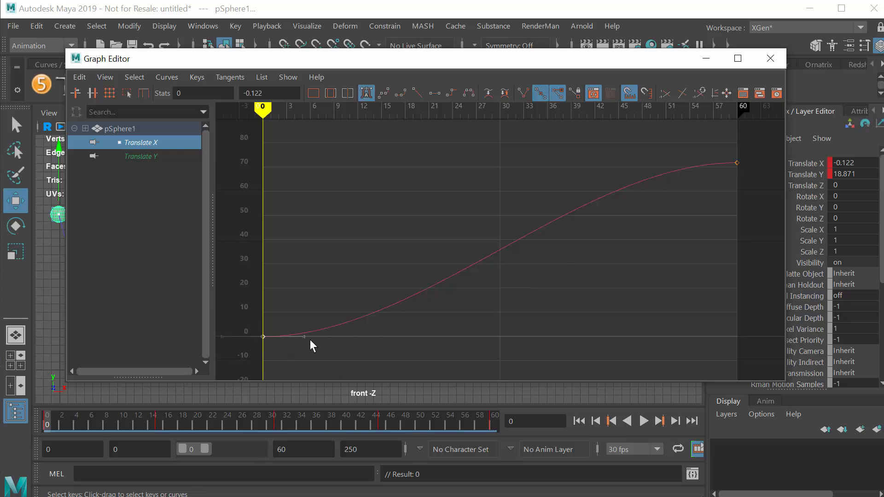
pyautogui.moveTo(304, 336); pyautogui.dragTo(302, 323)
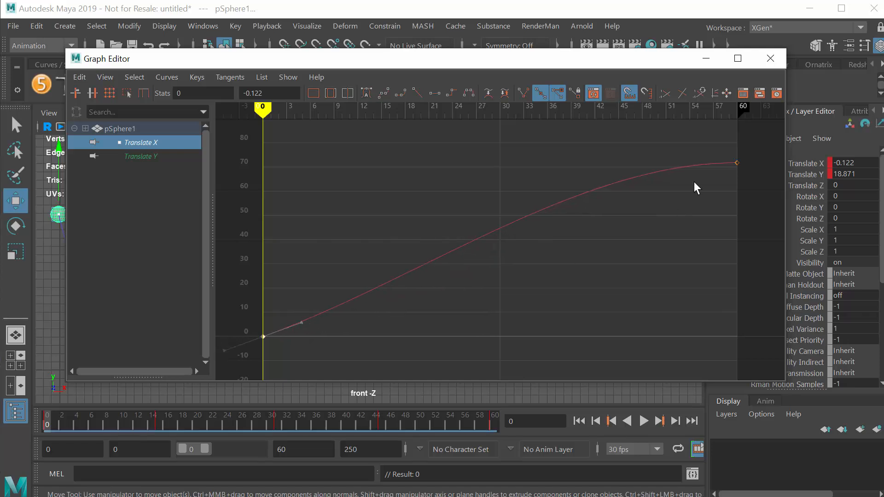
pyautogui.moveTo(715, 150); pyautogui.dragTo(772, 225)
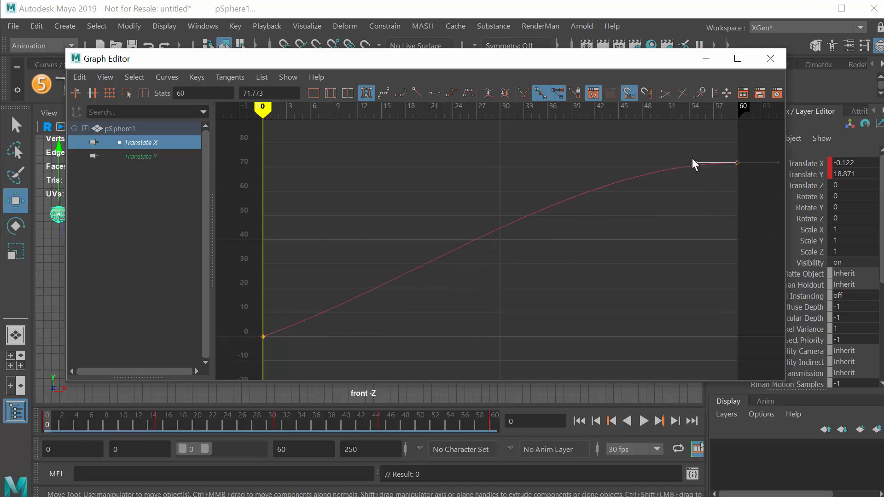
pyautogui.moveTo(696, 165); pyautogui.dragTo(694, 180)
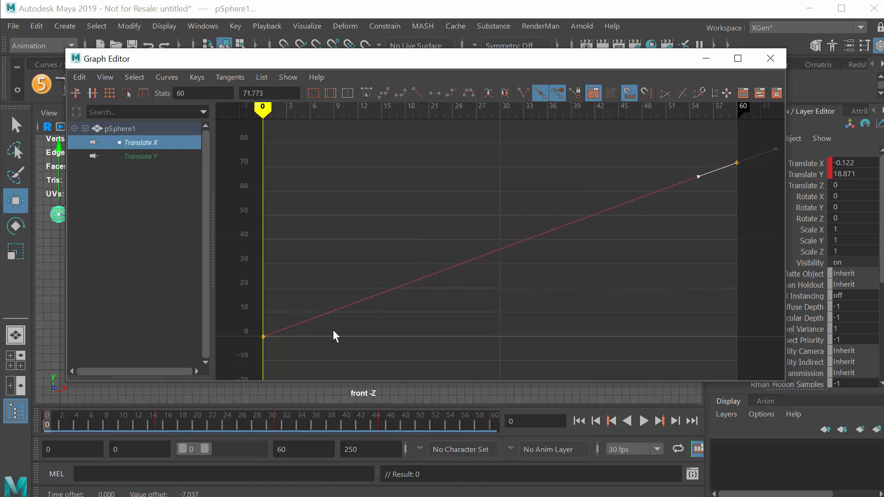
# - Apply linear tangents to the first and last Translate X keys for constant forward motion
pyautogui.moveTo(241, 309); pyautogui.dragTo(302, 373)
pyautogui.click(418, 95)
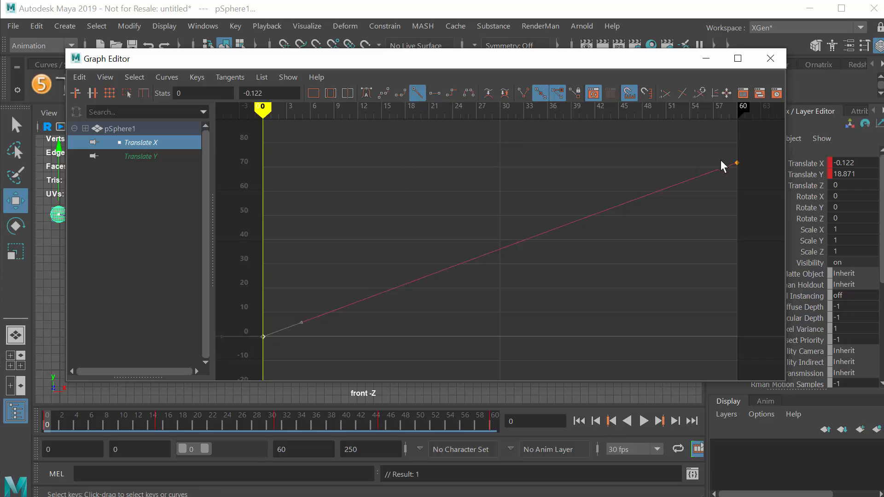
pyautogui.moveTo(721, 167); pyautogui.dragTo(752, 190)
pyautogui.click(417, 94)
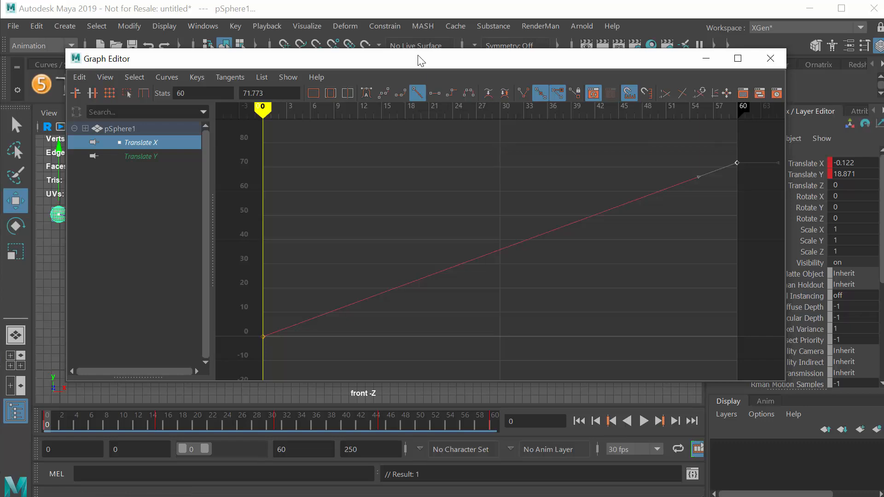
# - Move the Graph Editor aside, select the motion trail's first lower key, and bring the editor back as a floating window
pyautogui.moveTo(419, 60); pyautogui.dragTo(883, 60)
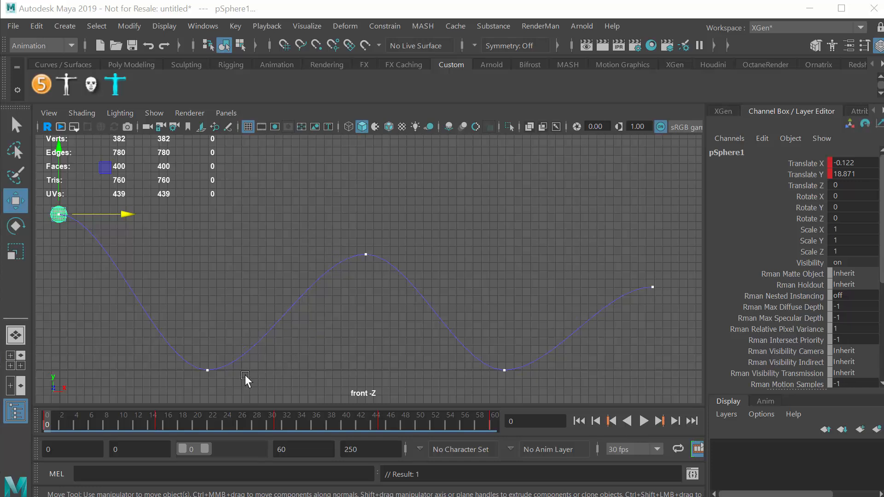
pyautogui.click(503, 371)
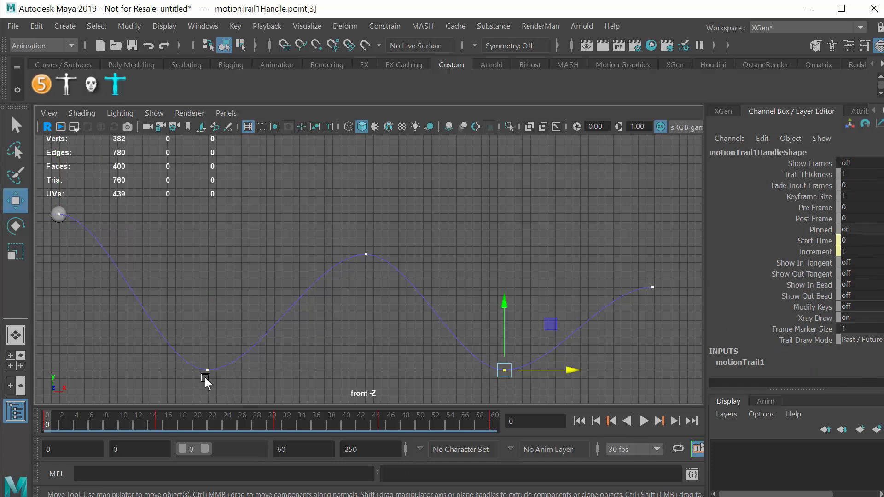
pyautogui.moveTo(194, 366); pyautogui.dragTo(261, 387)
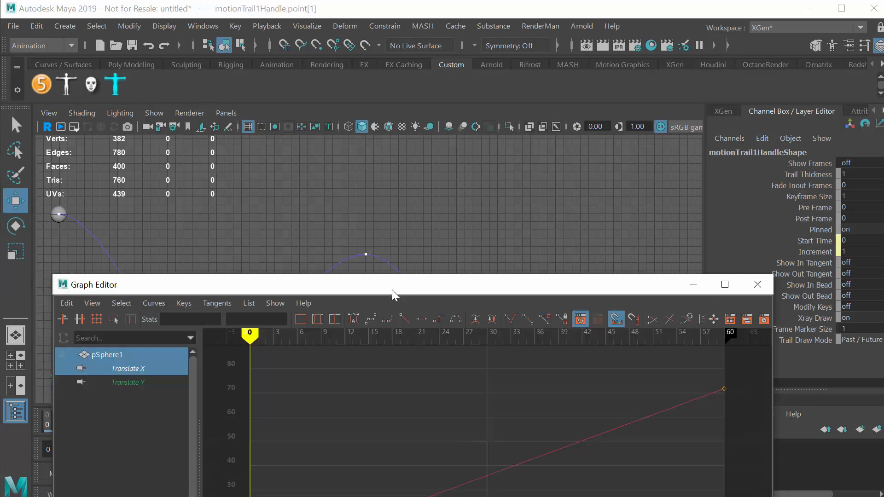
pyautogui.moveTo(391, 289); pyautogui.dragTo(408, 73)
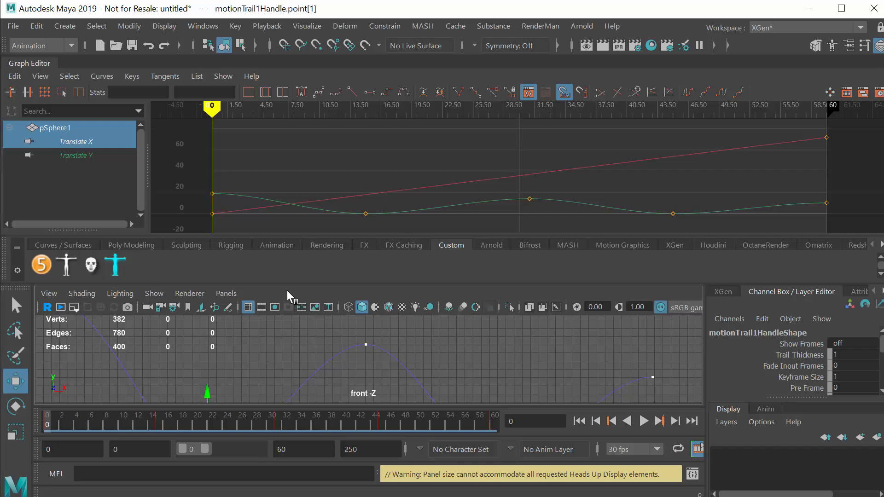
pyautogui.moveTo(14, 65); pyautogui.dragTo(106, 72)
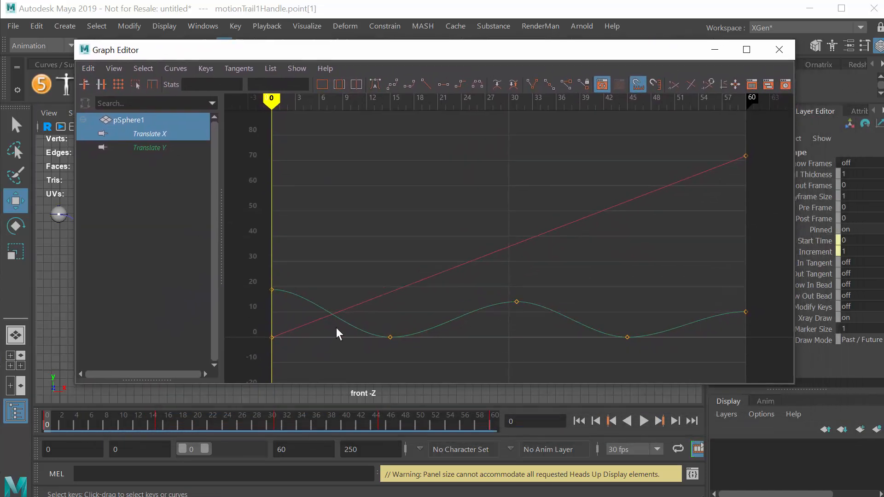
# - Isolate the Translate Y curve and apply linear tangents to its ground-contact key at frame 15
pyautogui.click(156, 147)
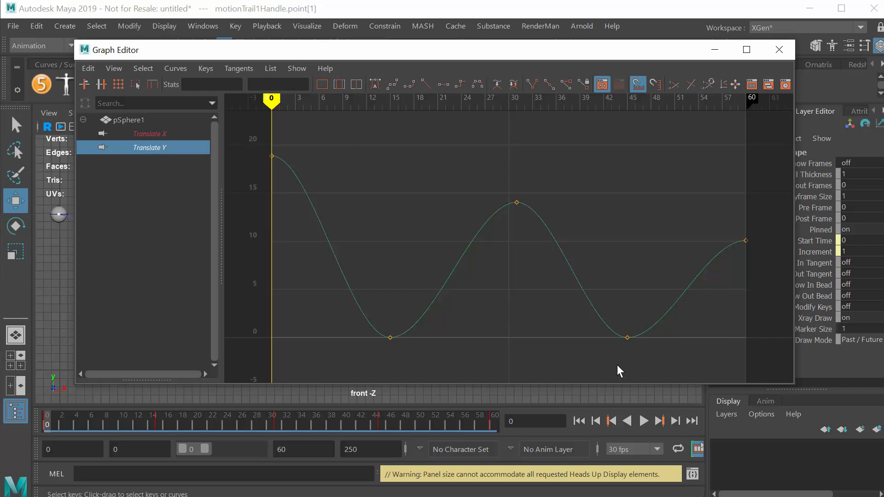
pyautogui.moveTo(422, 356); pyautogui.dragTo(363, 326)
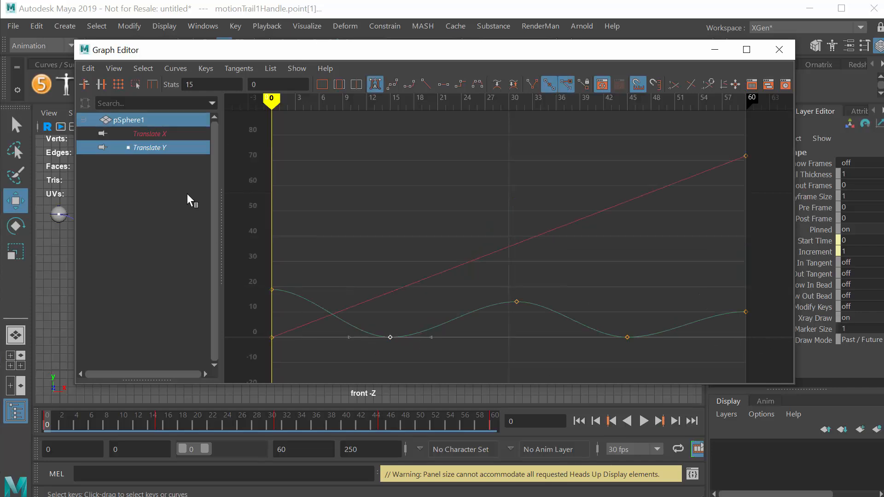
pyautogui.click(155, 148)
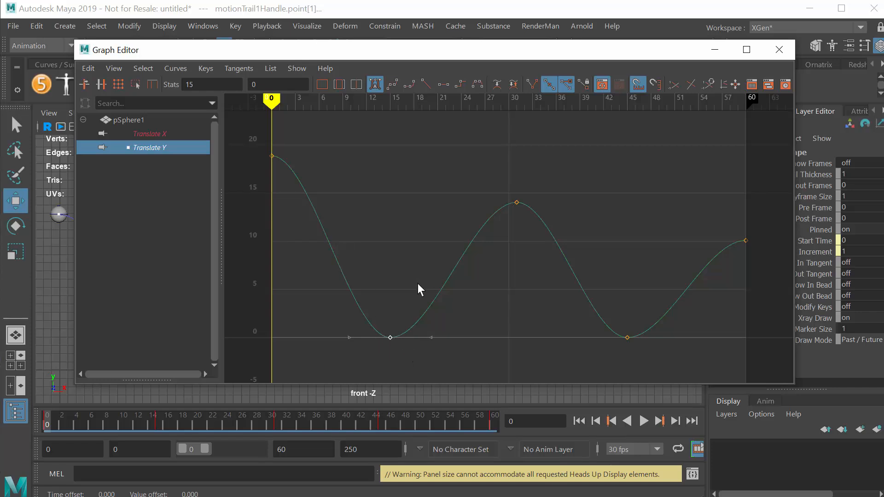
pyautogui.click(424, 83)
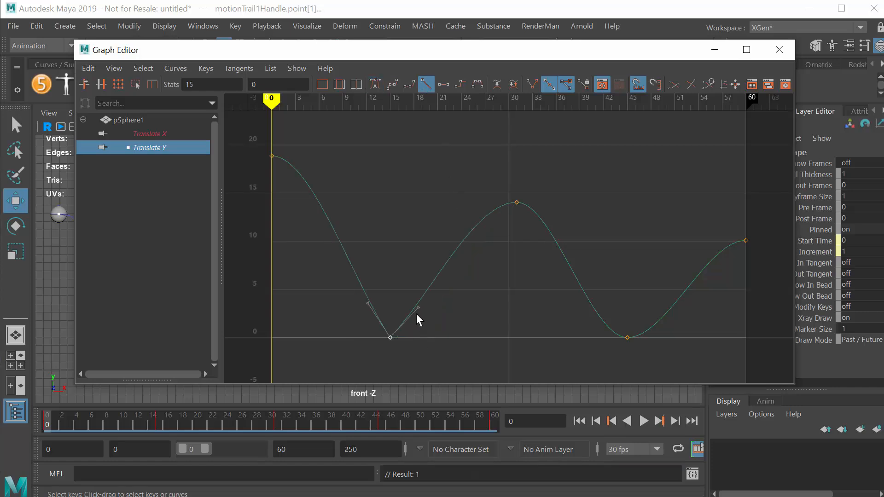
# - Try to reshape the Translate Y key at frame 15 with its tangent handles, and undo the changes
pyautogui.moveTo(382, 335); pyautogui.dragTo(408, 350)
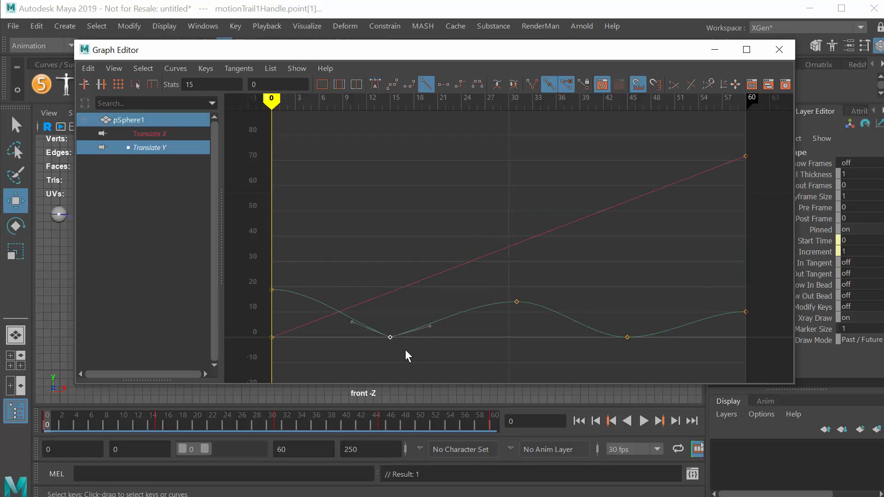
pyautogui.click(144, 148)
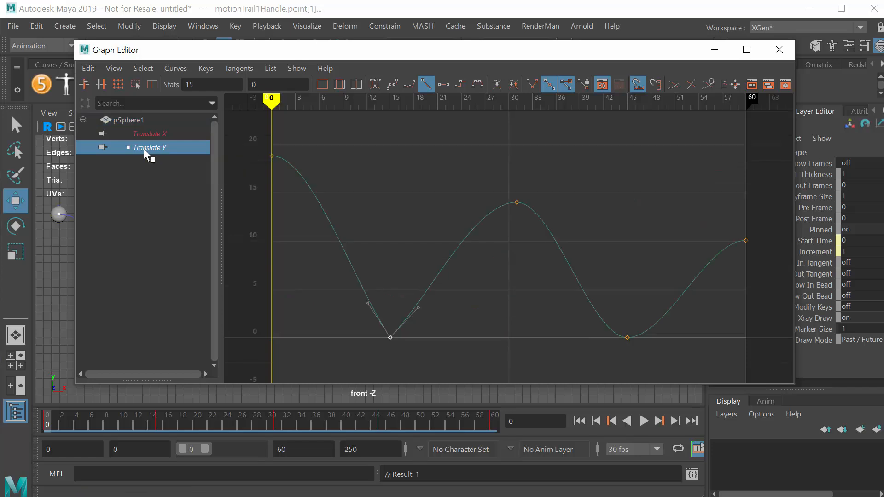
pyautogui.moveTo(376, 335); pyautogui.dragTo(366, 328)
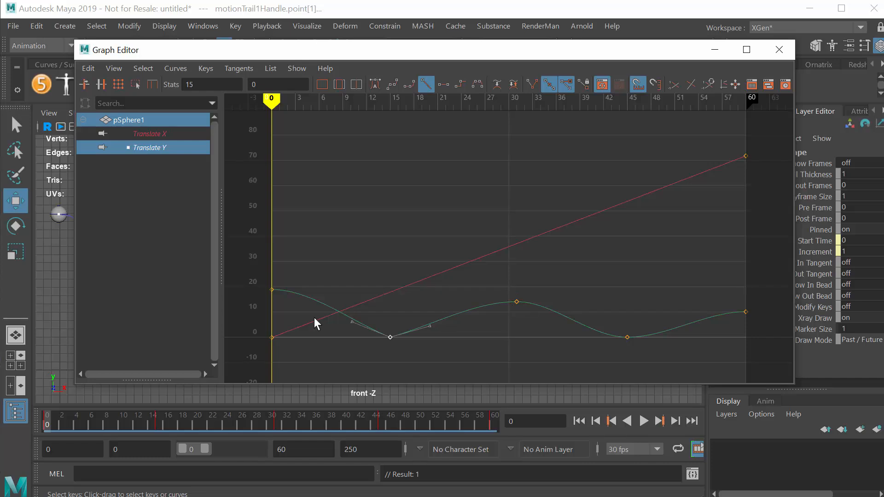
pyautogui.click(150, 149)
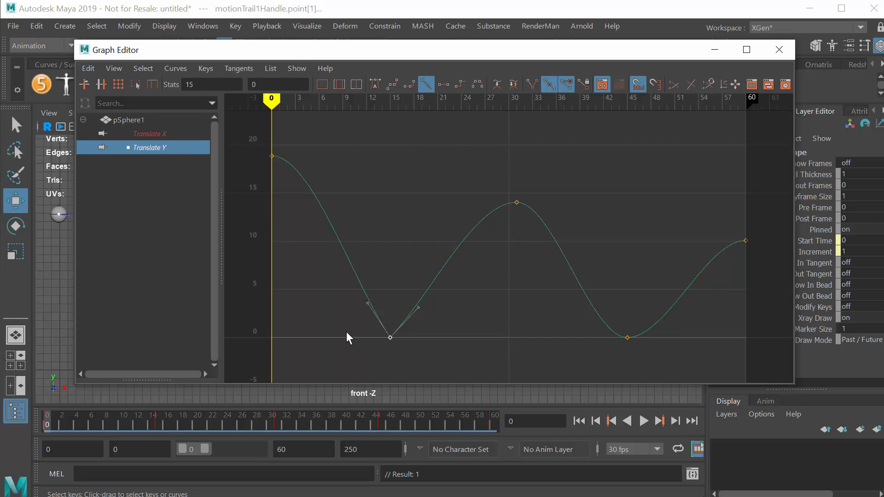
pyautogui.hotkey('ctrl', 'z')
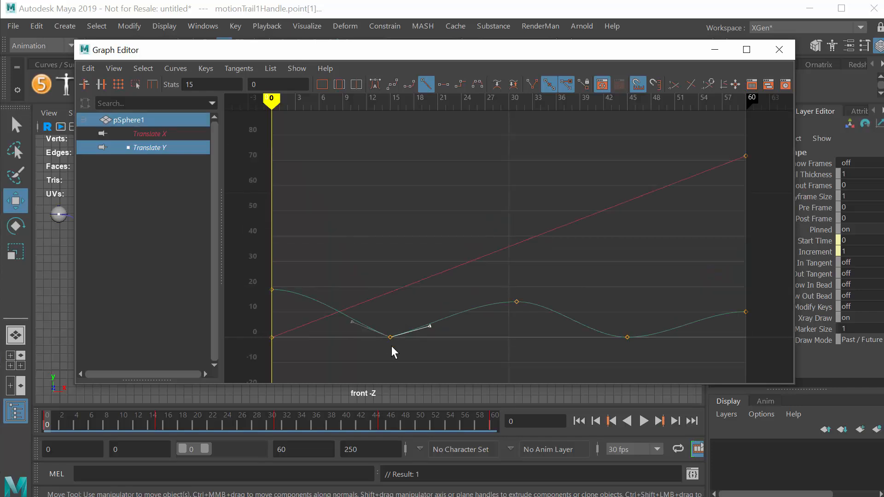
pyautogui.click(141, 145)
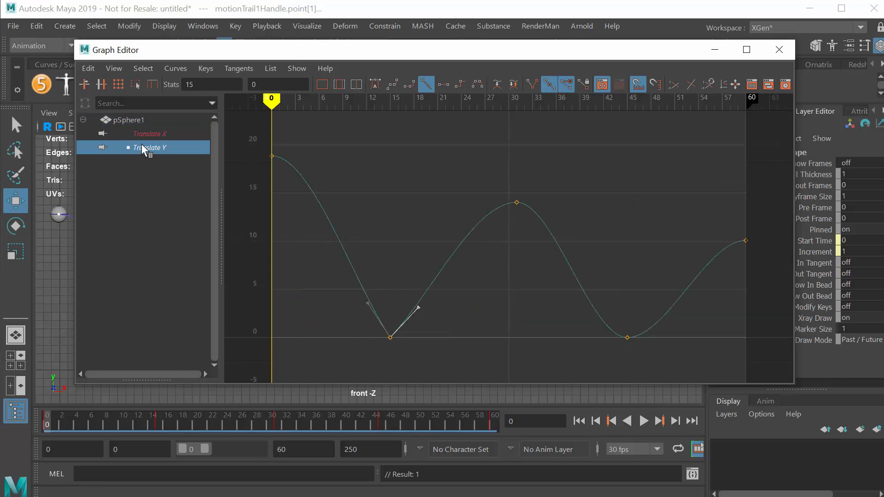
pyautogui.click(391, 337)
pyautogui.hotkey('ctrl', 'z')
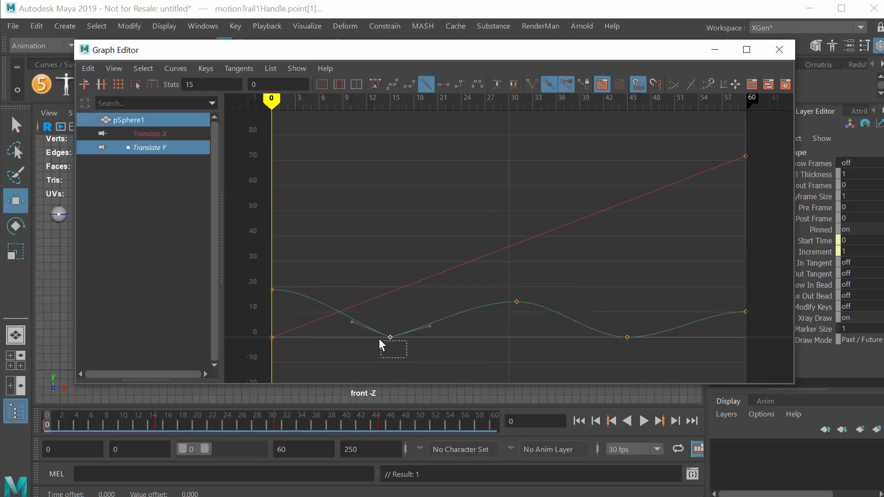
pyautogui.moveTo(379, 339); pyautogui.dragTo(369, 329)
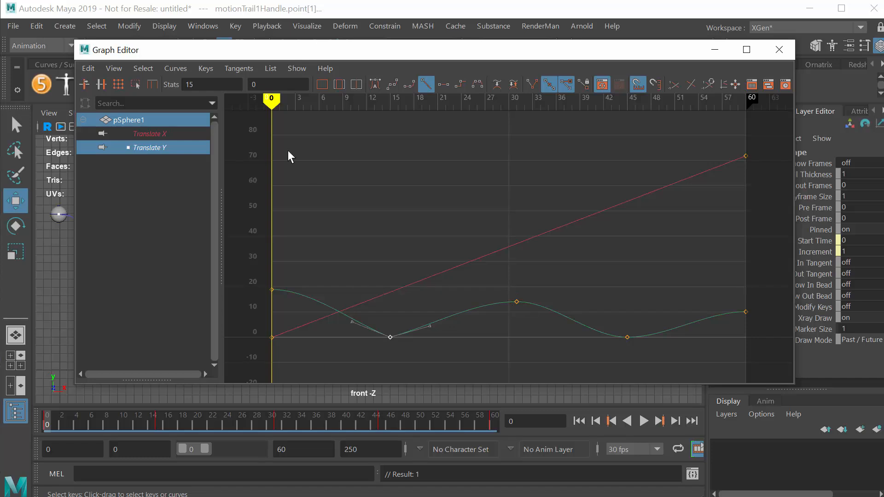
pyautogui.click(247, 68)
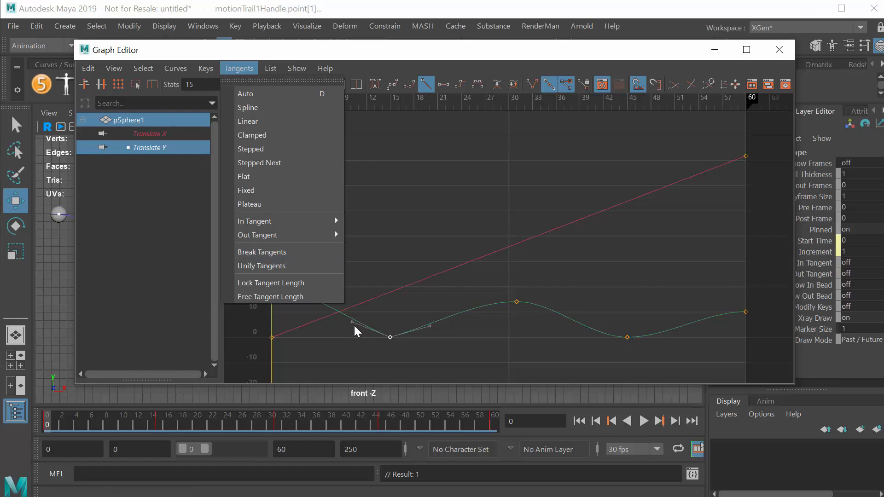
pyautogui.moveTo(173, 67)
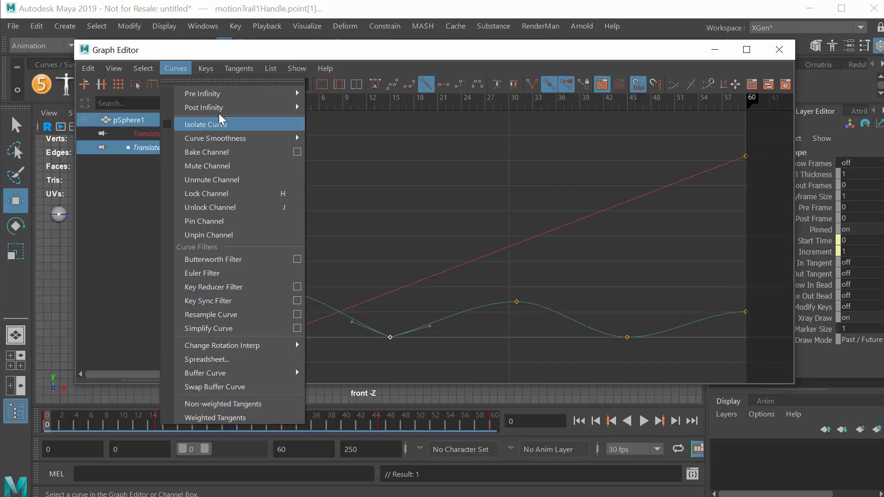
pyautogui.moveTo(232, 67)
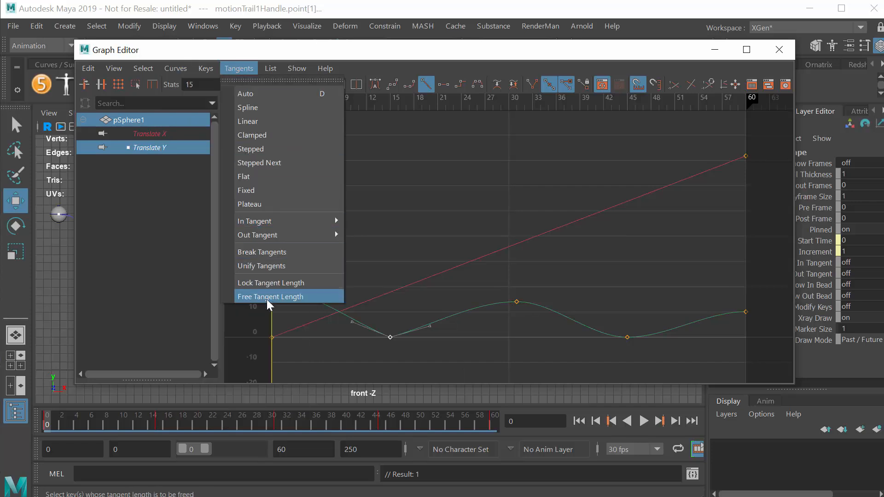
pyautogui.click(383, 364)
# - Break the tangents of the Translate Y key at frame 15 and raise both handles to form a sharp V at ground contact
pyautogui.click(389, 337)
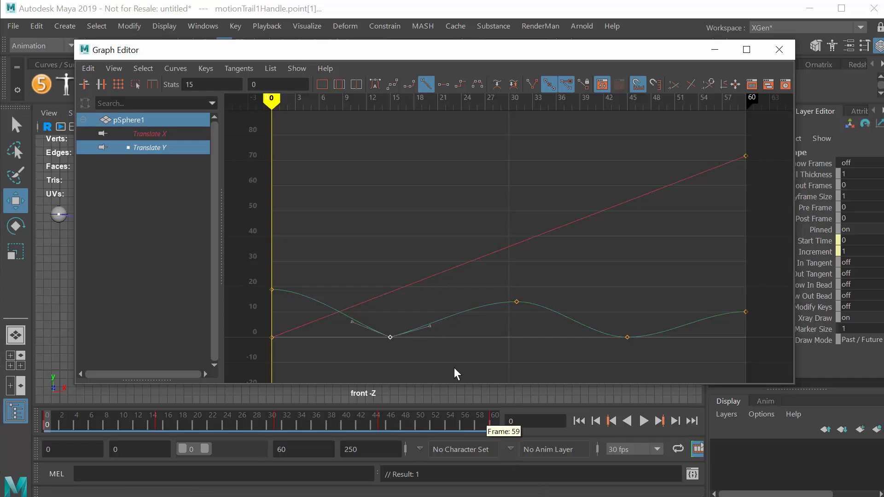
pyautogui.moveTo(429, 325); pyautogui.dragTo(428, 325)
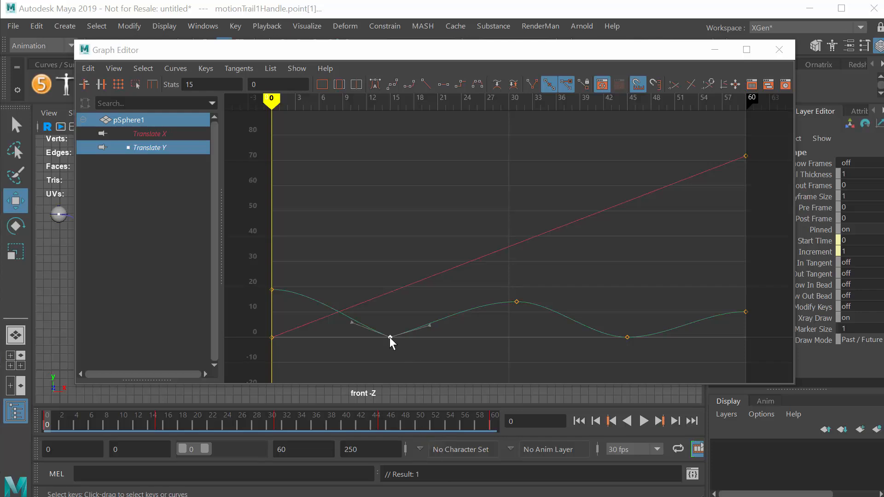
pyautogui.click(239, 68)
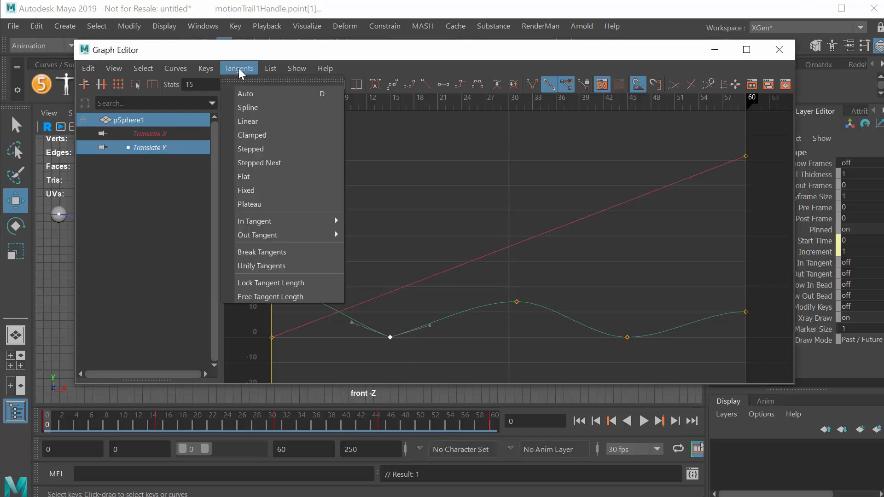
pyautogui.click(270, 251)
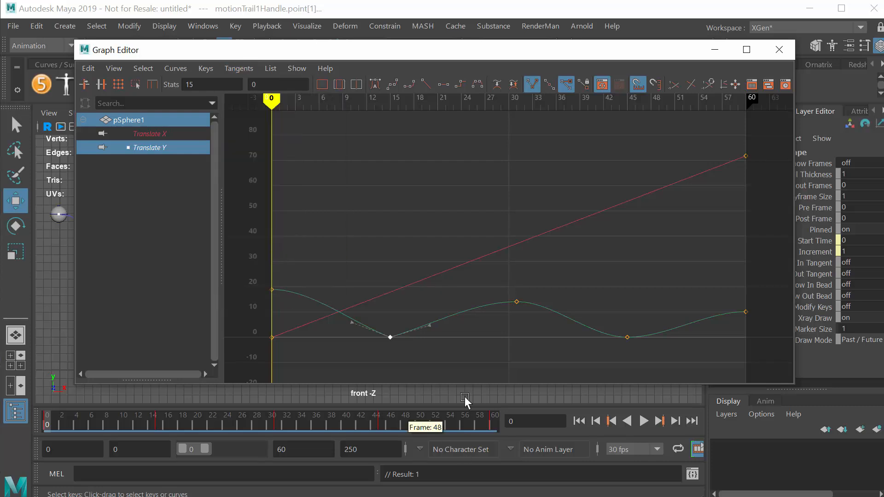
pyautogui.moveTo(429, 325); pyautogui.dragTo(428, 321)
pyautogui.moveTo(351, 321); pyautogui.dragTo(354, 316)
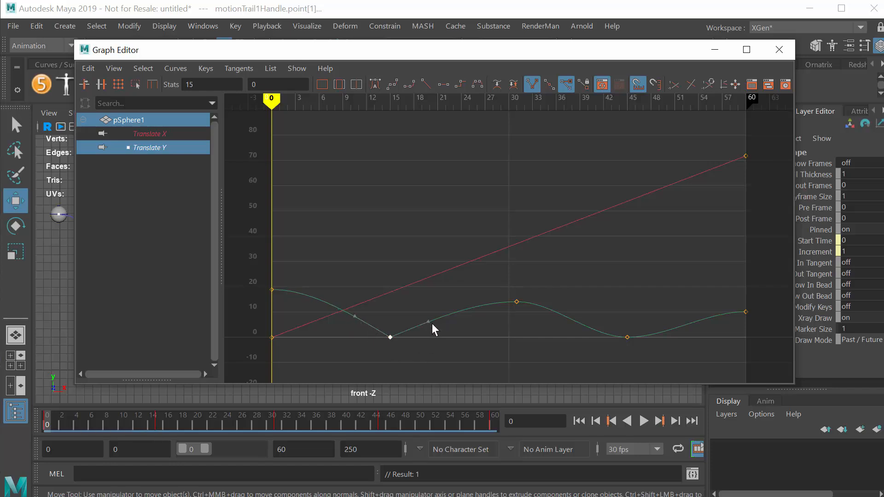
pyautogui.moveTo(428, 321); pyautogui.dragTo(428, 319)
# - Break the tangents of the Translate Y key at frame 45 and raise its outgoing and incoming handles to sharpen the second bounce
pyautogui.click(627, 337)
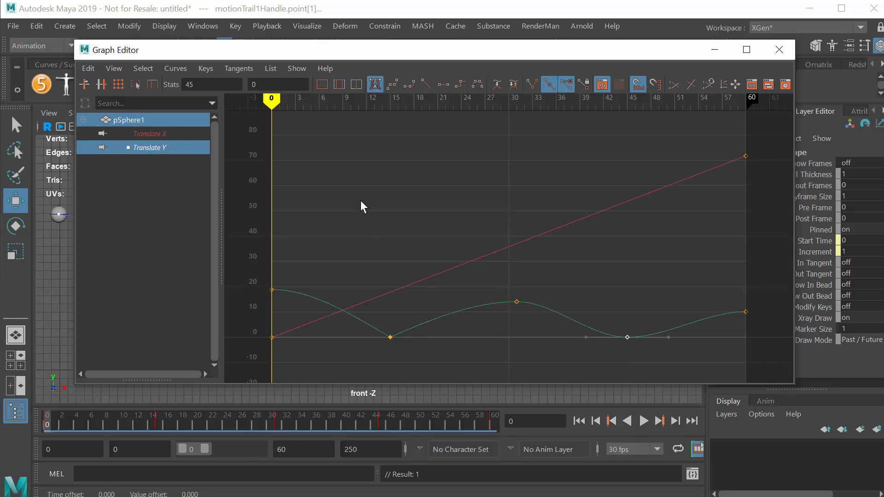
pyautogui.click(243, 68)
pyautogui.click(275, 252)
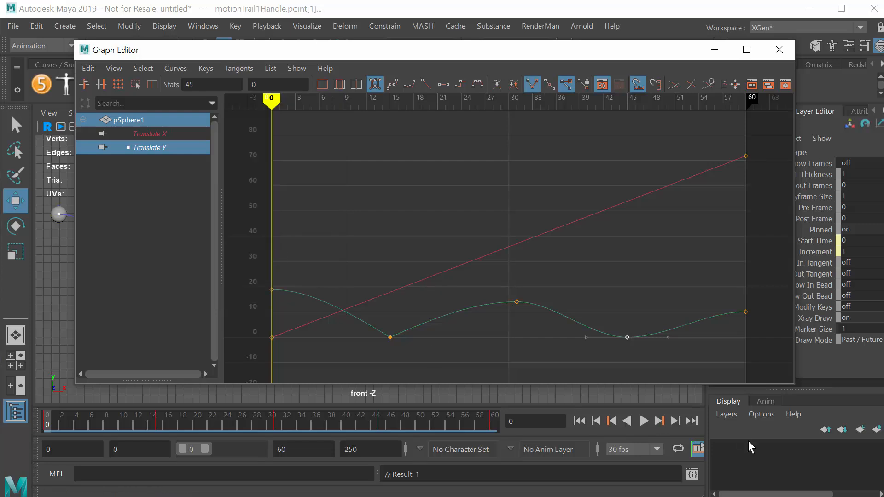
pyautogui.moveTo(669, 337); pyautogui.dragTo(667, 324)
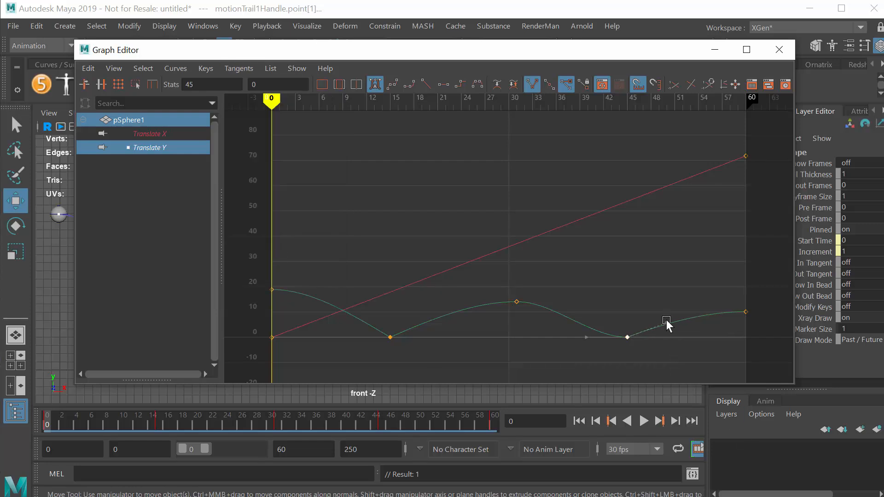
pyautogui.moveTo(588, 338); pyautogui.dragTo(590, 321)
# - Isolate the Translate Y curve, fine-tune the frame 45 key's tangent handles, and select the frame 15 key to compare both bounces
pyautogui.click(161, 147)
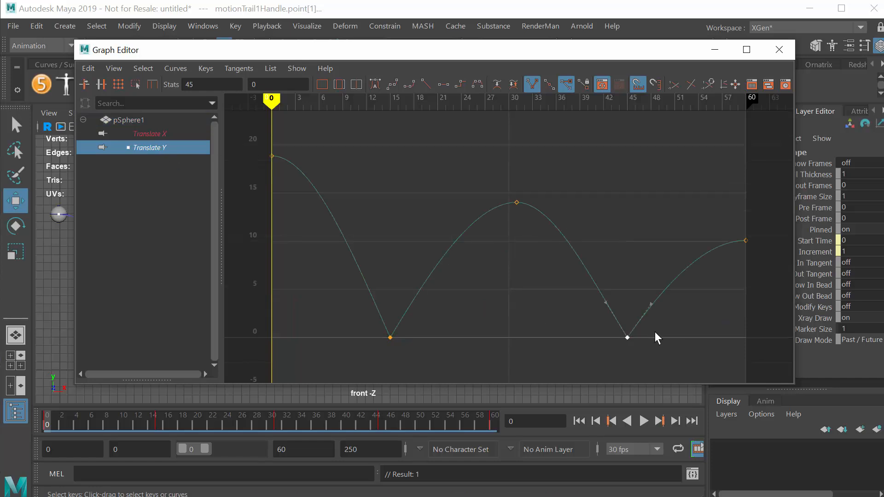
pyautogui.moveTo(651, 304); pyautogui.dragTo(654, 307)
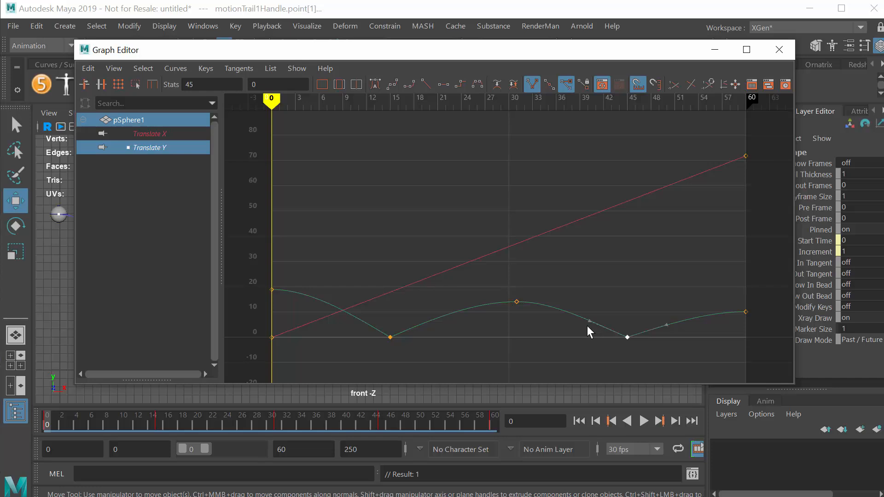
pyautogui.click(146, 145)
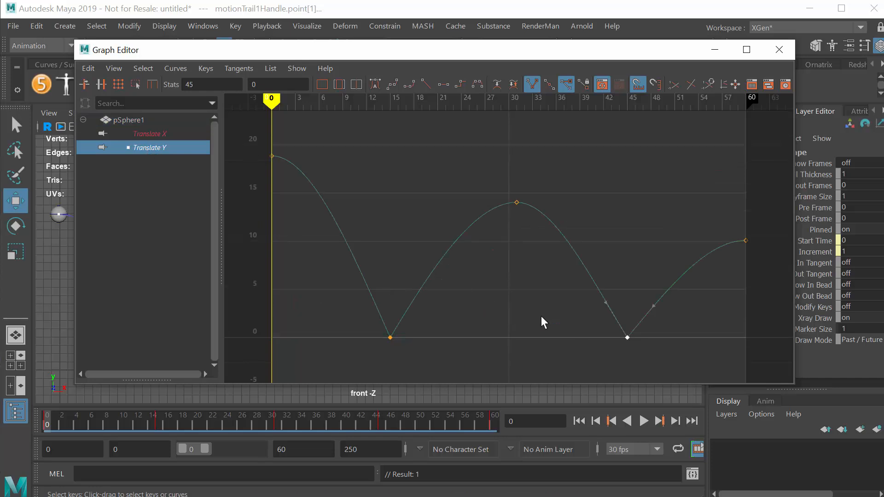
pyautogui.moveTo(606, 303); pyautogui.dragTo(609, 303)
pyautogui.hotkey('ctrl', 'z')
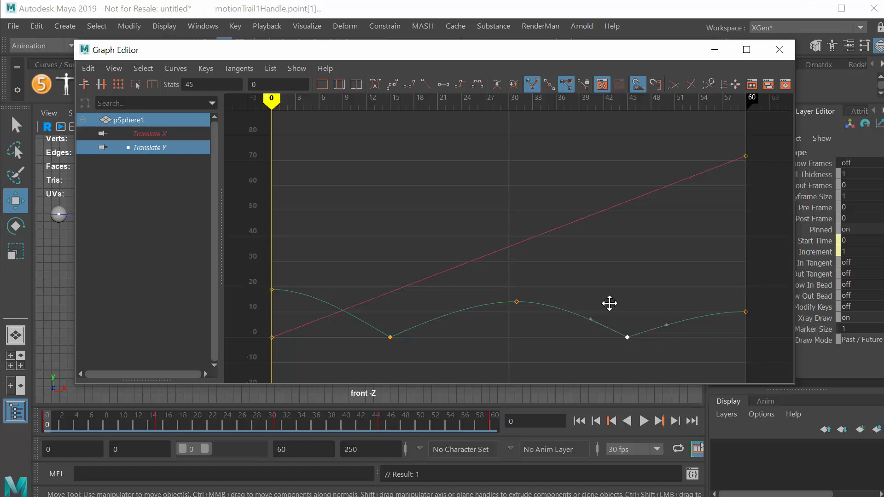
pyautogui.click(153, 148)
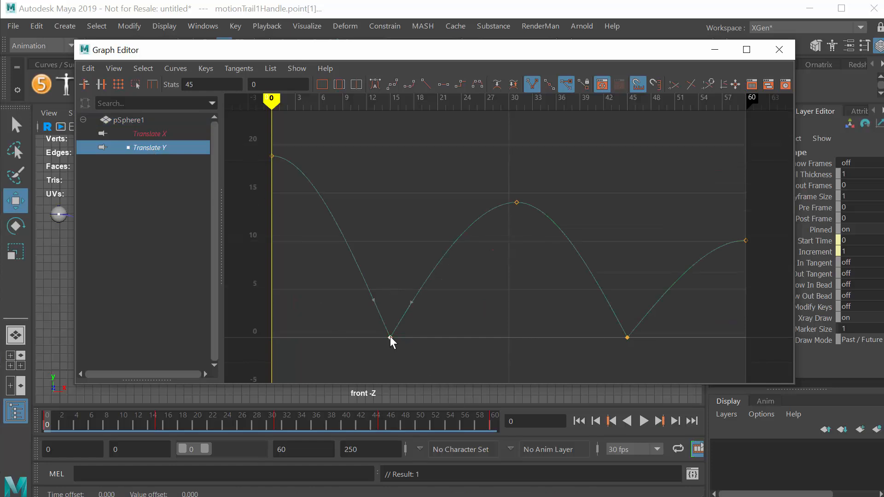
pyautogui.hotkey('ctrl', 'z')
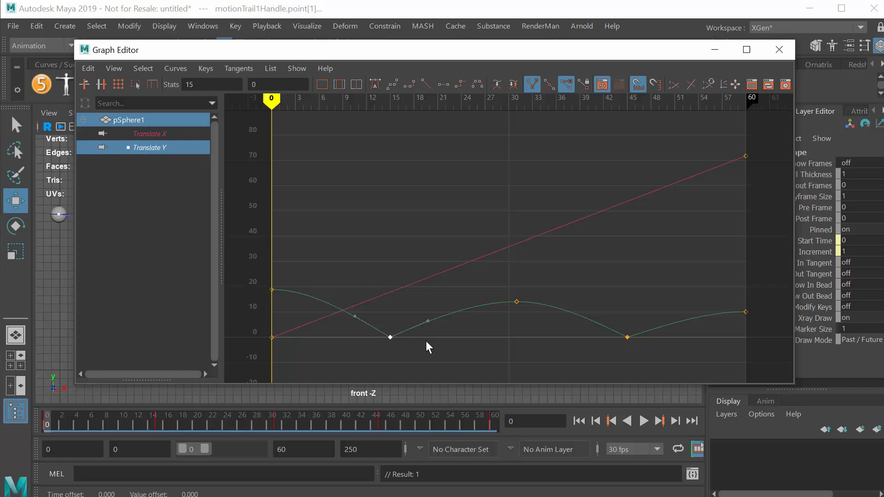
pyautogui.click(156, 148)
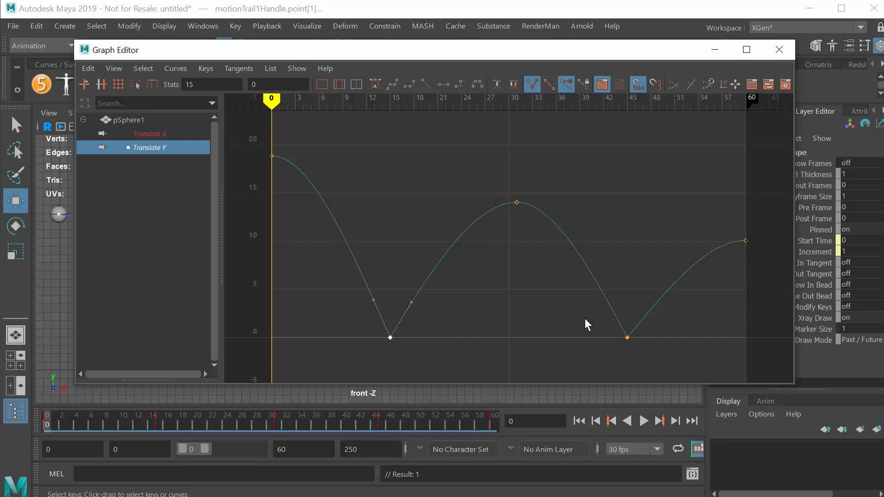
# - Play back the bounce in the viewport with the Graph Editor moved aside, close the editor, and stop playback
pyautogui.moveTo(471, 52); pyautogui.dragTo(883, 51)
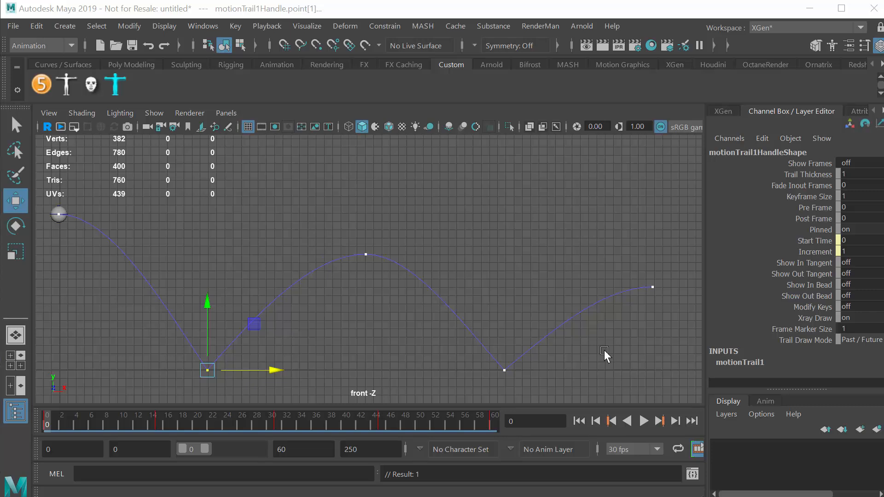
pyautogui.click(643, 420)
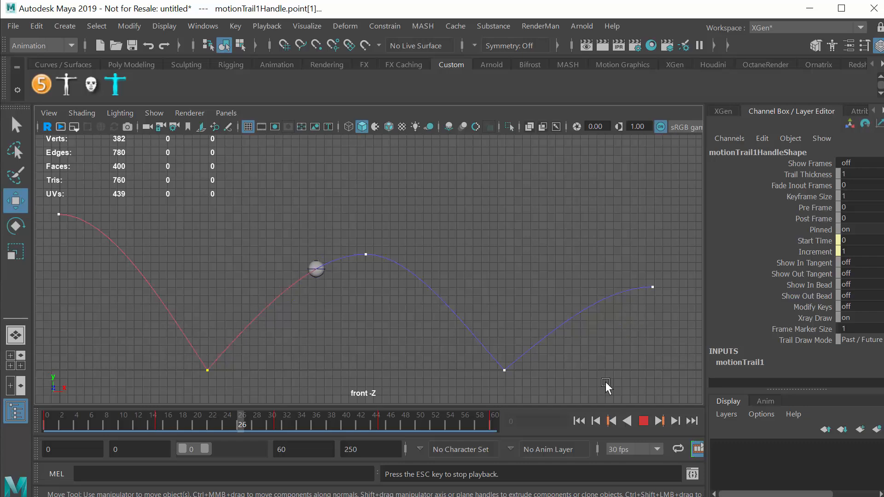
pyautogui.moveTo(510, 348); pyautogui.dragTo(501, 291)
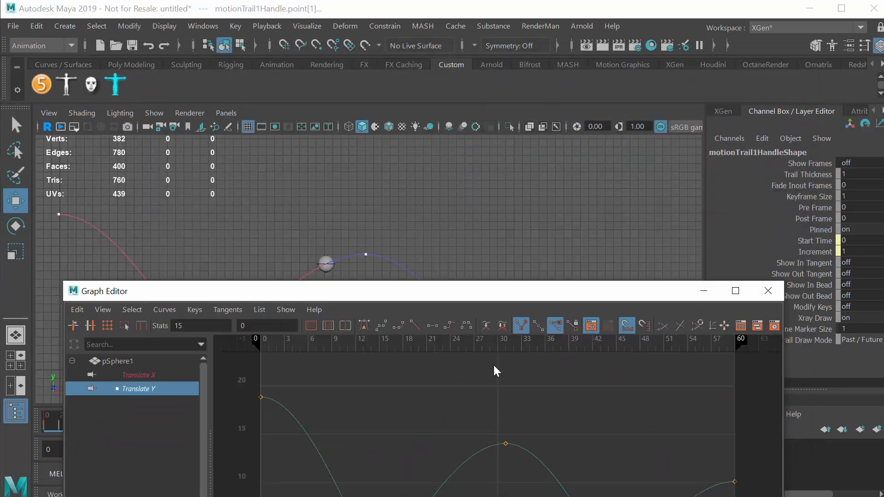
pyautogui.moveTo(494, 366); pyautogui.dragTo(472, 496)
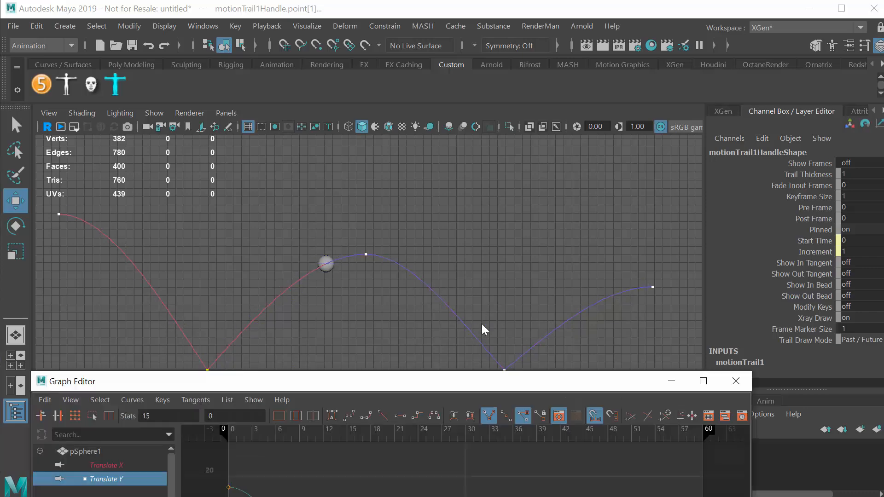
pyautogui.moveTo(479, 376); pyautogui.dragTo(496, 84)
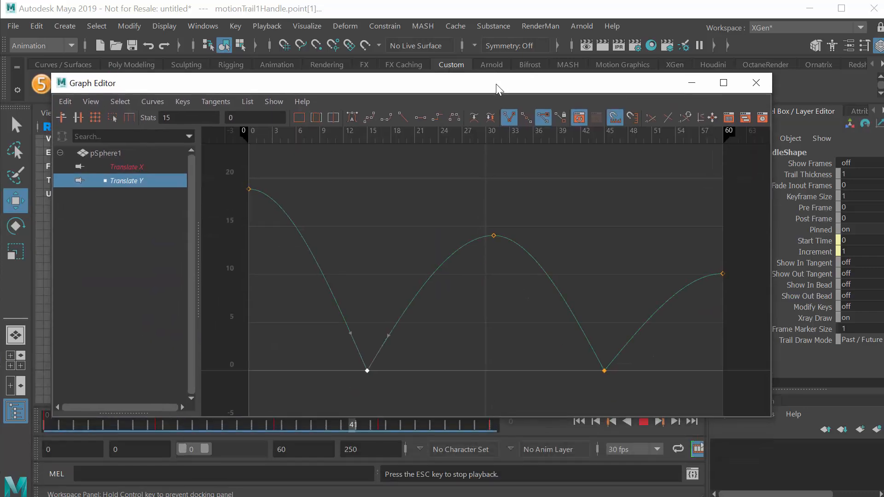
pyautogui.click(755, 84)
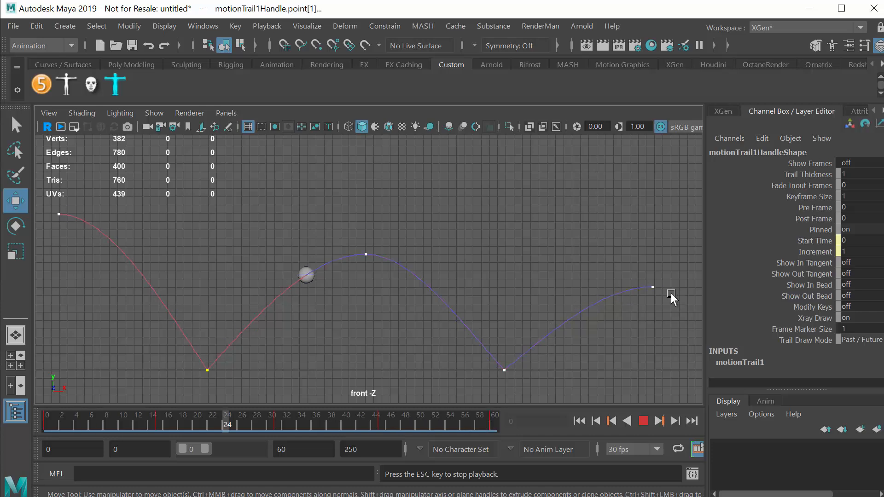
pyautogui.click(644, 420)
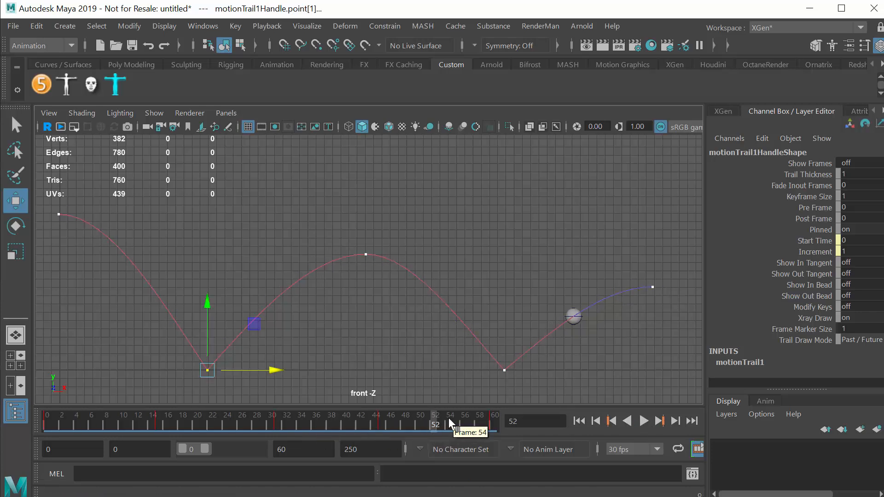
# - Return to frame 0 and set the Factor of the sphere's squash1 deformer to 1 to stretch it
pyautogui.moveTo(428, 423); pyautogui.dragTo(46, 424)
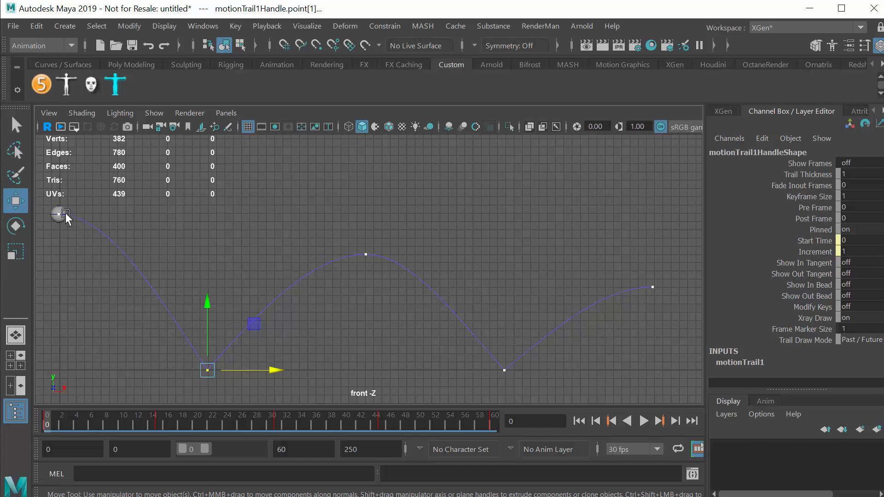
pyautogui.keyDown('alt'); pyautogui.moveTo(65, 218); pyautogui.dragTo(466, 269, button='middle'); pyautogui.keyUp('alt')
pyautogui.keyDown('alt'); pyautogui.moveTo(466, 269); pyautogui.dragTo(465, 316, button='right'); pyautogui.keyUp('alt')
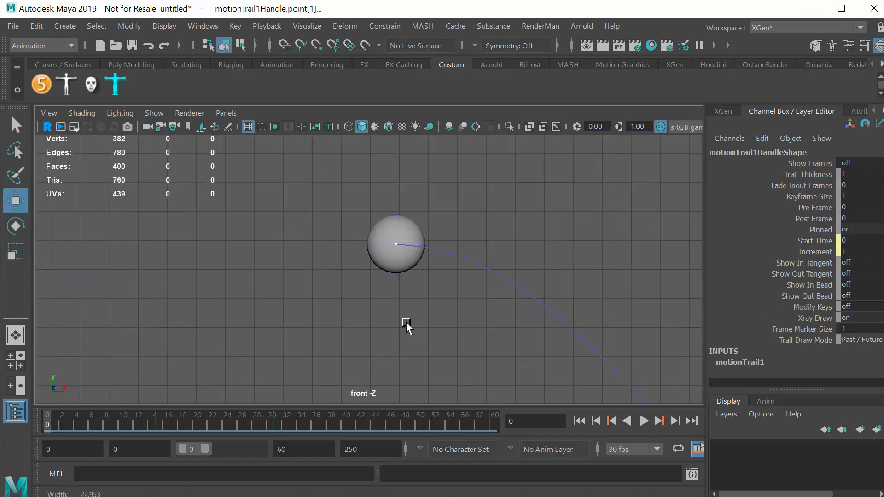
pyautogui.keyDown('alt'); pyautogui.moveTo(457, 322); pyautogui.dragTo(314, 329, button='middle'); pyautogui.keyUp('alt')
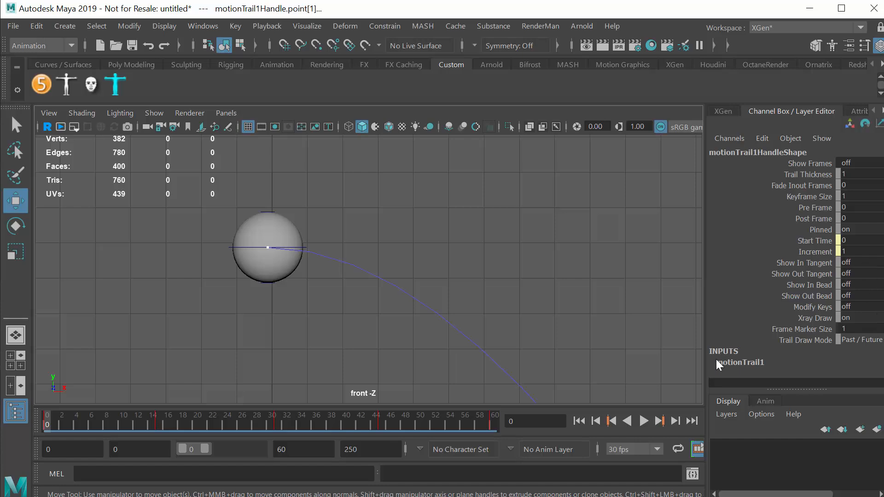
pyautogui.click(292, 226)
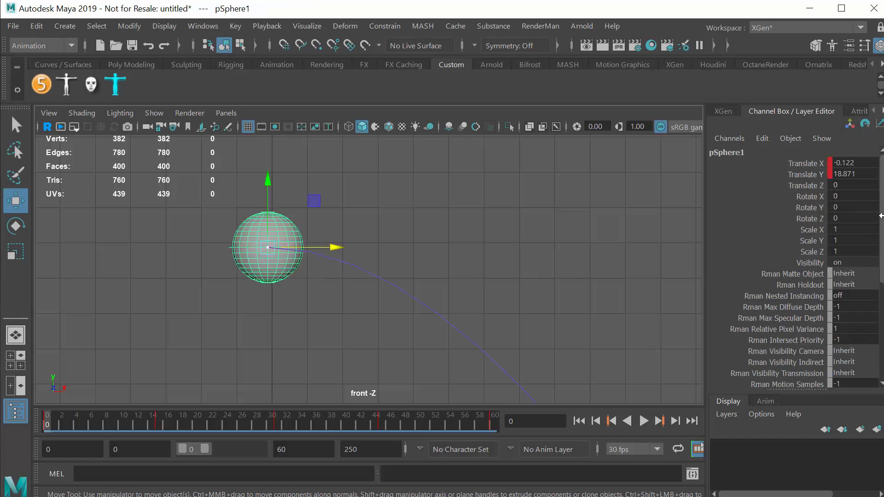
pyautogui.moveTo(880, 215); pyautogui.dragTo(880, 323)
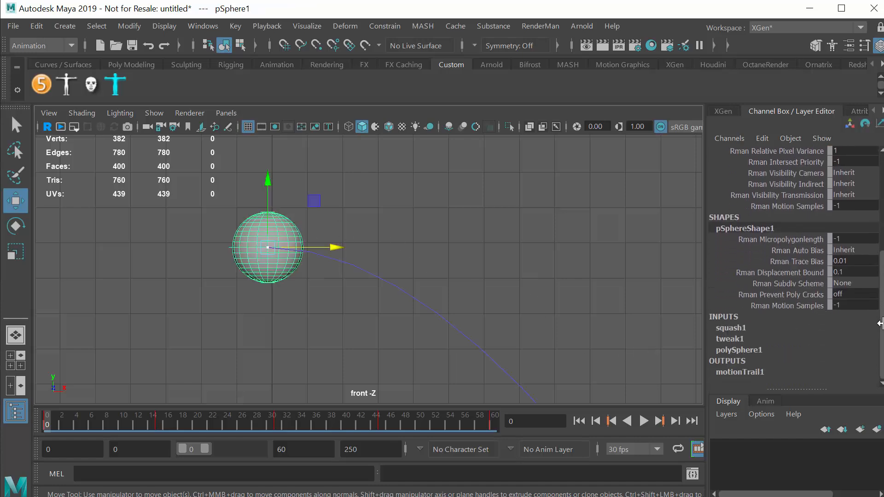
pyautogui.click(740, 330)
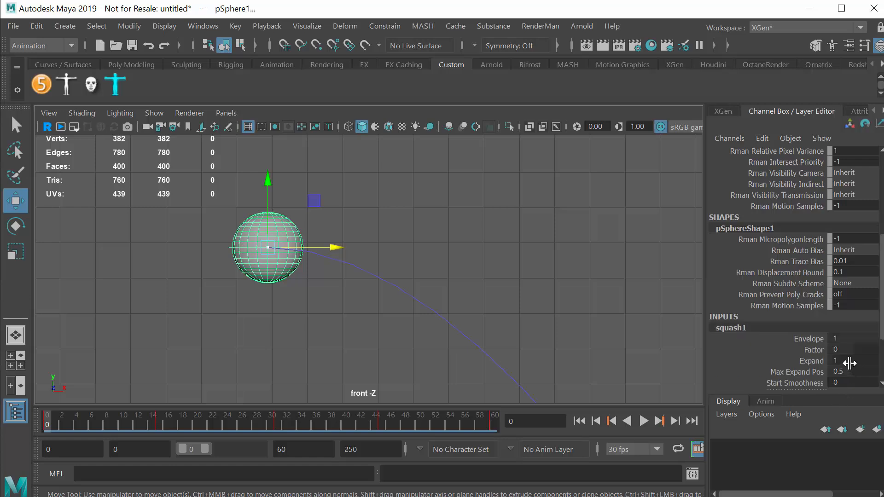
pyautogui.click(838, 351)
pyautogui.write('1')
pyautogui.press('Return')
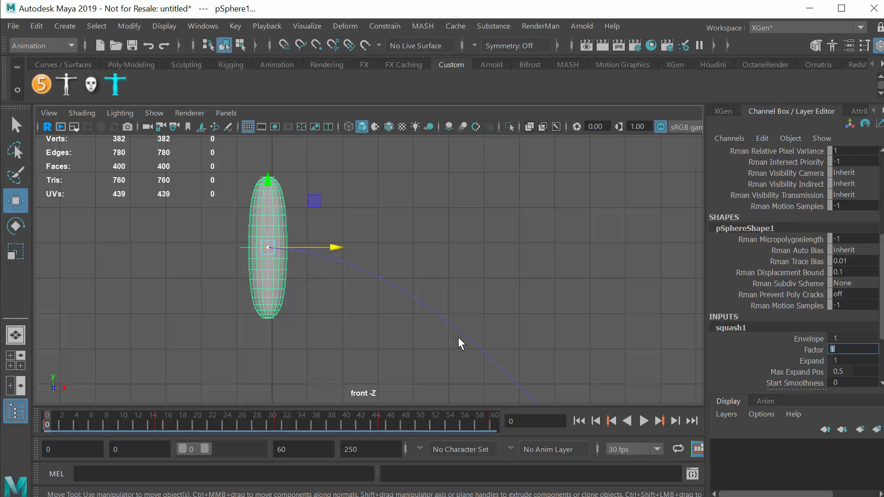
# - Rotate the stretched sphere about -99 degrees around Z to line it up with the start of the motion trail
pyautogui.click(15, 226)
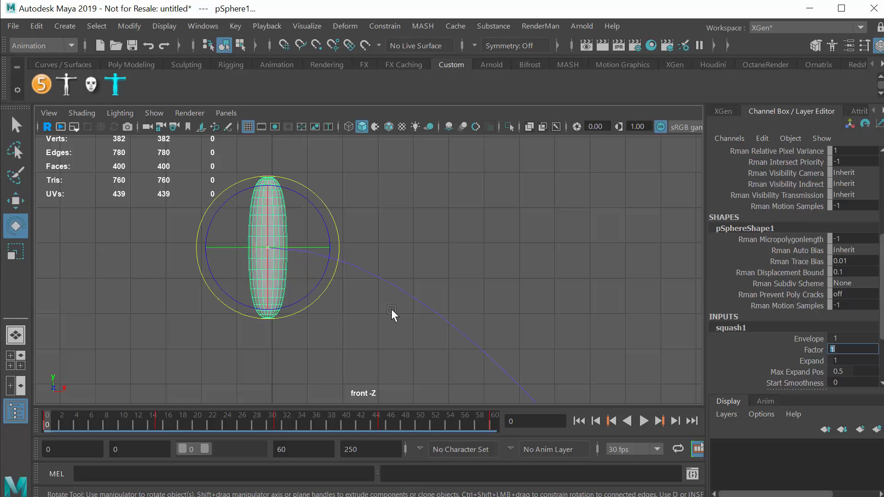
pyautogui.moveTo(301, 193); pyautogui.dragTo(328, 301)
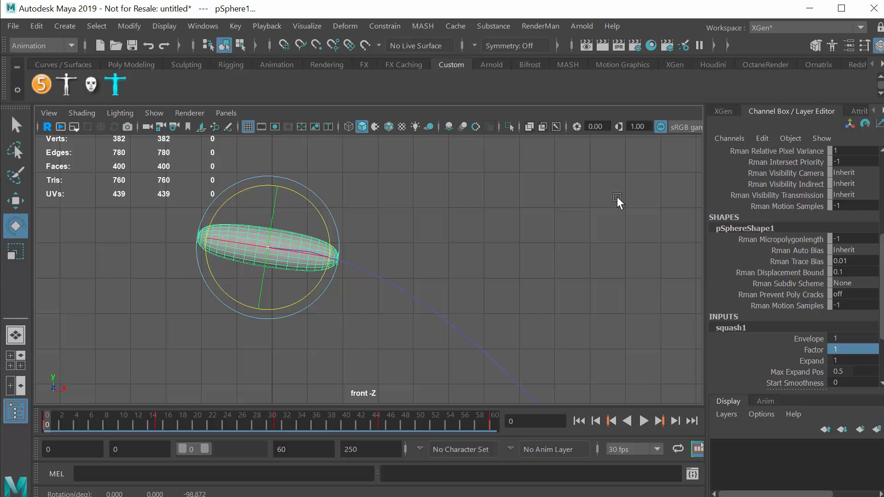
# - Fine-tune the sphere's Z rotation to about -96.35 degrees along the motion trail and key Rotate Z at frame 0
pyautogui.moveTo(326, 222)
pyautogui.mouseDown()
pyautogui.moveTo(278, 179)
pyautogui.moveTo(336, 231)
pyautogui.moveTo(272, 181)
pyautogui.moveTo(324, 233)
pyautogui.moveTo(291, 187)
pyautogui.moveTo(314, 220)
pyautogui.moveTo(312, 208)
pyautogui.moveTo(319, 211)
pyautogui.mouseUp()
pyautogui.moveTo(306, 211)
pyautogui.mouseDown()
pyautogui.moveTo(316, 211)
pyautogui.moveTo(308, 196)
pyautogui.moveTo(314, 211)
pyautogui.mouseUp()
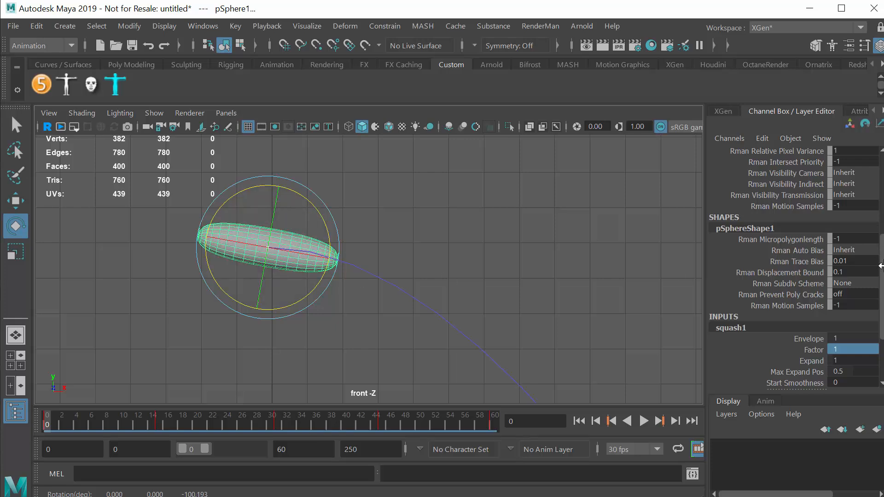
pyautogui.moveTo(880, 265); pyautogui.dragTo(880, 153)
pyautogui.click(801, 222)
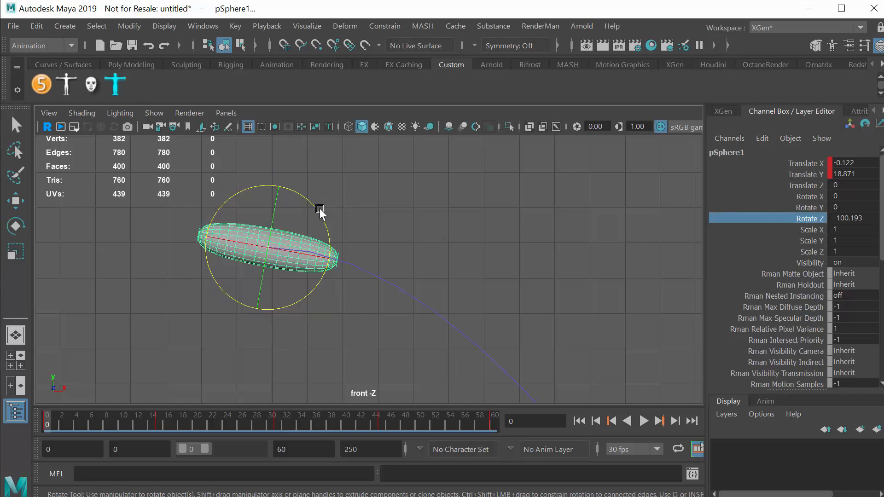
pyautogui.moveTo(320, 208)
pyautogui.mouseDown(button='middle')
pyautogui.moveTo(226, 178)
pyautogui.moveTo(319, 211)
pyautogui.moveTo(315, 224)
pyautogui.moveTo(291, 170)
pyautogui.moveTo(317, 203)
pyautogui.mouseUp(button='middle')
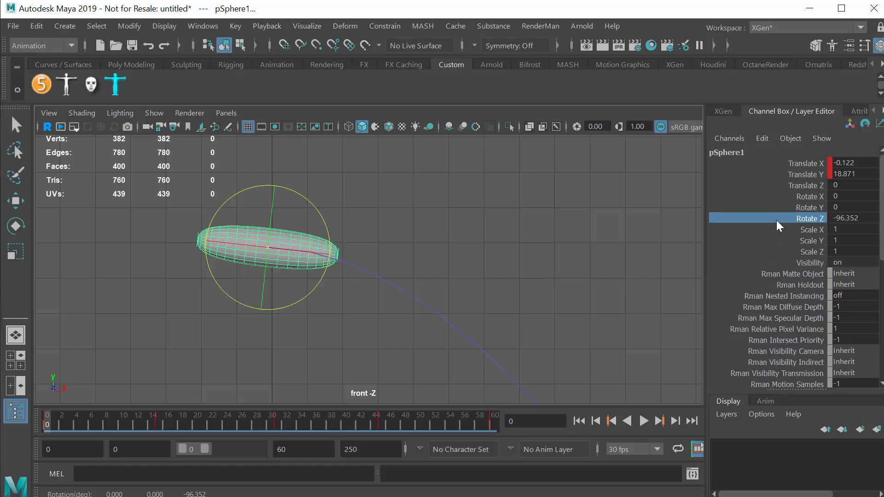
pyautogui.rightClick(788, 217)
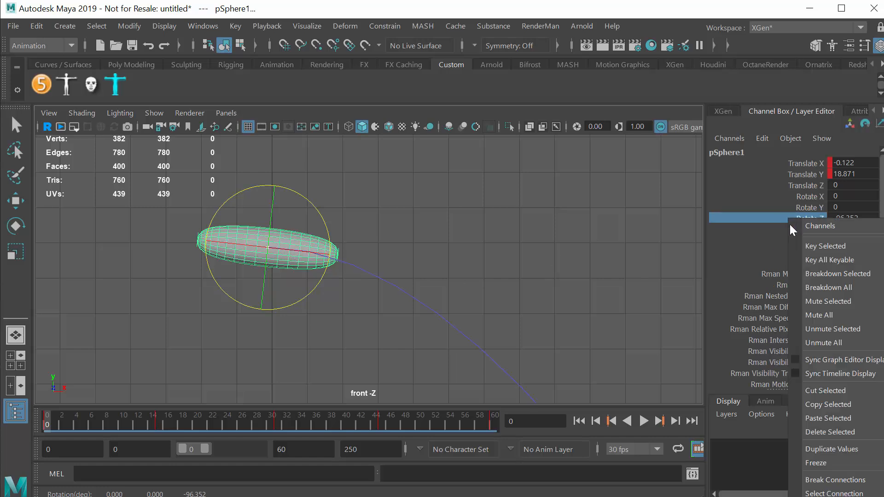
pyautogui.click(806, 246)
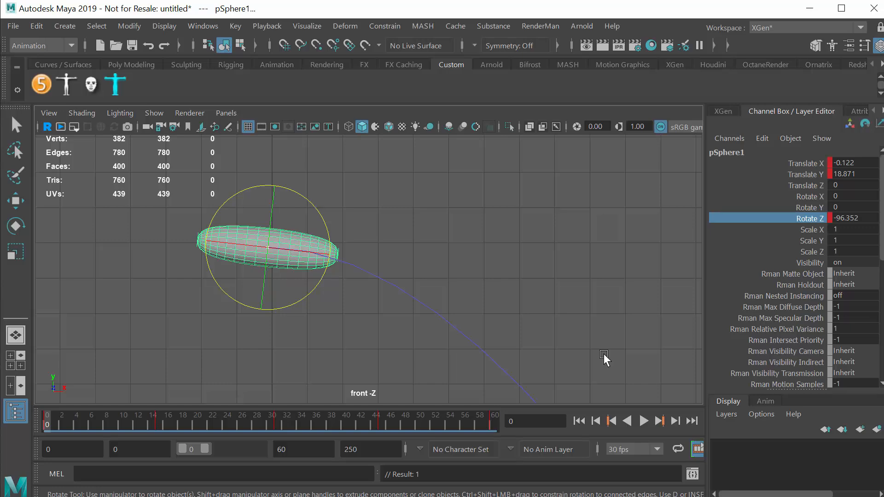
# - Scrub between frame 0 and the first ground contact at frame 15 to check the sphere's orientation, ending on frame 15
pyautogui.keyDown('alt'); pyautogui.moveTo(603, 354); pyautogui.dragTo(467, 239, button='middle'); pyautogui.keyUp('alt')
pyautogui.scroll(-1, 467, 239)
pyautogui.keyDown('alt'); pyautogui.moveTo(587, 254); pyautogui.dragTo(329, 242, button='right'); pyautogui.keyUp('alt')
pyautogui.keyDown('alt'); pyautogui.moveTo(515, 267); pyautogui.dragTo(382, 185, button='middle'); pyautogui.keyUp('alt')
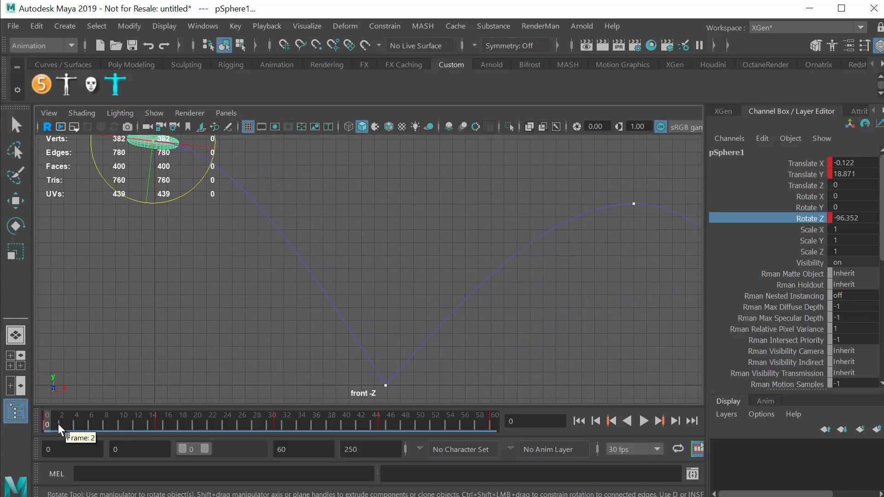
pyautogui.moveTo(58, 423); pyautogui.dragTo(156, 425)
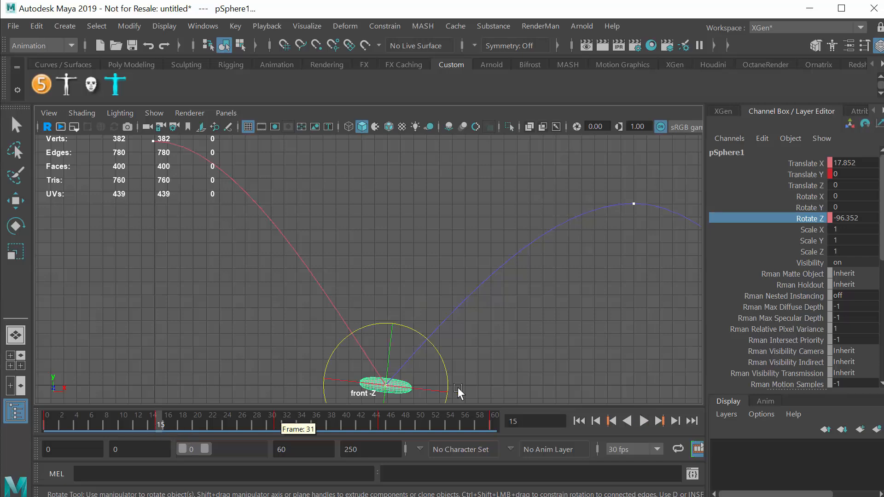
pyautogui.scroll(5, 417, 313)
pyautogui.keyDown('alt'); pyautogui.moveTo(388, 200); pyautogui.dragTo(384, 116, button='middle'); pyautogui.keyUp('alt')
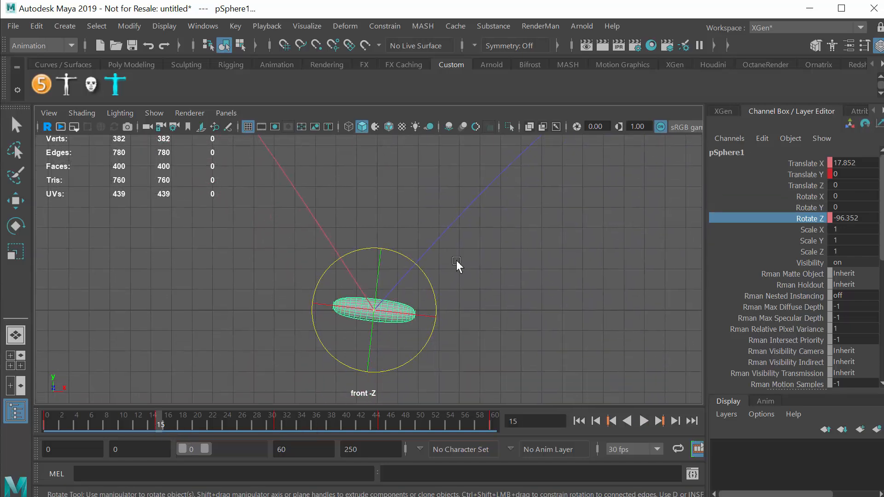
pyautogui.keyDown('alt'); pyautogui.moveTo(456, 260); pyautogui.dragTo(518, 251, button='right'); pyautogui.keyUp('alt')
pyautogui.keyDown('alt'); pyautogui.moveTo(518, 252); pyautogui.dragTo(517, 280, button='middle'); pyautogui.keyUp('alt')
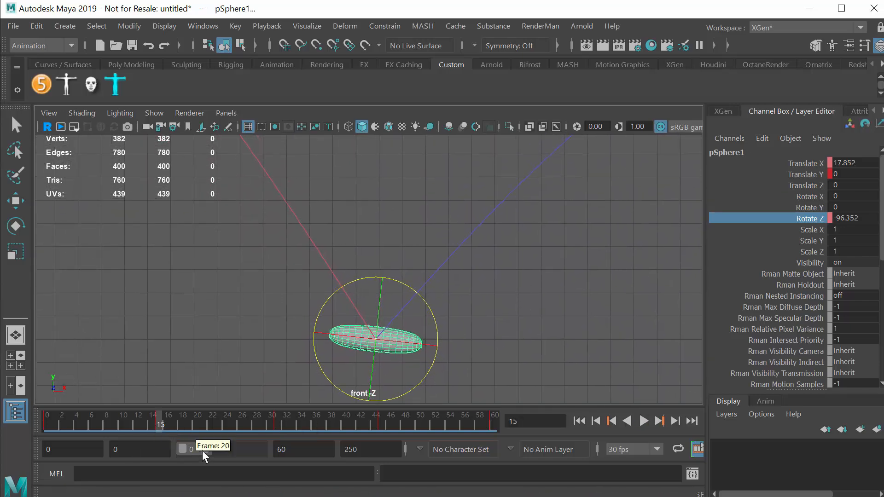
pyautogui.moveTo(167, 419); pyautogui.dragTo(71, 419)
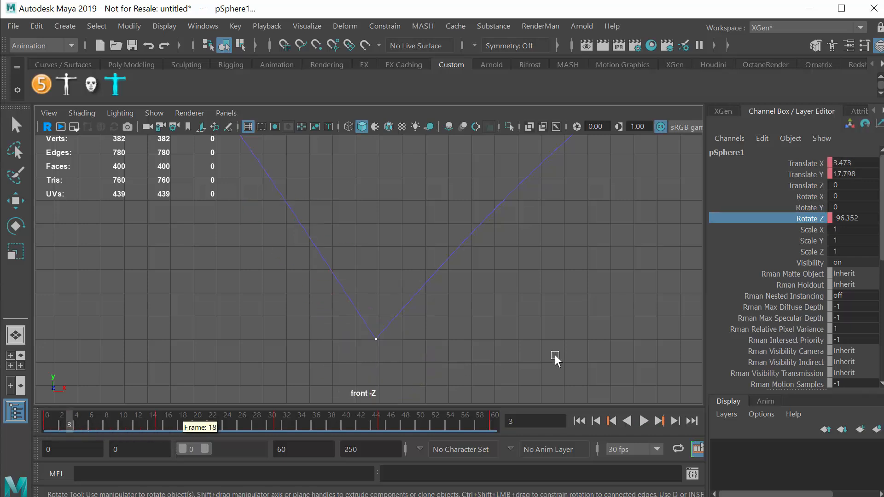
pyautogui.keyDown('alt'); pyautogui.moveTo(356, 184); pyautogui.dragTo(350, 273, button='middle'); pyautogui.keyUp('alt')
pyautogui.keyDown('alt'); pyautogui.moveTo(340, 256); pyautogui.dragTo(286, 249, button='right'); pyautogui.keyUp('alt')
pyautogui.moveTo(81, 422); pyautogui.dragTo(159, 418)
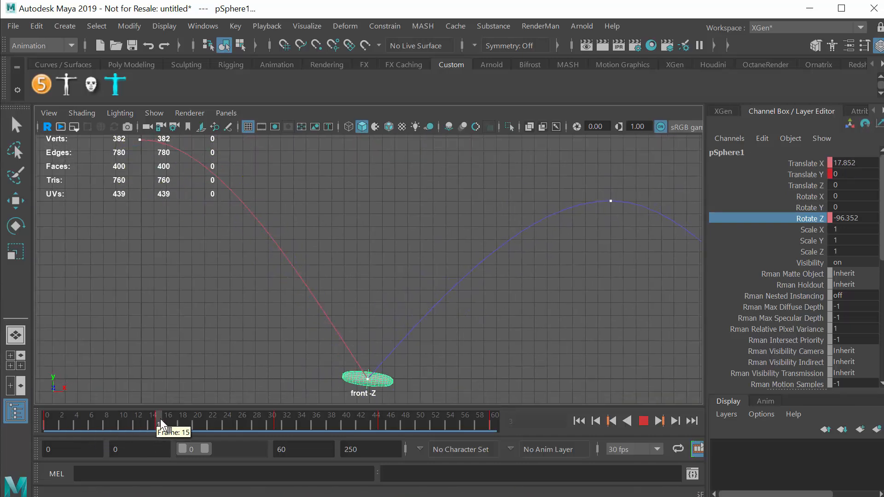
# - Set the squash1 Factor to -0.4 with the sphere at its ground contact on frame 15
pyautogui.press('e')
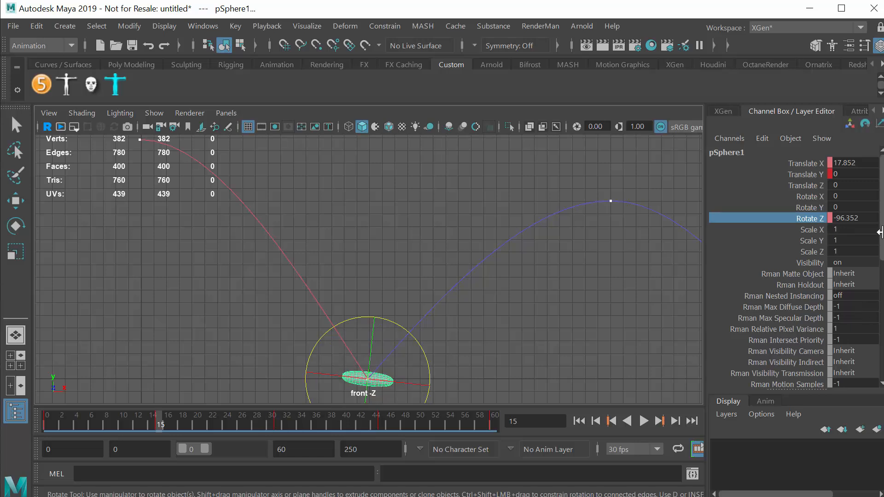
pyautogui.scroll(-5, 832, 288)
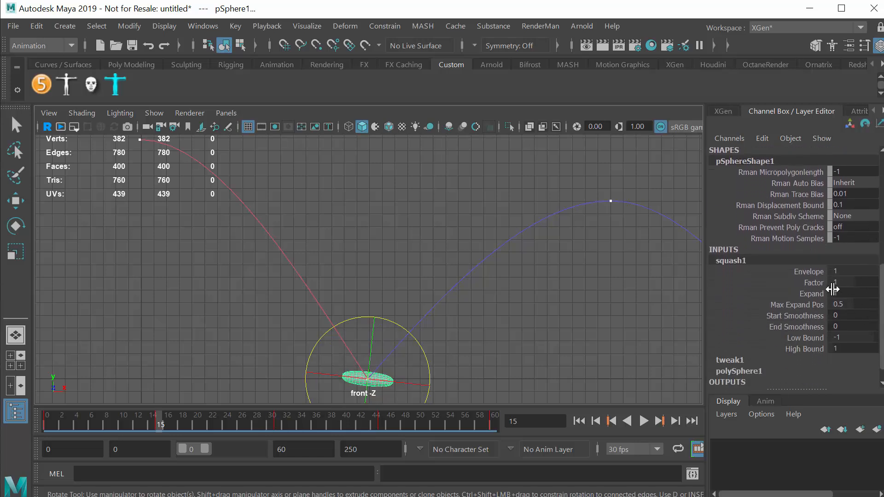
pyautogui.click(816, 283)
pyautogui.moveTo(527, 346); pyautogui.dragTo(520, 346, button='middle')
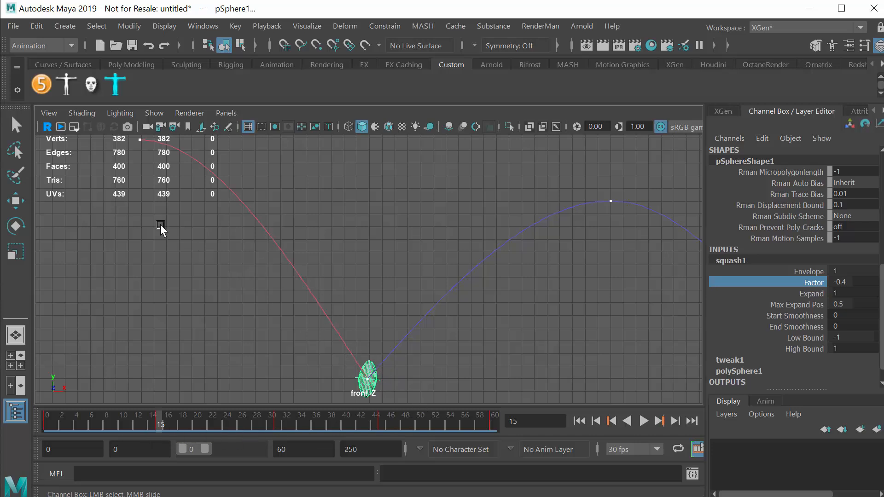
# - Rotate the sphere to about -180 degrees around Z so it lies flat on the ground, and key Rotate Z at frame 15
pyautogui.click(13, 226)
pyautogui.moveTo(352, 315); pyautogui.dragTo(474, 338)
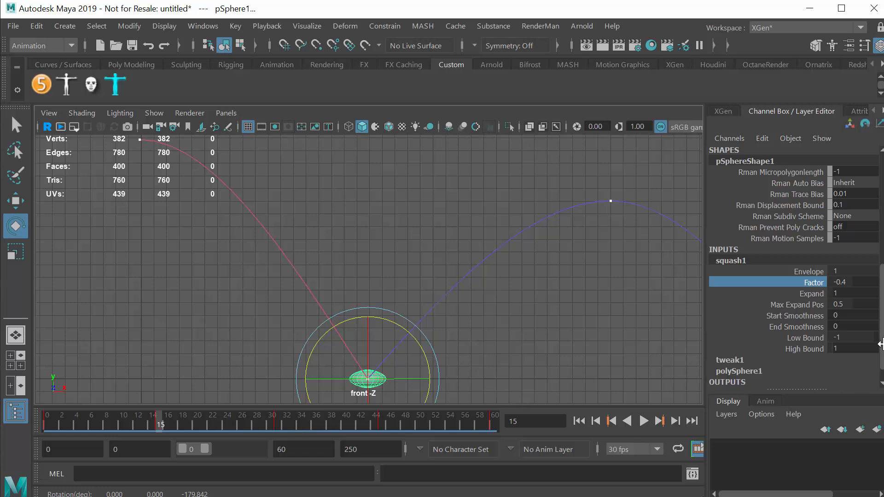
pyautogui.scroll(5, 880, 344)
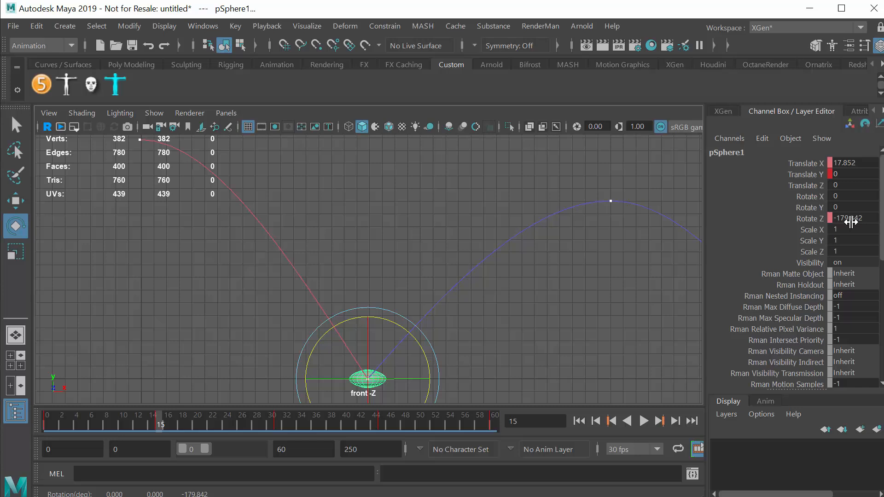
pyautogui.click(807, 219)
pyautogui.rightClick(791, 215)
pyautogui.click(815, 244)
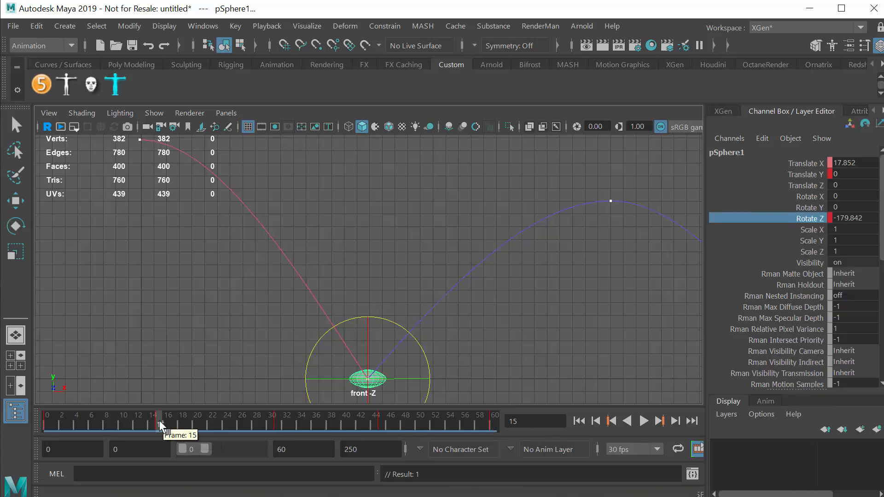
# - Scrub between frames 0 and 15 to review the sphere's keyed rotation along the first fall
pyautogui.moveTo(159, 421); pyautogui.dragTo(39, 413)
pyautogui.press('e')
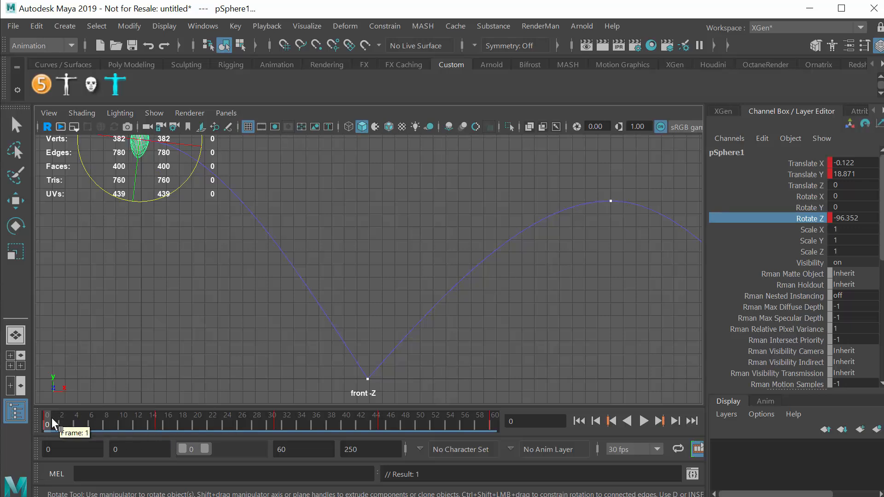
pyautogui.moveTo(68, 420); pyautogui.dragTo(158, 433)
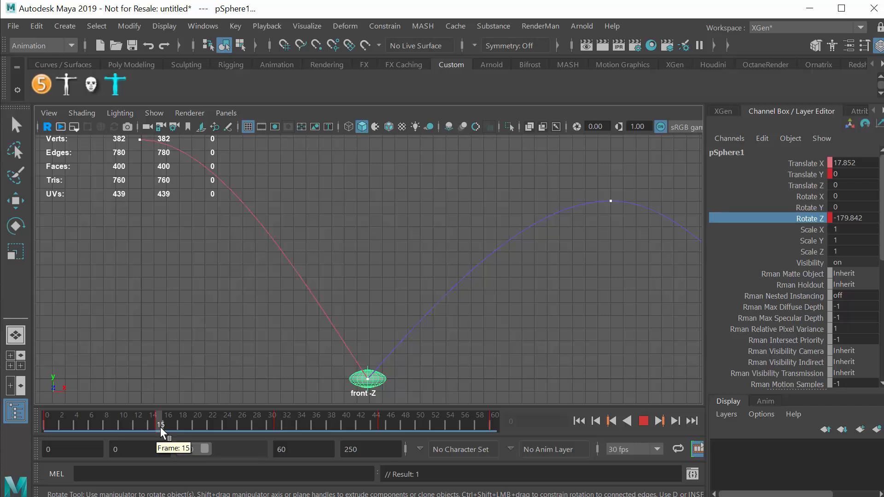
pyautogui.moveTo(161, 427); pyautogui.dragTo(160, 427)
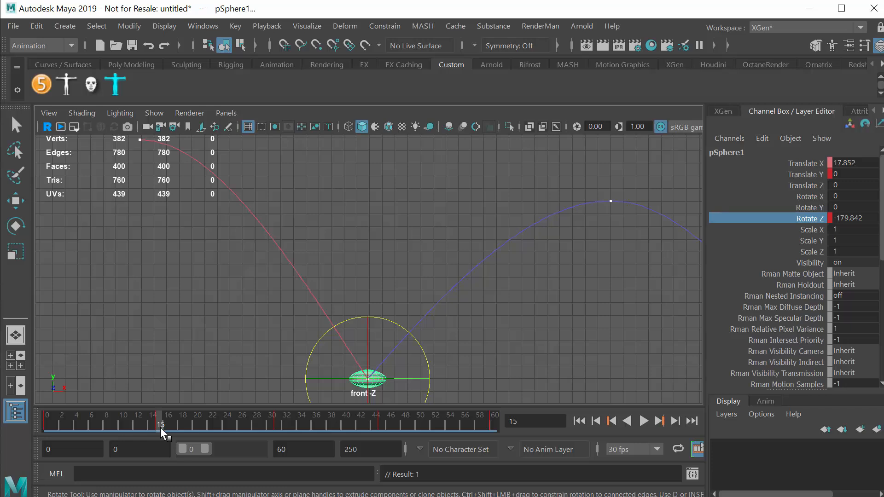
# - Return to frame 0, set the squash1 Factor to 0.5 to stretch the sphere, and key it
pyautogui.moveTo(160, 425); pyautogui.dragTo(46, 418)
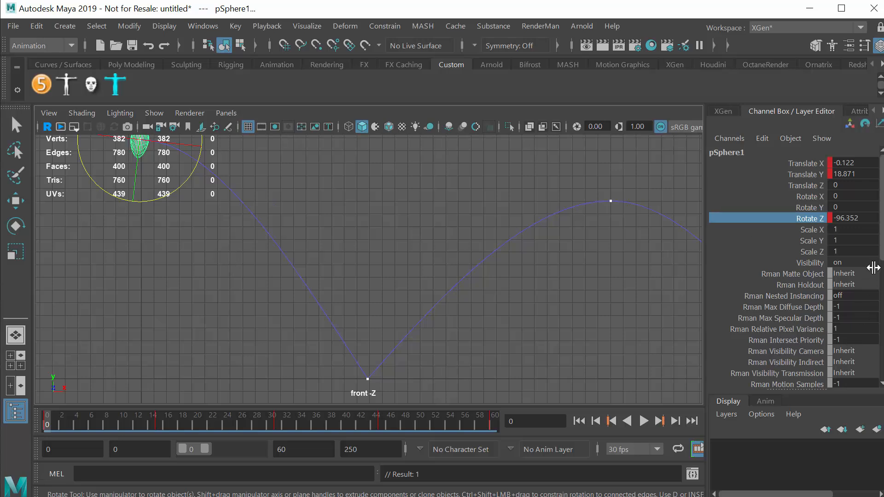
pyautogui.scroll(-5, 788, 295)
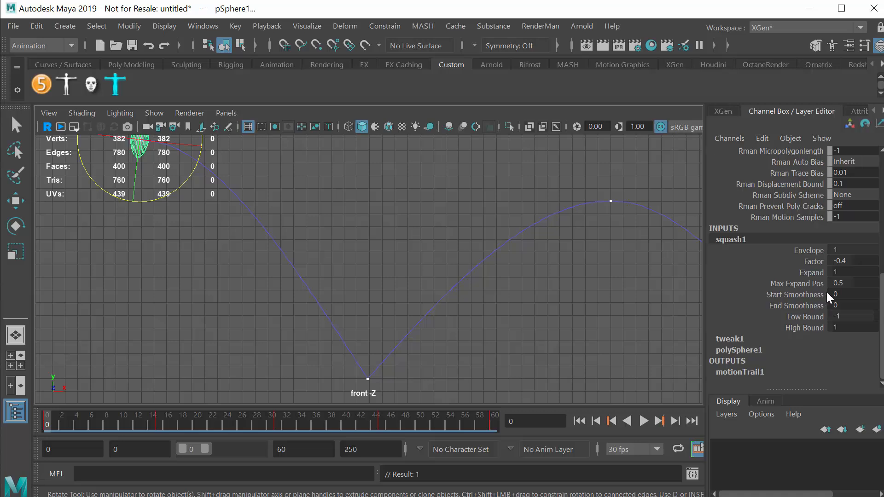
pyautogui.doubleClick(847, 261)
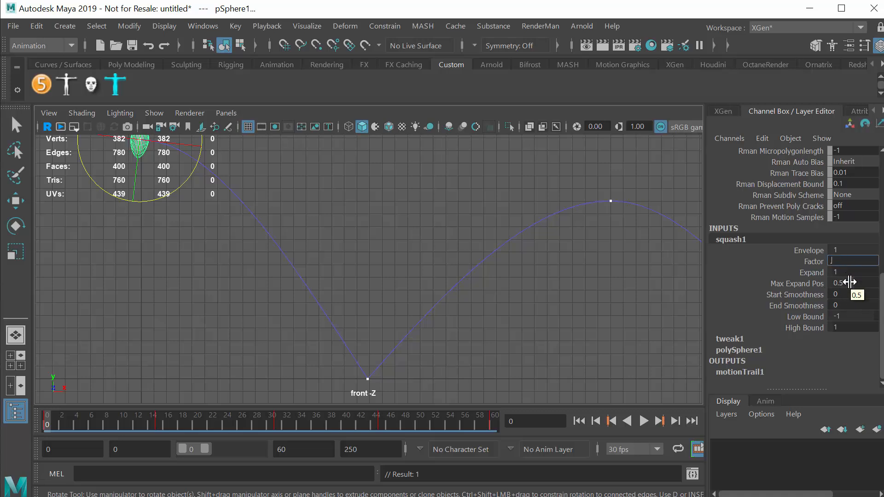
pyautogui.write('0.5')
pyautogui.press('Return')
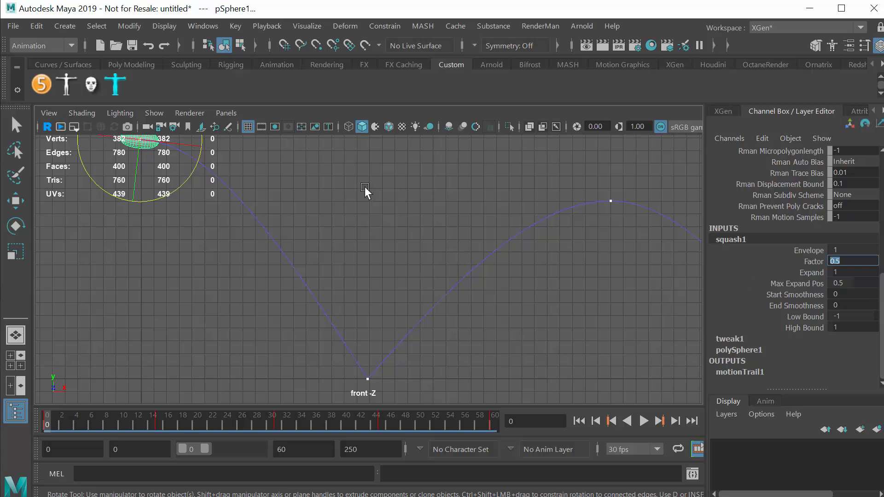
pyautogui.keyDown('alt'); pyautogui.moveTo(364, 186); pyautogui.dragTo(348, 231, button='middle'); pyautogui.keyUp('alt')
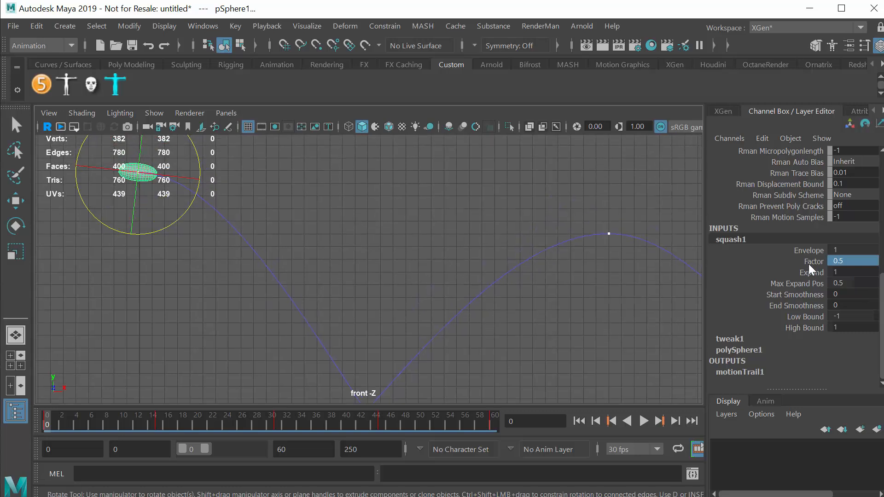
pyautogui.click(782, 261)
pyautogui.rightClick(756, 261)
pyautogui.click(781, 286)
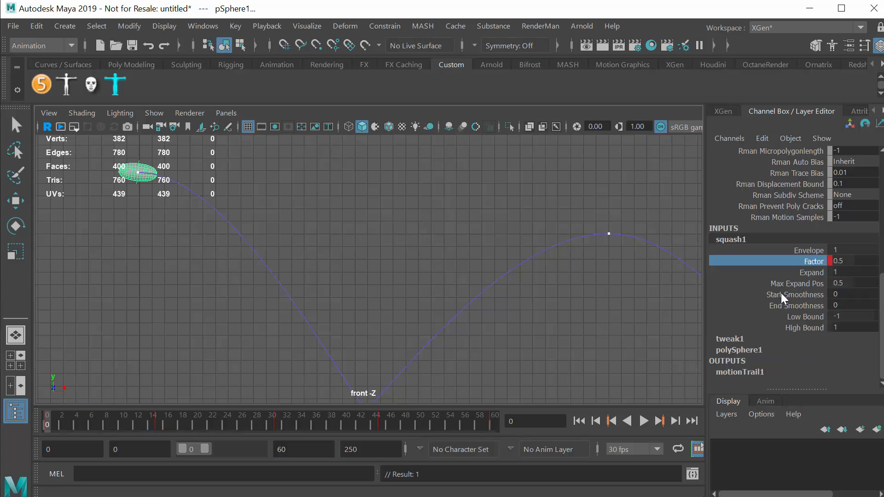
# - At frame 15, set the squash1 Factor to -0.5 to squash the sphere on the ground, and key it
pyautogui.moveTo(61, 421); pyautogui.dragTo(159, 426)
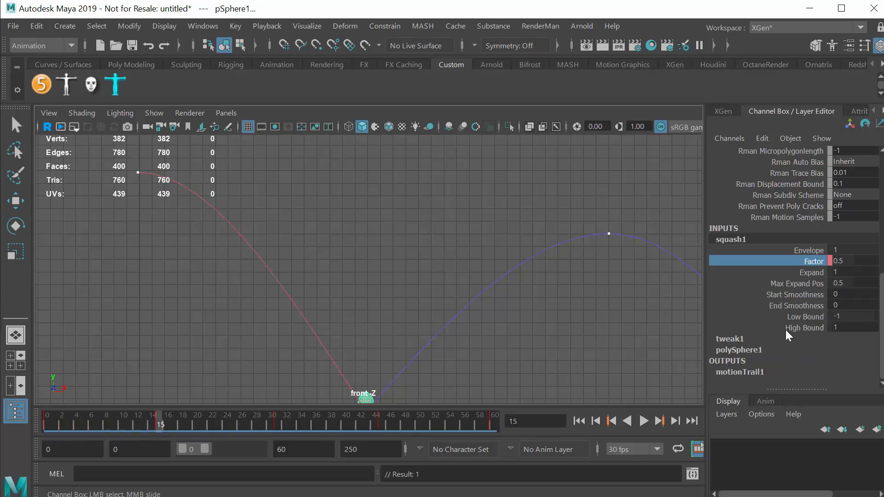
pyautogui.doubleClick(847, 261)
pyautogui.write('-')
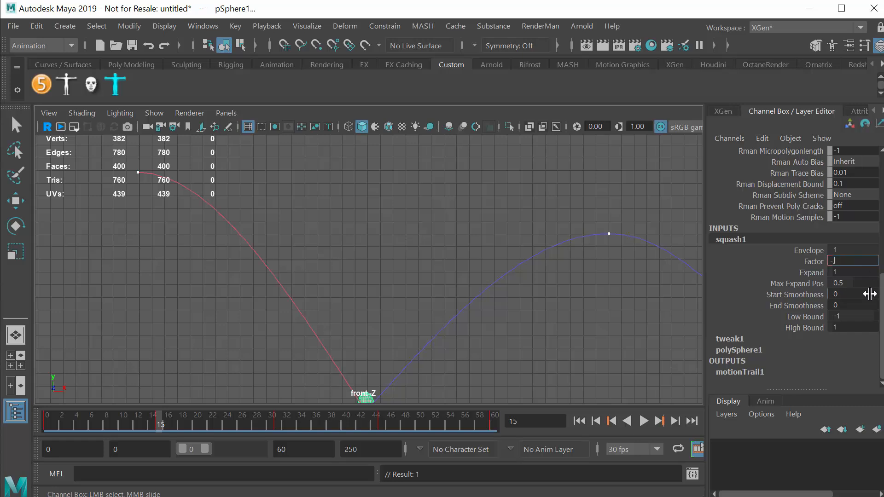
pyautogui.write('0.5')
pyautogui.press('Return')
pyautogui.keyDown('alt'); pyautogui.moveTo(514, 329); pyautogui.dragTo(517, 274, button='middle'); pyautogui.keyUp('alt')
pyautogui.click(750, 257)
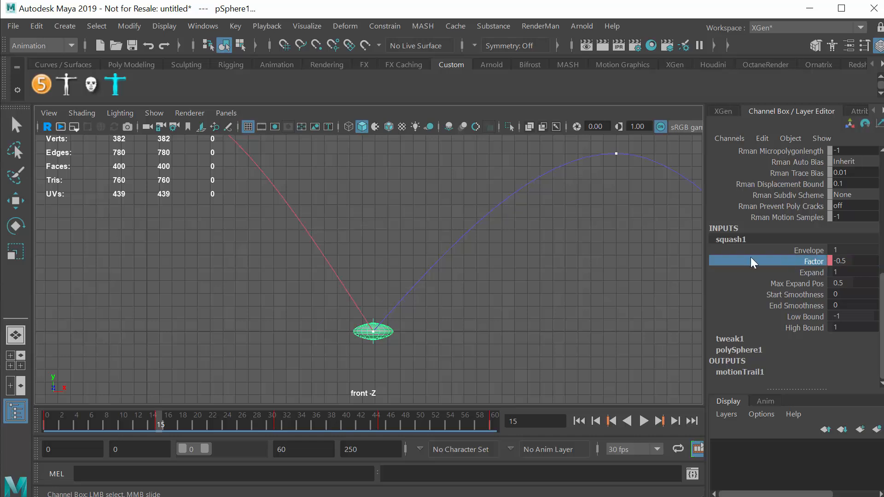
pyautogui.rightClick(750, 256)
pyautogui.click(768, 283)
pyautogui.keyDown('alt'); pyautogui.moveTo(534, 319); pyautogui.dragTo(588, 320, button='middle'); pyautogui.keyUp('alt')
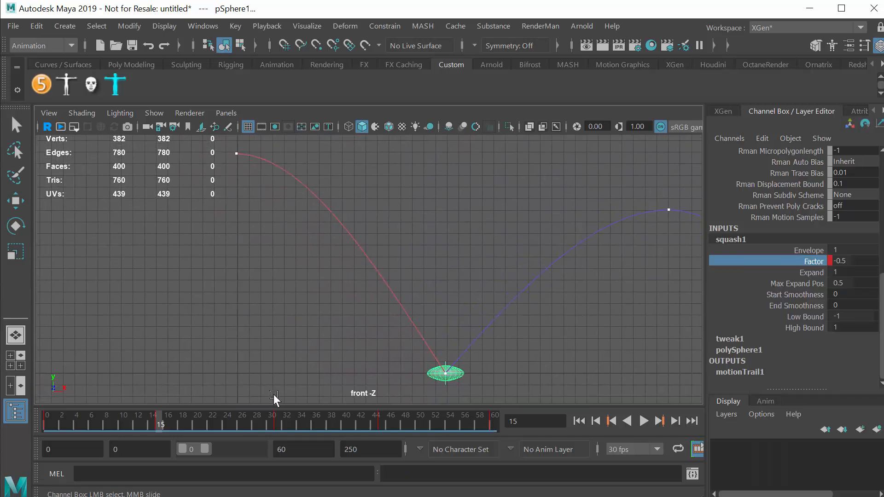
# - At frame 14, just before impact, set the squash1 Factor to 0.5 to stretch the sphere, and key it
pyautogui.hotkey('alt', 'v')
pyautogui.moveTo(115, 415); pyautogui.dragTo(155, 419)
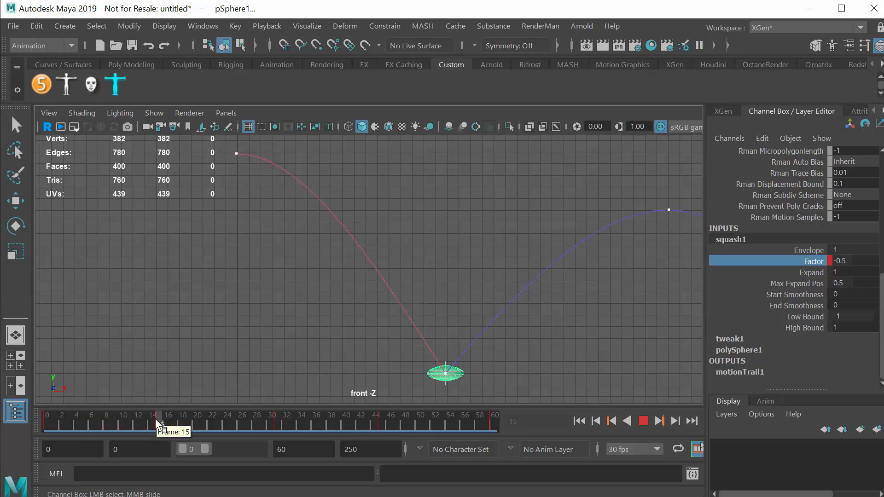
pyautogui.moveTo(155, 419); pyautogui.dragTo(151, 423)
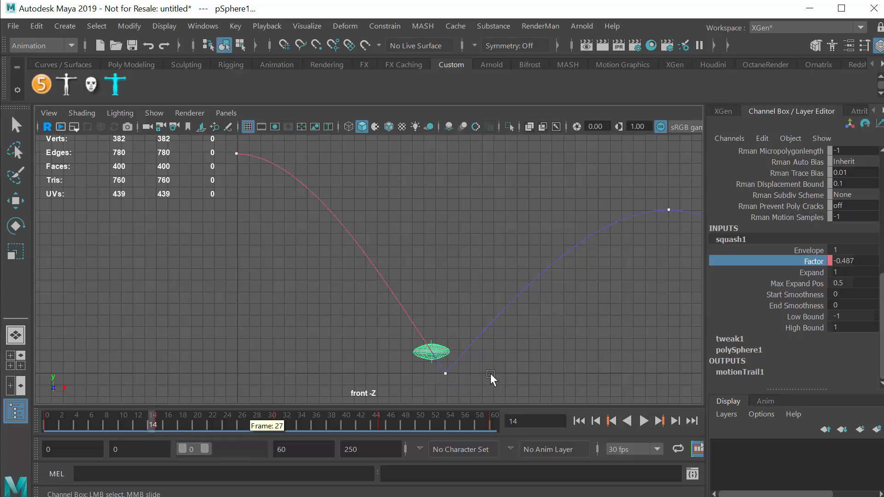
pyautogui.click(847, 261)
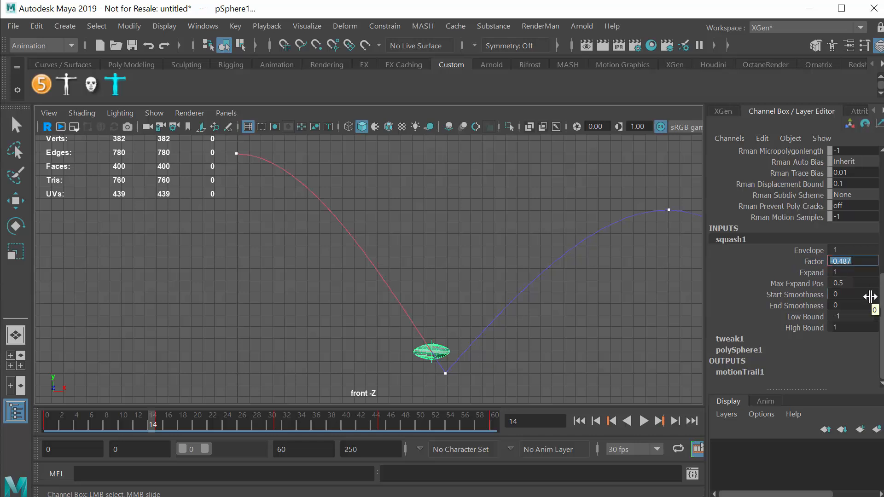
pyautogui.press('Return')
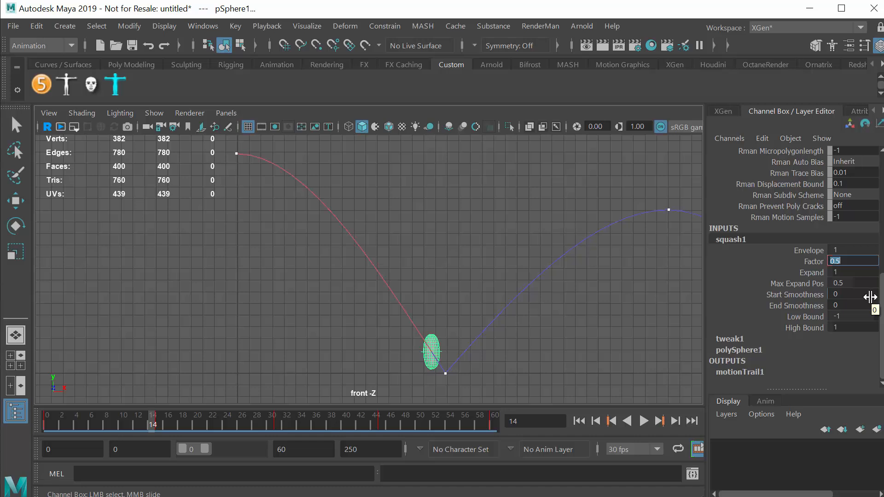
pyautogui.click(815, 261)
pyautogui.rightClick(779, 263)
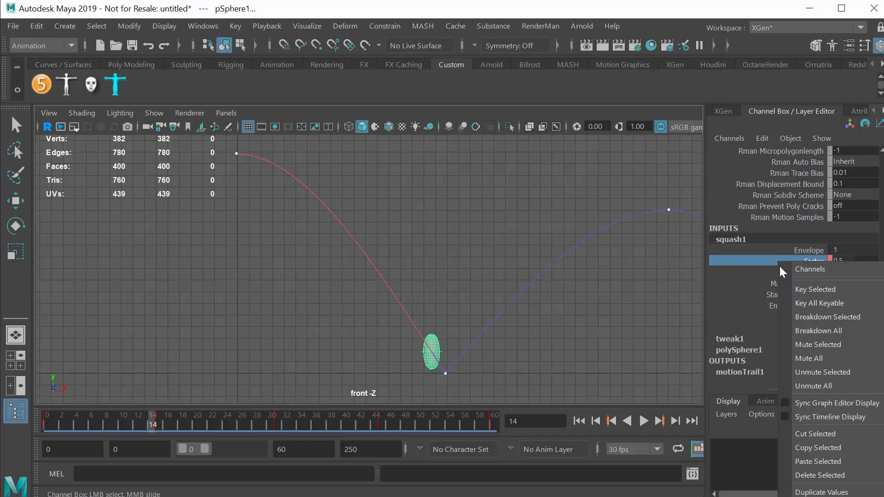
pyautogui.click(799, 290)
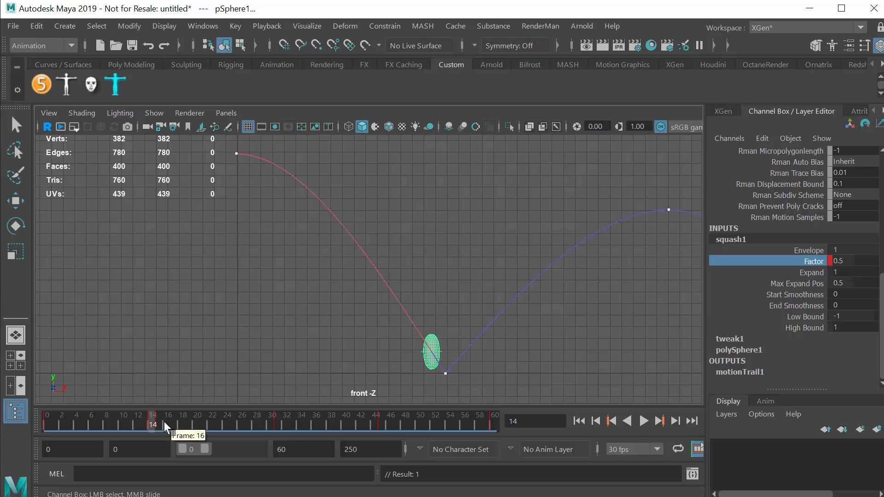
# - At frame 14, rotate the sphere to about -147.5 degrees around Z so it follows the falling trail, and key Rotate Z
pyautogui.moveTo(148, 421)
pyautogui.mouseDown()
pyautogui.moveTo(69, 423)
pyautogui.moveTo(134, 418)
pyautogui.moveTo(158, 429)
pyautogui.moveTo(158, 421)
pyautogui.moveTo(114, 419)
pyautogui.moveTo(139, 418)
pyautogui.moveTo(43, 421)
pyautogui.moveTo(151, 420)
pyautogui.mouseUp()
pyautogui.keyDown('alt'); pyautogui.moveTo(455, 366); pyautogui.dragTo(659, 312, button='right'); pyautogui.keyUp('alt')
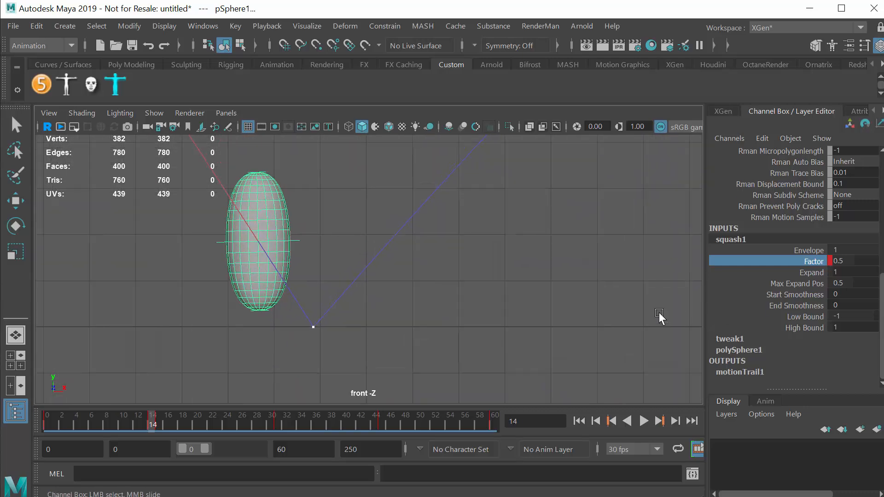
pyautogui.press('e')
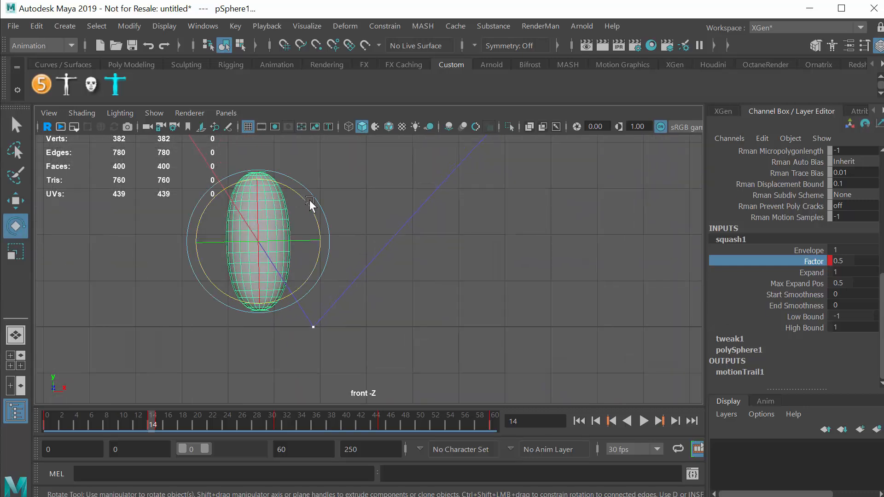
pyautogui.moveTo(310, 200); pyautogui.dragTo(291, 160)
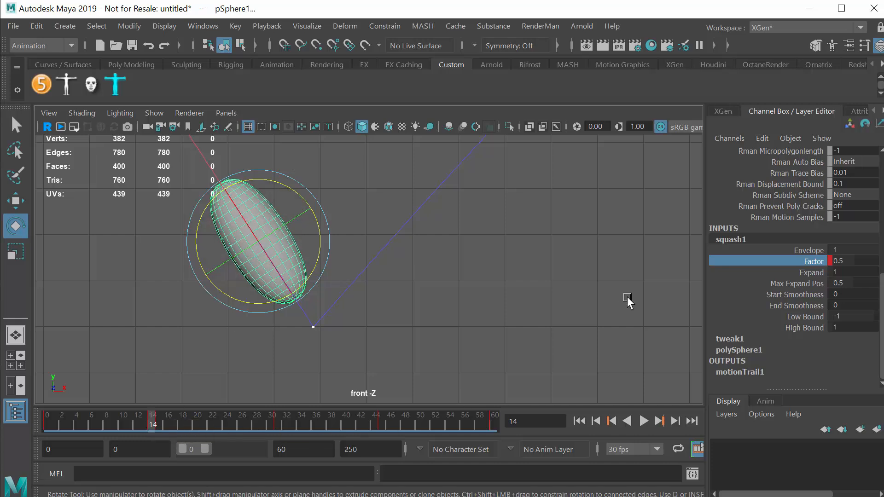
pyautogui.moveTo(880, 331); pyautogui.dragTo(881, 188)
pyautogui.click(806, 219)
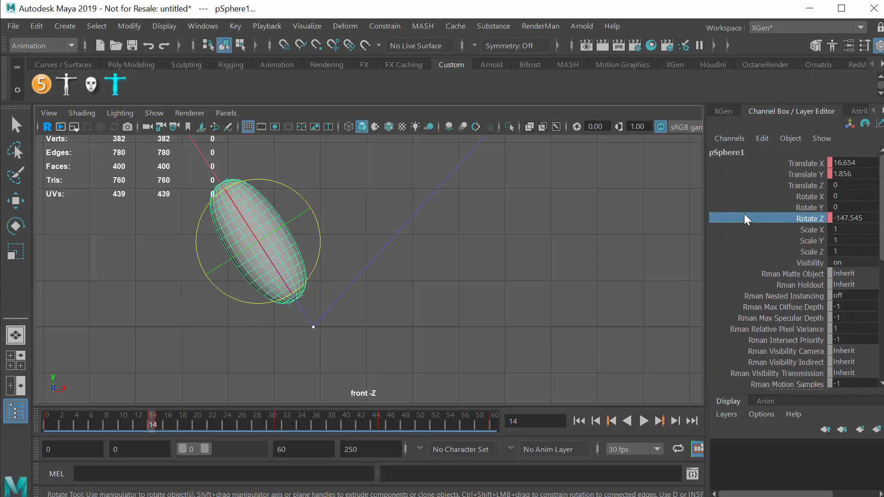
pyautogui.rightClick(744, 214)
pyautogui.click(760, 242)
# - At frame 7, rotate the sphere to about -141 degrees around Z to align it with the trail, and key Rotate Z
pyautogui.keyDown('alt'); pyautogui.moveTo(509, 283); pyautogui.dragTo(187, 280, button='right'); pyautogui.keyUp('alt')
pyautogui.keyDown('alt'); pyautogui.moveTo(187, 281); pyautogui.dragTo(333, 359, button='middle'); pyautogui.keyUp('alt')
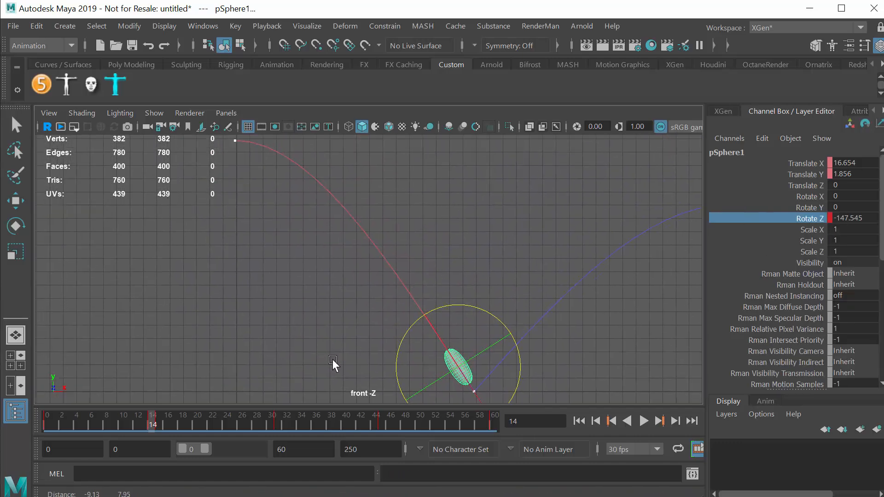
pyautogui.moveTo(153, 422); pyautogui.dragTo(100, 419)
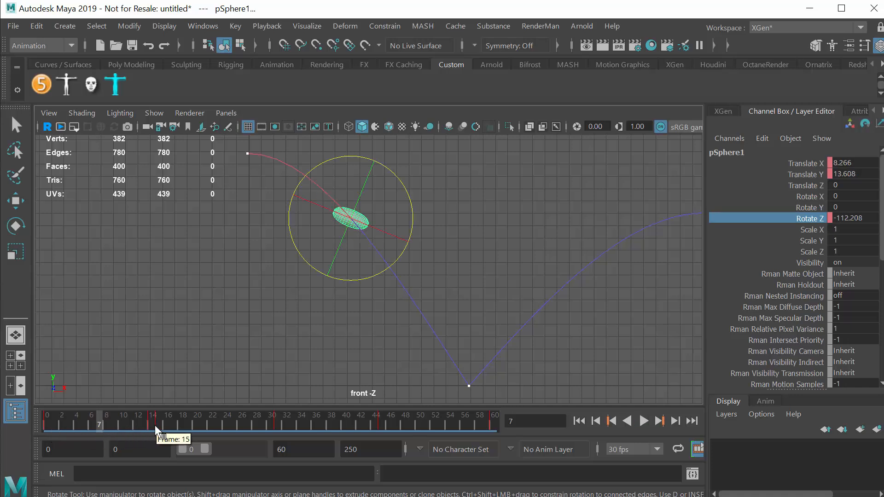
pyautogui.hotkey('alt', 'v')
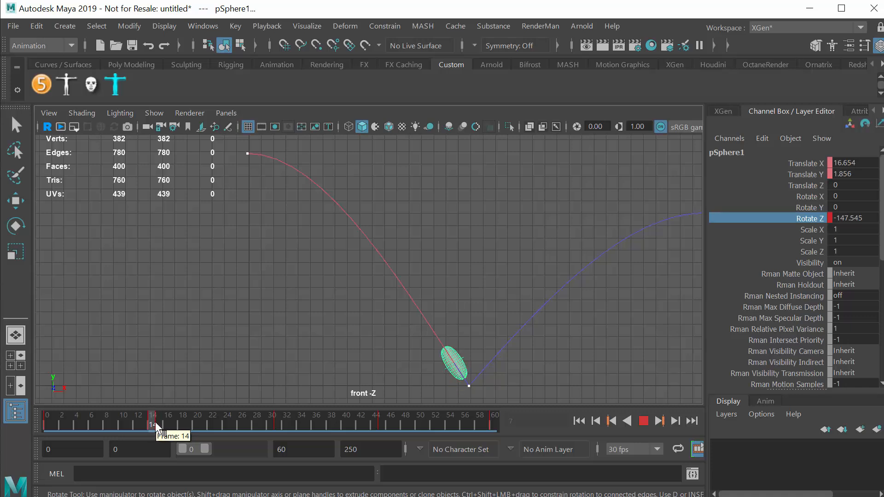
pyautogui.moveTo(151, 421); pyautogui.dragTo(105, 420)
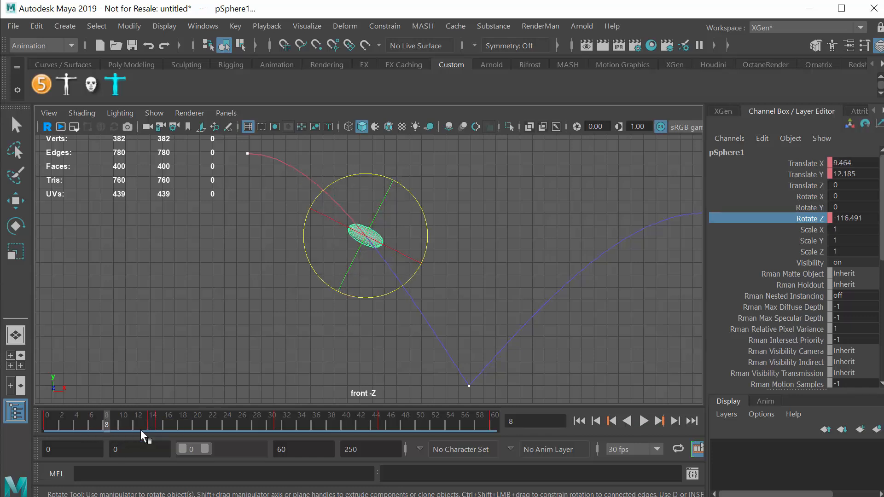
pyautogui.moveTo(104, 421); pyautogui.dragTo(100, 421)
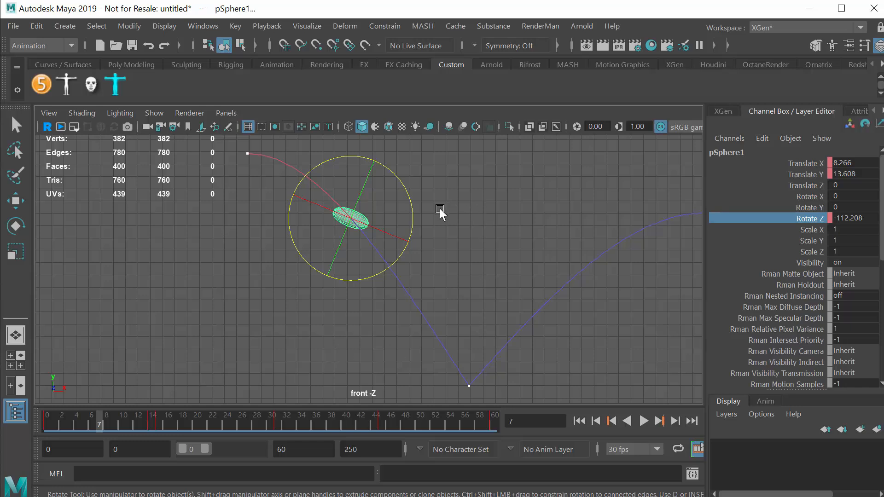
pyautogui.moveTo(407, 186); pyautogui.dragTo(416, 217)
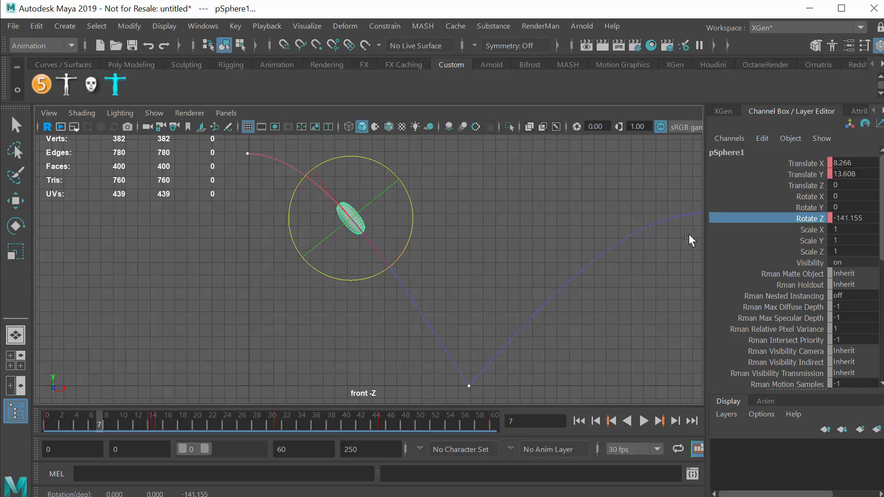
pyautogui.rightClick(763, 218)
pyautogui.click(778, 246)
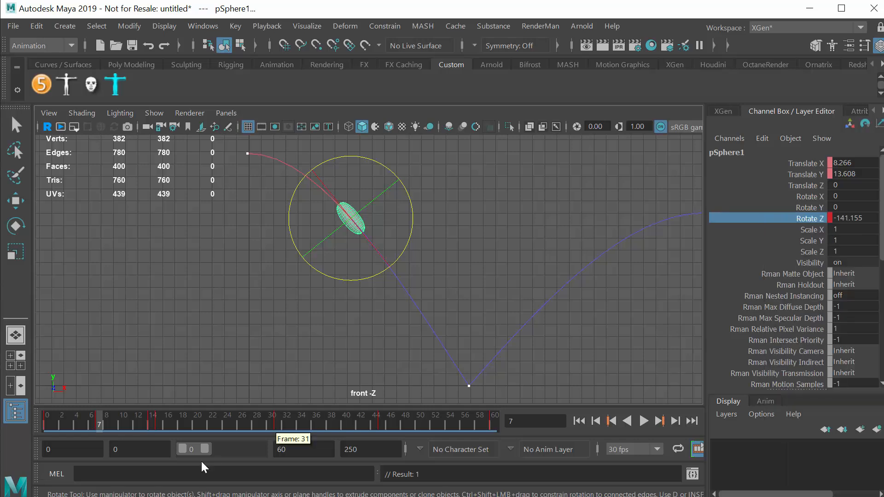
# - At frame 0, set the squash1 Factor to 0 and key it, and check the first fall up to frame 14
pyautogui.moveTo(109, 421); pyautogui.dragTo(44, 429)
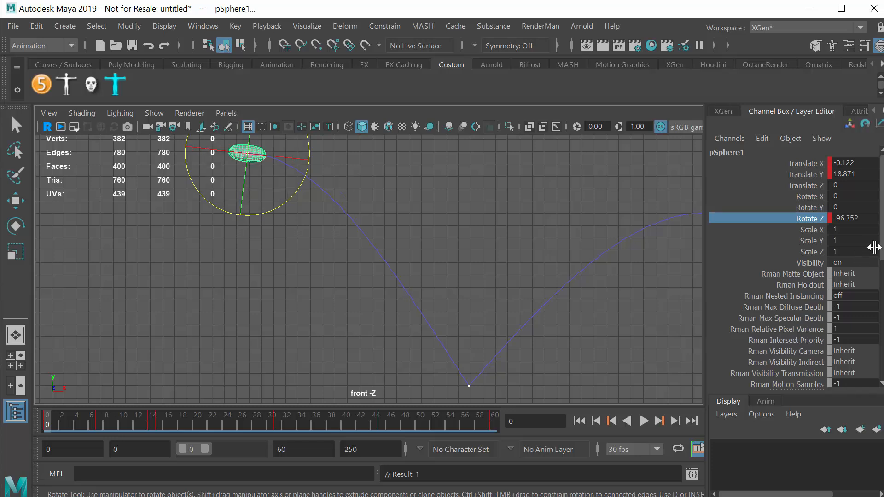
pyautogui.scroll(-7, 880, 229)
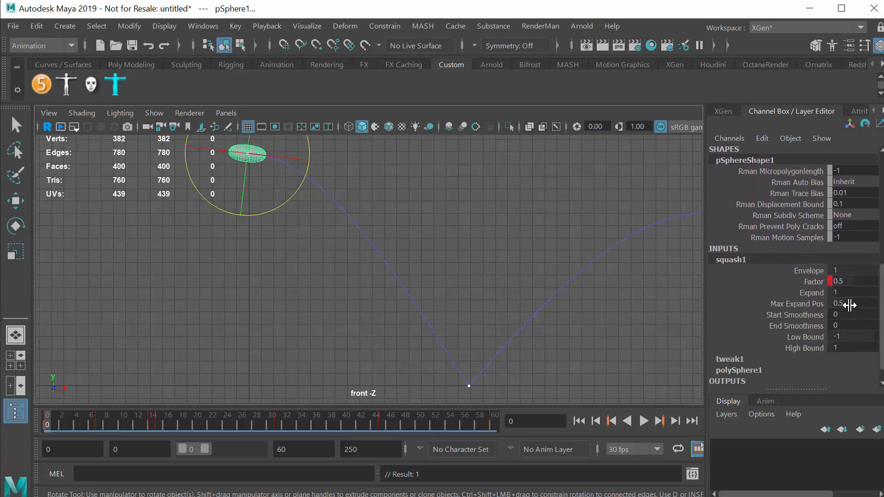
pyautogui.doubleClick(841, 282)
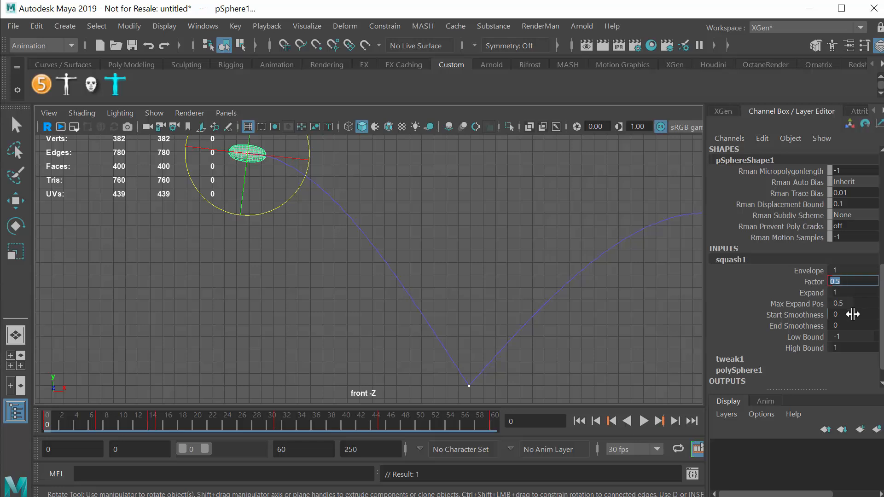
pyautogui.click(811, 279)
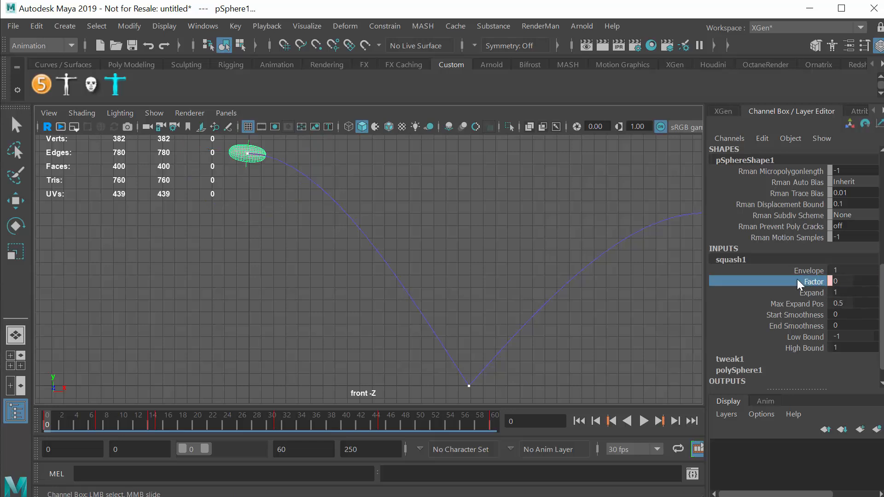
pyautogui.rightClick(797, 280)
pyautogui.click(822, 306)
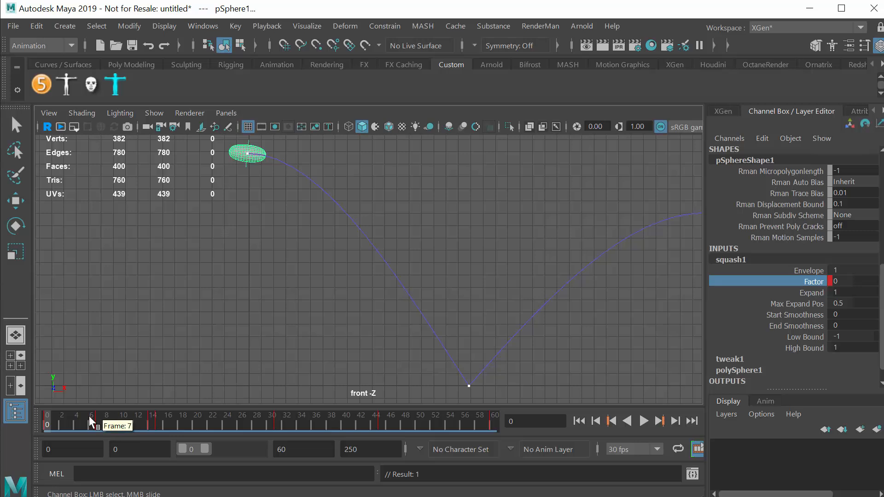
pyautogui.hotkey('alt', 'v')
pyautogui.moveTo(44, 419); pyautogui.dragTo(153, 424)
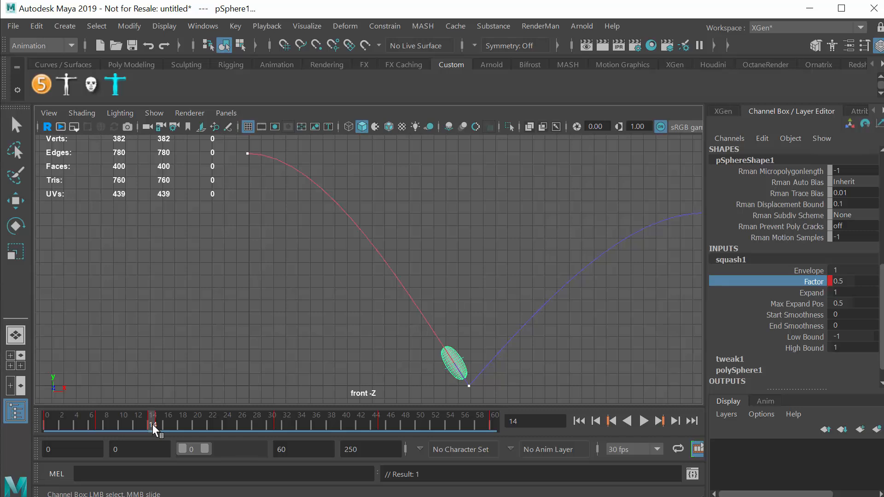
# - At frame 16, rotate the sphere to about -221.6 degrees around Z along the rising trail, and key Rotate Z
pyautogui.keyDown('alt'); pyautogui.moveTo(619, 350); pyautogui.dragTo(329, 320, button='middle'); pyautogui.keyUp('alt')
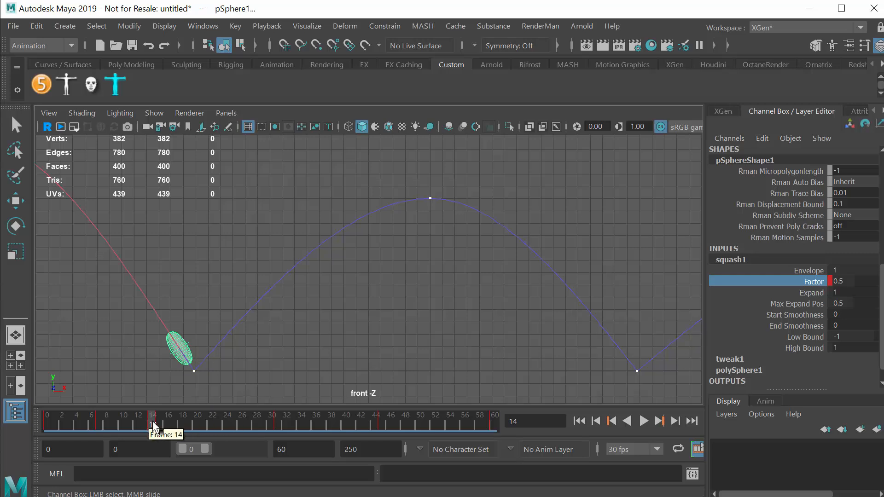
pyautogui.hotkey('alt', 'v')
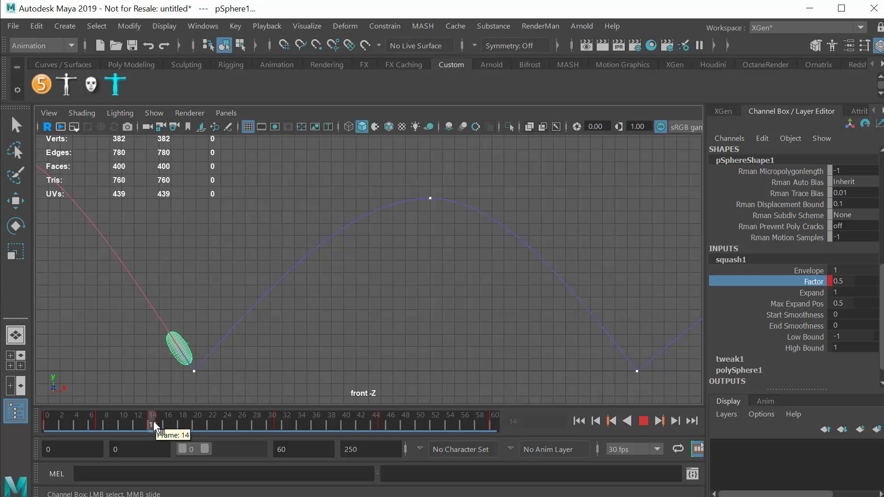
pyautogui.hotkey('alt', 'v')
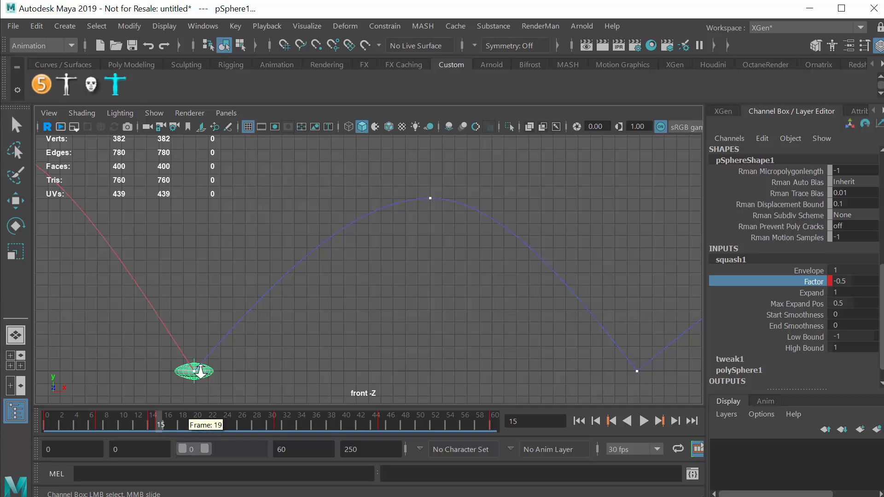
pyautogui.keyDown('alt'); pyautogui.moveTo(200, 370); pyautogui.dragTo(313, 383, button='right'); pyautogui.keyUp('alt')
pyautogui.keyDown('alt'); pyautogui.moveTo(298, 368); pyautogui.dragTo(376, 314, button='middle'); pyautogui.keyUp('alt')
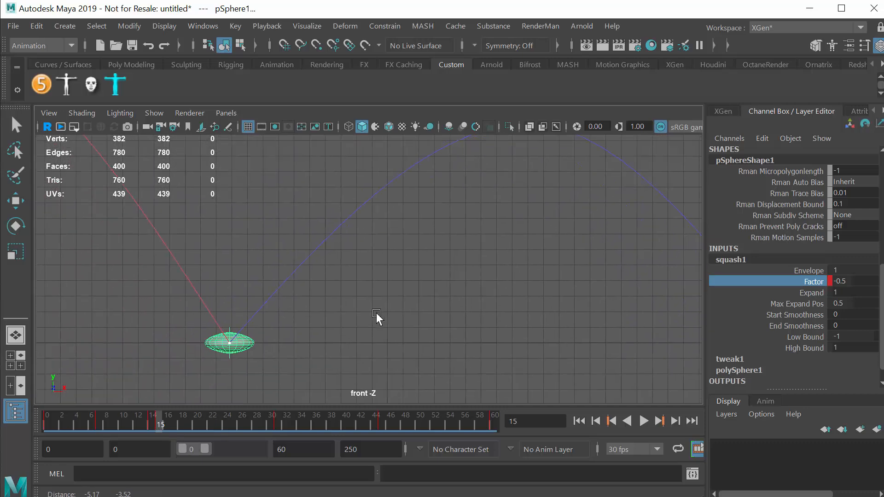
pyautogui.click(165, 422)
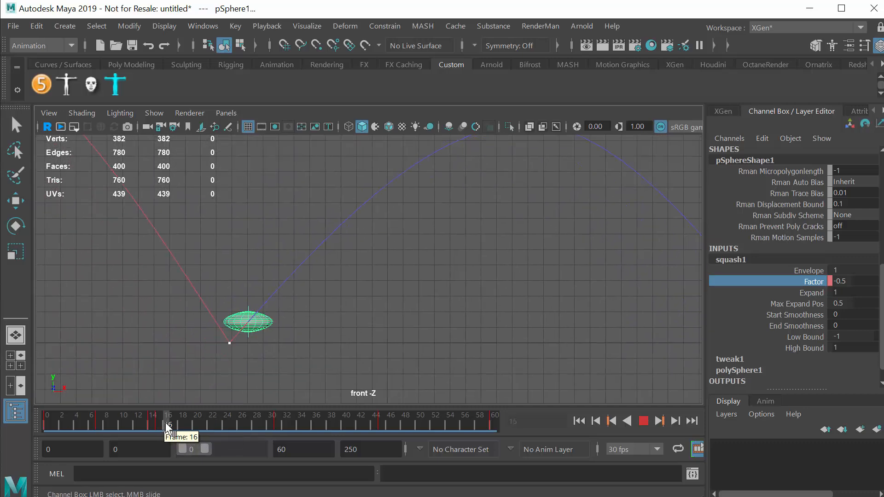
pyautogui.click(14, 227)
pyautogui.moveTo(288, 276); pyautogui.dragTo(323, 313)
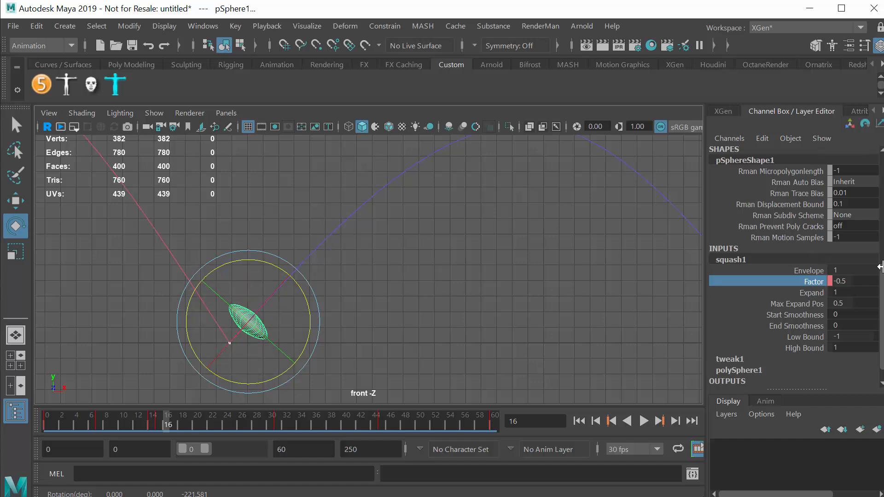
pyautogui.scroll(3, 879, 304)
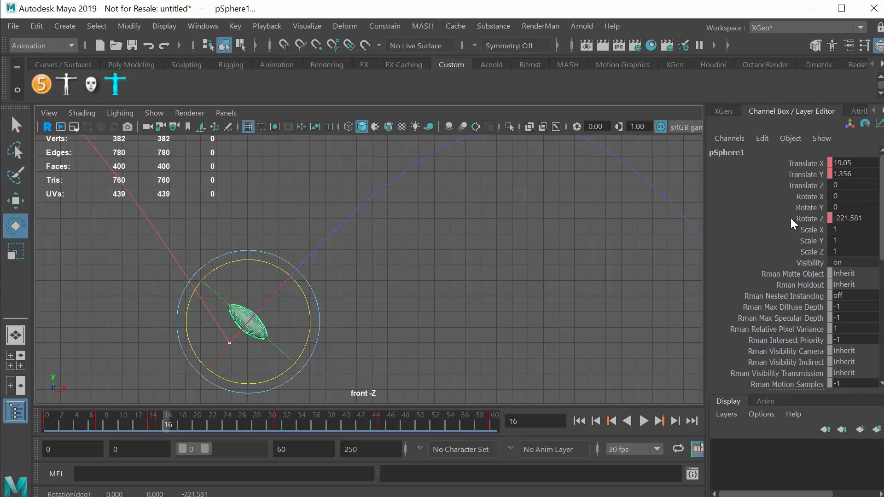
pyautogui.click(792, 223)
pyautogui.rightClick(748, 220)
pyautogui.click(765, 244)
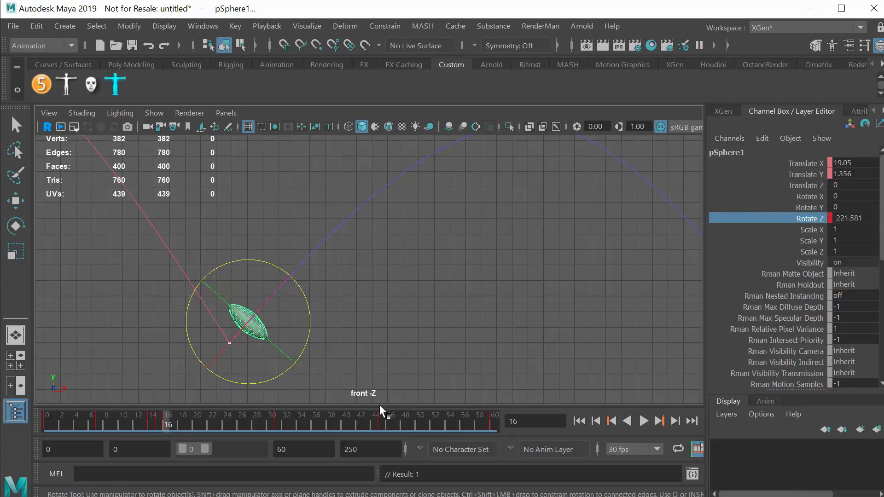
# - At frame 31, rotate the sphere to about -269.7 degrees around Z to follow the peak of the second arc, and key Rotate Z
pyautogui.moveTo(173, 423); pyautogui.dragTo(220, 421)
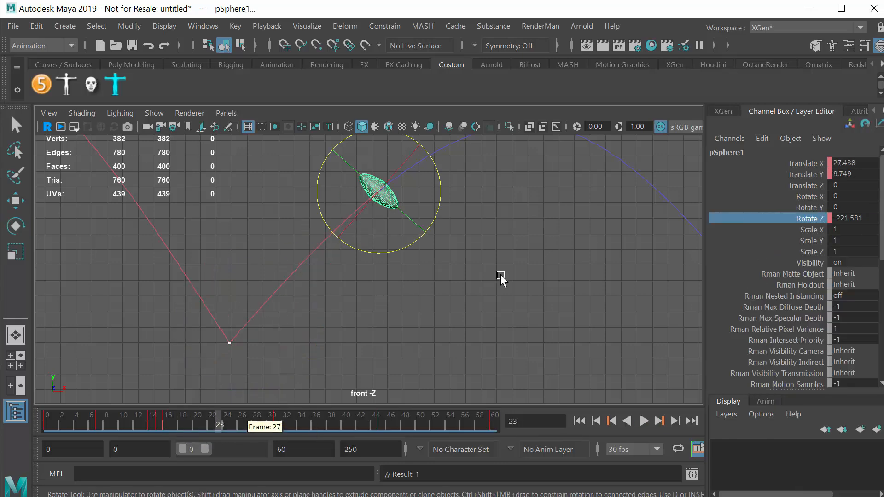
pyautogui.keyDown('alt'); pyautogui.moveTo(501, 274); pyautogui.dragTo(378, 336, button='middle'); pyautogui.keyUp('alt')
pyautogui.moveTo(236, 420); pyautogui.dragTo(277, 419)
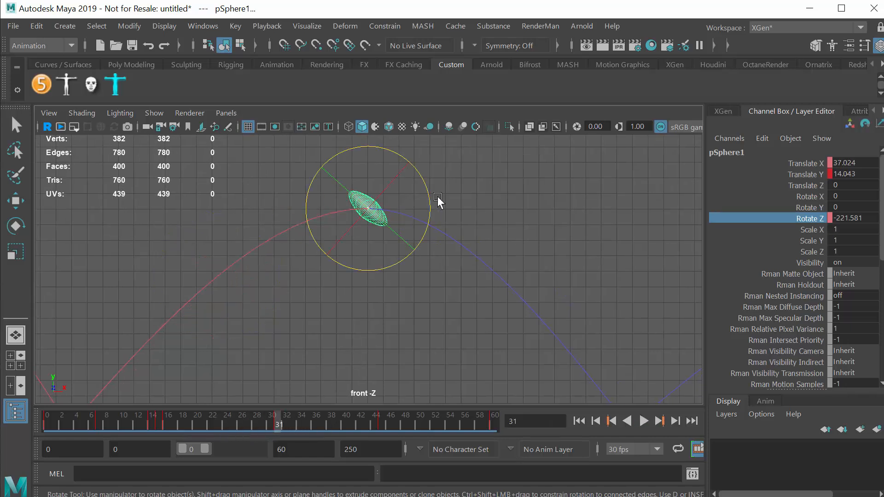
pyautogui.moveTo(424, 177); pyautogui.dragTo(432, 226)
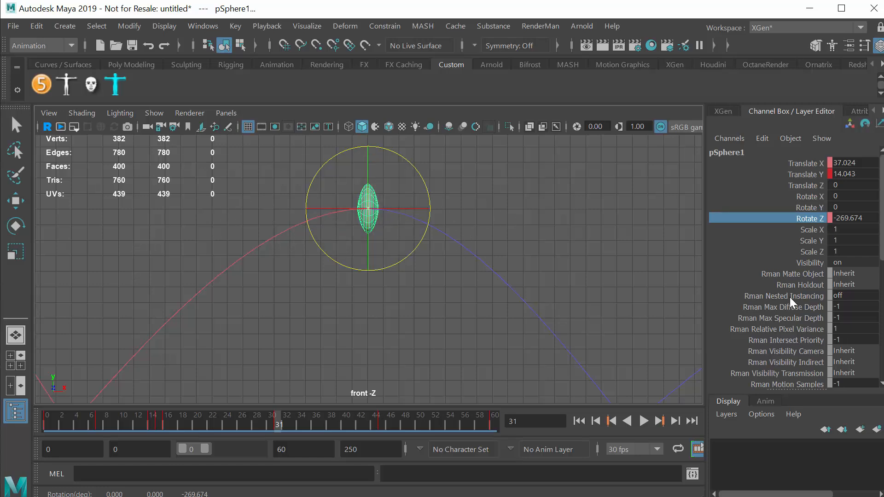
pyautogui.rightClick(789, 216)
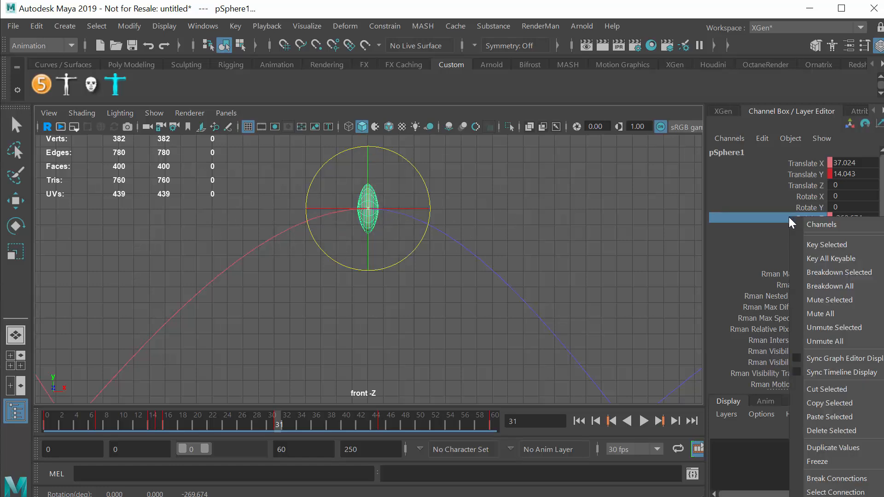
pyautogui.click(805, 244)
# - At frame 21, rotate the sphere to about -224.6 degrees around Z to align it with the rising trail, and key Rotate Z
pyautogui.moveTo(278, 418); pyautogui.dragTo(211, 416)
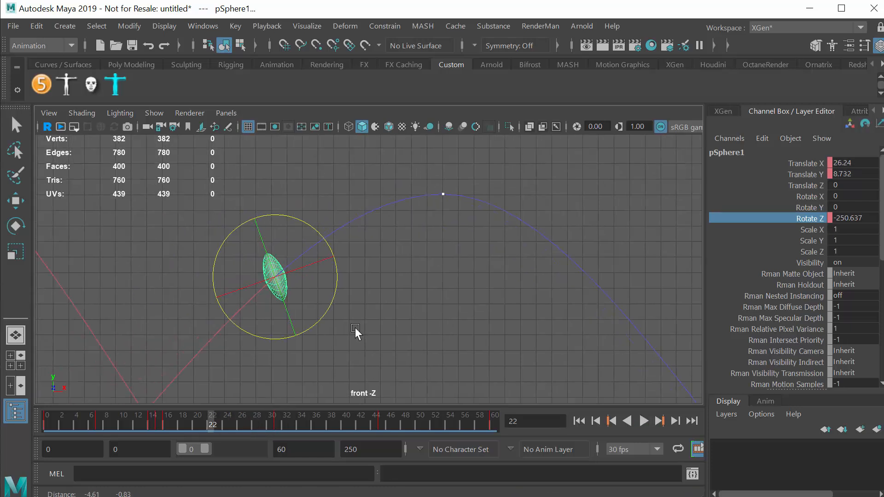
pyautogui.hotkey('alt', 'v')
pyautogui.click(205, 421)
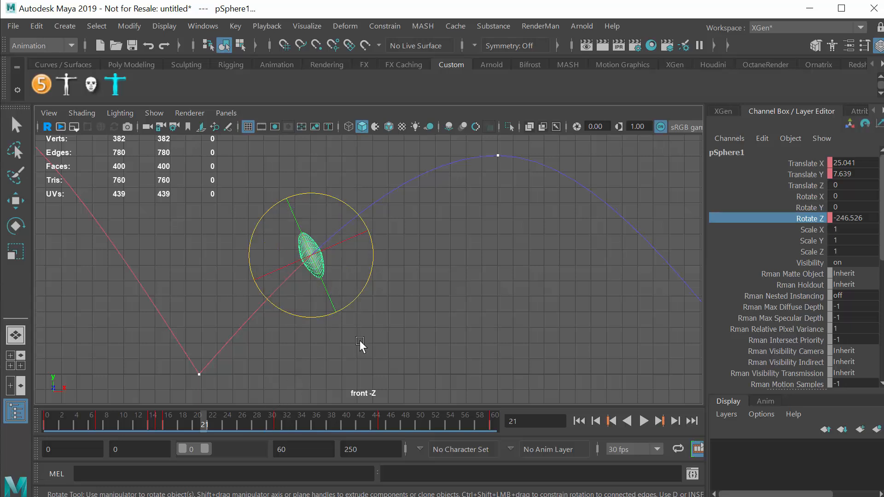
pyautogui.moveTo(366, 289); pyautogui.dragTo(372, 261)
pyautogui.rightClick(778, 218)
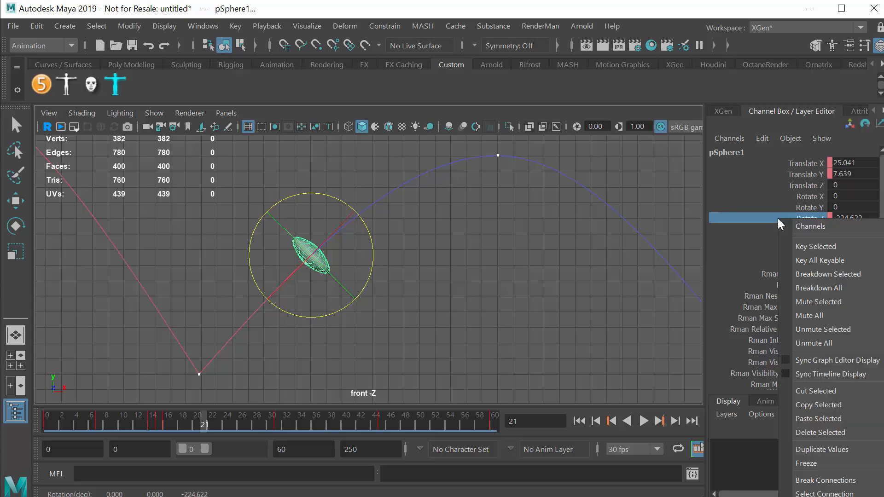
pyautogui.click(807, 245)
pyautogui.moveTo(200, 417); pyautogui.dragTo(275, 420)
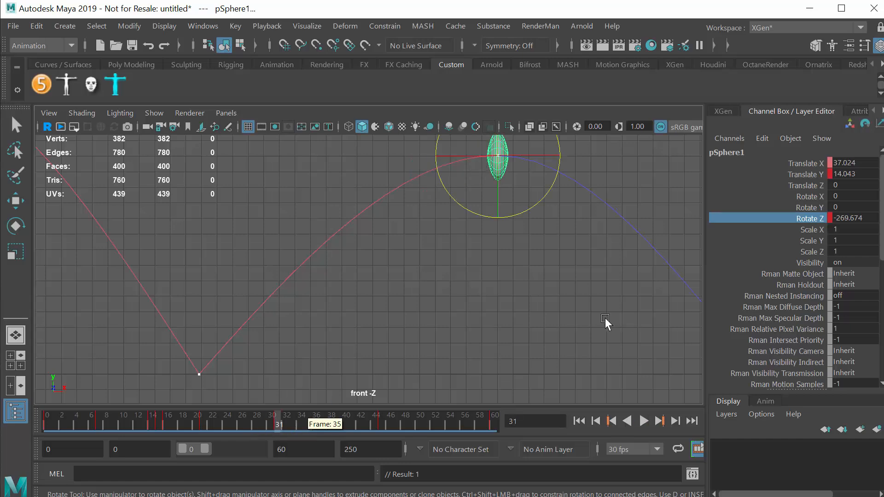
pyautogui.keyDown('alt'); pyautogui.moveTo(605, 321); pyautogui.dragTo(339, 313, button='middle'); pyautogui.keyUp('alt')
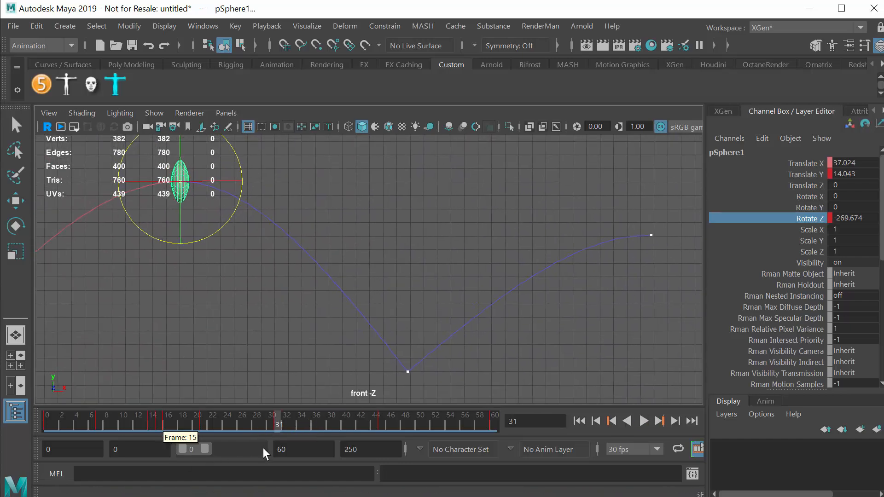
pyautogui.hotkey('alt', 'v')
pyautogui.moveTo(319, 426); pyautogui.dragTo(378, 425)
pyautogui.click(377, 421)
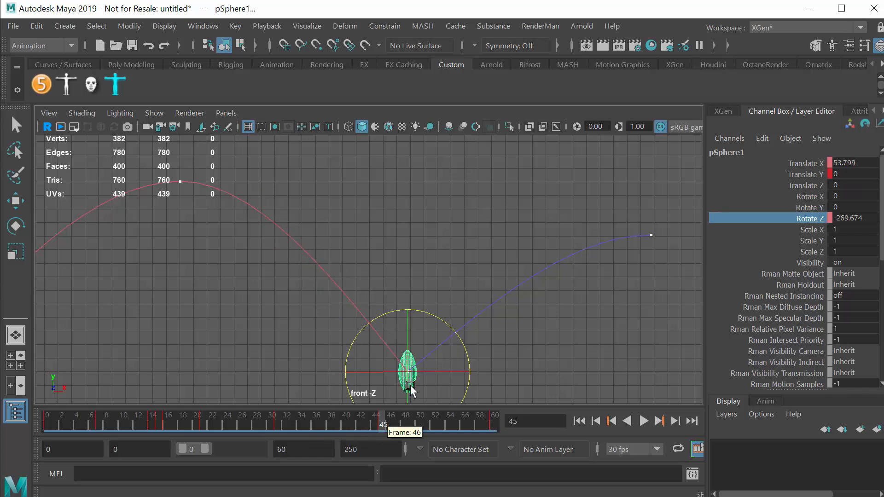
pyautogui.moveTo(418, 308)
pyautogui.mouseDown()
pyautogui.moveTo(459, 322)
pyautogui.moveTo(526, 373)
pyautogui.moveTo(582, 384)
pyautogui.moveTo(564, 407)
pyautogui.moveTo(495, 339)
pyautogui.moveTo(420, 306)
pyautogui.mouseUp()
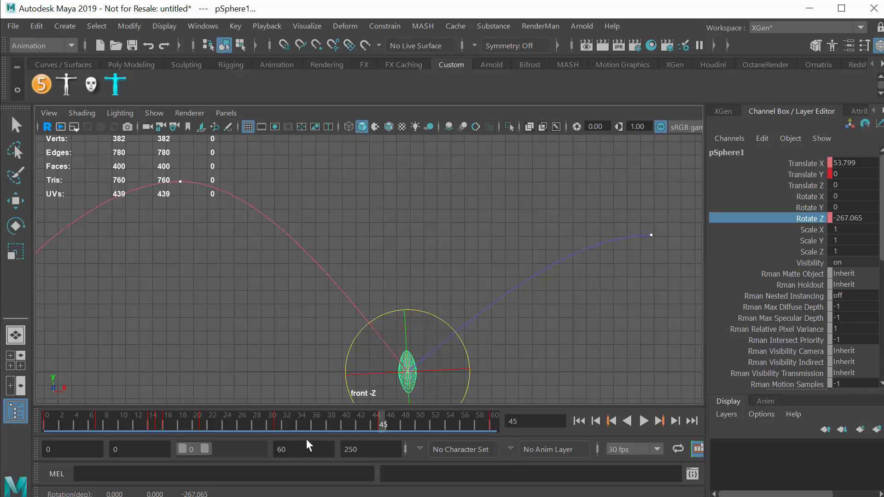
pyautogui.hotkey('alt', 'v')
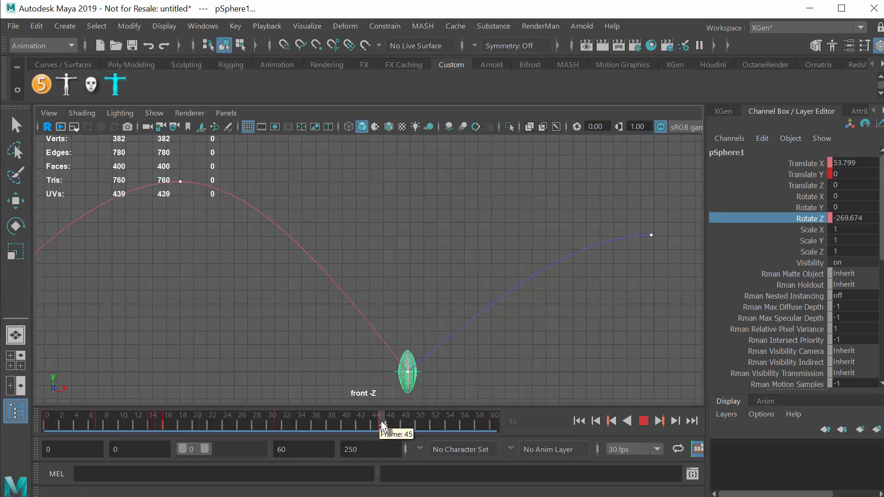
pyautogui.moveTo(381, 421); pyautogui.dragTo(382, 420)
pyautogui.moveTo(456, 329); pyautogui.dragTo(343, 309)
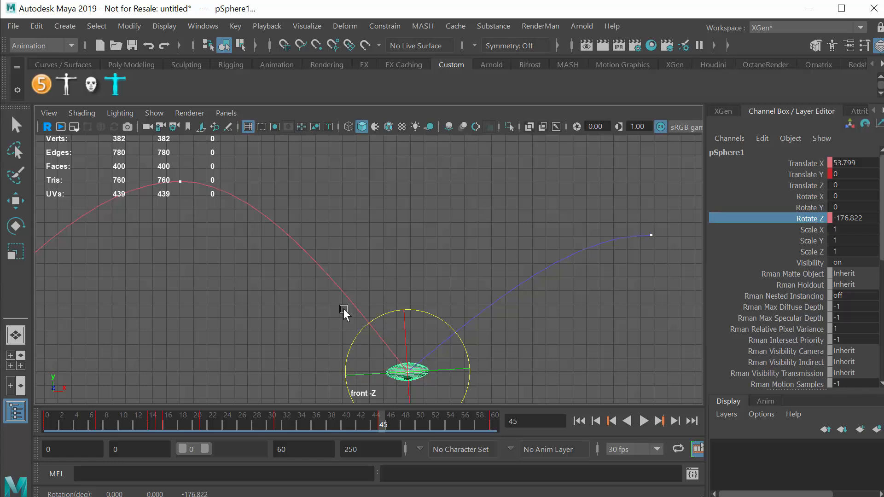
# - At frame 45, rotate the sphere to about -358.8 degrees around Z so it lies flat on the second impact, and key Rotate Z
pyautogui.moveTo(291, 427); pyautogui.dragTo(383, 425)
pyautogui.moveTo(435, 316); pyautogui.dragTo(545, 434)
pyautogui.rightClick(757, 218)
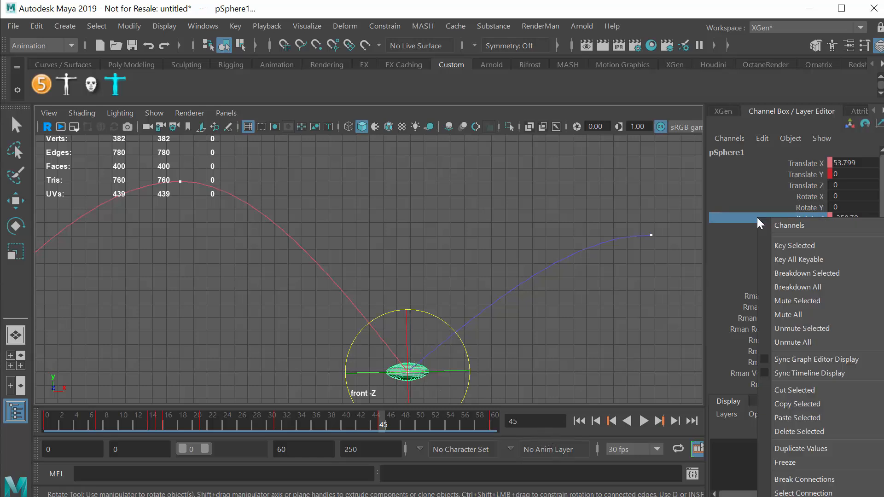
pyautogui.click(775, 243)
# - At frame 44, rotate the sphere to about -321.5 degrees around Z along the falling trail, and key Rotate Z
pyautogui.moveTo(377, 424)
pyautogui.mouseDown()
pyautogui.moveTo(368, 426)
pyautogui.moveTo(376, 427)
pyautogui.mouseUp()
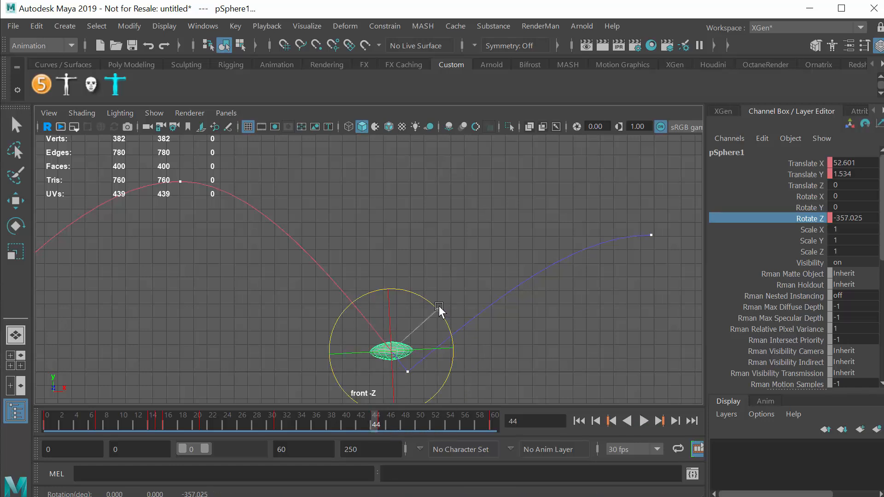
pyautogui.moveTo(437, 309); pyautogui.dragTo(408, 273)
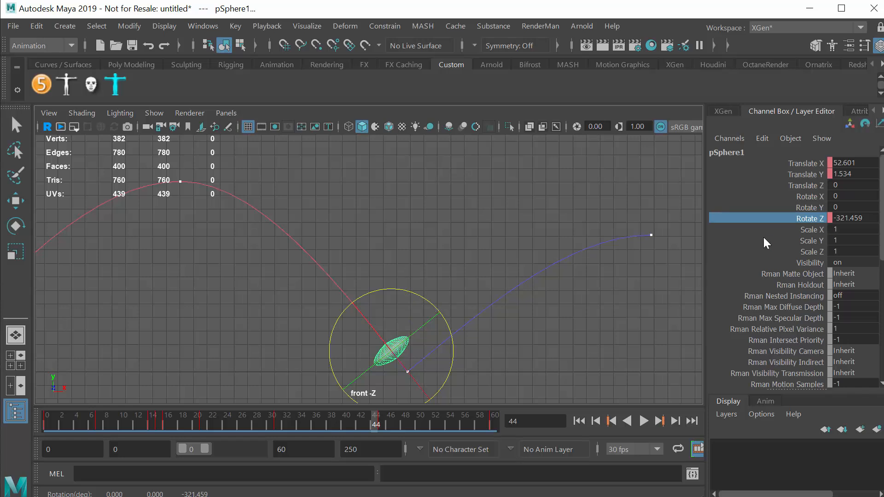
pyautogui.rightClick(766, 221)
pyautogui.click(801, 248)
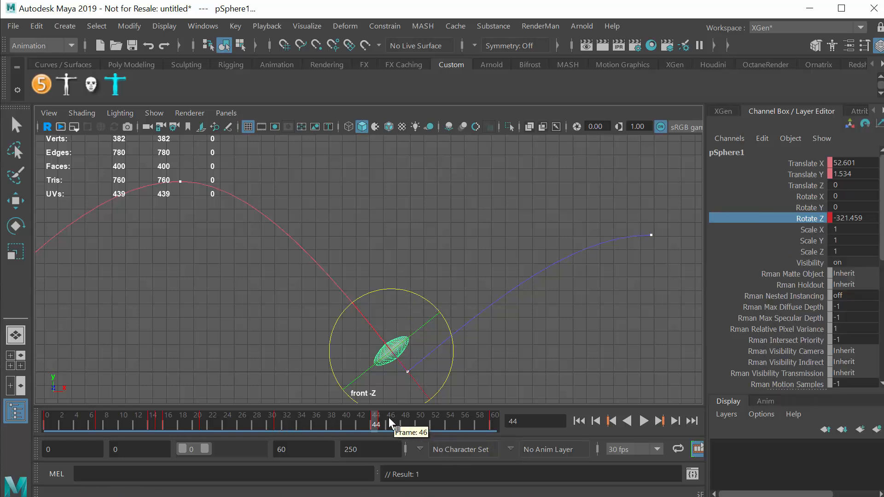
# - At frame 37, rotate the sphere to about -310.2 degrees around Z to match the descending trail, and key Rotate Z
pyautogui.click(351, 423)
pyautogui.moveTo(351, 423); pyautogui.dragTo(321, 421)
pyautogui.moveTo(335, 189); pyautogui.dragTo(338, 214)
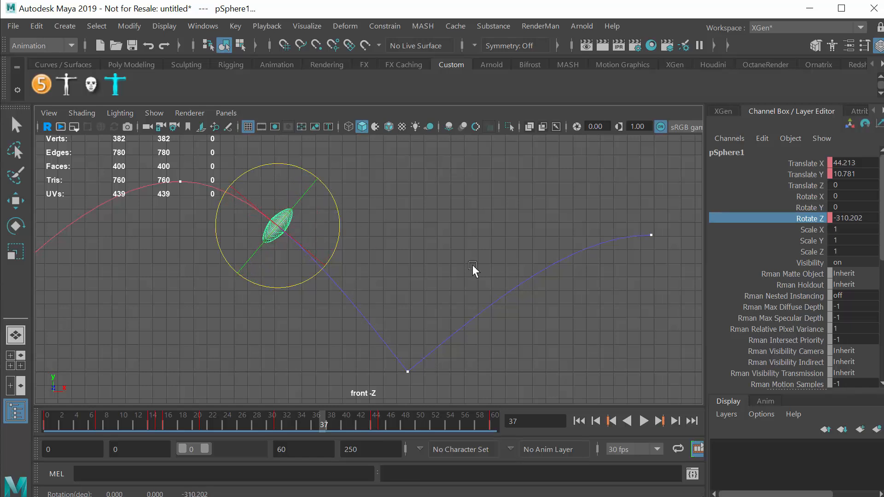
pyautogui.rightClick(791, 225)
pyautogui.click(809, 245)
# - At frame 46, rotate the sphere to about -409.9 degrees around Z to follow the last rising trail, and key Rotate Z
pyautogui.moveTo(322, 421); pyautogui.dragTo(382, 429)
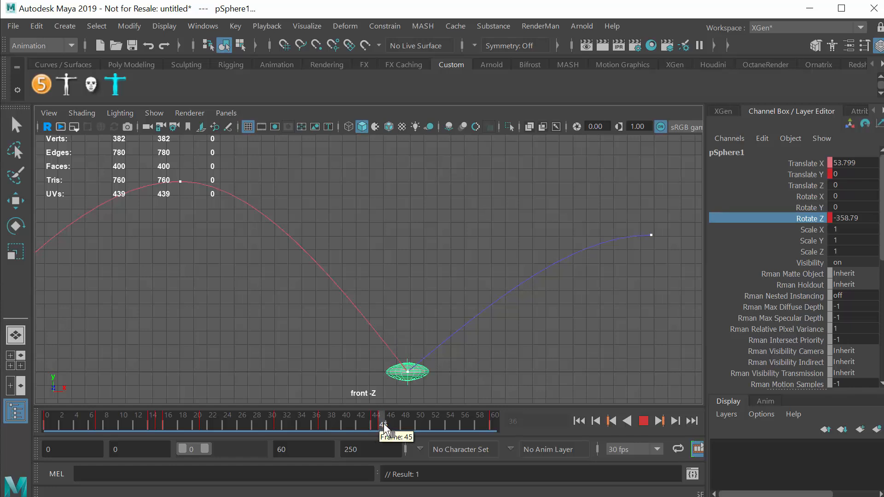
pyautogui.moveTo(387, 429); pyautogui.dragTo(389, 428)
pyautogui.press('e')
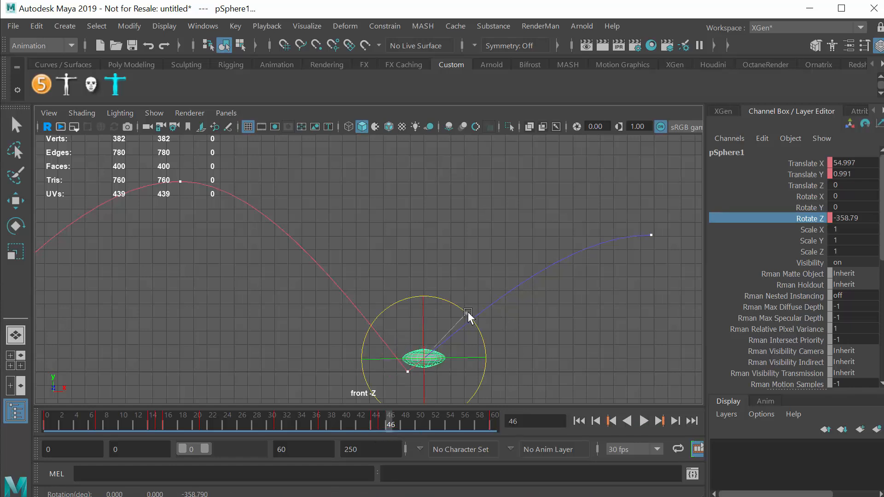
pyautogui.moveTo(466, 314); pyautogui.dragTo(499, 363)
pyautogui.rightClick(763, 217)
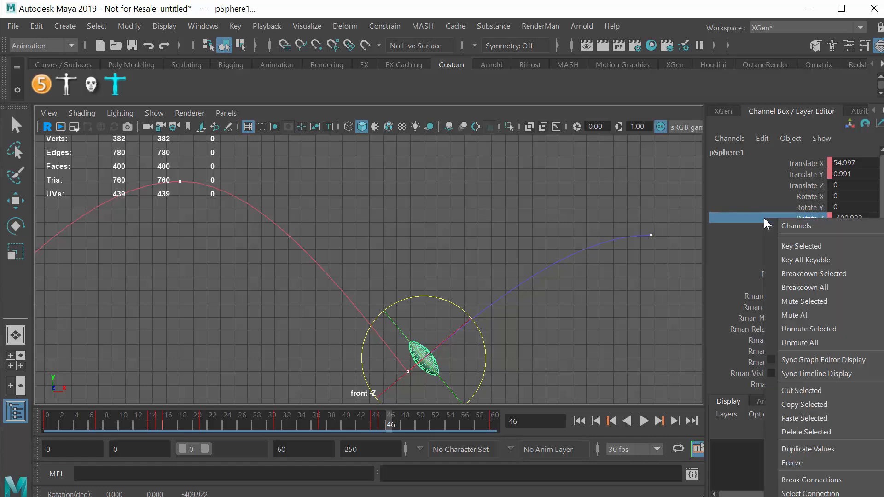
pyautogui.click(785, 244)
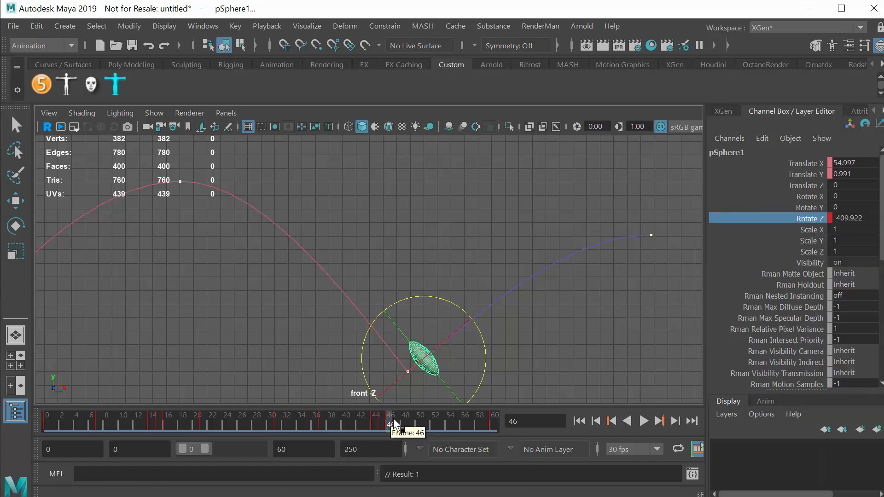
# - At frame 60, rotate the sphere to about -451.3 degrees around Z to match the end of the trail, and key Rotate Z
pyautogui.hotkey('alt', 'v')
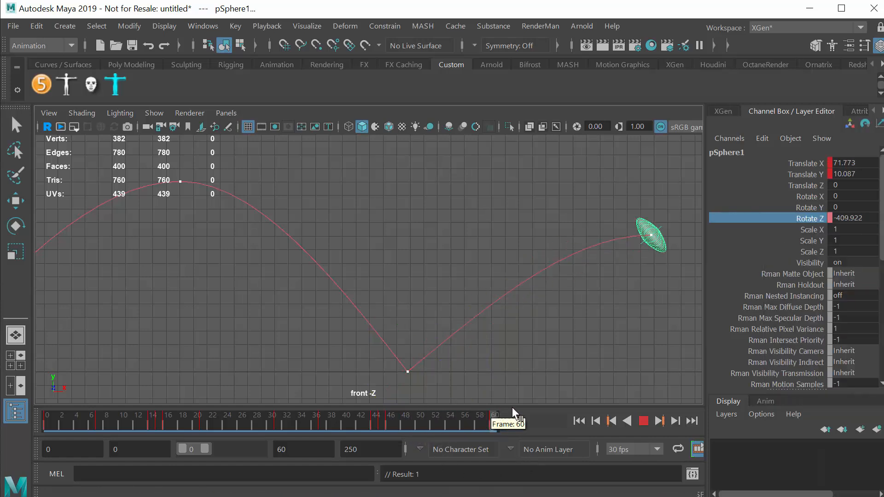
pyautogui.hotkey('alt', 'v')
pyautogui.moveTo(593, 218); pyautogui.dragTo(607, 164)
pyautogui.rightClick(784, 218)
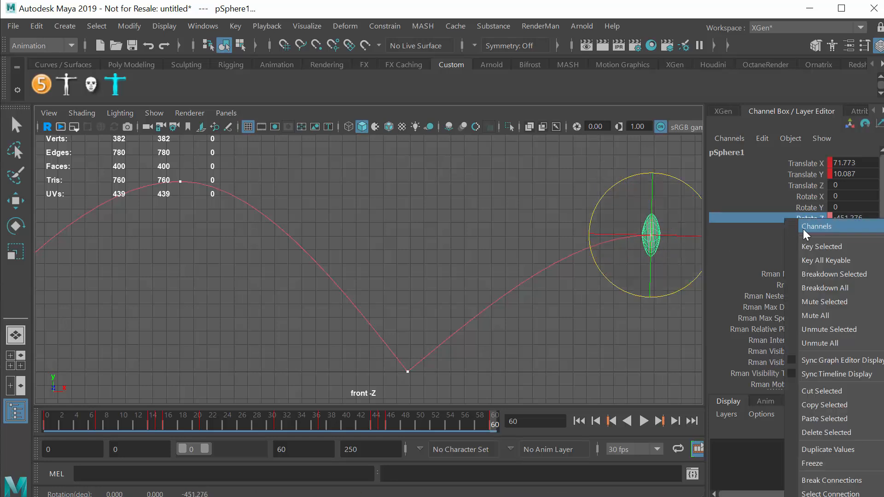
pyautogui.click(816, 247)
# - At frame 51, rotate the sphere to about -412 degrees around Z to align it with the last rise, and key Rotate Z
pyautogui.moveTo(488, 424); pyautogui.dragTo(423, 418)
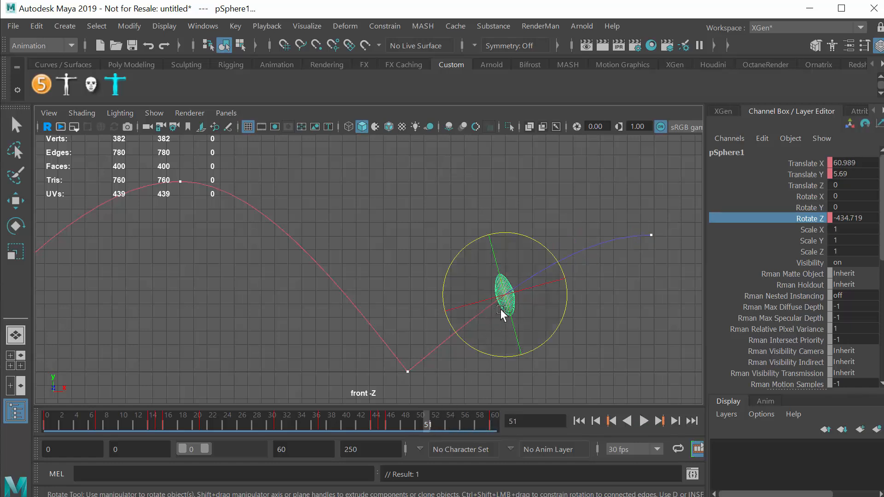
pyautogui.moveTo(530, 237); pyautogui.dragTo(510, 219)
pyautogui.rightClick(781, 226)
pyautogui.click(793, 229)
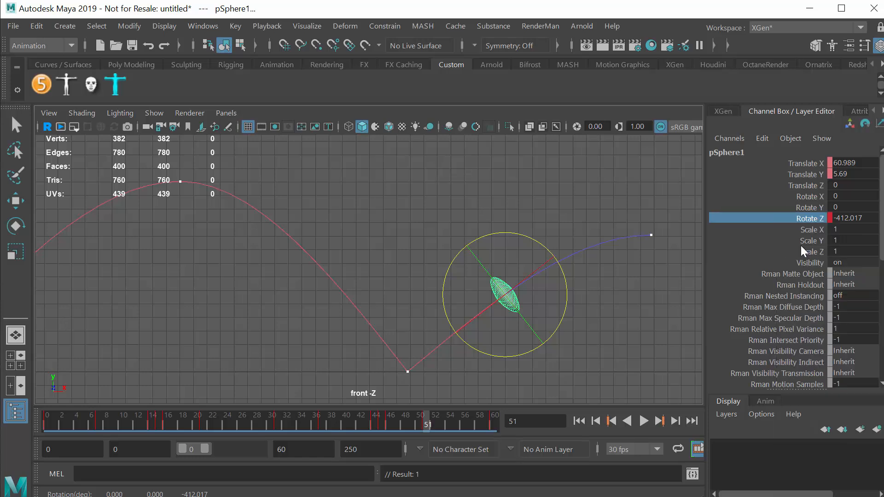
# - At frame 16, just after the first impact, key the squash1 Factor at 0.5
pyautogui.moveTo(427, 428); pyautogui.dragTo(182, 427)
pyautogui.keyDown('alt'); pyautogui.moveTo(282, 327); pyautogui.dragTo(83, 329, button='right'); pyautogui.keyUp('alt')
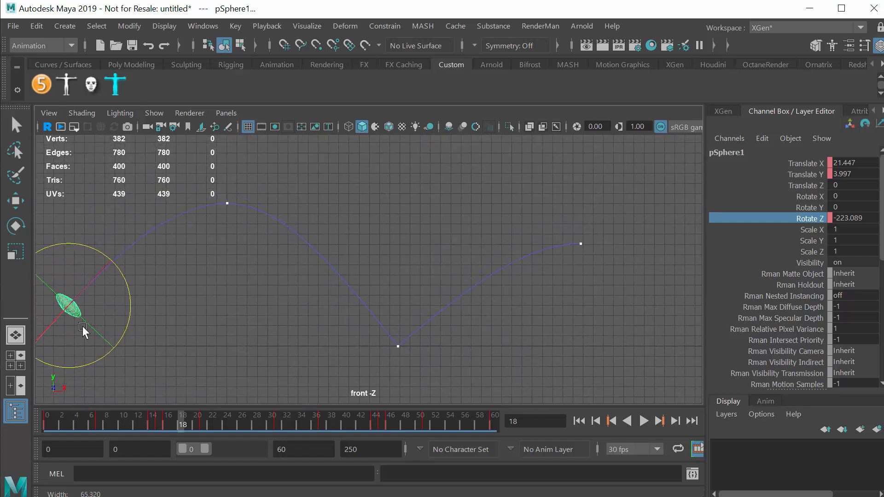
pyautogui.keyDown('alt'); pyautogui.moveTo(276, 331); pyautogui.dragTo(465, 335, button='middle'); pyautogui.keyUp('alt')
pyautogui.keyDown('alt'); pyautogui.moveTo(466, 335); pyautogui.dragTo(401, 320, button='right'); pyautogui.keyUp('alt')
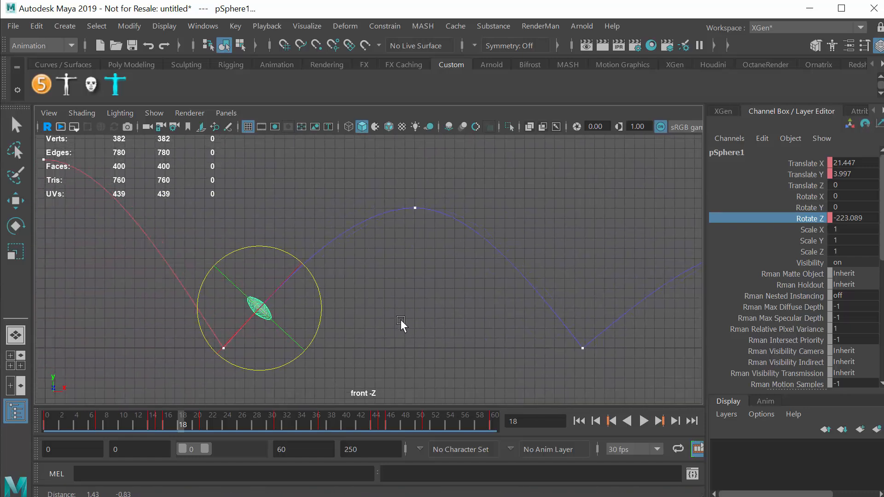
pyautogui.moveTo(178, 420)
pyautogui.mouseDown()
pyautogui.moveTo(96, 418)
pyautogui.moveTo(178, 419)
pyautogui.moveTo(148, 427)
pyautogui.moveTo(164, 426)
pyautogui.mouseUp()
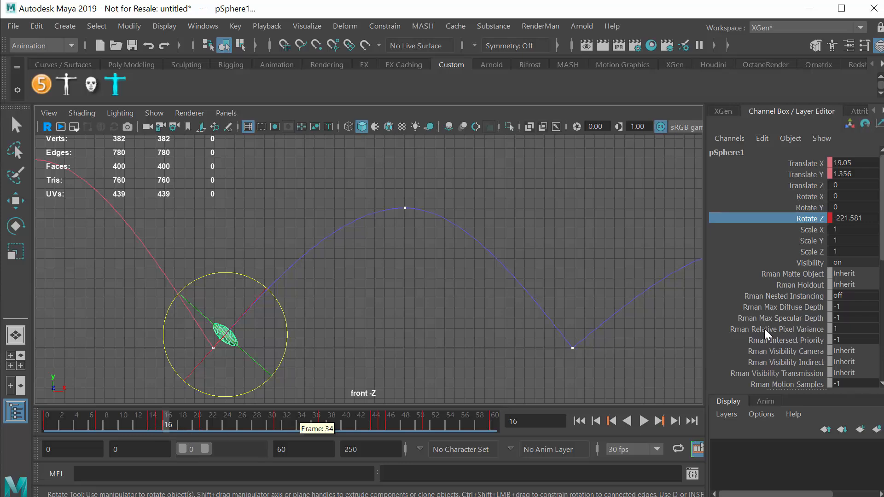
pyautogui.moveTo(880, 229); pyautogui.dragTo(882, 343)
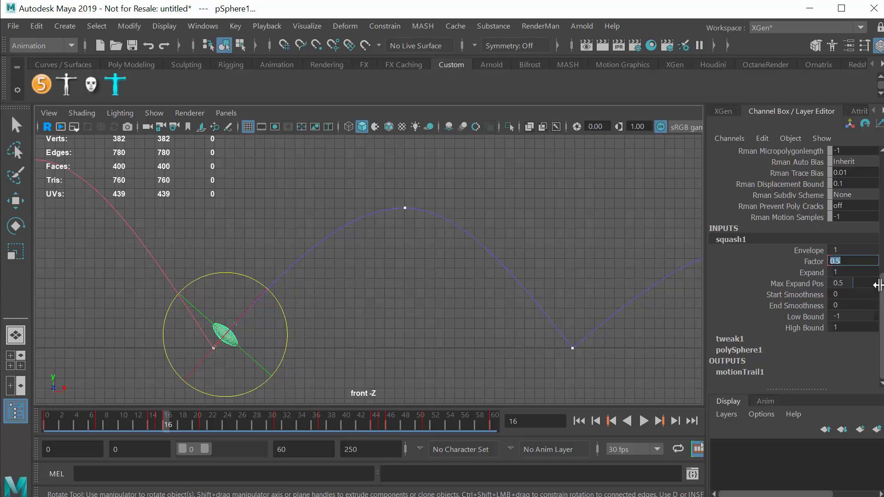
pyautogui.click(813, 263)
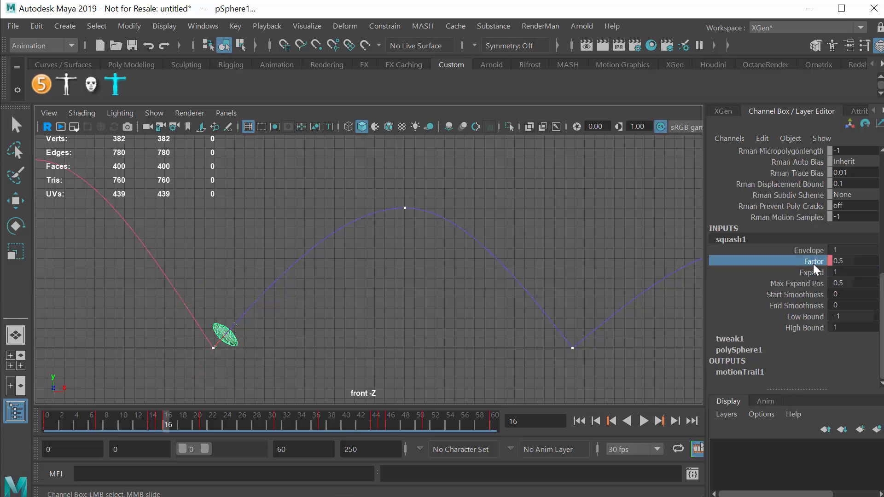
pyautogui.rightClick(807, 261)
pyautogui.click(830, 286)
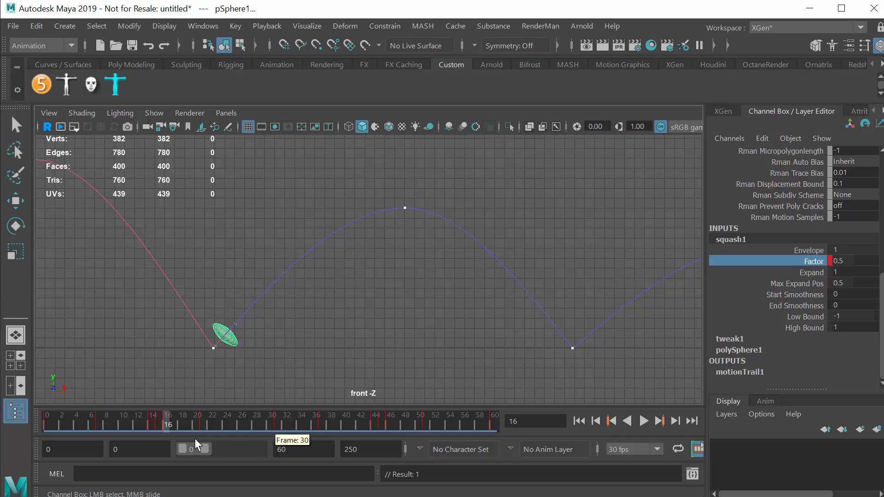
# - At frame 44, just before the second impact, key the squash1 Factor at 0.5
pyautogui.moveTo(167, 425); pyautogui.dragTo(274, 412)
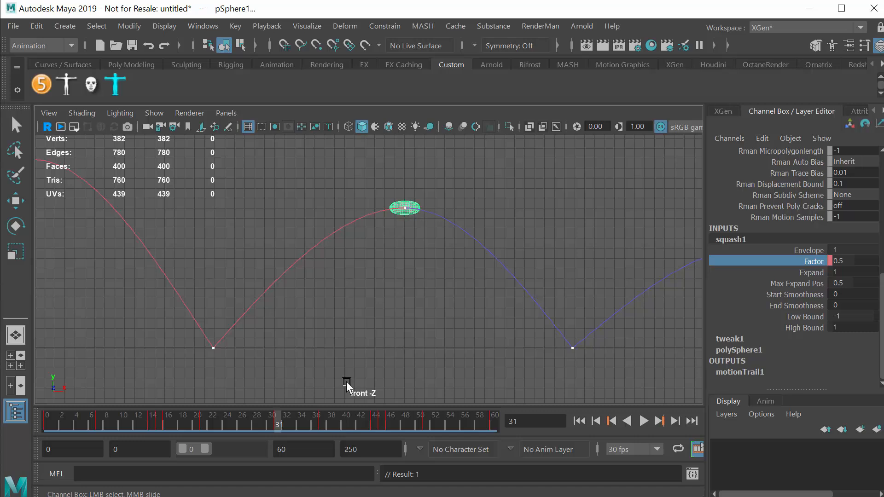
pyautogui.hotkey('alt', 'v')
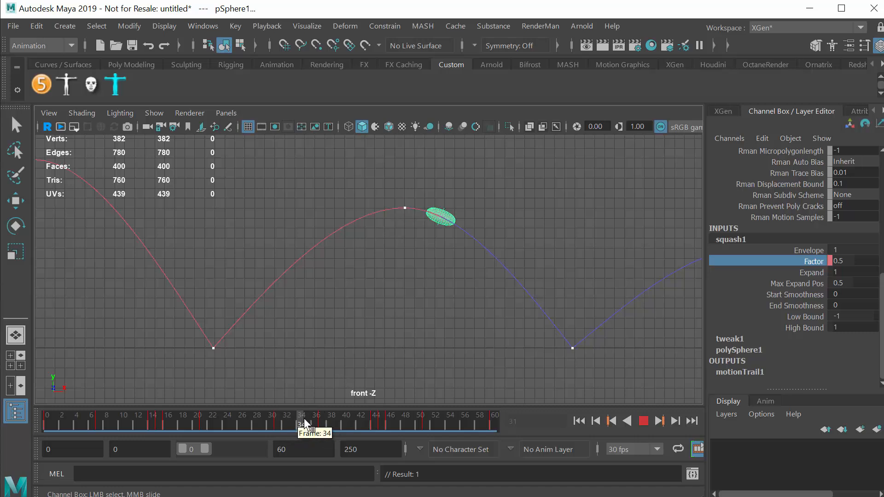
pyautogui.moveTo(321, 422); pyautogui.dragTo(374, 422)
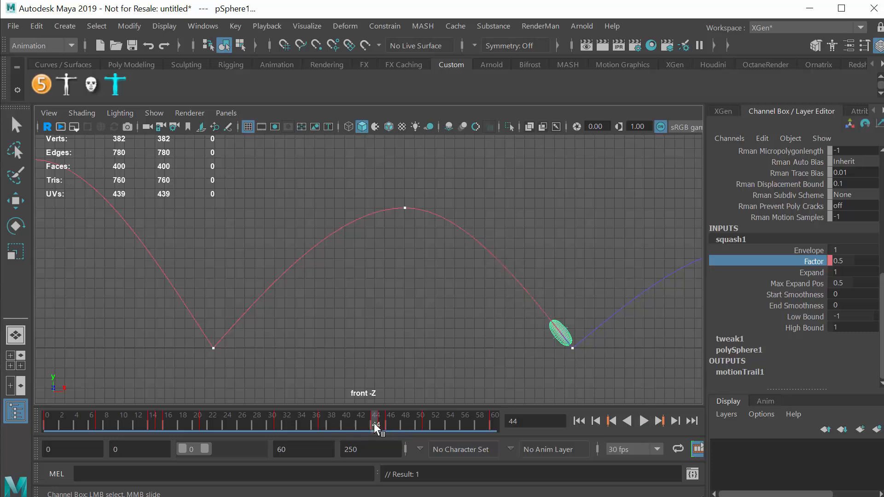
pyautogui.rightClick(770, 262)
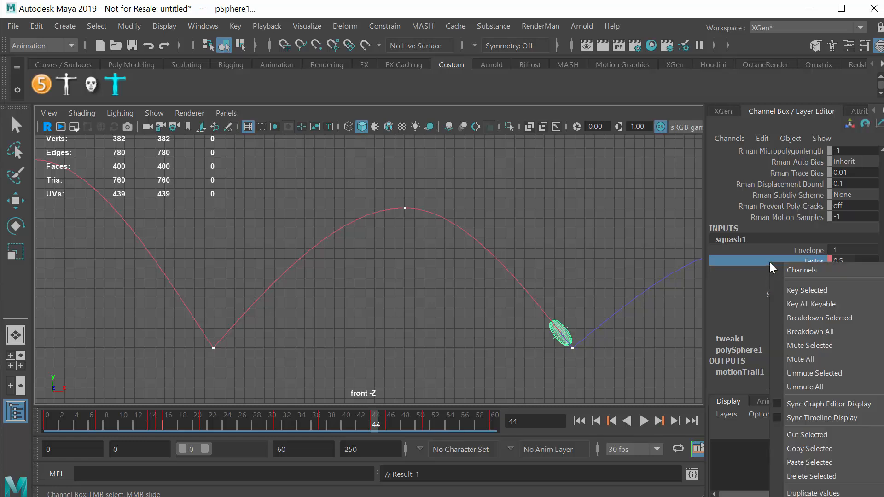
pyautogui.click(788, 290)
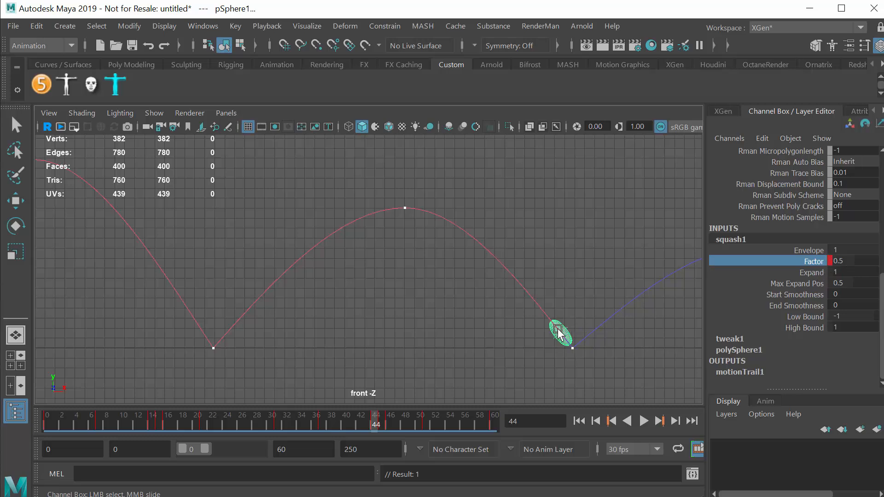
# - At frame 45, on the second impact, set the squash1 Factor to -0.5 and key it
pyautogui.click(381, 423)
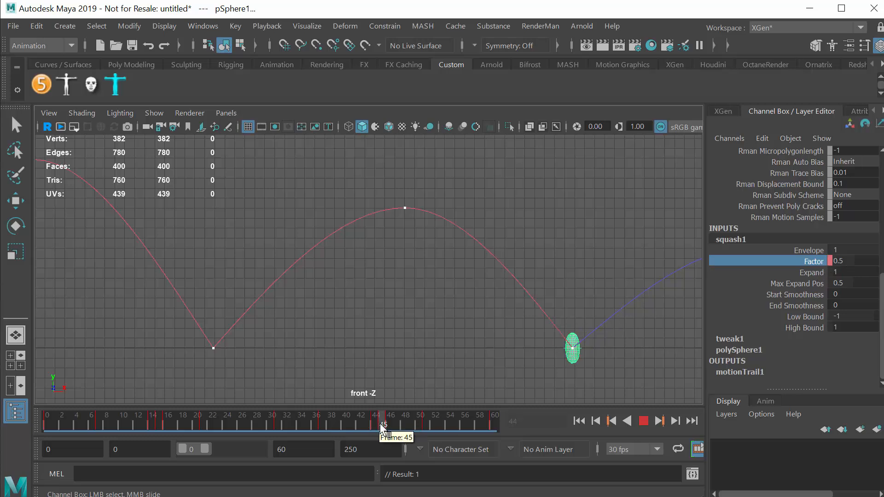
pyautogui.click(843, 261)
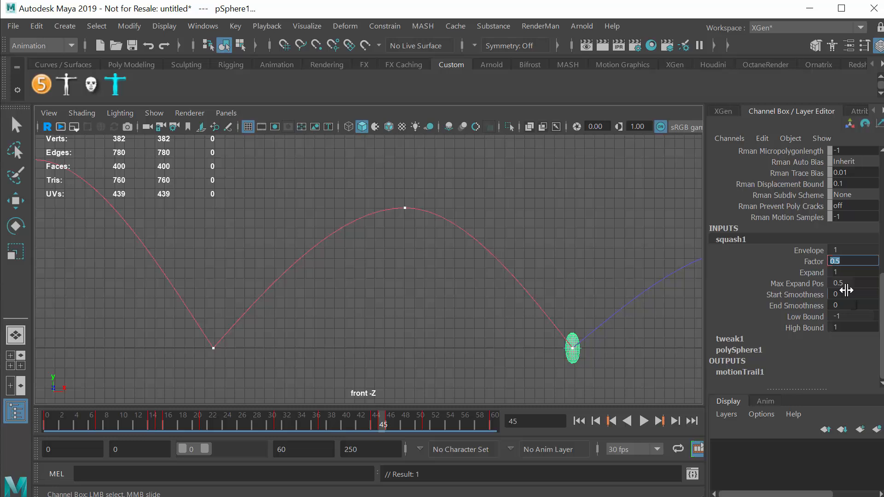
pyautogui.write('-0.5')
pyautogui.press('Return')
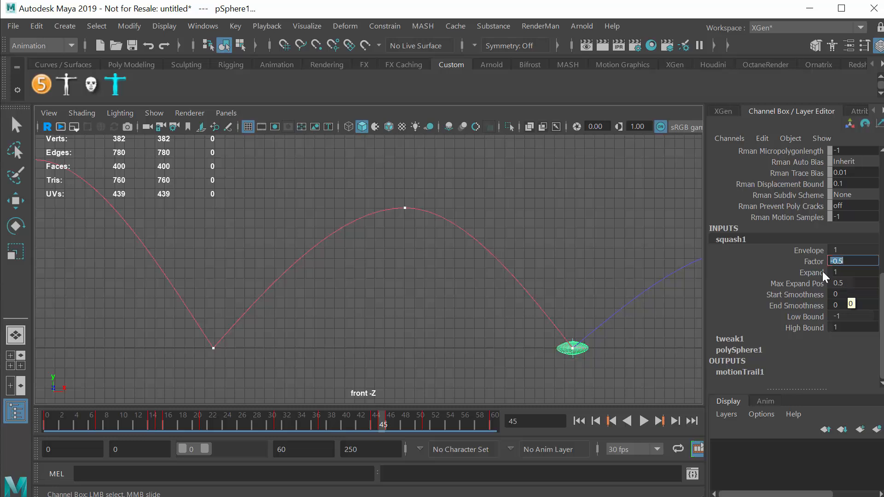
pyautogui.click(810, 260)
pyautogui.rightClick(809, 261)
pyautogui.click(826, 285)
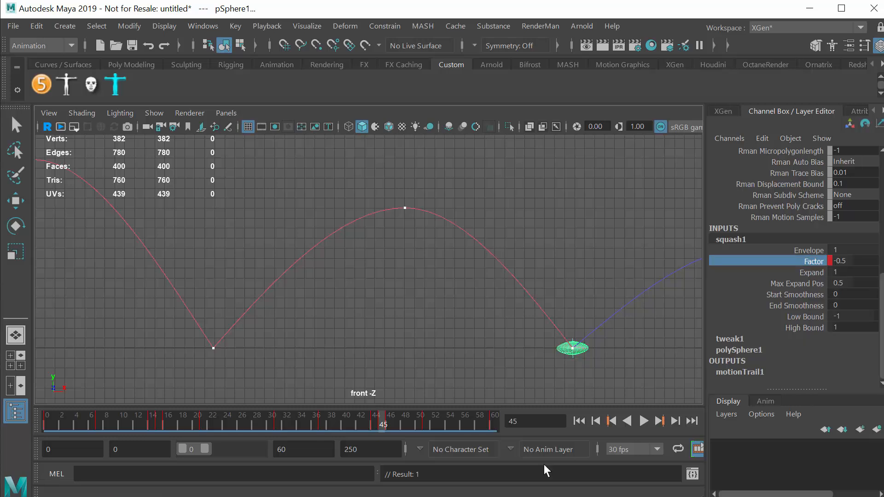
# - At frame 46, just after the second impact, set the squash1 Factor to 0.5 and key it
pyautogui.click(390, 424)
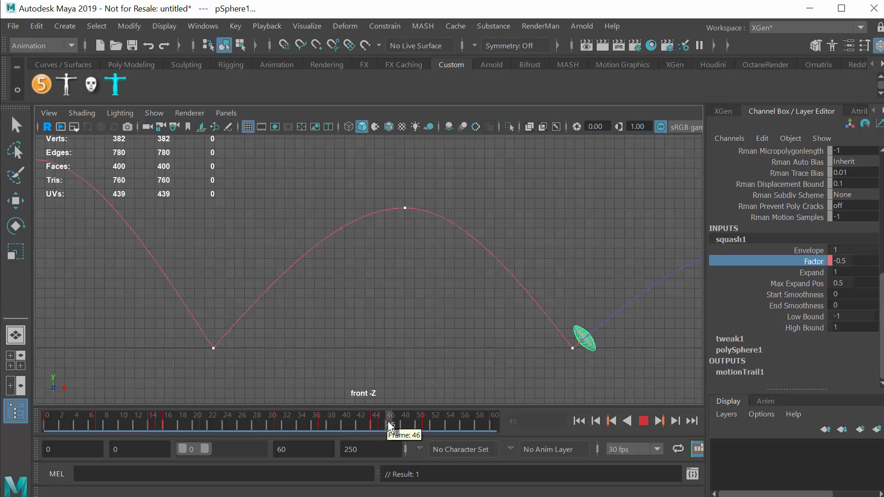
pyautogui.click(851, 260)
pyautogui.write('0.5')
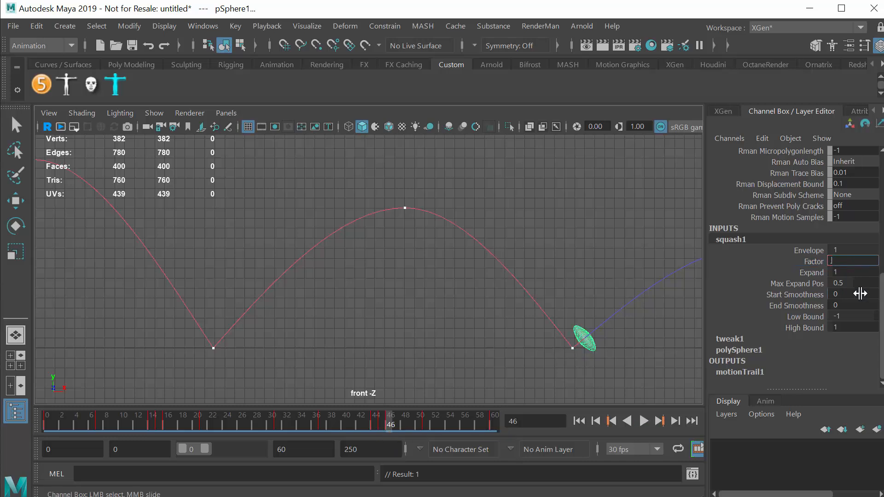
pyautogui.press('Return')
pyautogui.click(814, 264)
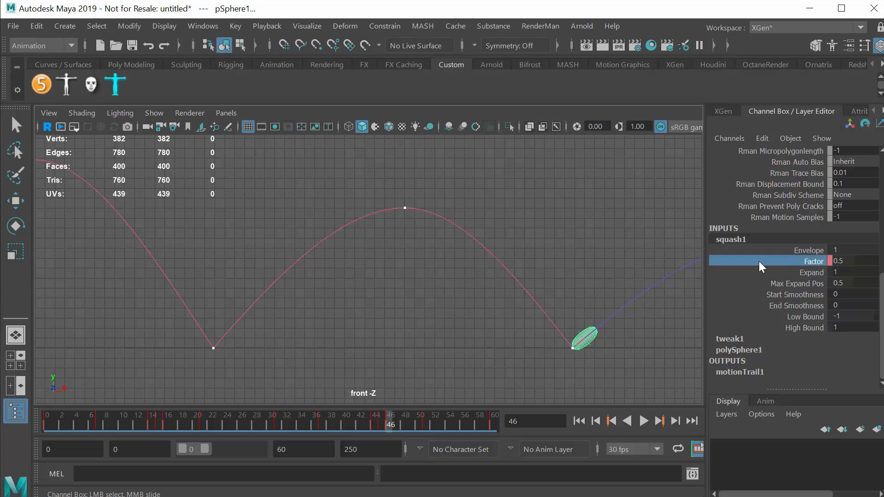
pyautogui.rightClick(759, 261)
pyautogui.click(772, 286)
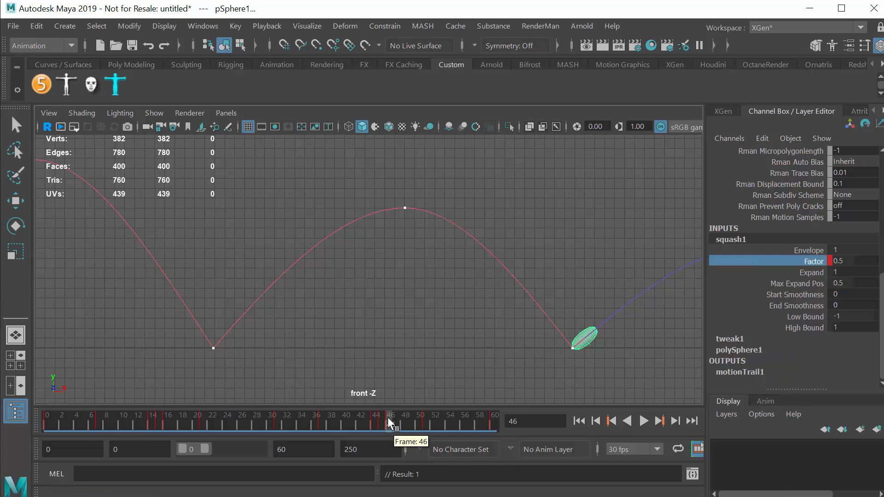
# - Scrub the animation back to frame 0 and play the whole bounce in the perspective view
pyautogui.hotkey('alt', 'v')
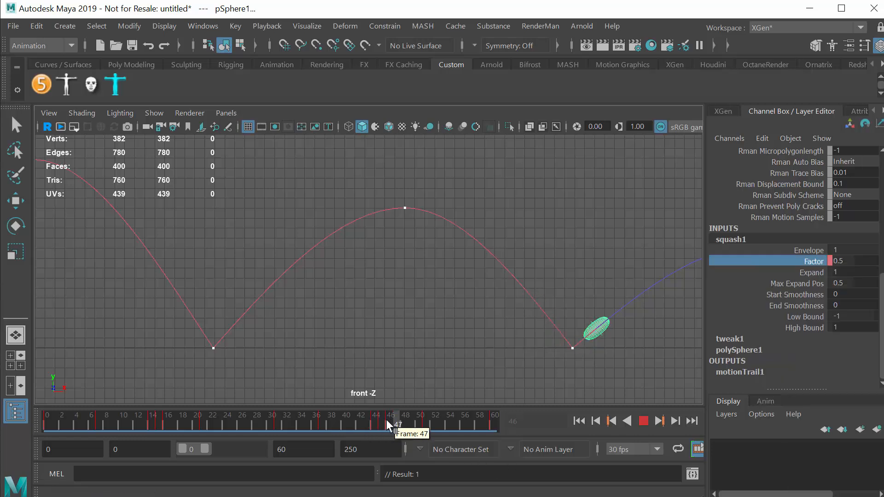
pyautogui.click(360, 423)
pyautogui.keyDown('alt'); pyautogui.moveTo(657, 341); pyautogui.dragTo(455, 352, button='middle'); pyautogui.keyUp('alt')
pyautogui.click(375, 420)
pyautogui.moveTo(374, 419); pyautogui.dragTo(24, 422)
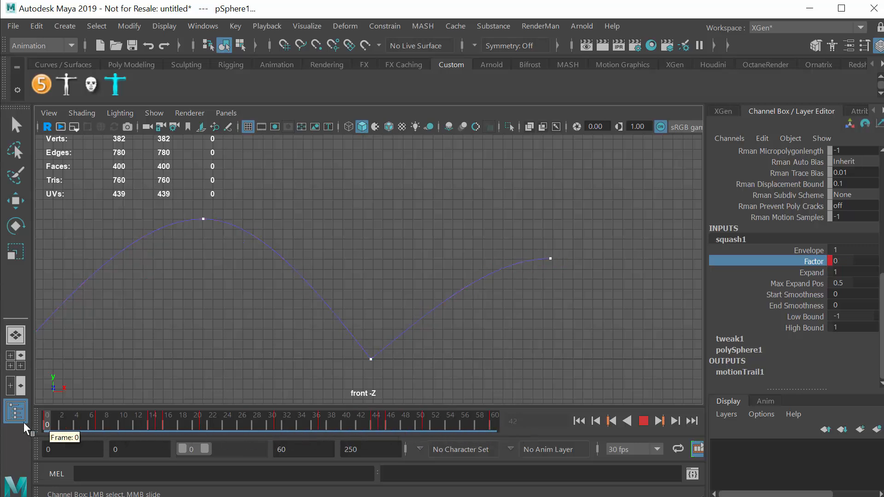
pyautogui.click(231, 114)
pyautogui.moveTo(276, 127)
pyautogui.click(380, 127)
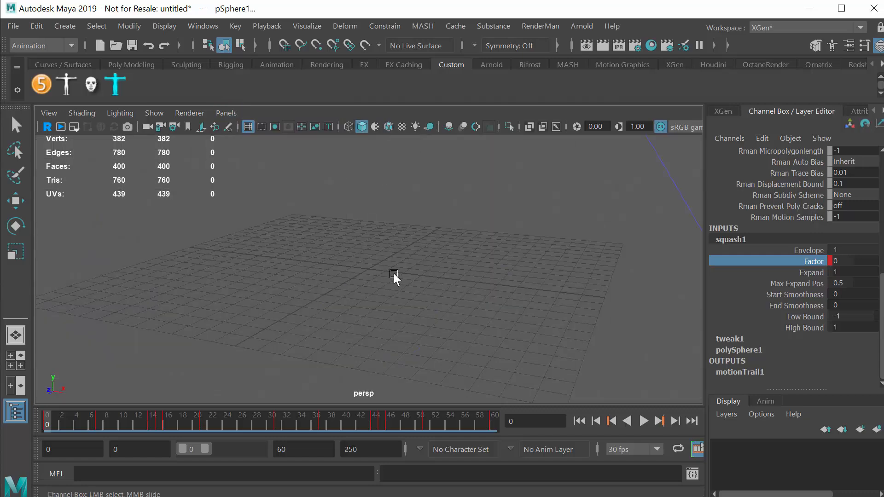
pyautogui.scroll(-5, 411, 313)
pyautogui.keyDown('alt'); pyautogui.moveTo(504, 285); pyautogui.dragTo(382, 311, button='middle'); pyautogui.keyUp('alt')
pyautogui.click(641, 424)
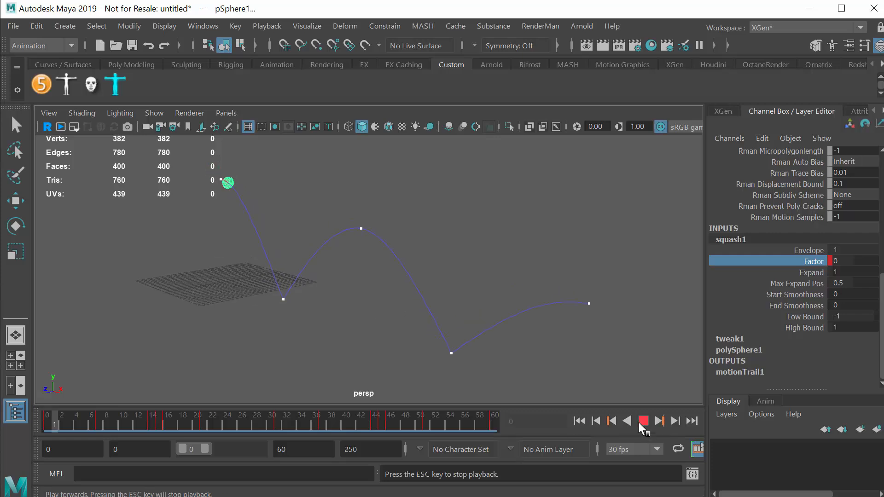
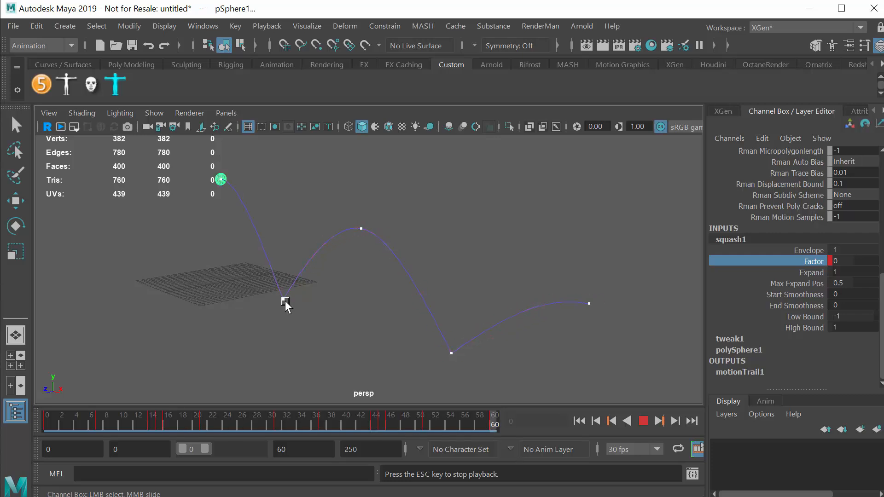
pyautogui.click(644, 421)
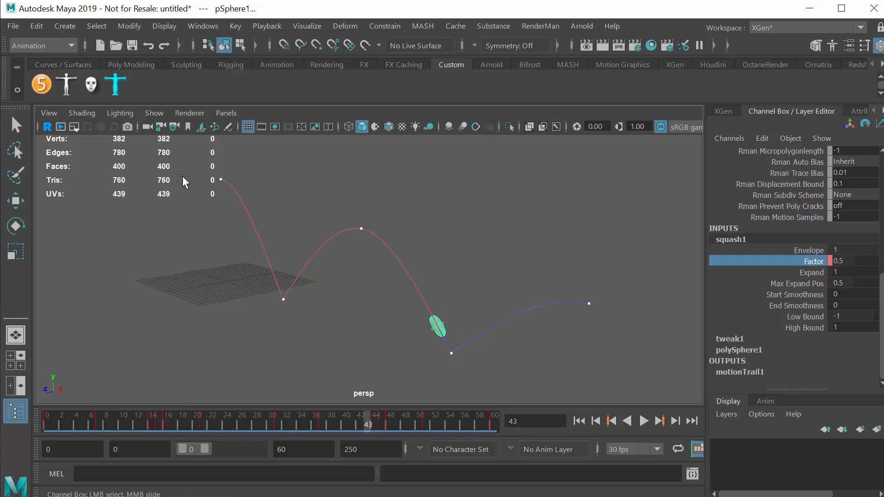
# - Return to the front view, frame the first bounce, and play the animation from the start
pyautogui.click(230, 113)
pyautogui.moveTo(250, 154)
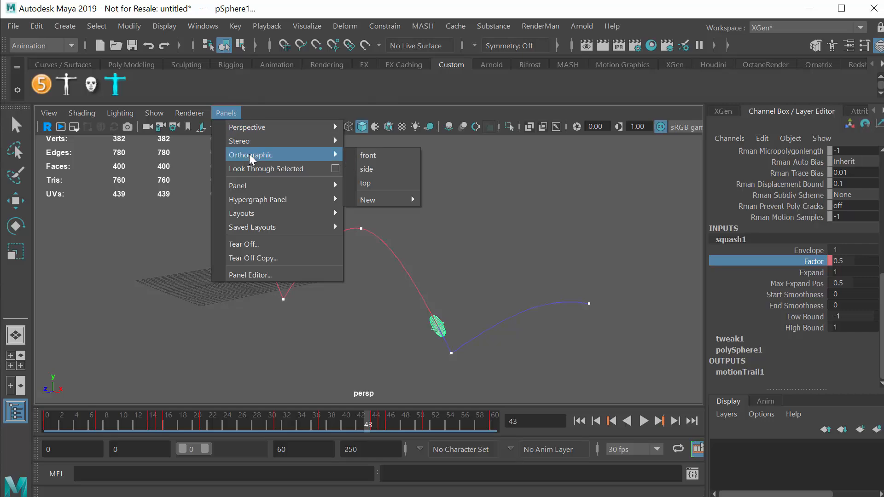
pyautogui.click(381, 156)
pyautogui.keyDown('alt'); pyautogui.moveTo(304, 250); pyautogui.dragTo(537, 217, button='middle'); pyautogui.keyUp('alt')
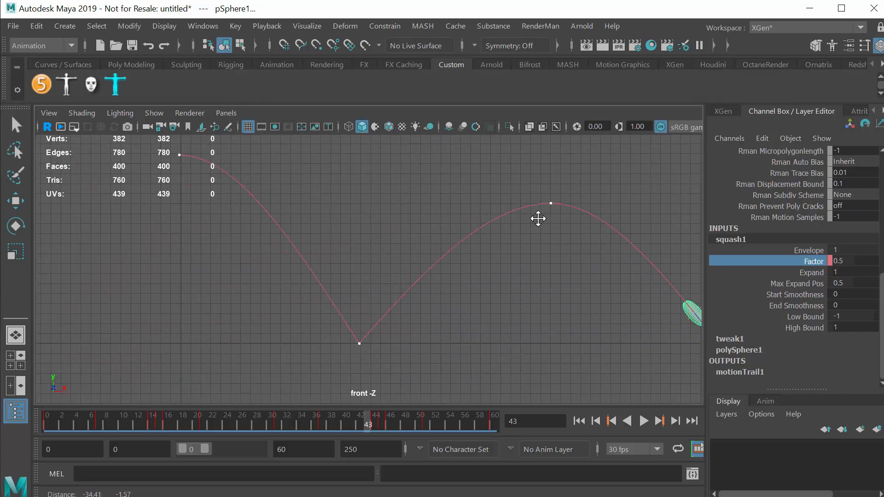
pyautogui.scroll(2, 390, 222)
pyautogui.keyDown('alt'); pyautogui.moveTo(392, 223); pyautogui.dragTo(416, 206, button='middle'); pyautogui.keyUp('alt')
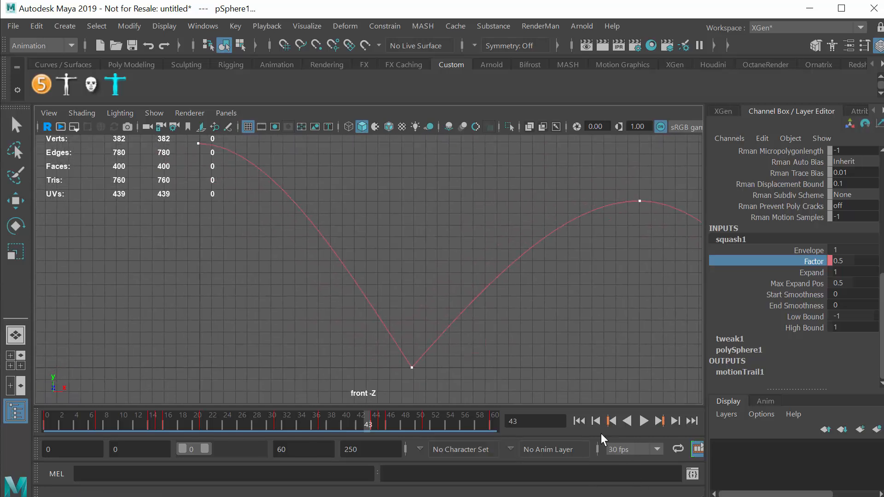
pyautogui.click(579, 421)
pyautogui.click(644, 421)
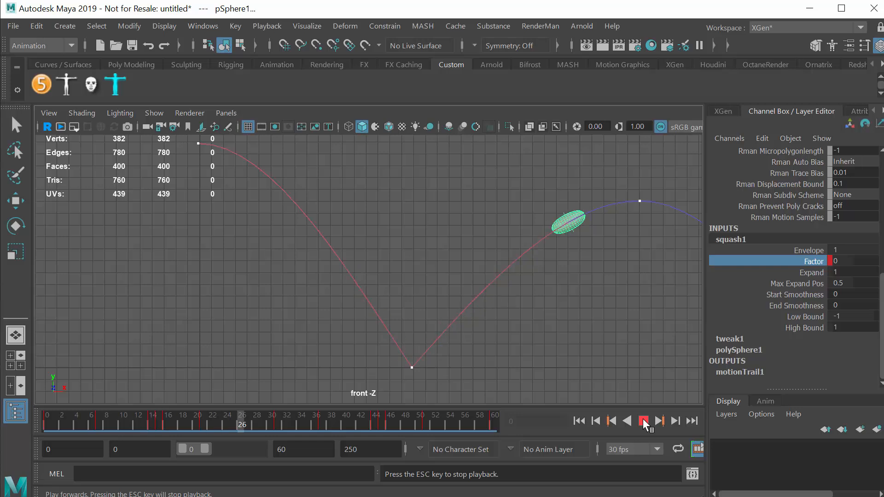
pyautogui.click(643, 420)
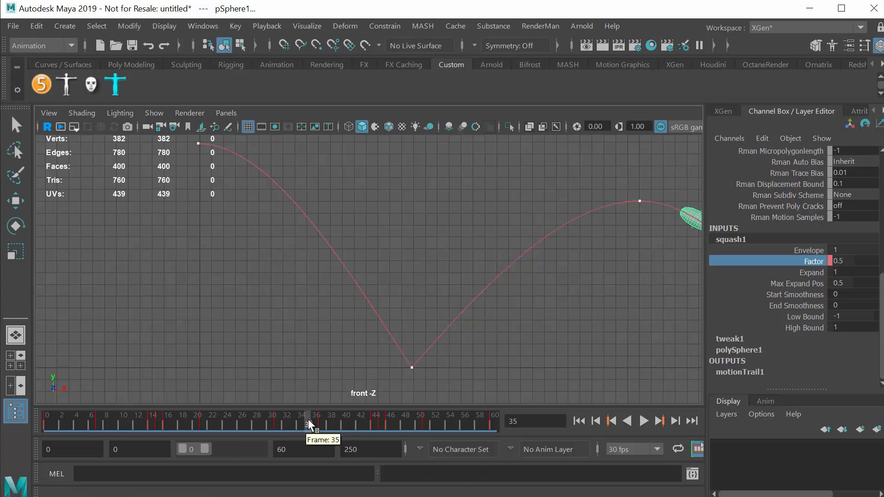
# - Examine the sphere's stretch and squash at frames 14, 15 and 16 around the first impact
pyautogui.hotkey('alt', 'v')
pyautogui.click(162, 418)
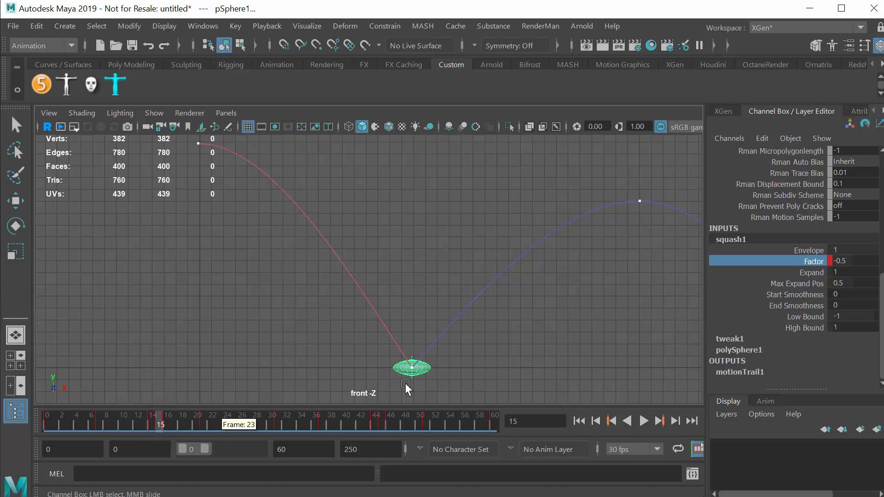
pyautogui.click(152, 423)
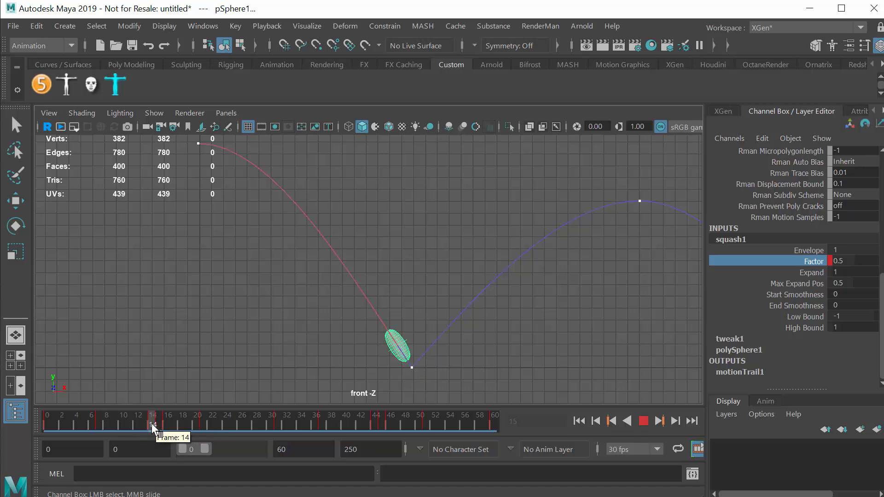
pyautogui.click(158, 422)
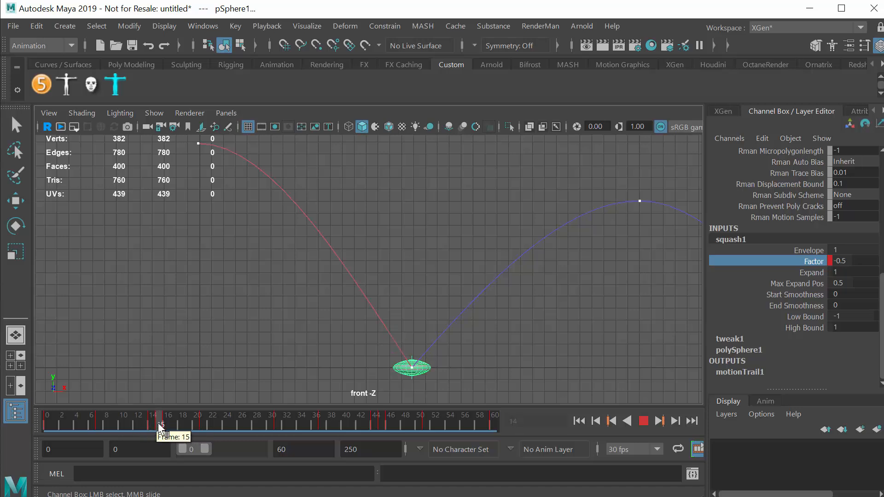
pyautogui.click(165, 423)
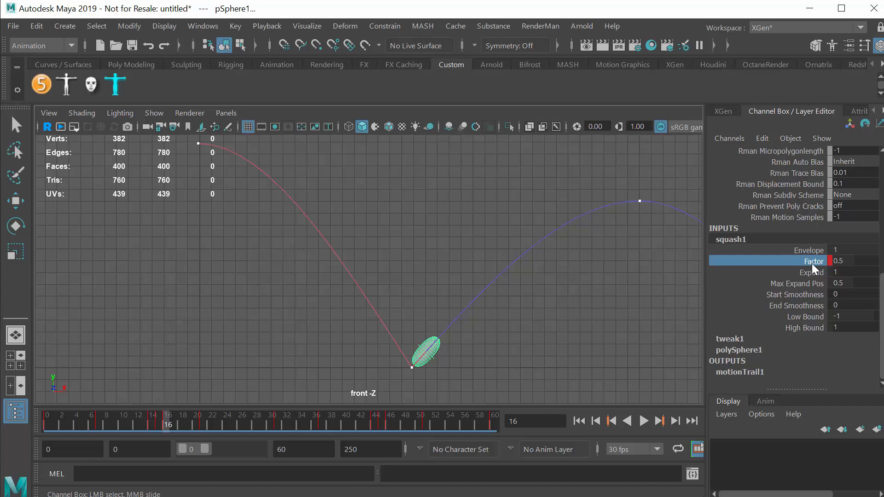
pyautogui.moveTo(881, 316)
pyautogui.mouseDown()
pyautogui.moveTo(877, 199)
pyautogui.moveTo(880, 318)
pyautogui.mouseUp()
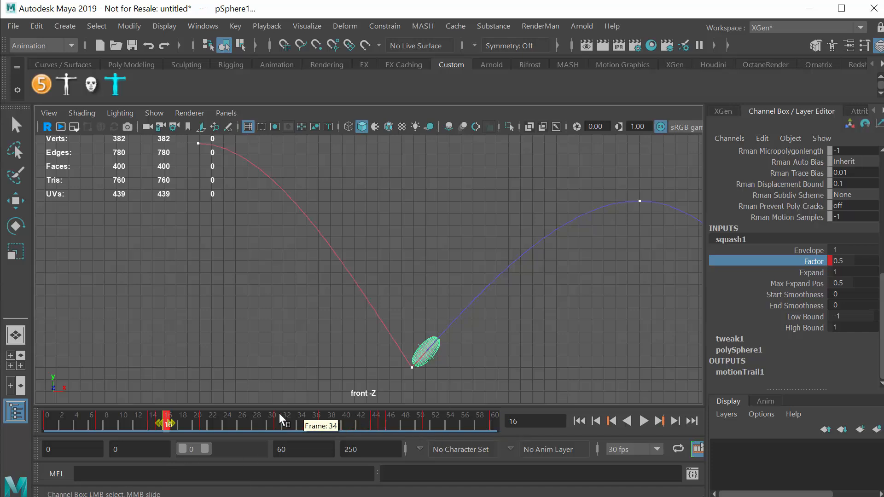
pyautogui.click(246, 417)
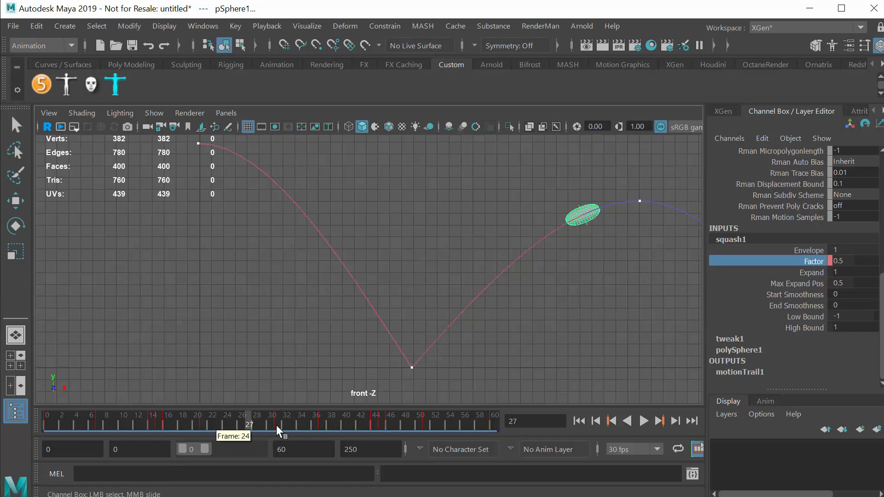
# - Set Display Key Ticks to From Channel Box in a floating menu, and check the timeline with the Expand channel selected
pyautogui.rightClick(228, 419)
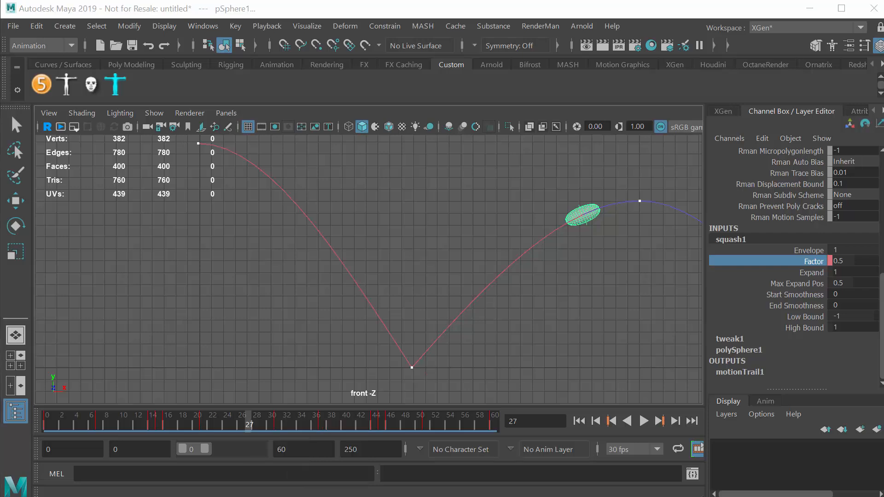
pyautogui.moveTo(450, 172); pyautogui.dragTo(426, 165)
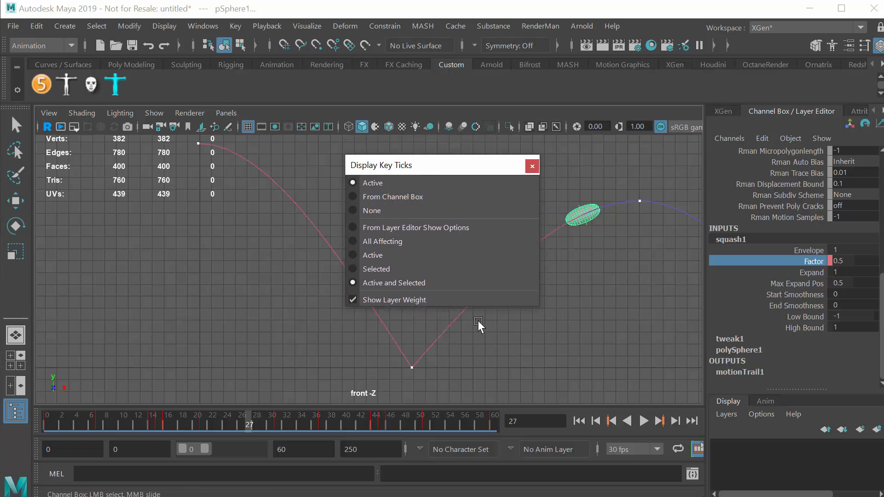
pyautogui.click(353, 196)
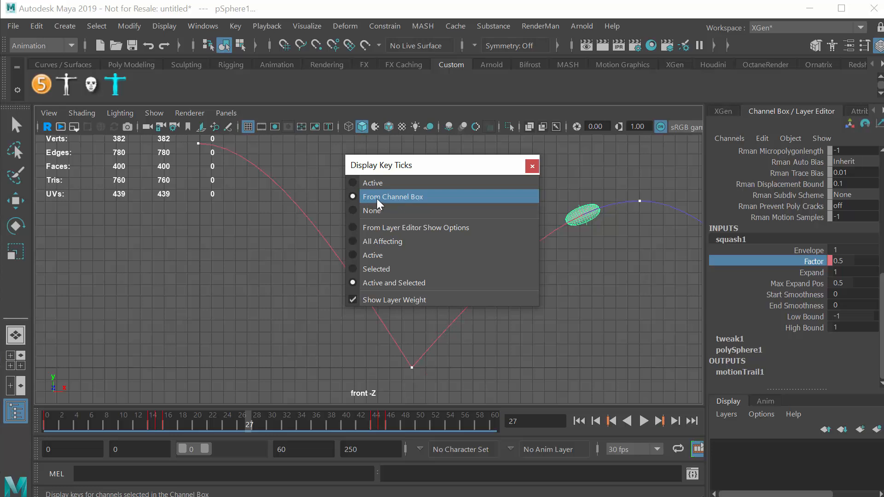
pyautogui.moveTo(427, 165); pyautogui.dragTo(142, 195)
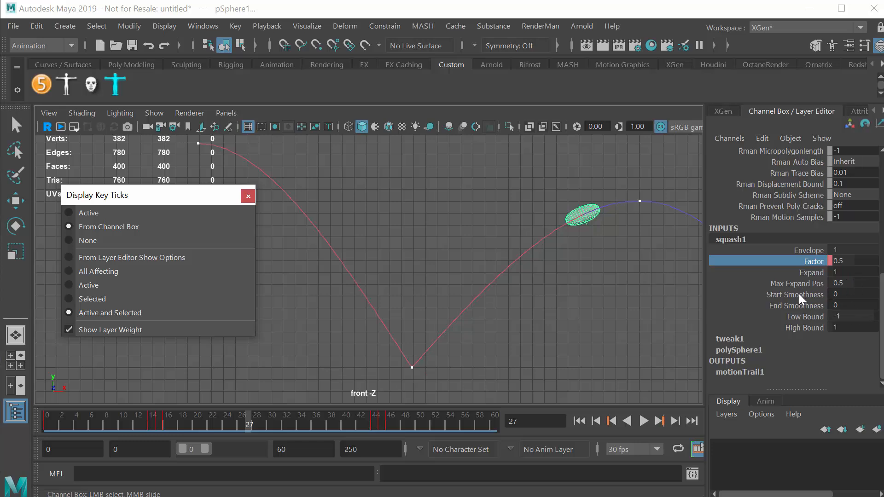
pyautogui.click(817, 274)
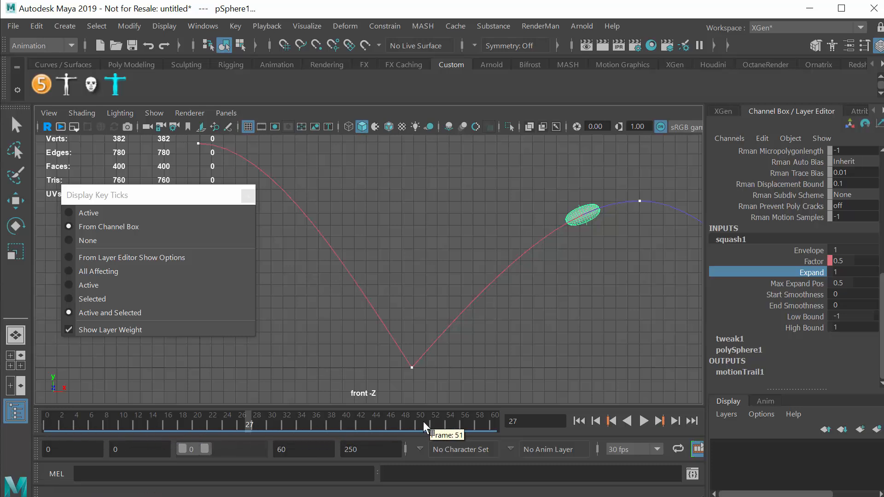
# - Move the squash Factor keys on either side of the first impact to frames 13 and 17 on the timeline
pyautogui.click(814, 261)
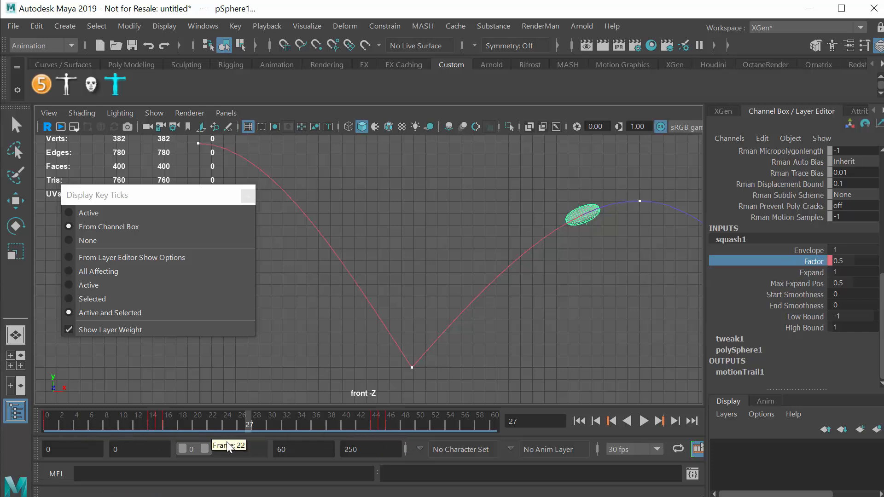
pyautogui.keyDown('shift'); pyautogui.click(150, 426); pyautogui.keyUp('shift')
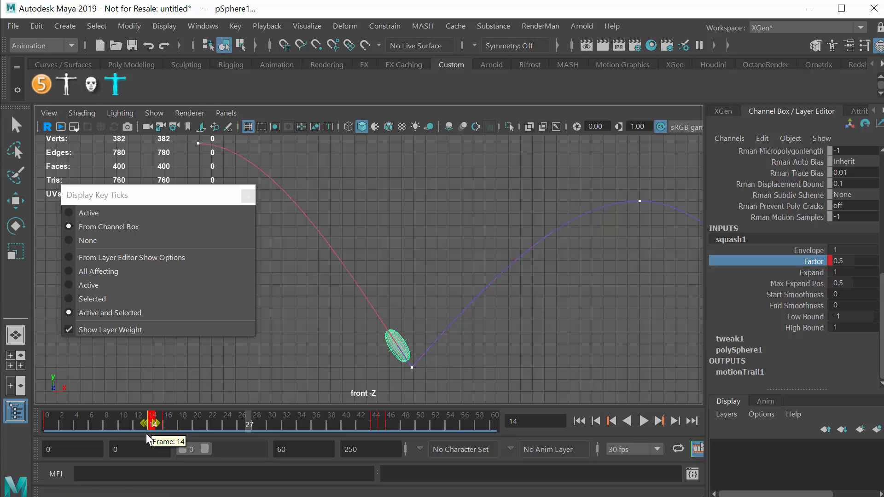
pyautogui.keyDown('shift'); pyautogui.click(143, 422); pyautogui.keyUp('shift')
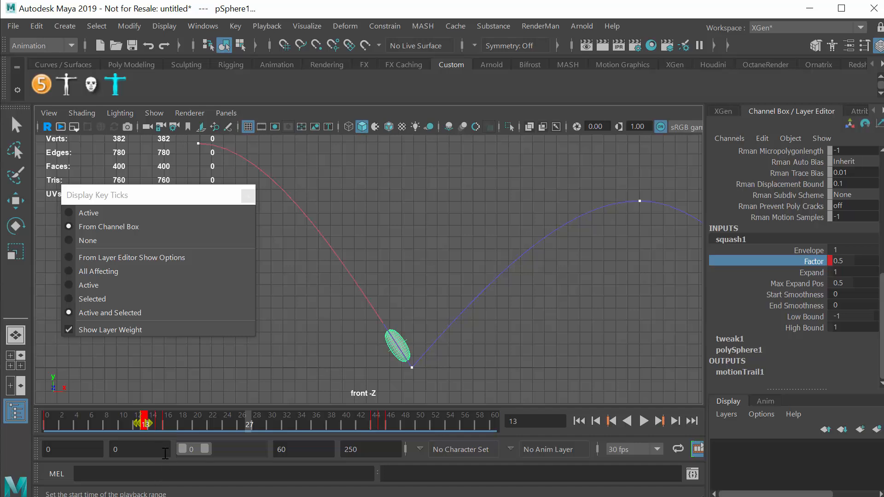
pyautogui.moveTo(145, 423); pyautogui.dragTo(164, 421)
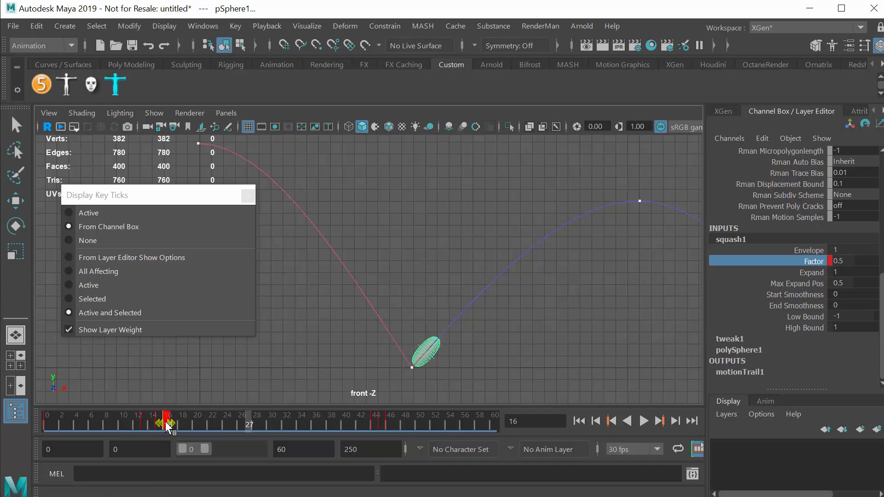
pyautogui.moveTo(165, 422); pyautogui.dragTo(174, 422)
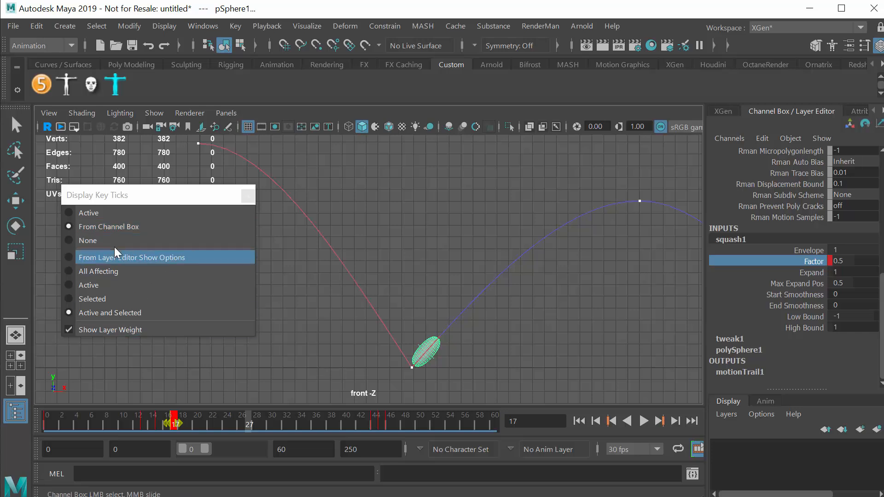
# - Set Display Key Ticks to Active in the floating menu and close that menu
pyautogui.moveTo(145, 194); pyautogui.dragTo(180, 223)
pyautogui.rightClick(288, 411)
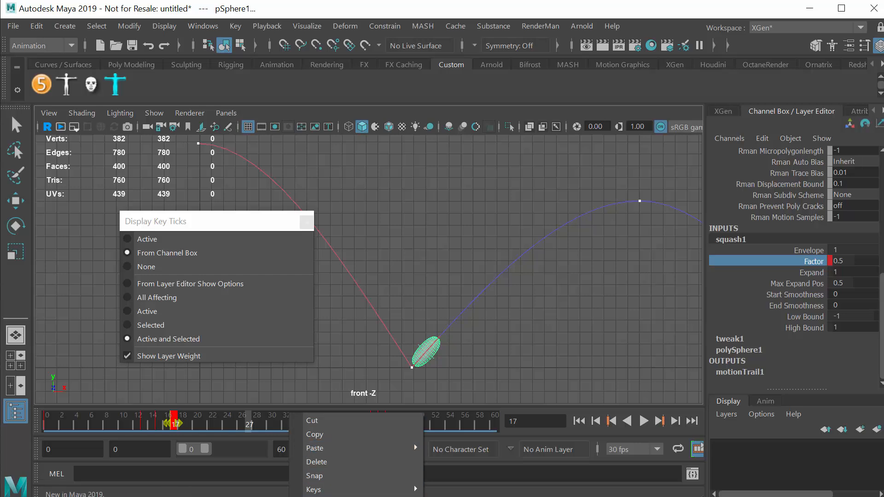
pyautogui.click(236, 227)
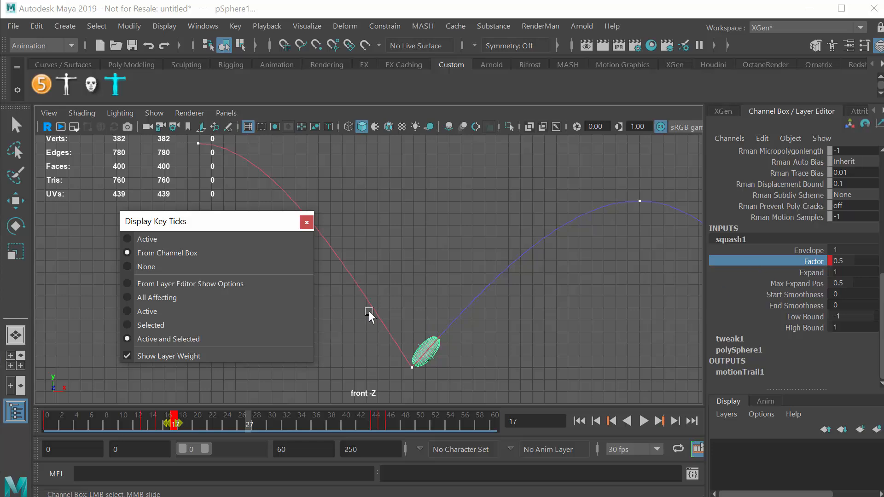
pyautogui.click(126, 238)
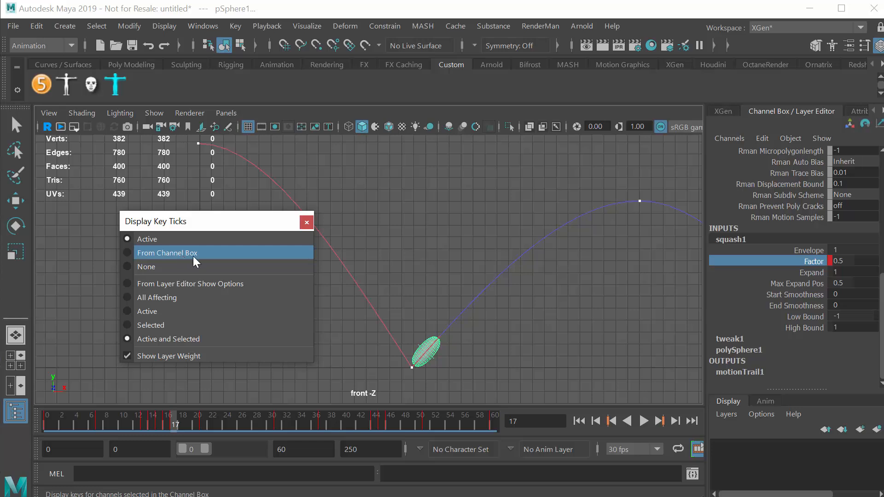
pyautogui.click(306, 222)
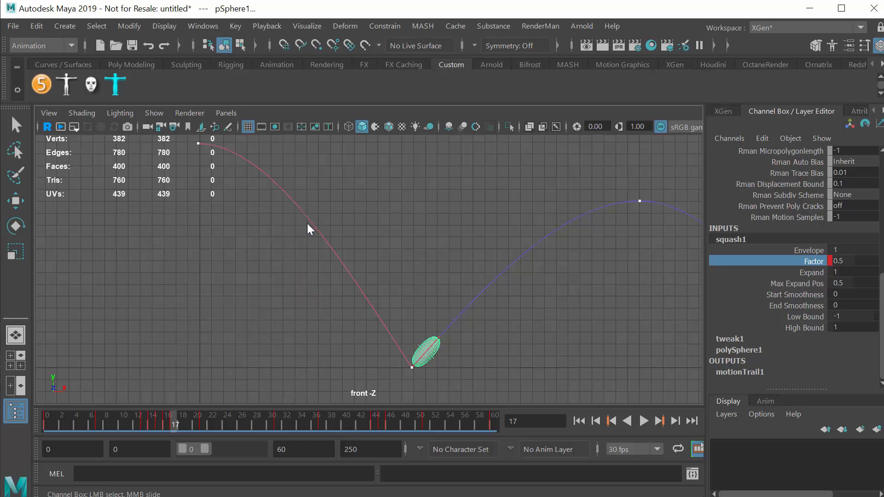
# - Open the Dope Sheet and check the squash1 keys and the channels beneath them
pyautogui.click(208, 26)
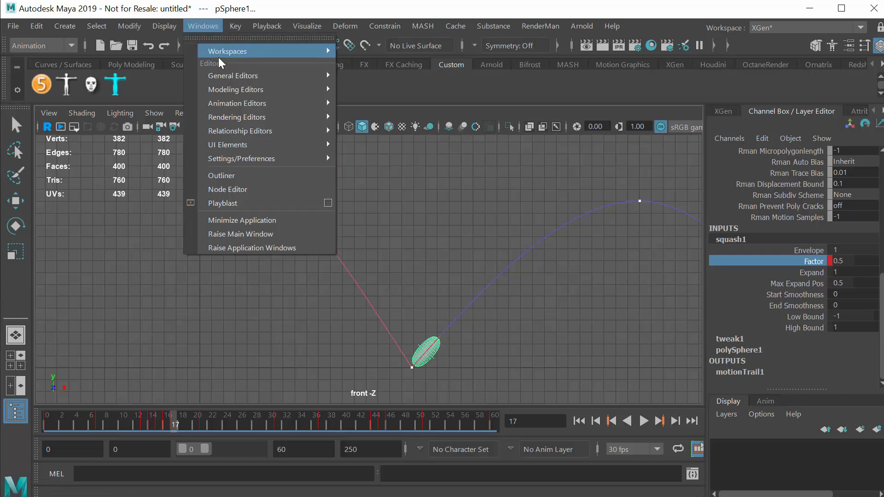
pyautogui.moveTo(228, 102)
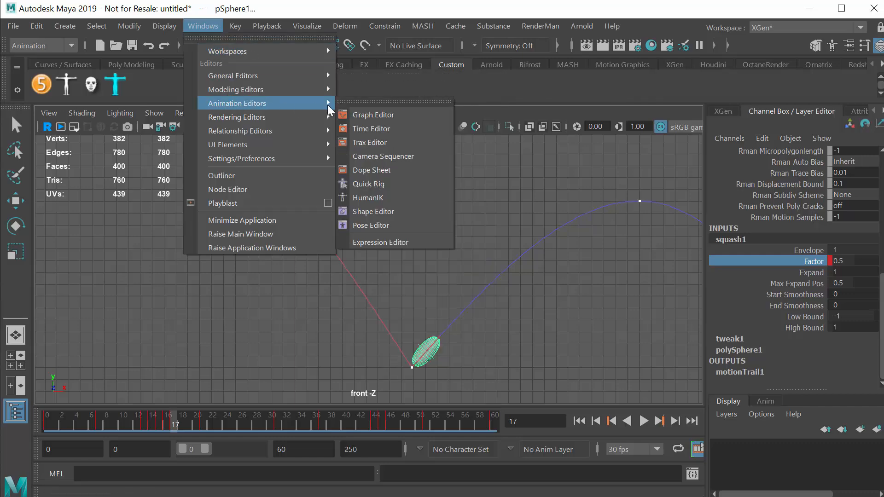
pyautogui.click(386, 168)
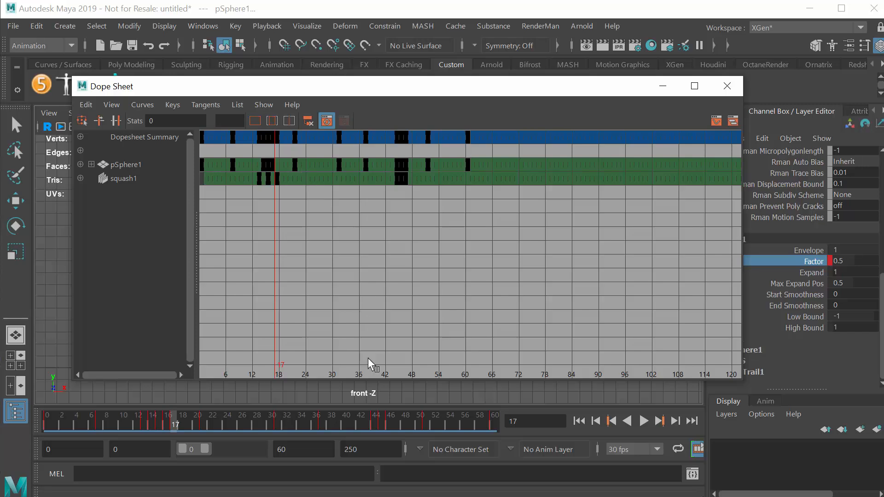
pyautogui.click(126, 181)
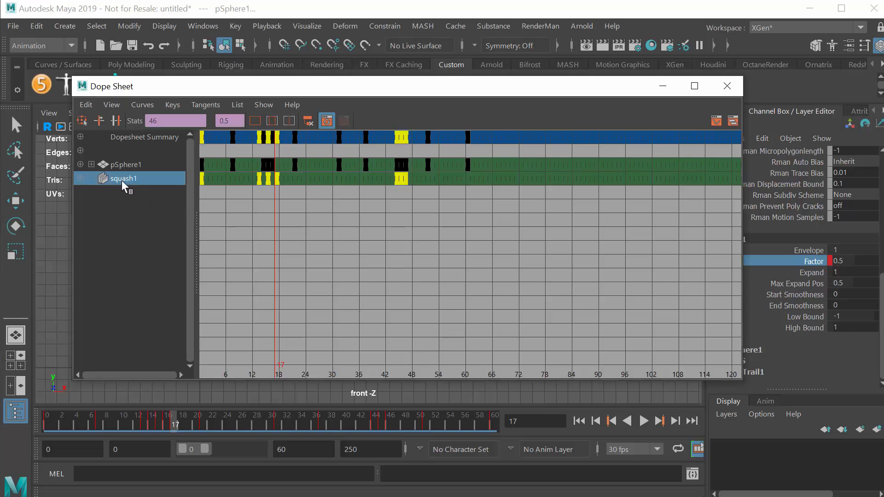
pyautogui.click(82, 179)
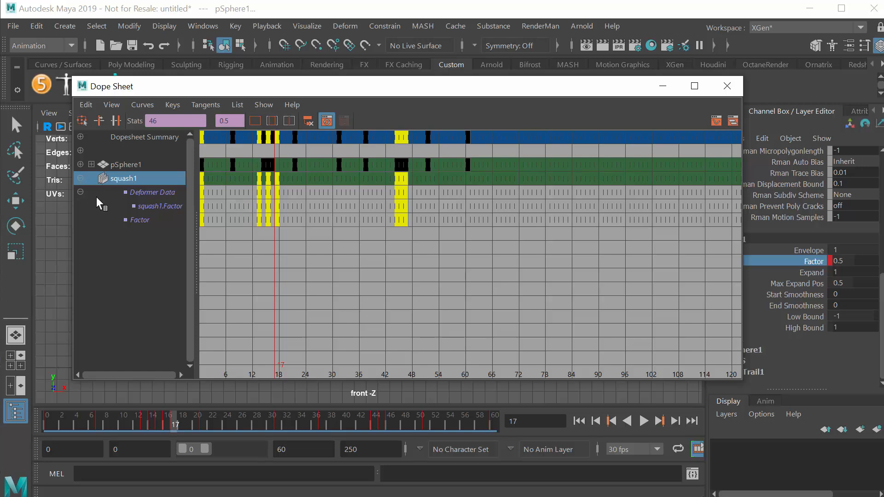
pyautogui.click(80, 179)
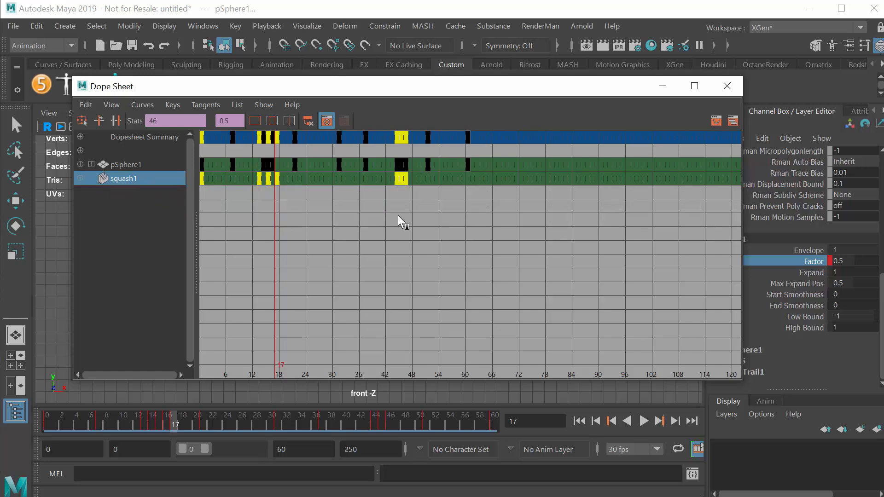
# - Move the squash1 keys around the second impact to frames 43 and 47 in the Dope Sheet, and close it
pyautogui.click(407, 178)
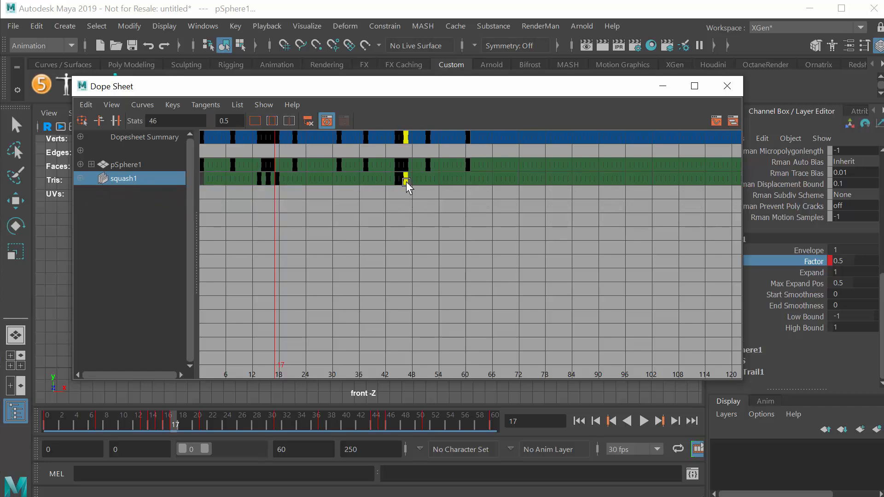
pyautogui.moveTo(407, 182); pyautogui.dragTo(350, 263)
pyautogui.click(405, 179)
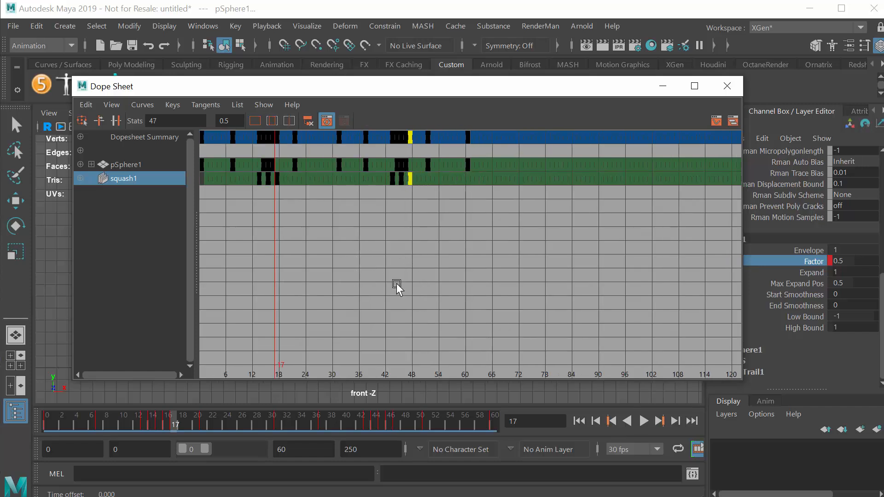
pyautogui.keyDown('alt'); pyautogui.moveTo(396, 283); pyautogui.dragTo(458, 276, button='middle'); pyautogui.keyUp('alt')
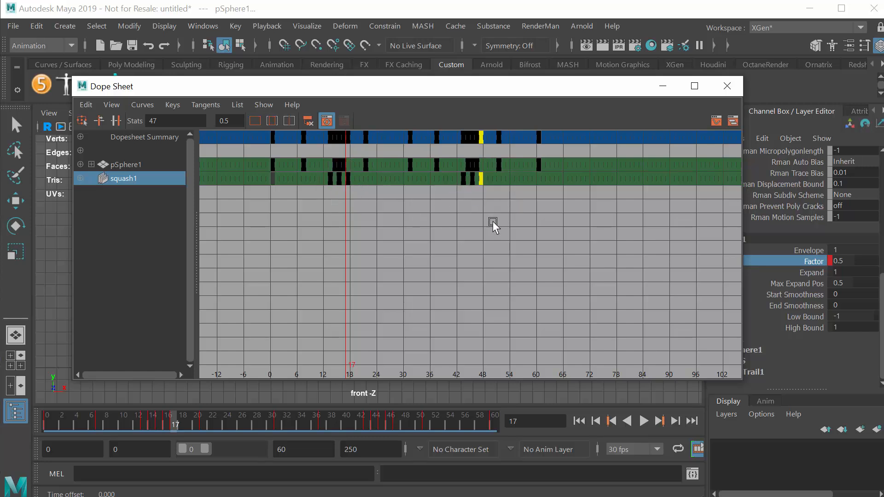
pyautogui.click(727, 86)
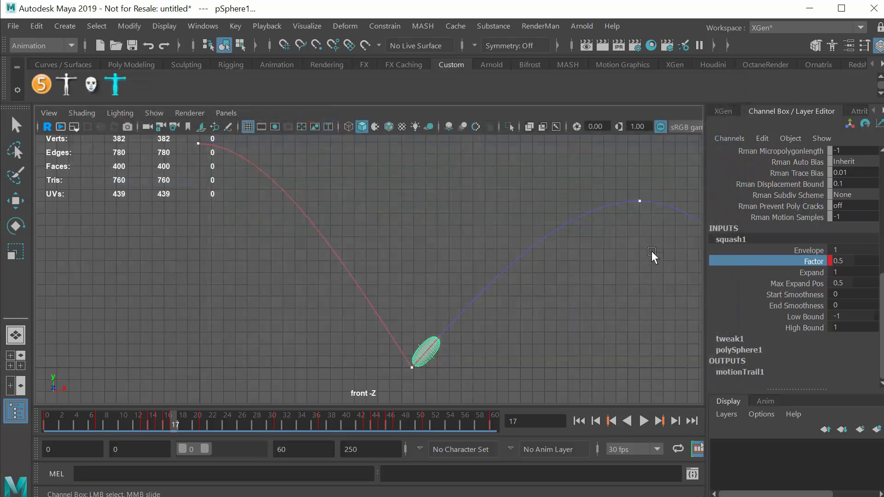
# - Play the bounce from frame 0 in the front view and stop the playback
pyautogui.click(579, 421)
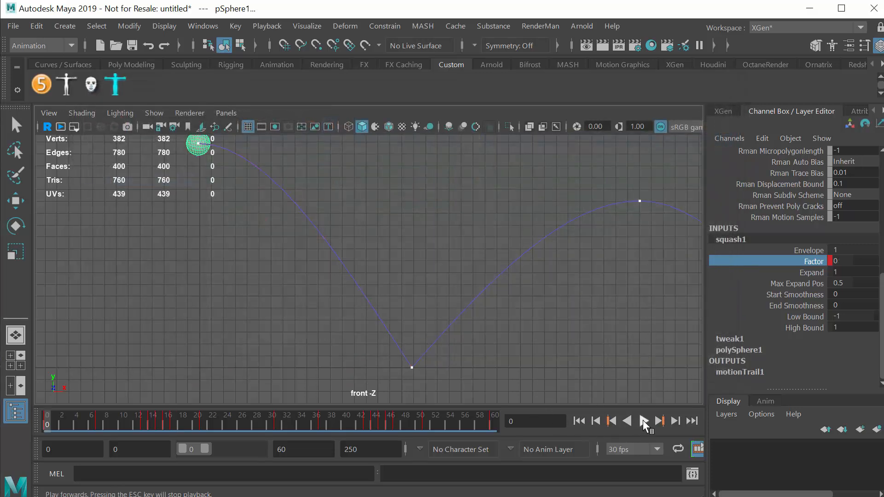
pyautogui.click(644, 421)
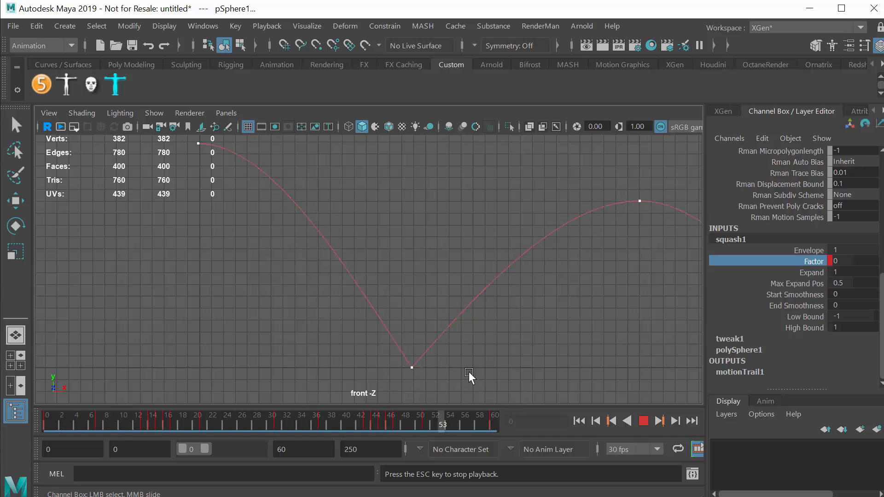
pyautogui.click(643, 420)
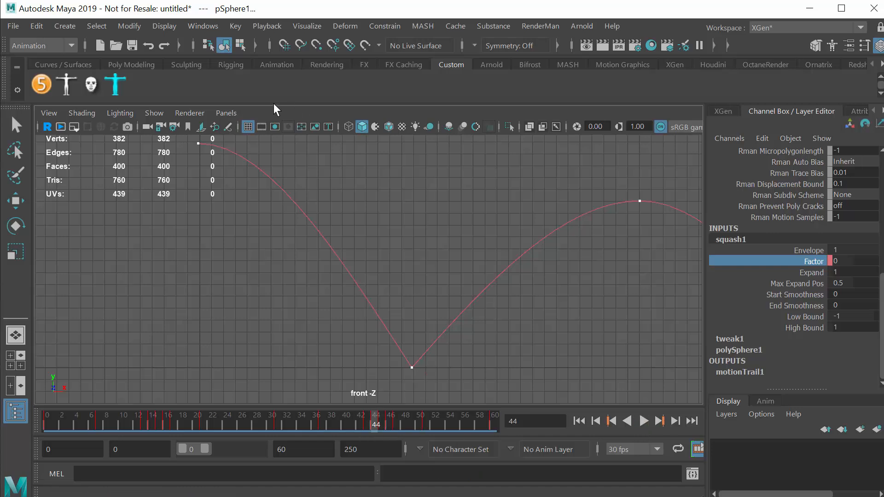
# - Reopen the Dope Sheet and spread the squash1 keys around both impacts to frames 11, 19, 41 and 49
pyautogui.click(201, 26)
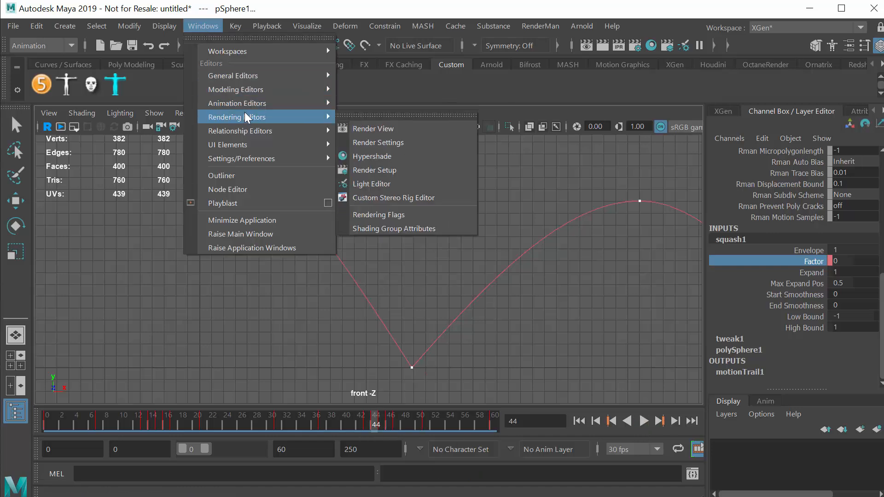
pyautogui.moveTo(317, 103)
pyautogui.click(380, 170)
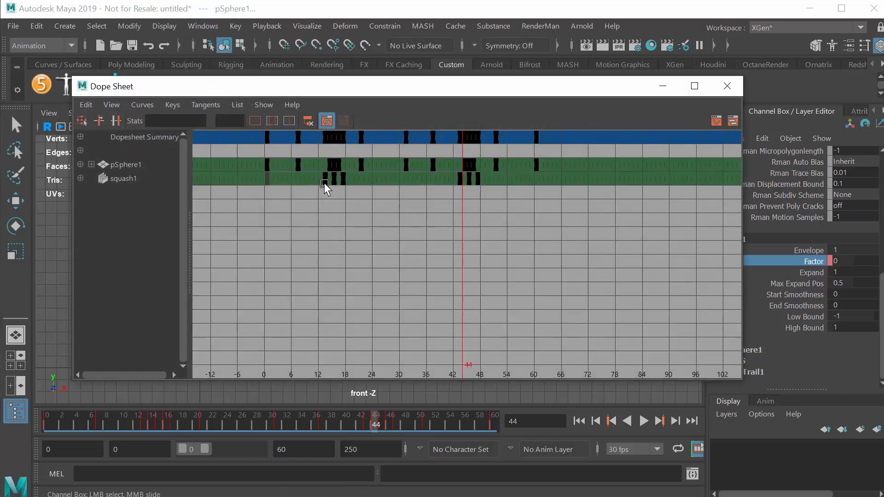
pyautogui.click(325, 179)
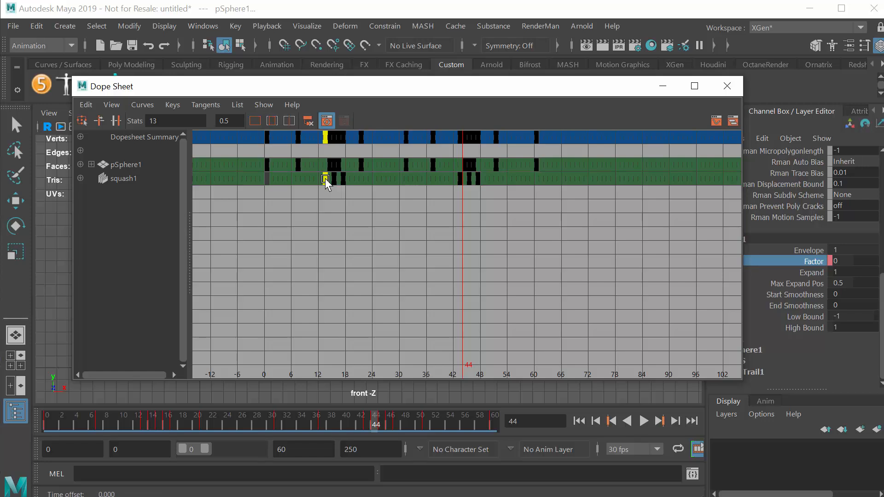
pyautogui.moveTo(325, 178); pyautogui.dragTo(352, 179)
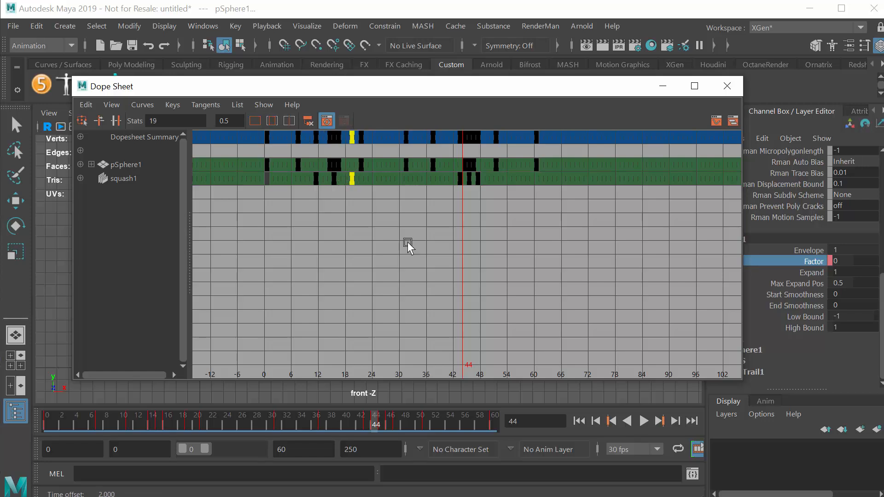
pyautogui.moveTo(457, 178); pyautogui.dragTo(487, 179)
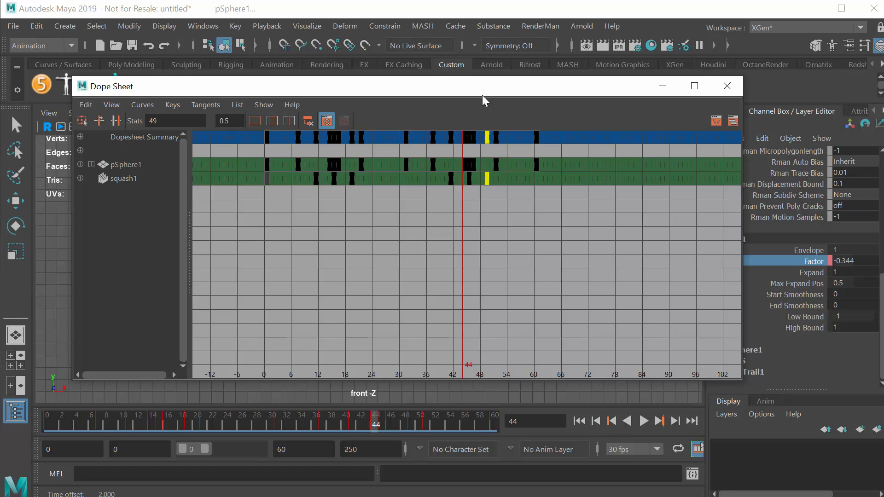
# - Move the Dope Sheet out of the way, replay the bounces from the start, and scrub back to frame 12
pyautogui.moveTo(482, 92); pyautogui.dragTo(478, 496)
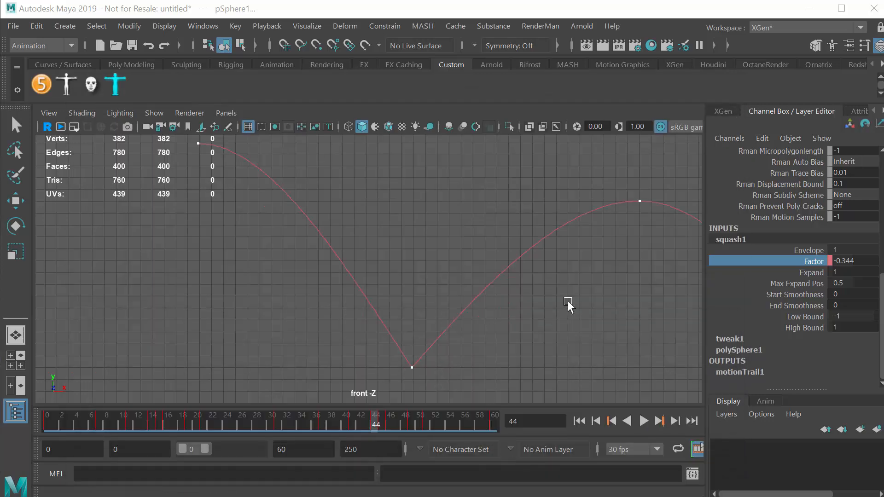
pyautogui.scroll(-2, 568, 306)
pyautogui.keyDown('alt'); pyautogui.moveTo(464, 299); pyautogui.dragTo(374, 294, button='middle'); pyautogui.keyUp('alt')
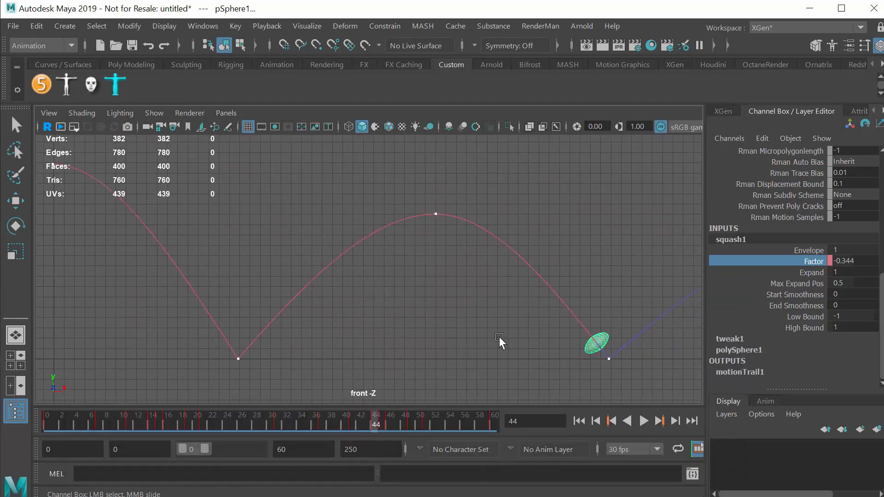
pyautogui.click(578, 421)
pyautogui.click(643, 420)
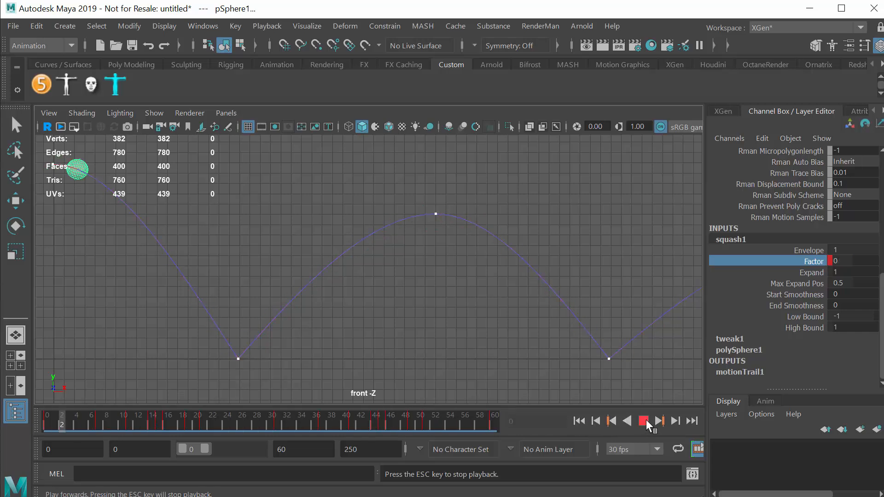
pyautogui.click(645, 421)
pyautogui.moveTo(174, 417); pyautogui.dragTo(138, 426)
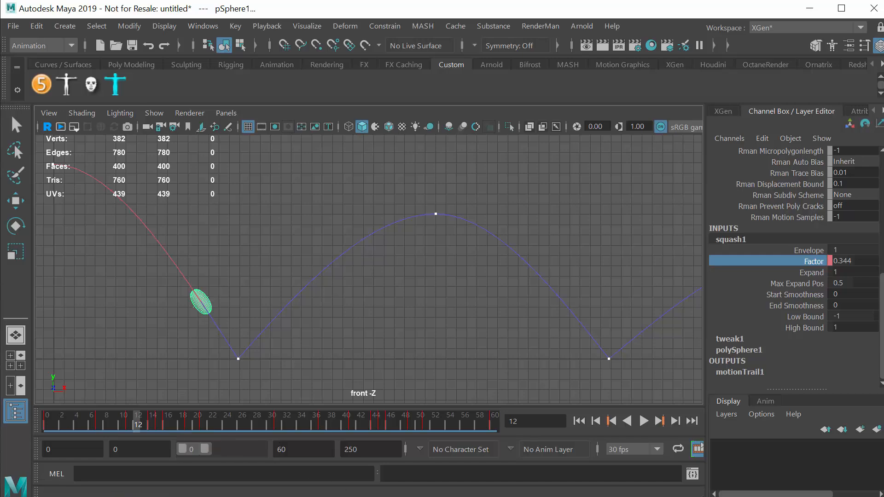
# - Bring back the Dope Sheet, move the squash1 keys around both impacts to frames 12, 18, 42 and 48, and clear the viewport
pyautogui.moveTo(364, 496); pyautogui.dragTo(397, 104)
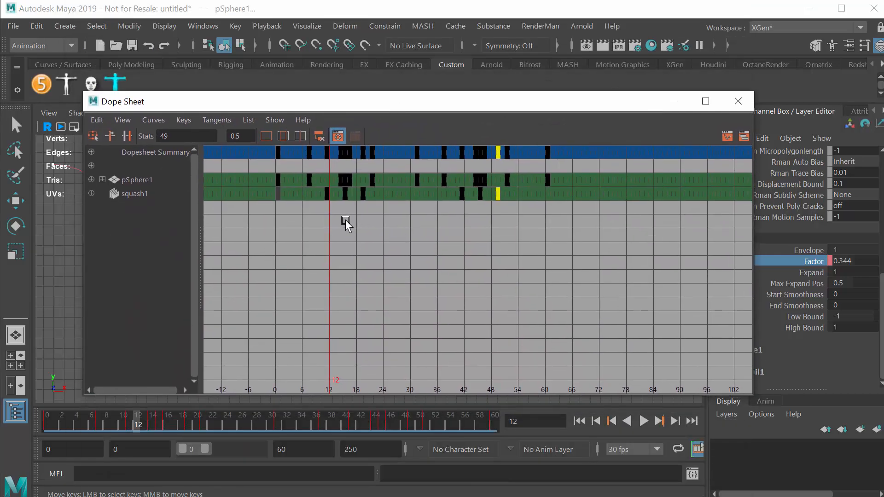
pyautogui.click(327, 195)
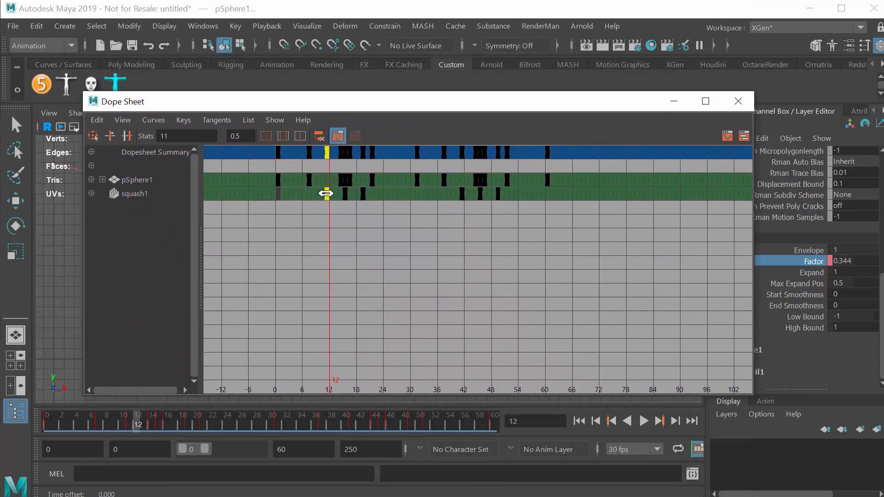
pyautogui.moveTo(326, 194); pyautogui.dragTo(493, 191)
pyautogui.click(497, 197)
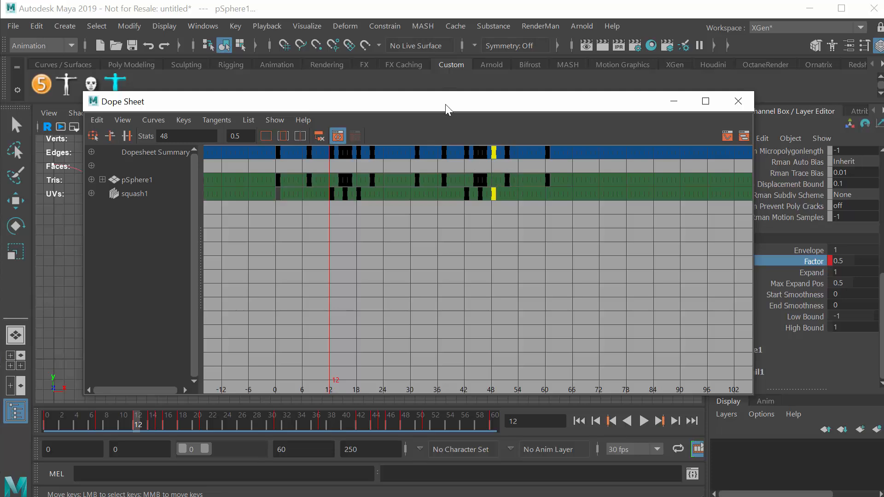
pyautogui.moveTo(446, 104); pyautogui.dragTo(507, 193)
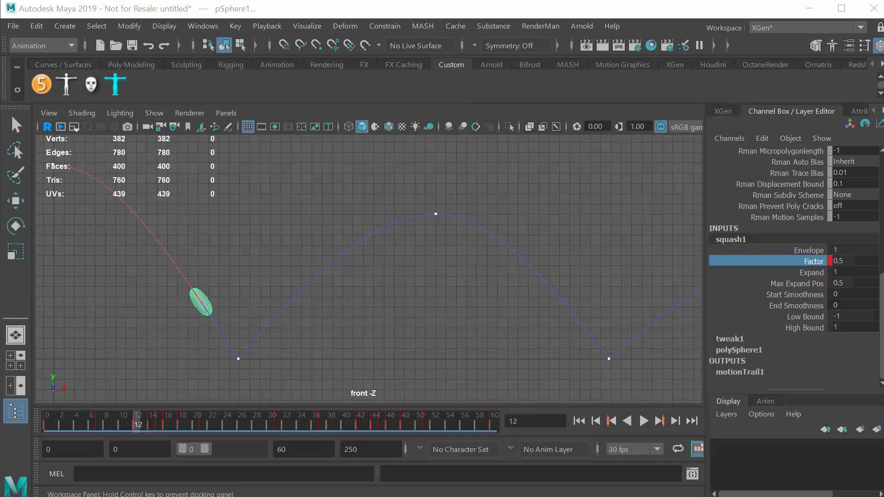
# - Play the bounce with the adjusted squash timing, stop it, and scrub from frame 11 to 14 before the first impact
pyautogui.click(644, 421)
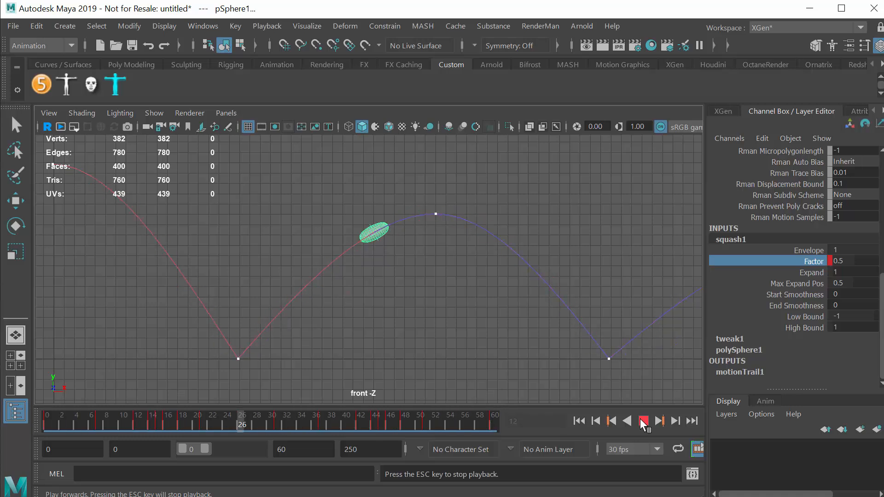
pyautogui.click(643, 420)
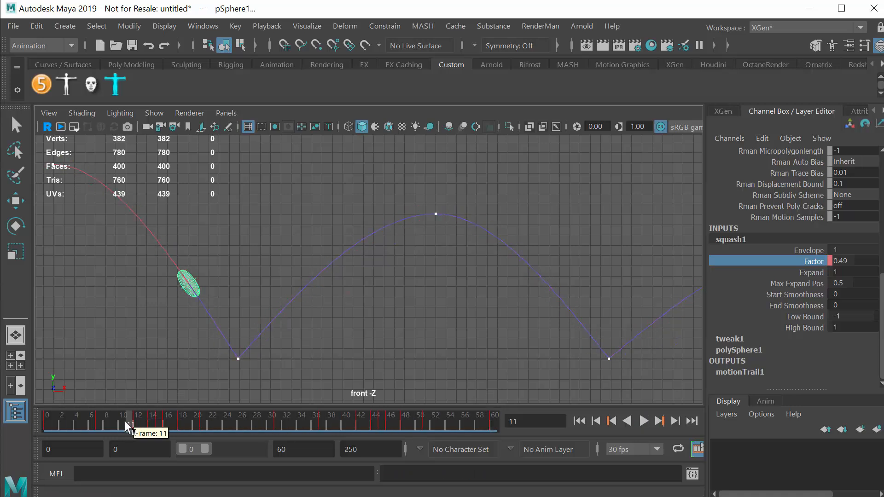
pyautogui.moveTo(127, 427)
pyautogui.mouseDown()
pyautogui.moveTo(160, 425)
pyautogui.moveTo(152, 424)
pyautogui.mouseUp()
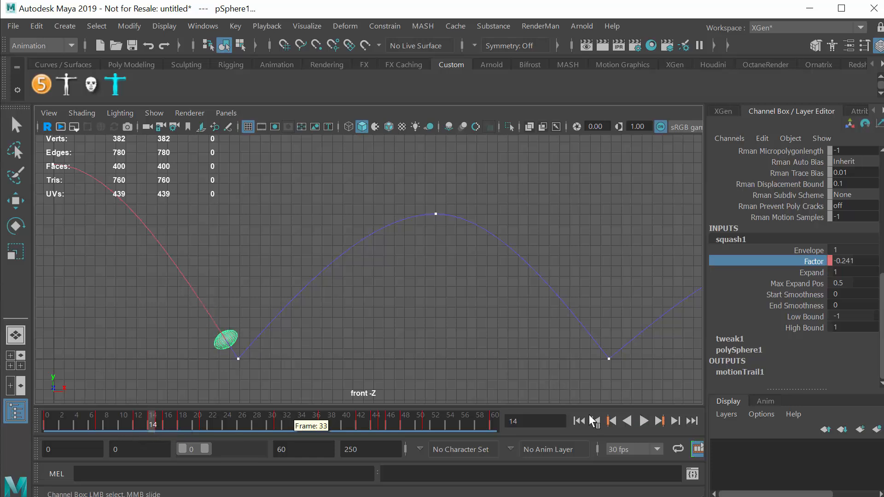
# - Replay the bounces, stop at frame 58, and switch to the Class 2: Character Animation Introduction page in the browser
pyautogui.click(643, 421)
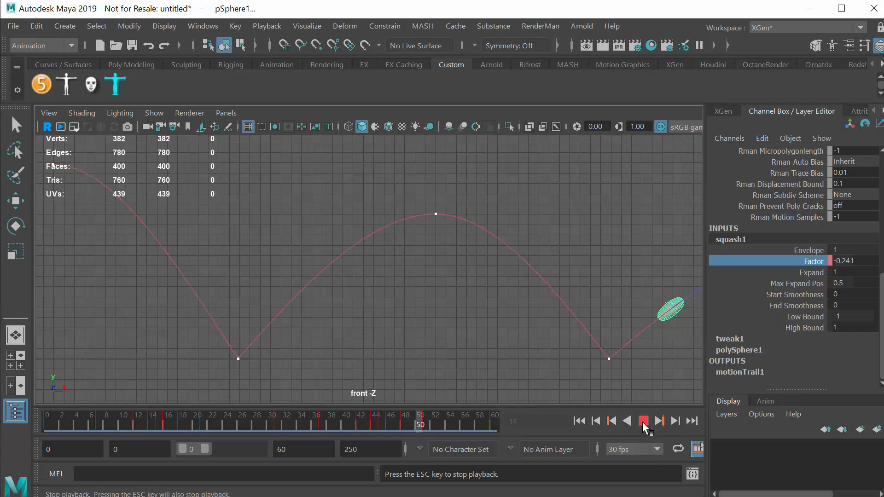
pyautogui.click(644, 423)
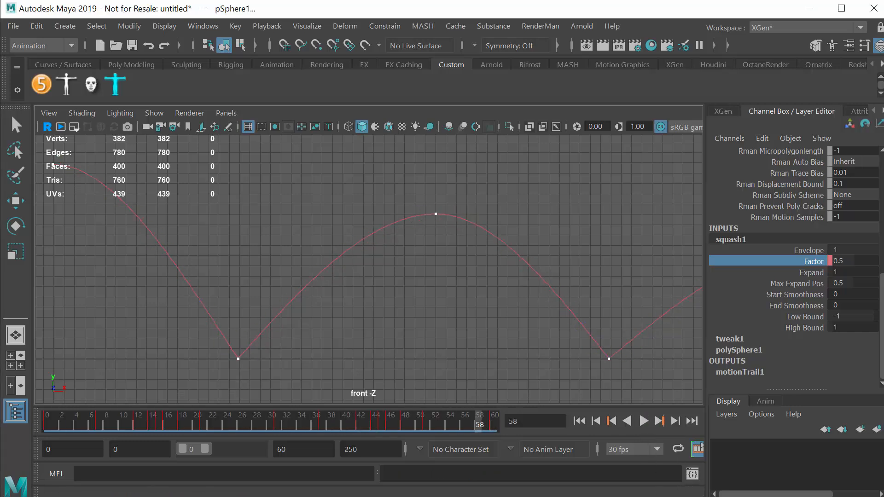
pyautogui.keyDown('alt'); pyautogui.moveTo(497, 330); pyautogui.dragTo(438, 327, button='right'); pyautogui.keyUp('alt')
pyautogui.keyDown('alt'); pyautogui.moveTo(438, 326); pyautogui.dragTo(417, 327, button='middle'); pyautogui.keyUp('alt')
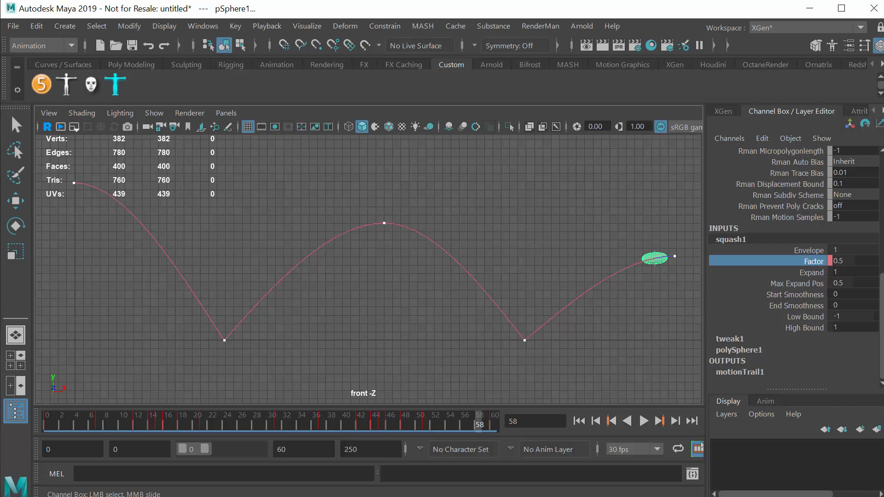
pyautogui.hotkey('alt', 'Tab')
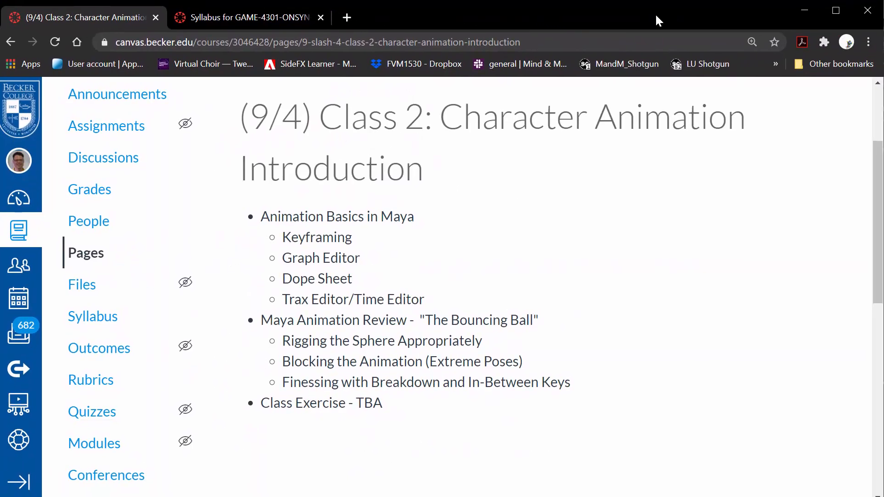